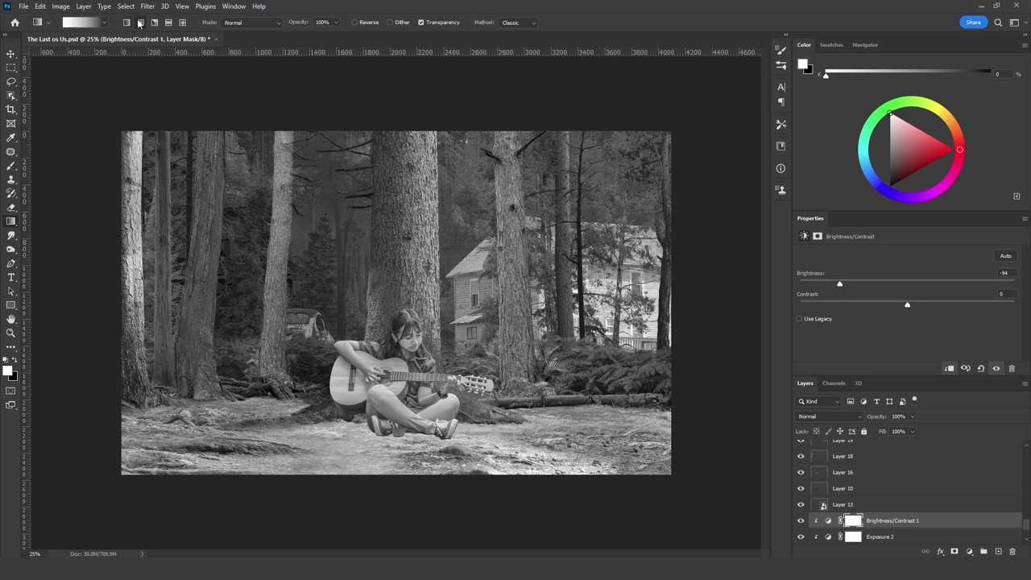
Add a Hue/Saturation adjustment clipped above Exposure 4 and set its Lightness to +7
key(x)
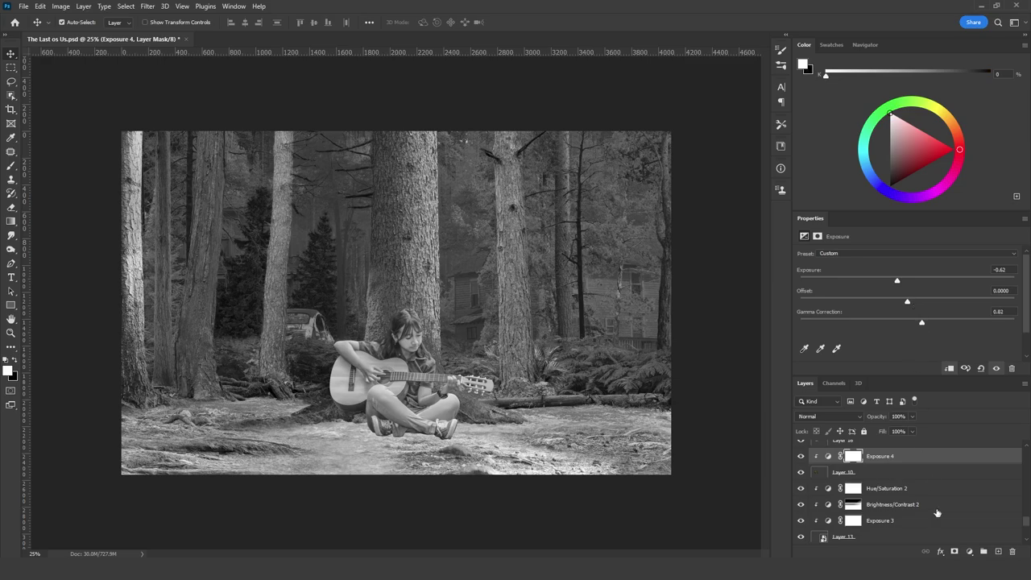
click(969, 552)
click(966, 447)
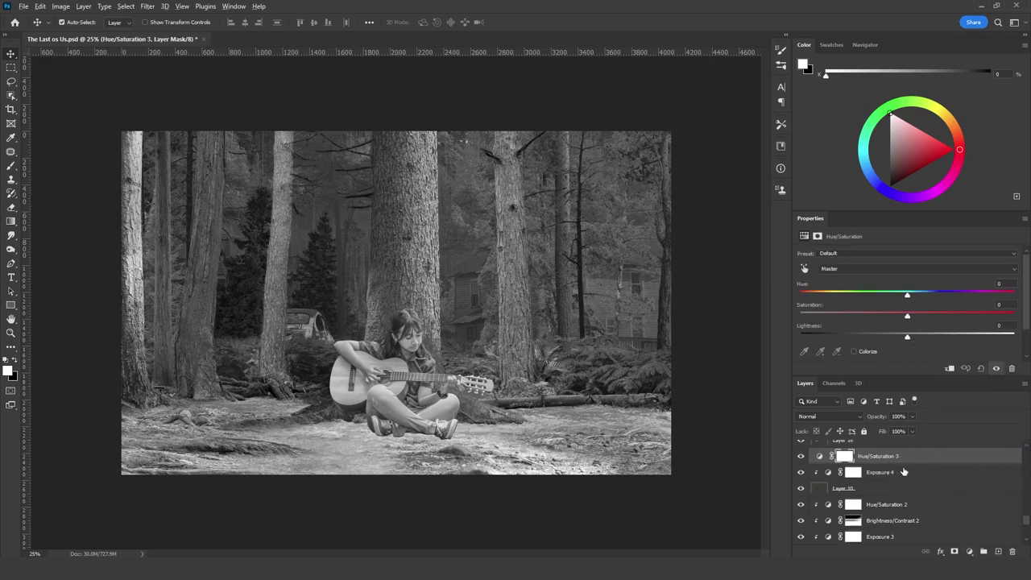
alt+click(907, 460)
drag(908, 337, 912, 336)
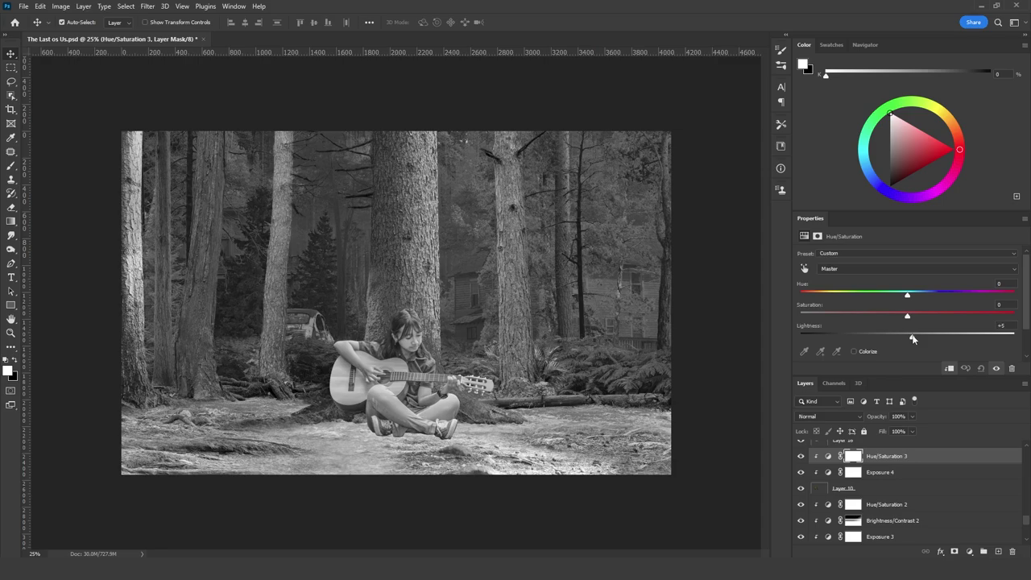
click(12, 167)
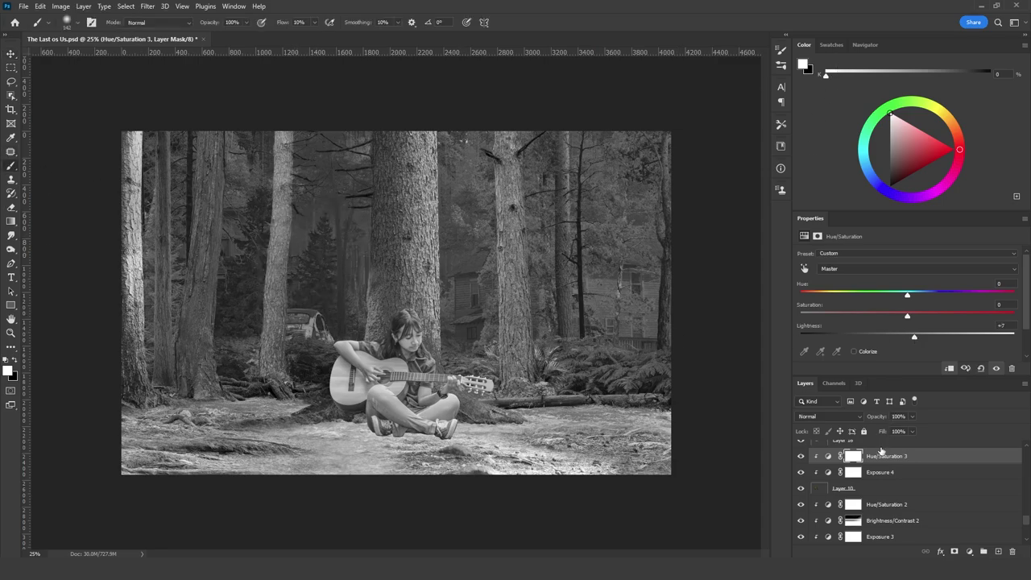
click(829, 456)
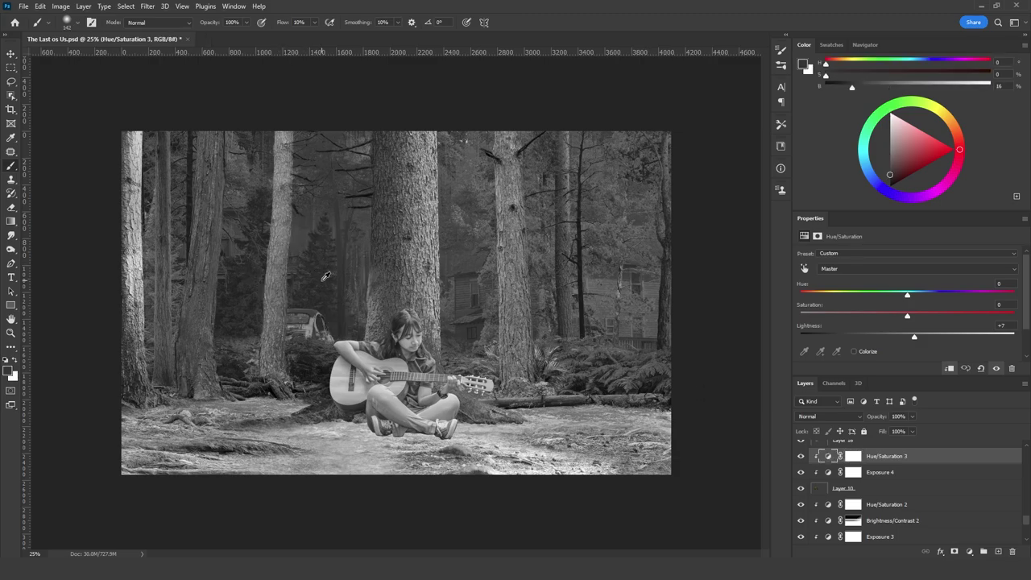
Darken the background trees on Layer 20 with a clipped Brightness/Contrast adjustment at Brightness -74
click(9, 55)
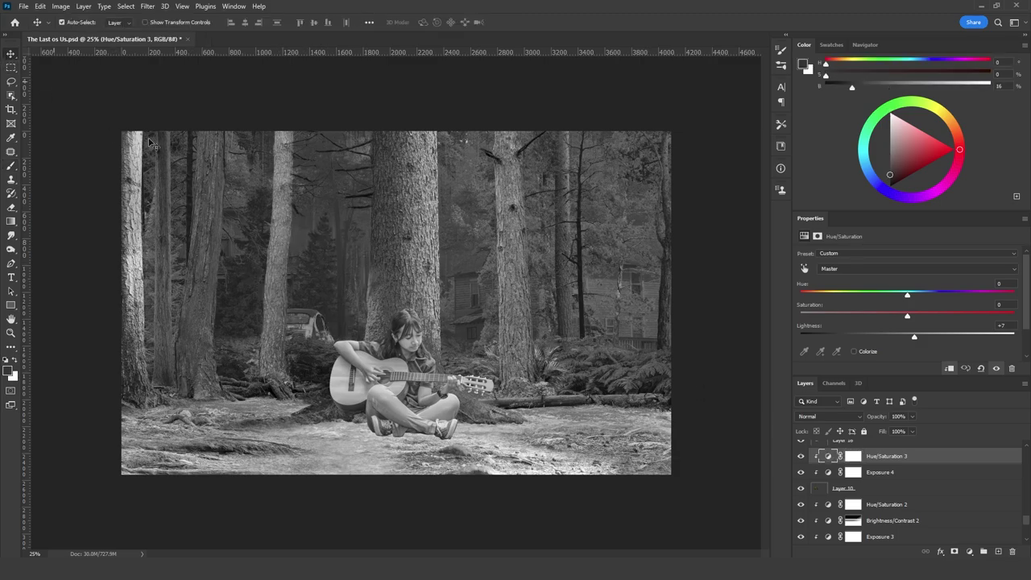
click(342, 228)
click(972, 551)
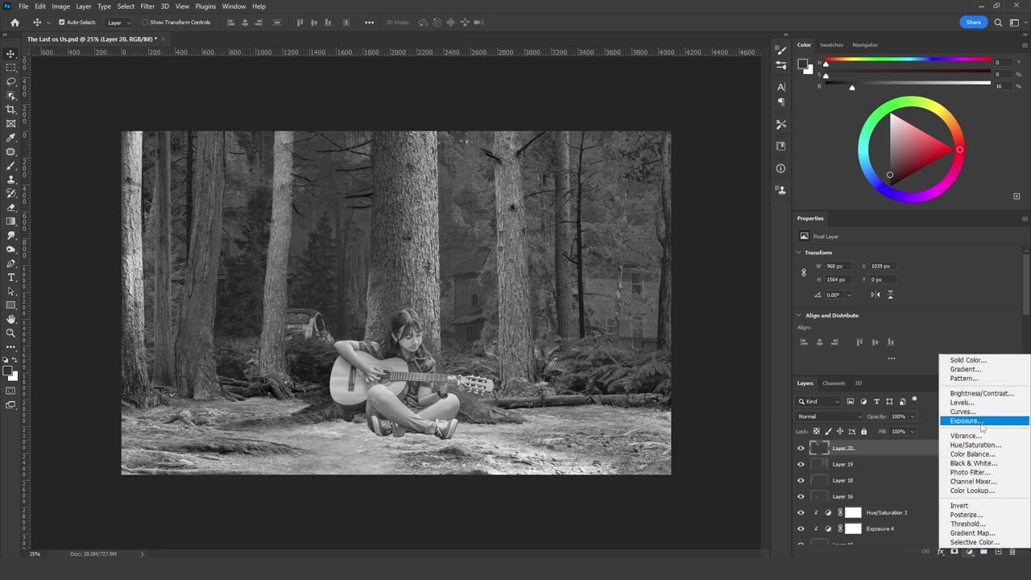
click(978, 393)
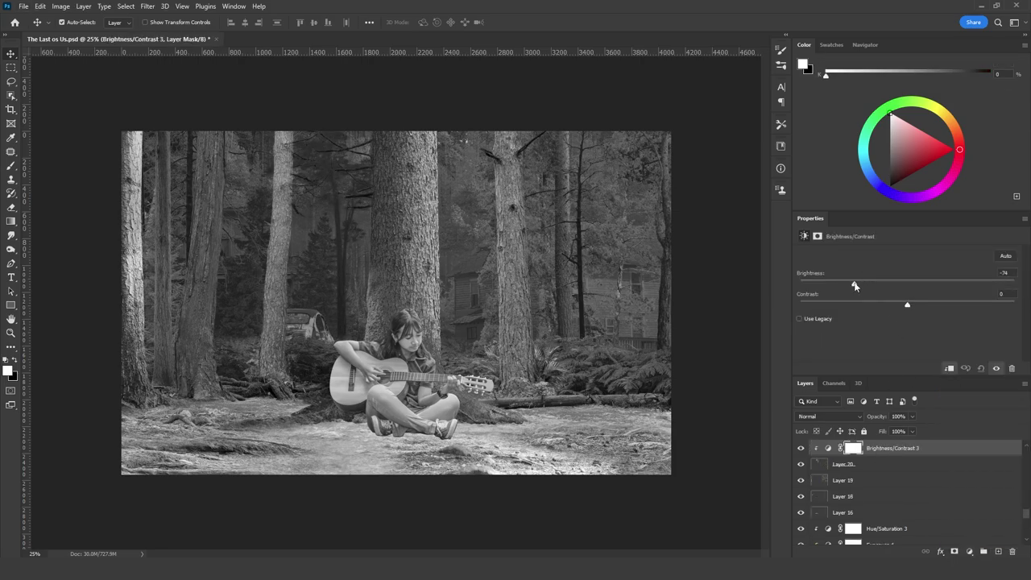
click(11, 220)
key(x)
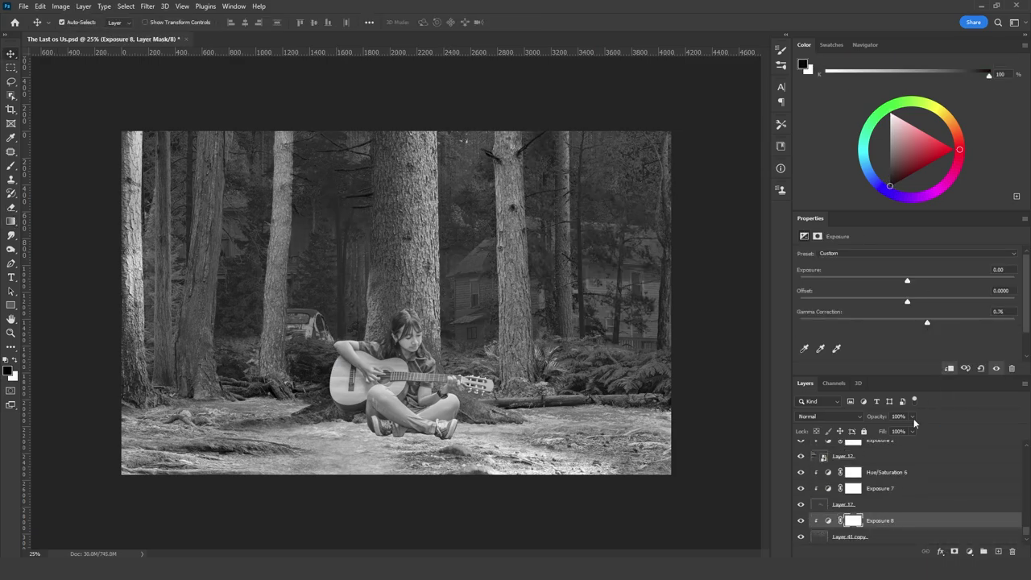
Add a Hue/Saturation adjustment above Exposure 8 and a clipped Brightness/Contrast adjustment above the leftmost tree's Exposure 10
click(972, 551)
click(978, 447)
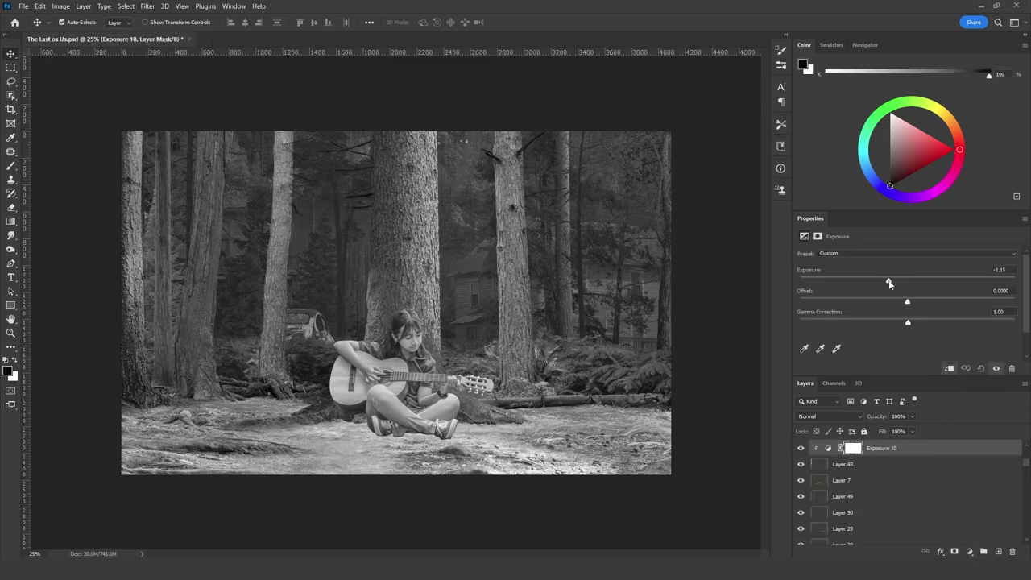
click(969, 552)
click(921, 392)
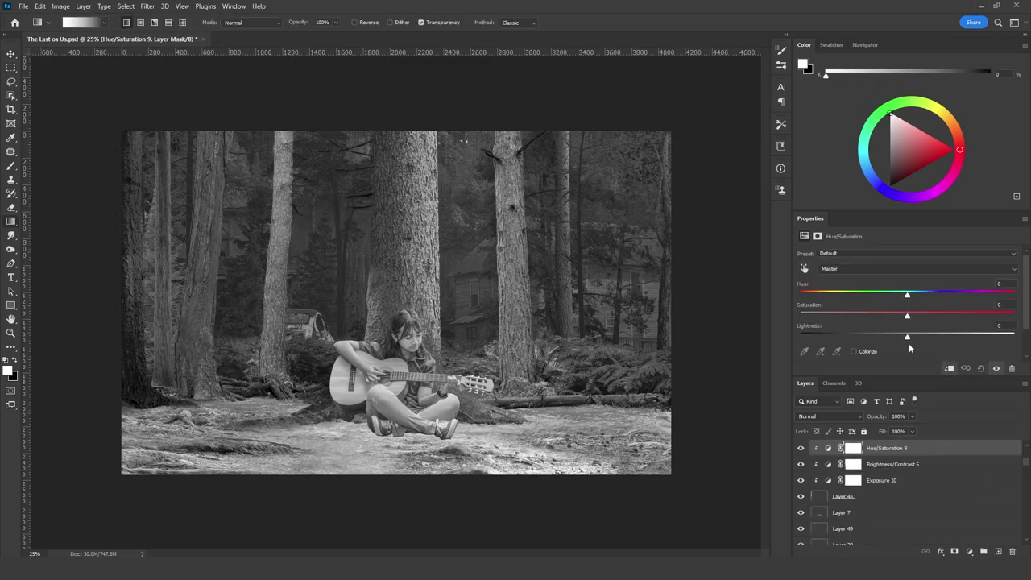
Darken the tree on Layer 42 with clipped Exposure (-1.55, gamma 0.84), Brightness/Contrast and Hue/Saturation adjustments
click(970, 551)
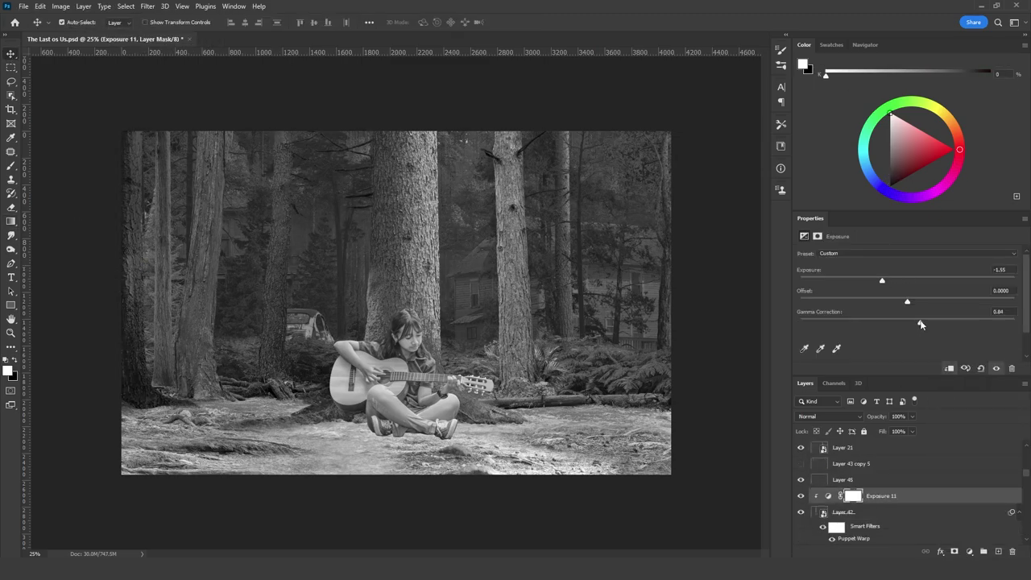
click(970, 551)
click(970, 397)
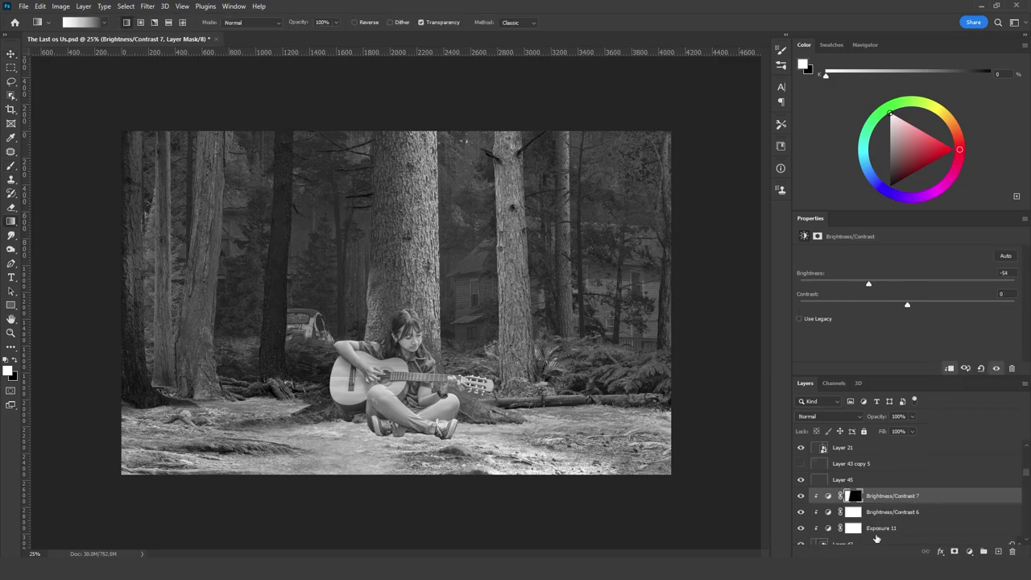
click(970, 552)
click(934, 455)
click(970, 551)
click(970, 397)
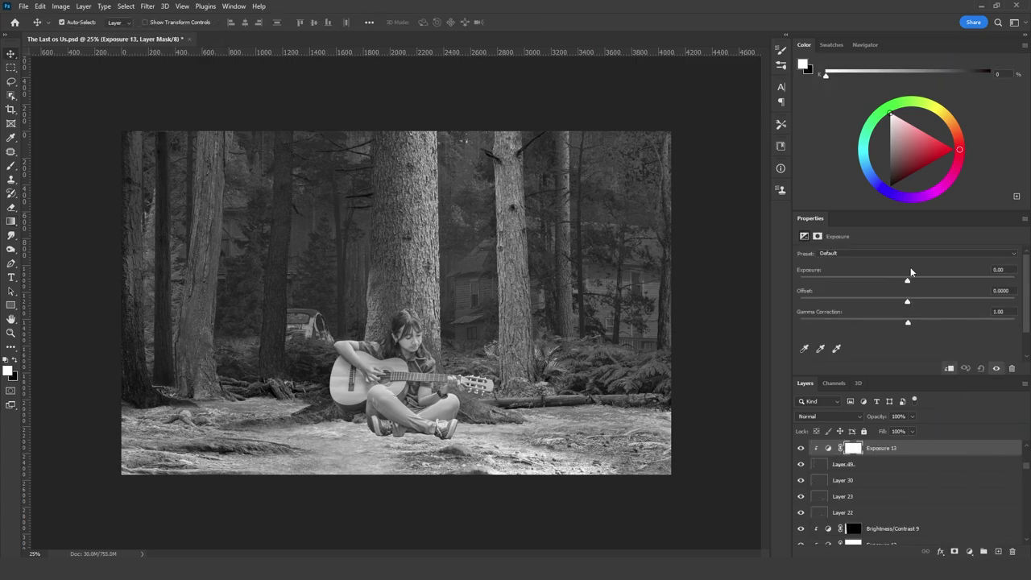
Darken the Layer 49 tree with clipped Exposure at -1.29, gamma 0.83, and Brightness/Contrast at Brightness -34, Contrast 24
drag(907, 278, 896, 281)
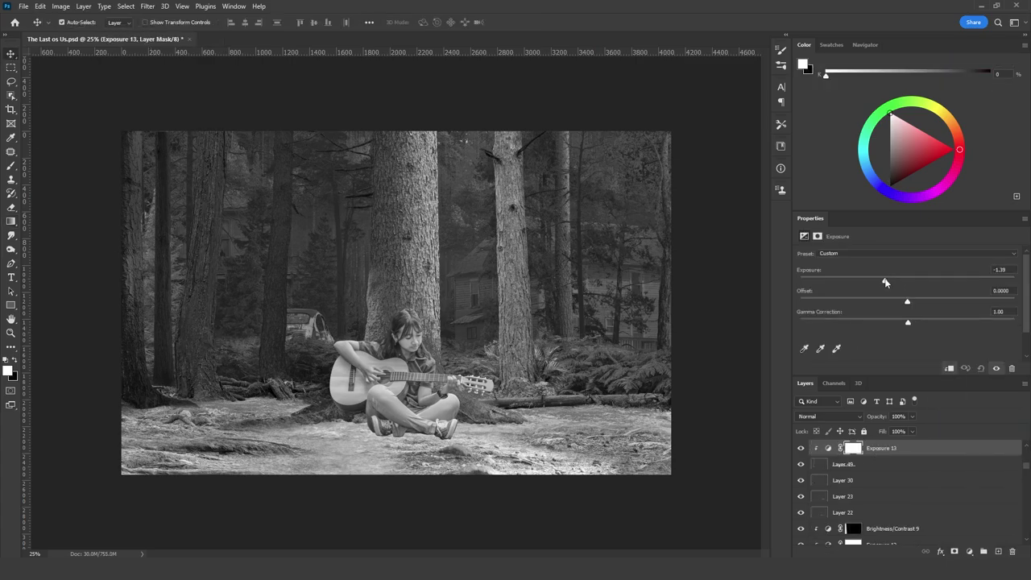
drag(917, 322, 919, 325)
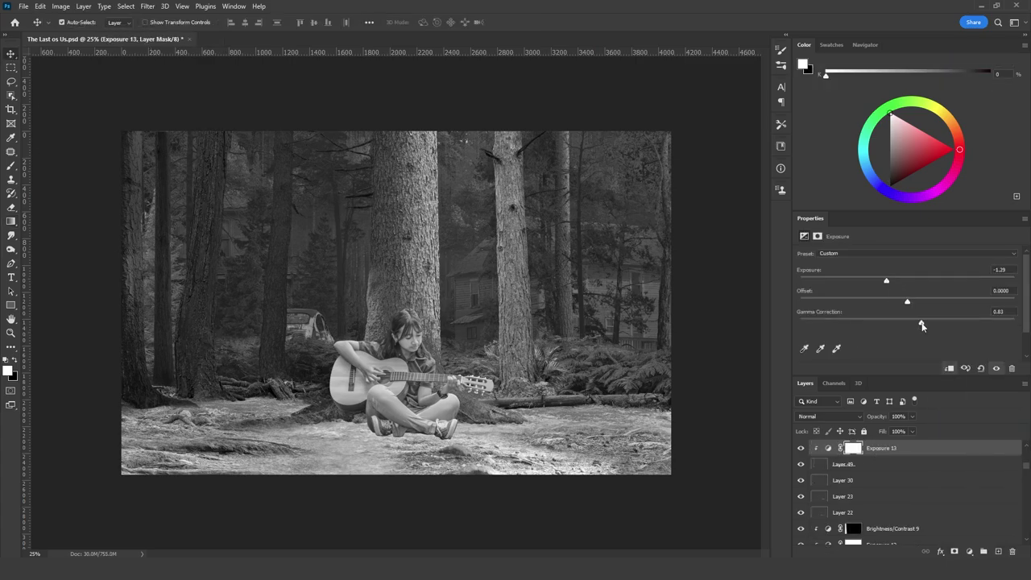
click(968, 551)
click(978, 397)
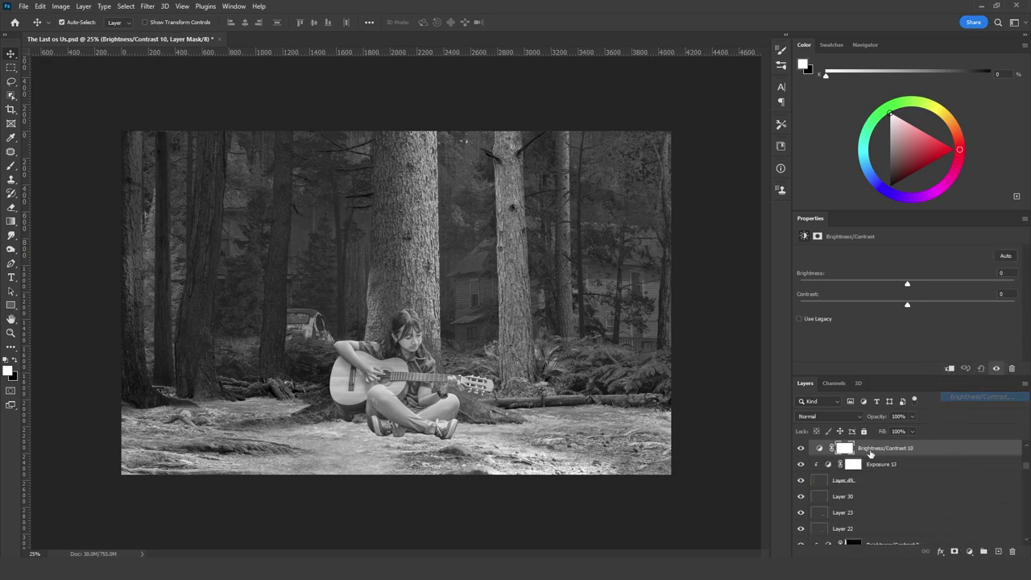
drag(922, 307, 897, 286)
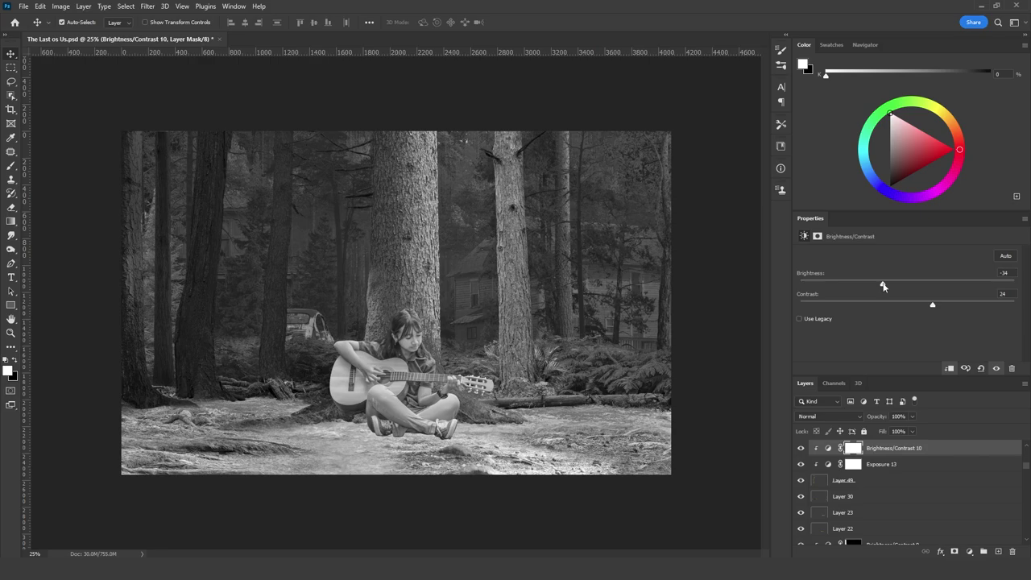
Clip an Exposure adjustment to the fern layer, Layer 15, with Exposure -1.09, Offset -0.0013 and Gamma Correction 0.83
click(273, 388)
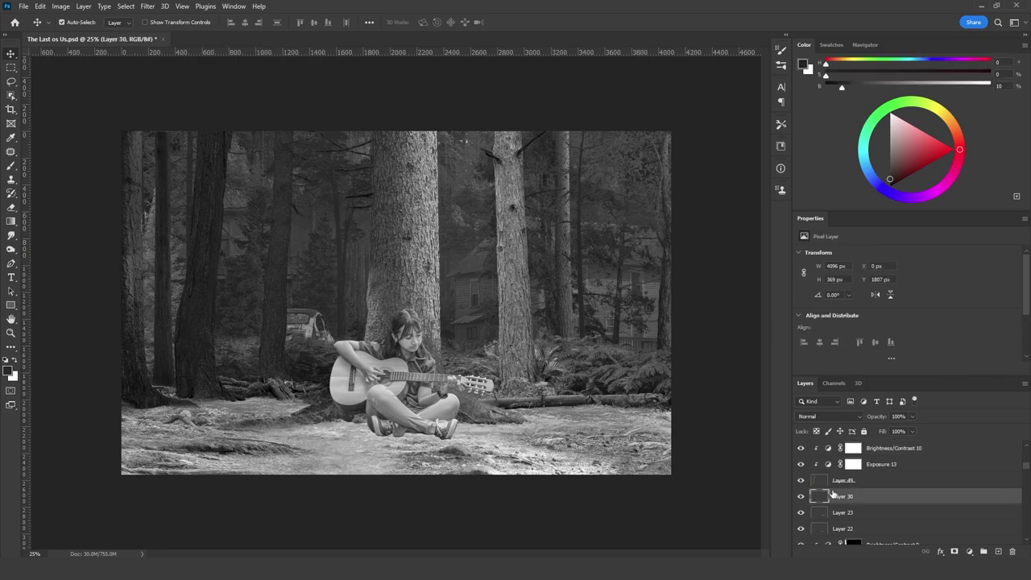
click(576, 379)
click(969, 551)
click(978, 425)
click(948, 368)
drag(907, 322, 921, 322)
mouse_move(906, 281)
mouse_down()
mouse_move(897, 281)
mouse_move(905, 302)
mouse_up()
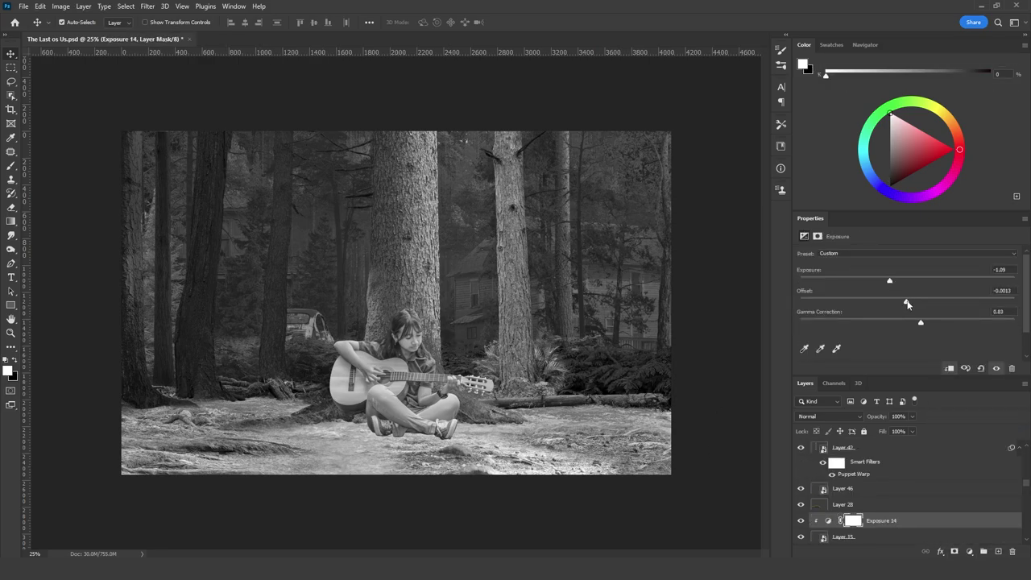
Add a clipped Hue/Saturation adjustment above the ferns' exposure adjustment and raise its Lightness slightly
click(969, 551)
click(978, 450)
alt+click(910, 527)
drag(907, 337, 913, 337)
Add a Brightness/Contrast adjustment to the ferns with Brightness -14 and Contrast 20
click(911, 536)
click(968, 550)
click(978, 397)
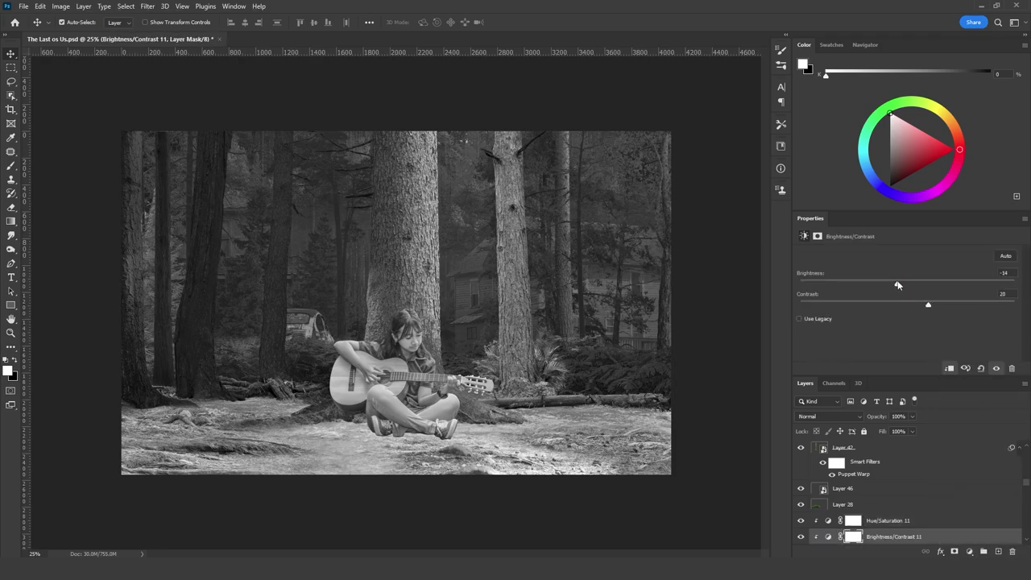
key(ctrl+z)
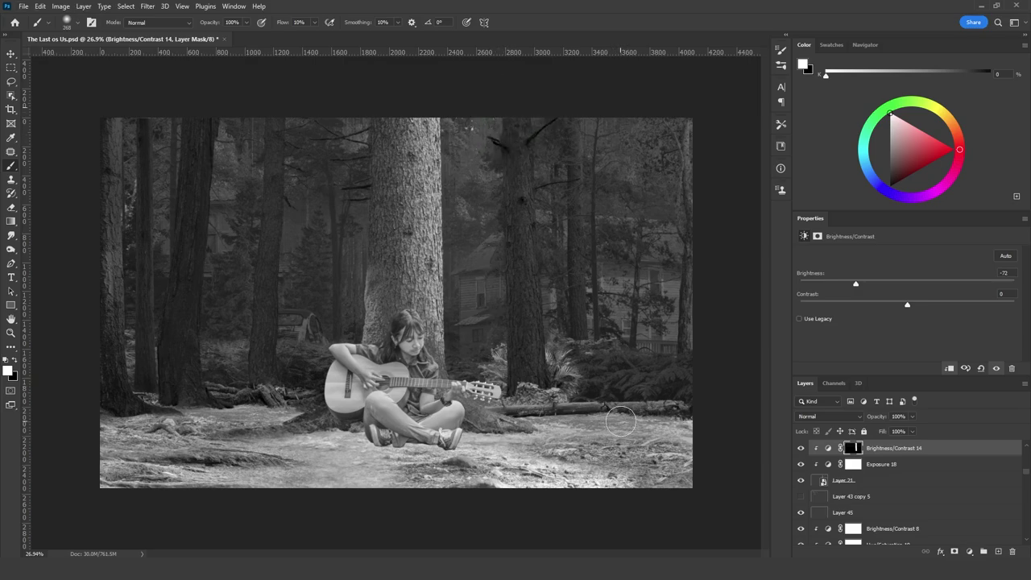
Set the Exposure 18 adjustment on Layer 21 to Exposure -1.75 with Gamma Correction 0.81
click(970, 552)
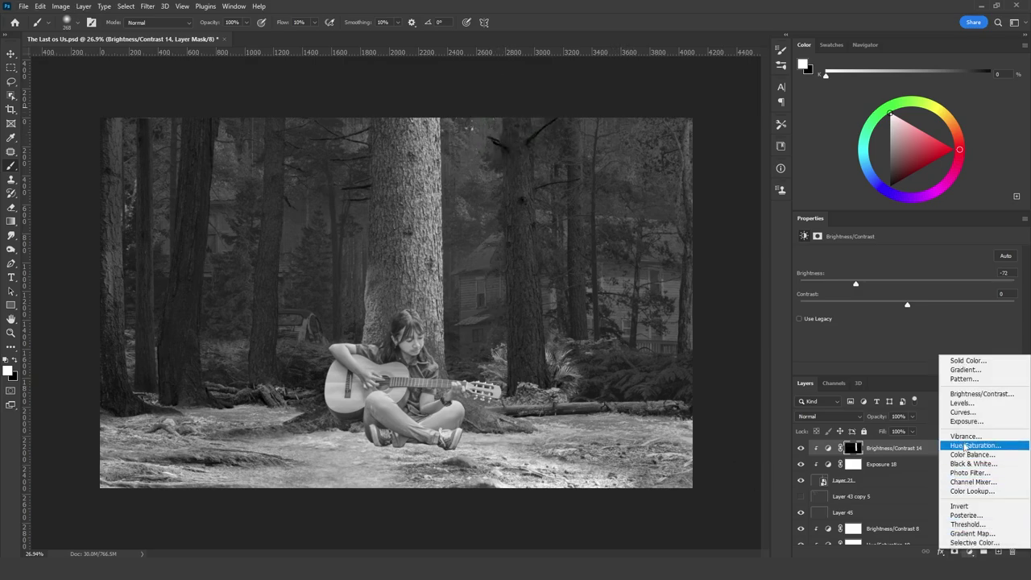
click(901, 471)
click(901, 465)
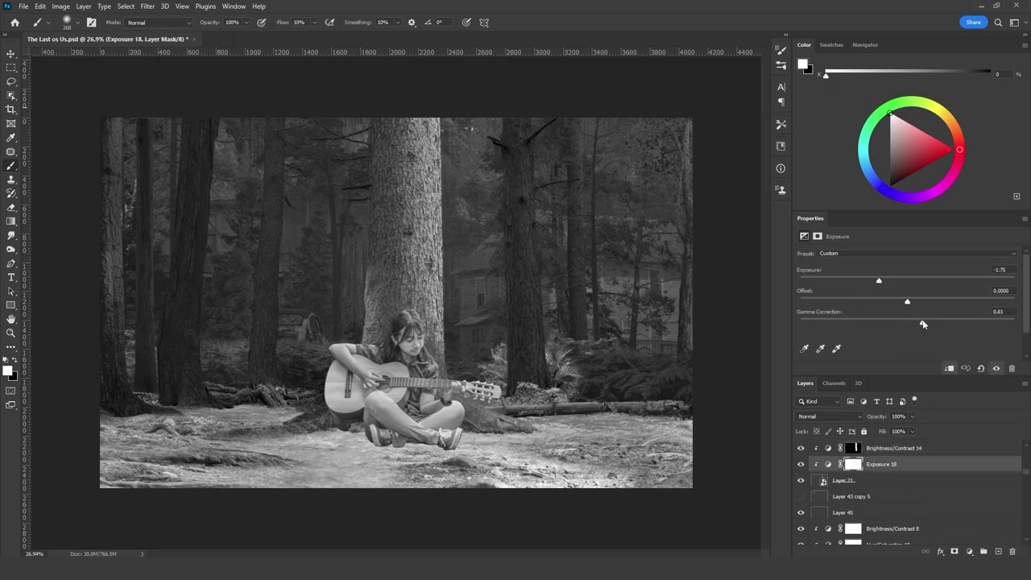
Darken the ferns and forest ground layers with clipped Exposure adjustments
key(v)
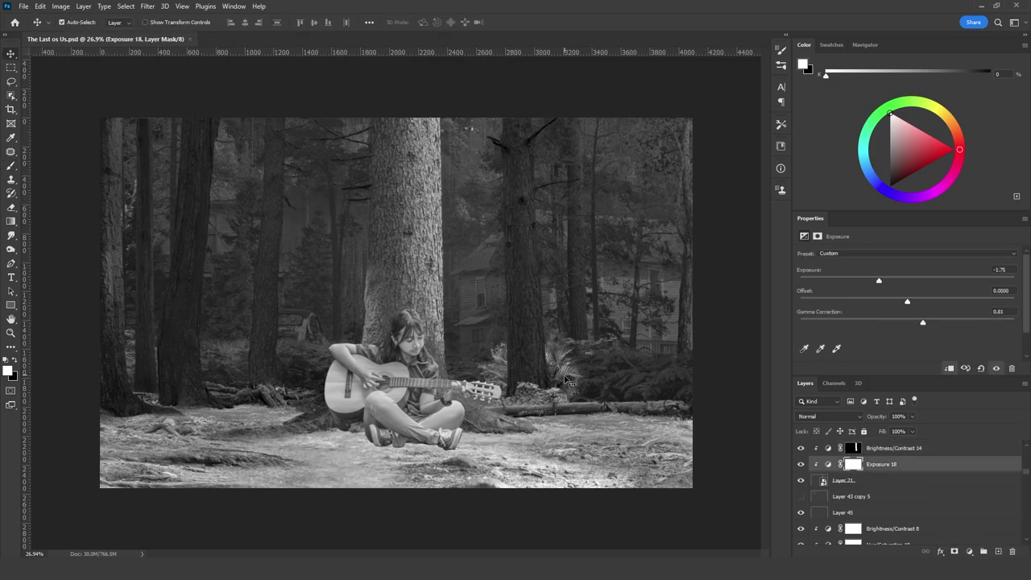
scroll(902, 492, down, 3)
click(893, 538)
click(970, 552)
click(967, 424)
click(970, 551)
click(894, 447)
click(969, 551)
click(965, 425)
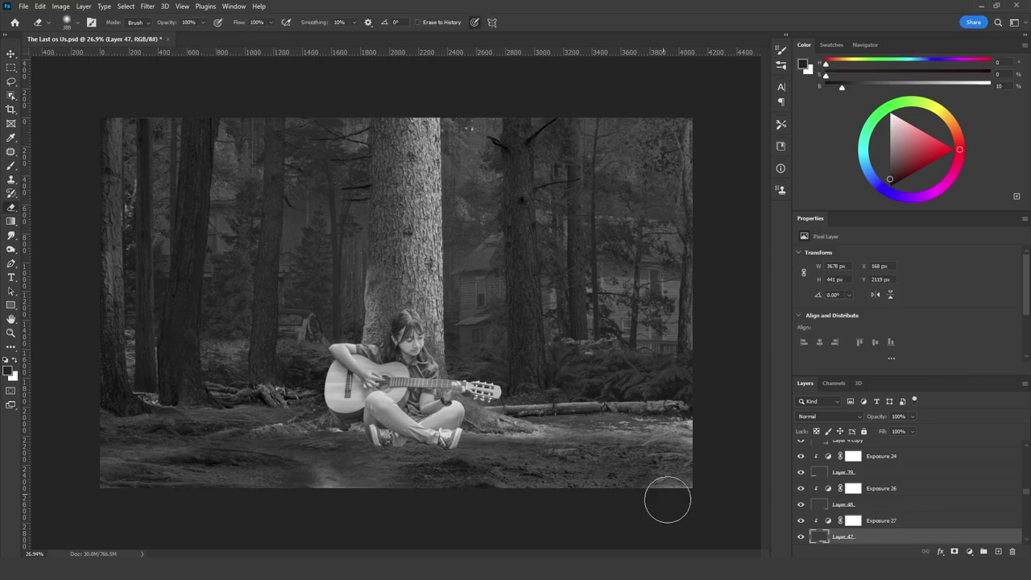
Darken the central tree trunk and the seated guitar player with further adjustment layers
click(969, 552)
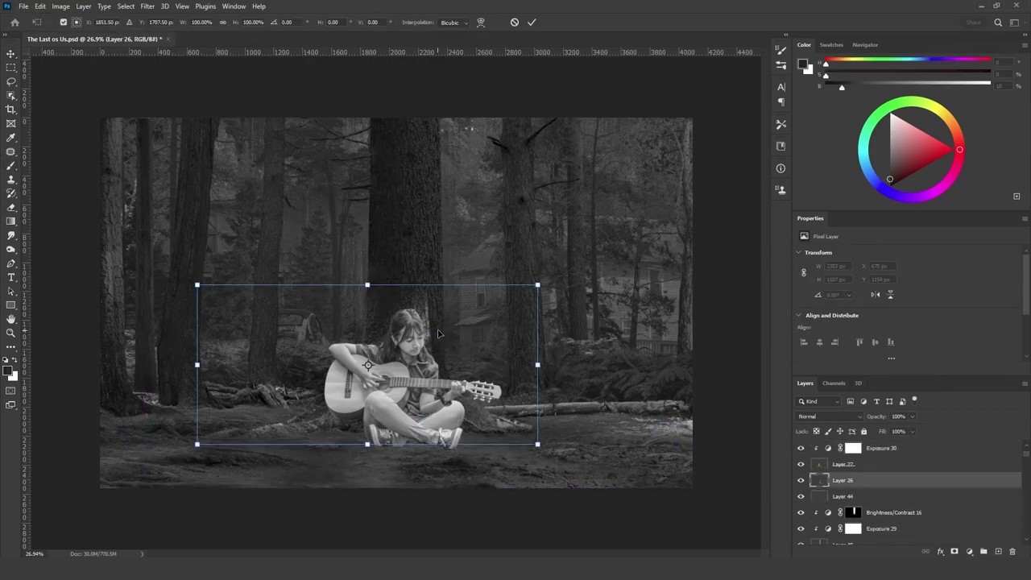
click(968, 551)
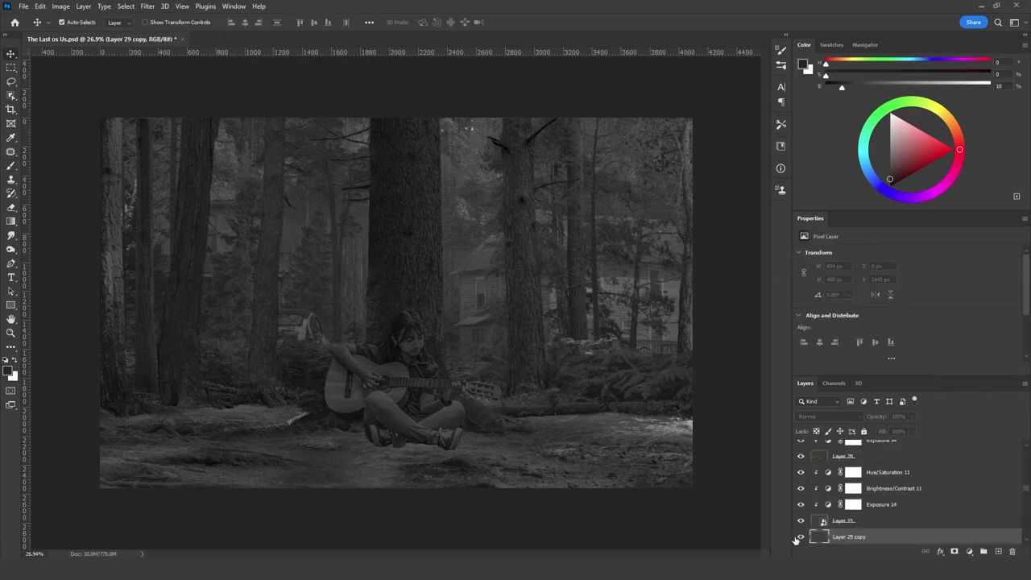
right_click(800, 435)
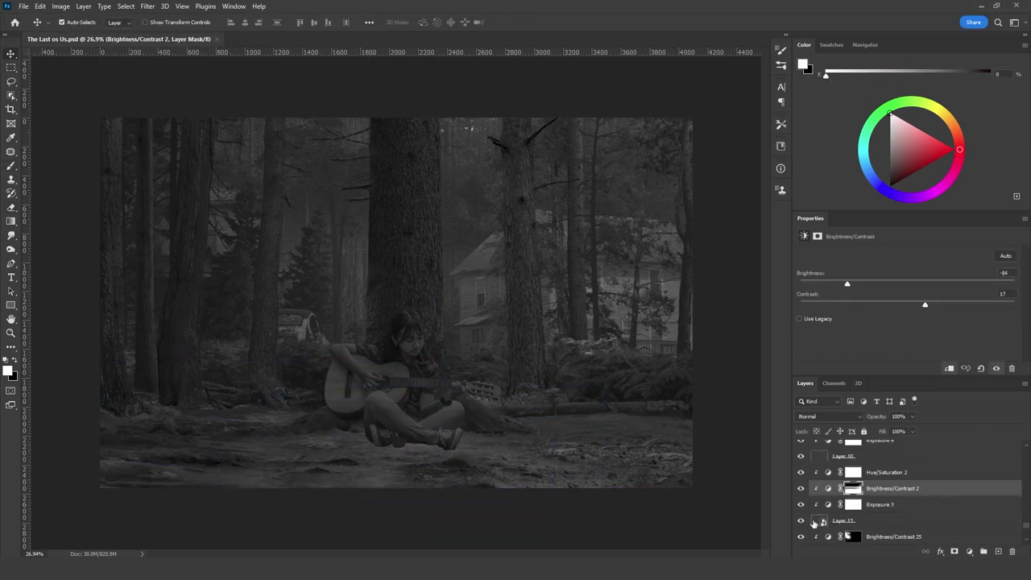
Open the house smart object on Layer 13 and add a new clipped layer with an unlinked layer mask
double_click(818, 522)
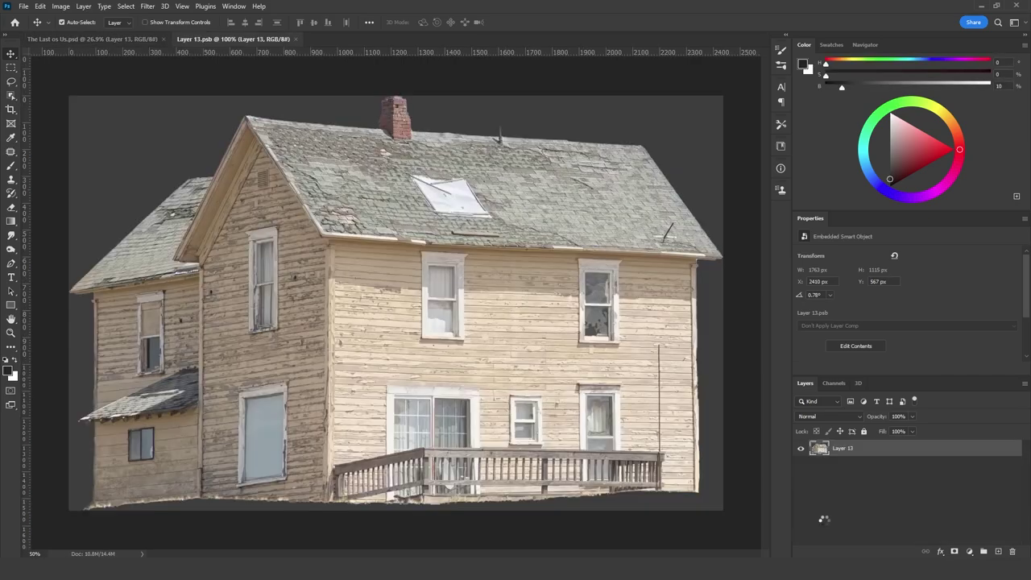
click(11, 165)
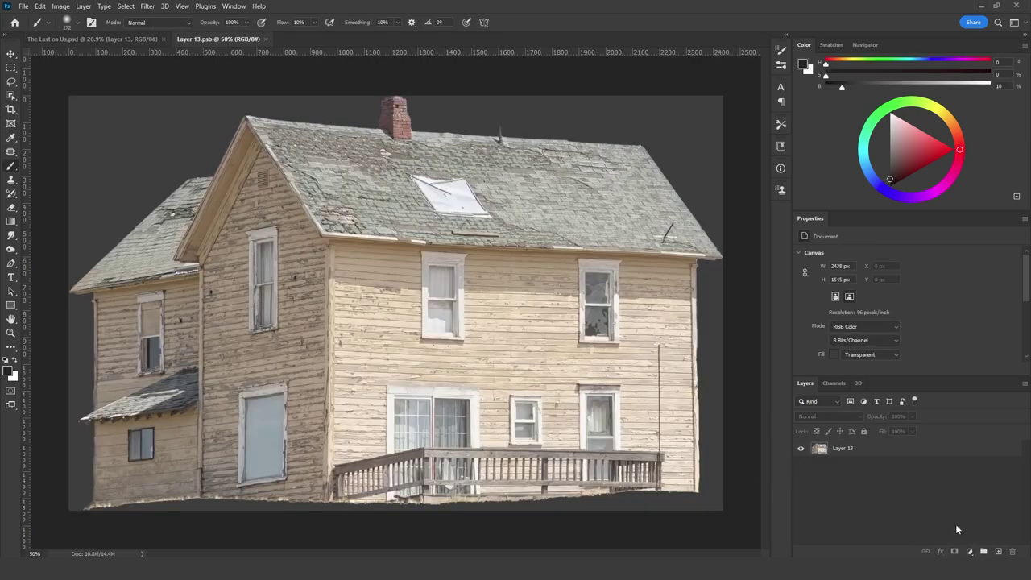
click(998, 551)
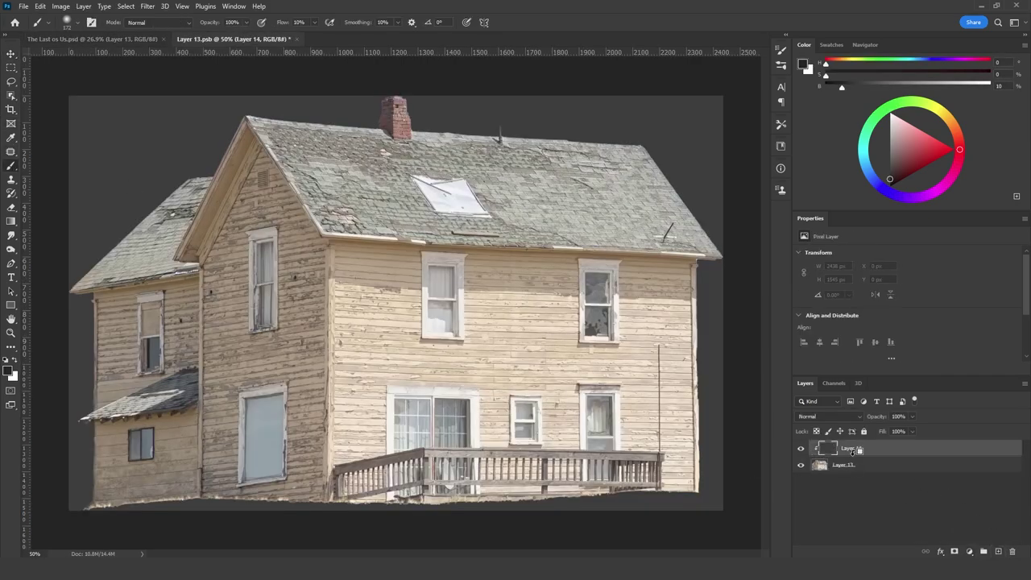
click(955, 551)
click(839, 448)
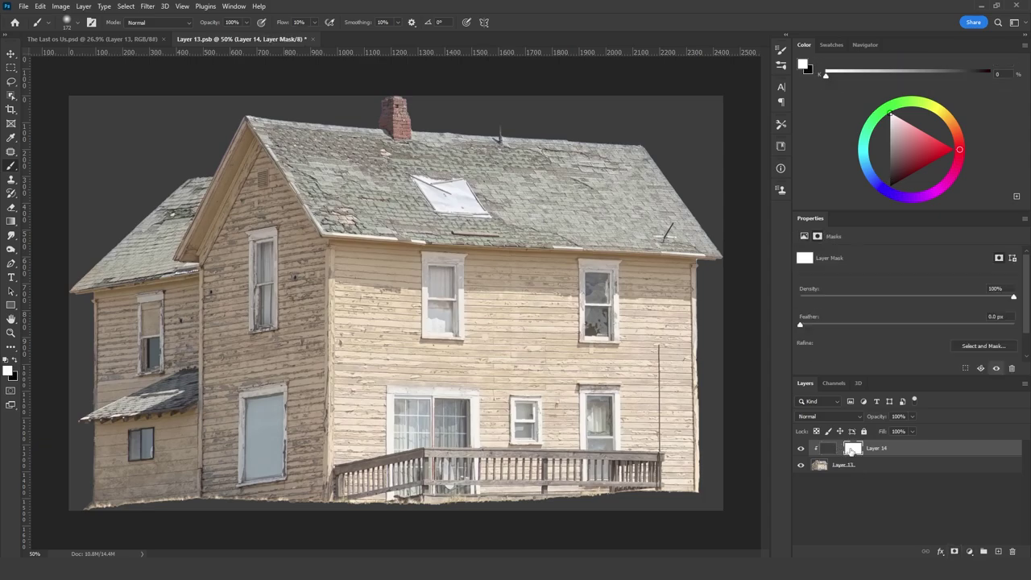
Fill Layer 14's mask with noise using Add Noise at 400% with Uniform distribution
click(148, 6)
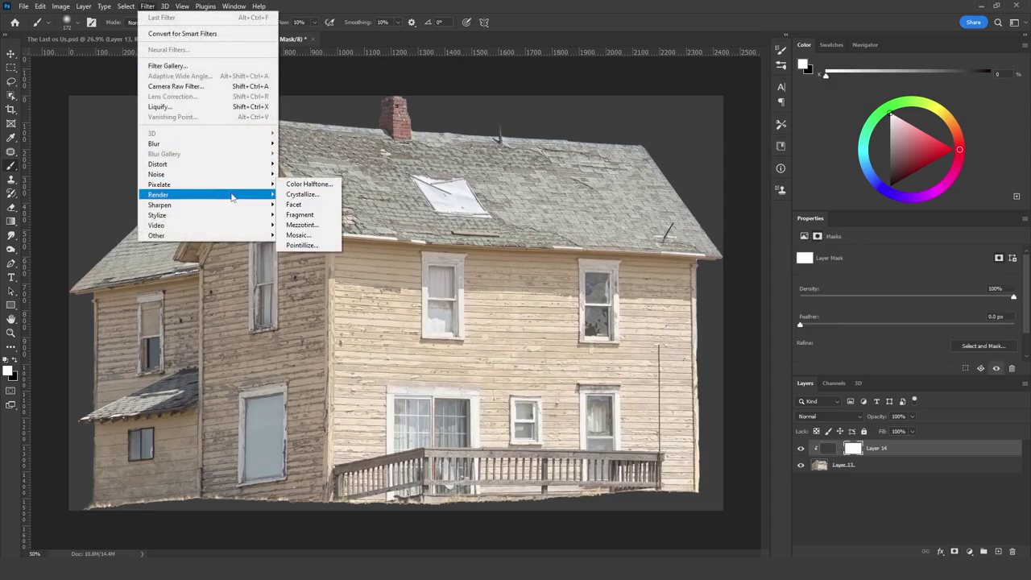
click(7, 367)
click(147, 5)
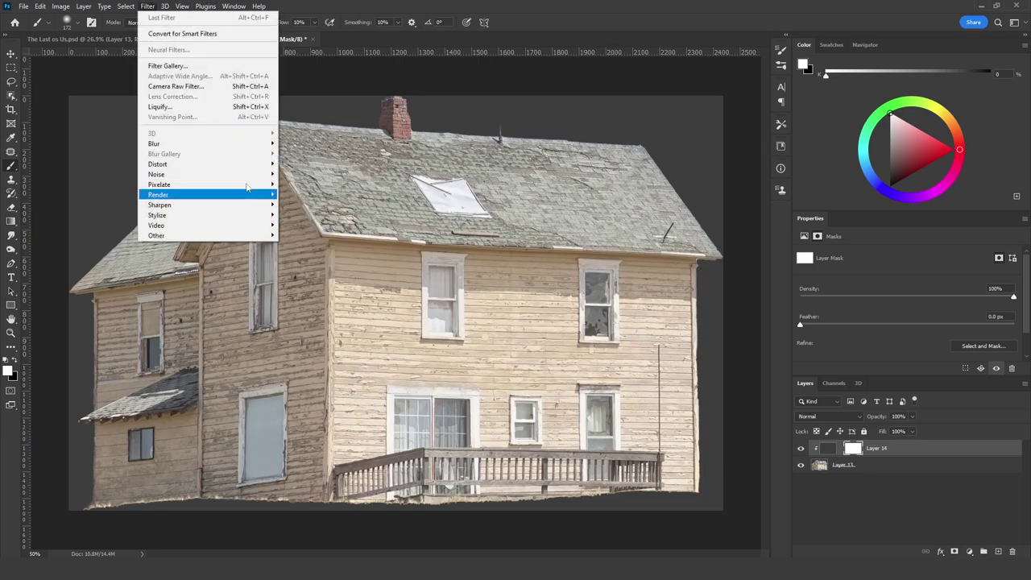
mouse_move(250, 173)
click(310, 174)
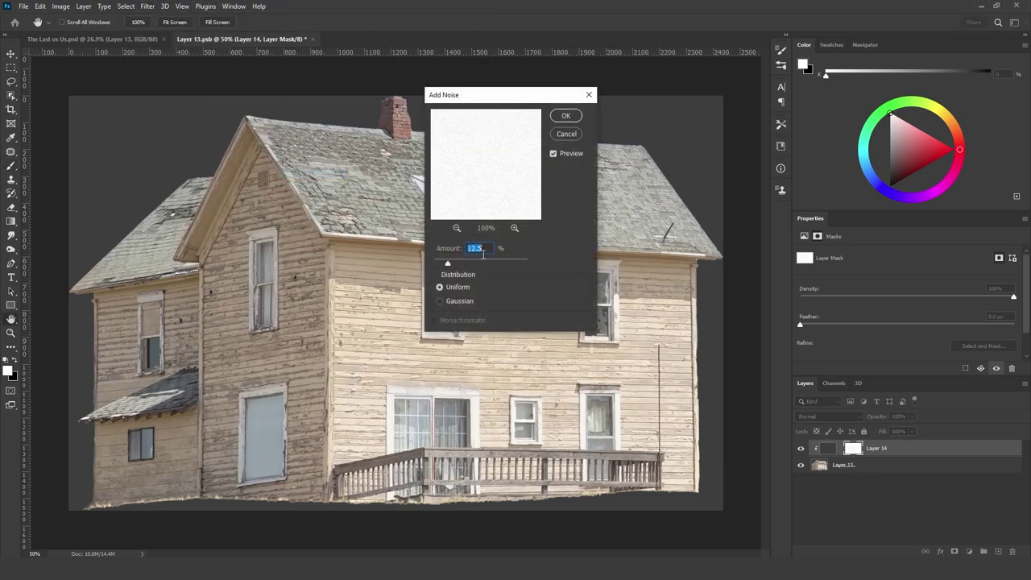
click(527, 263)
click(447, 305)
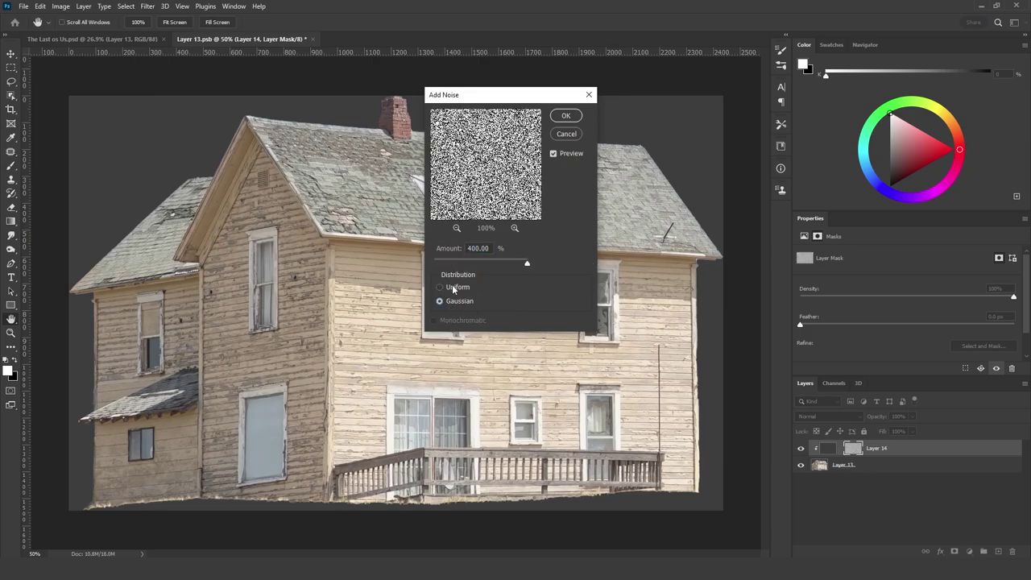
click(450, 287)
click(566, 117)
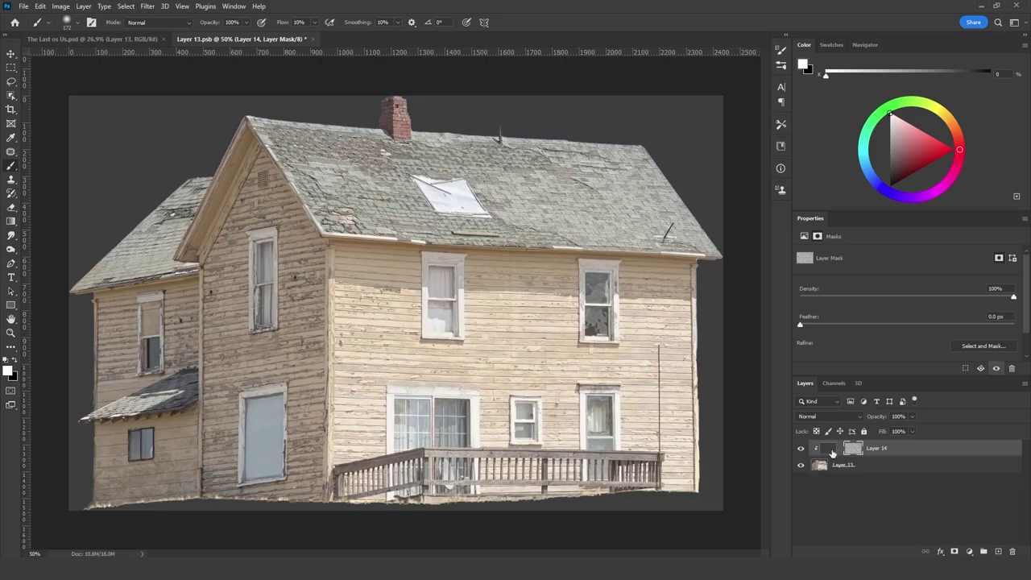
Soften the noise on Layer 14's mask with a Gaussian Blur of 1 pixel radius
click(829, 451)
click(61, 6)
mouse_move(80, 21)
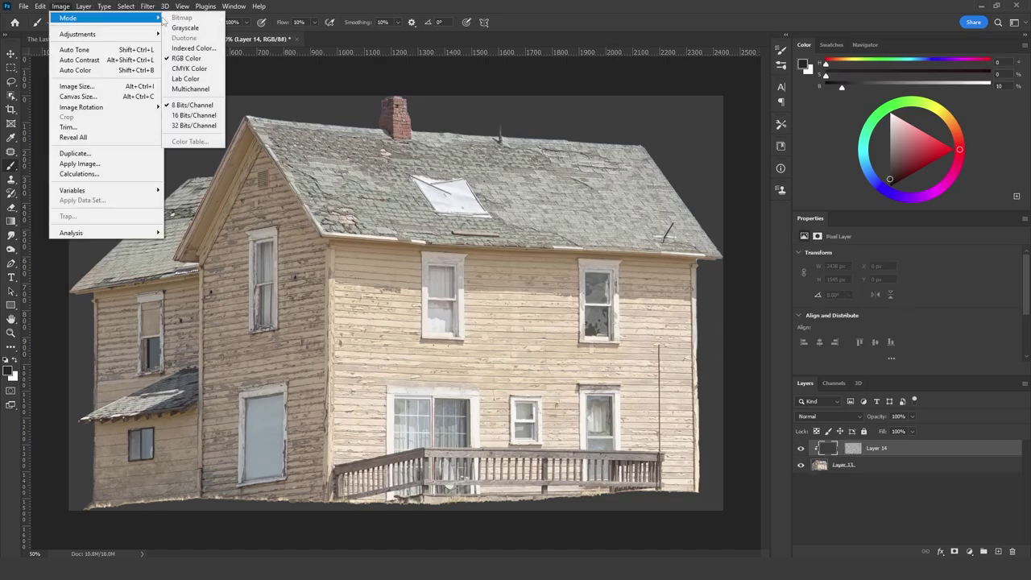
click(852, 449)
click(148, 6)
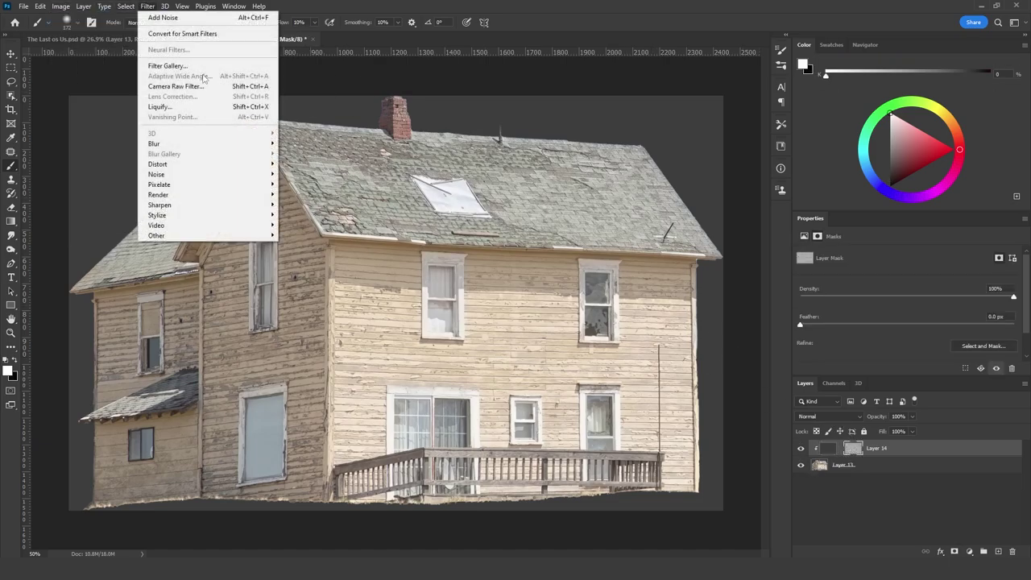
mouse_move(202, 138)
click(310, 182)
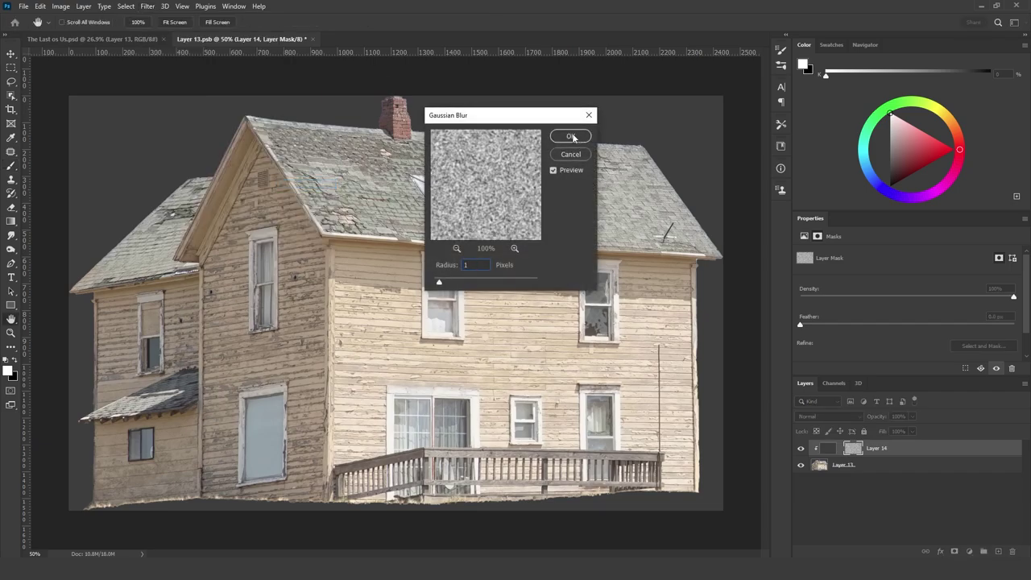
click(570, 135)
Paint sampled siding colour on Layer 14 over the shadow edge on both sides of the front wall's left upper window
click(820, 453)
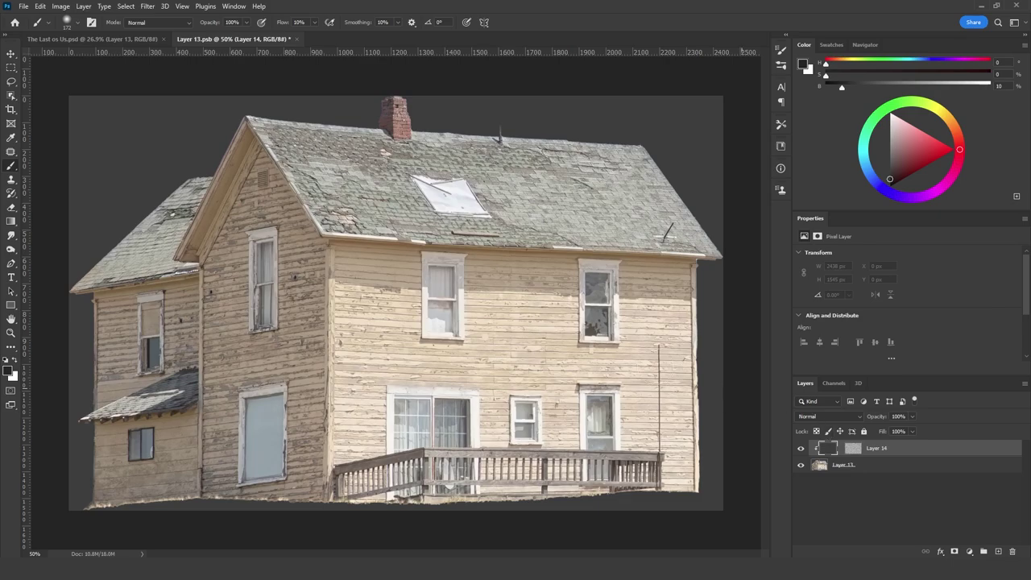
alt+scroll(390, 295, up, 5)
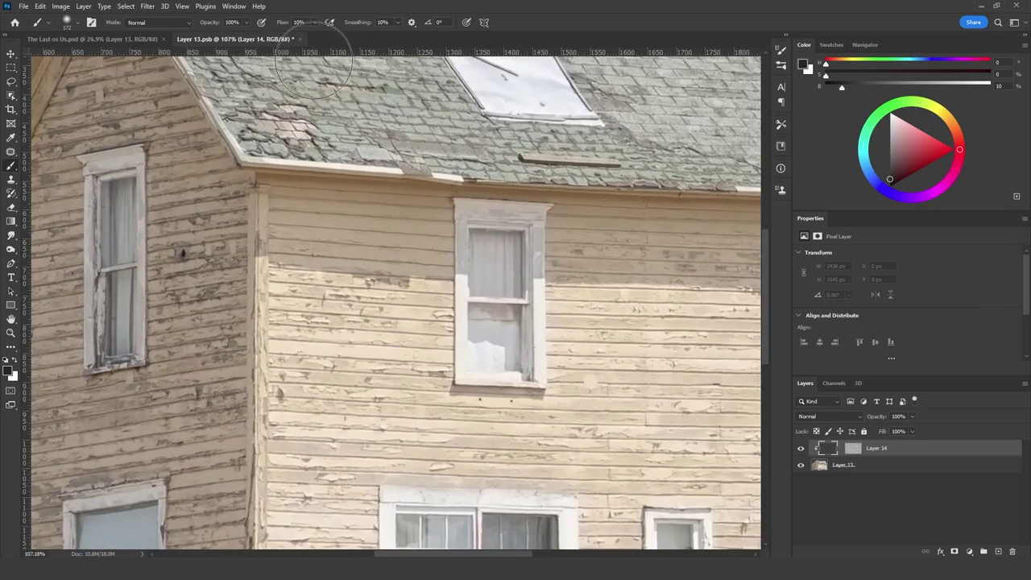
alt+click(345, 266)
key([)
mouse_move(338, 273)
mouse_down()
mouse_move(276, 277)
mouse_move(442, 284)
mouse_up()
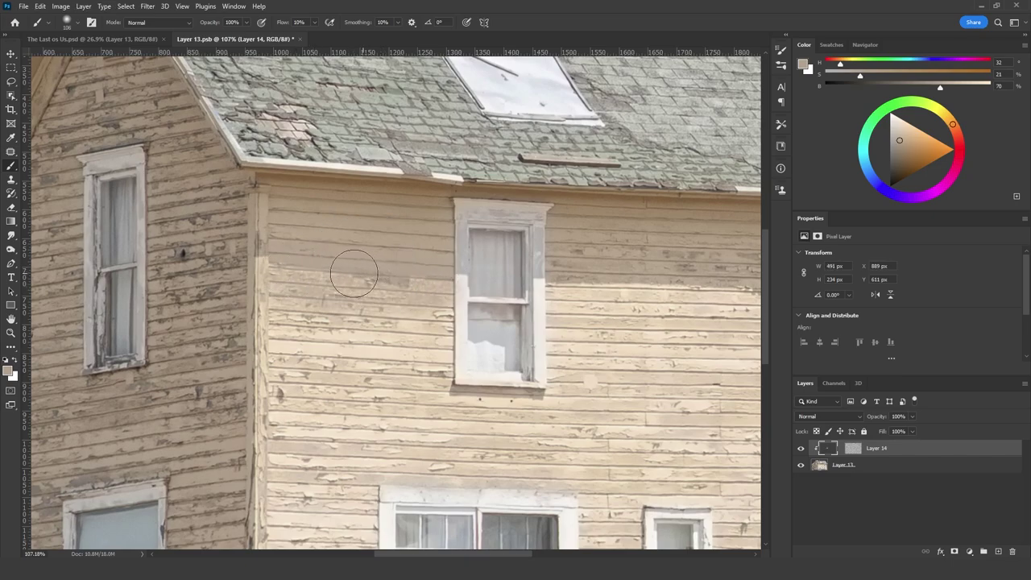
mouse_move(566, 284)
mouse_down()
mouse_move(603, 294)
mouse_move(701, 288)
mouse_up()
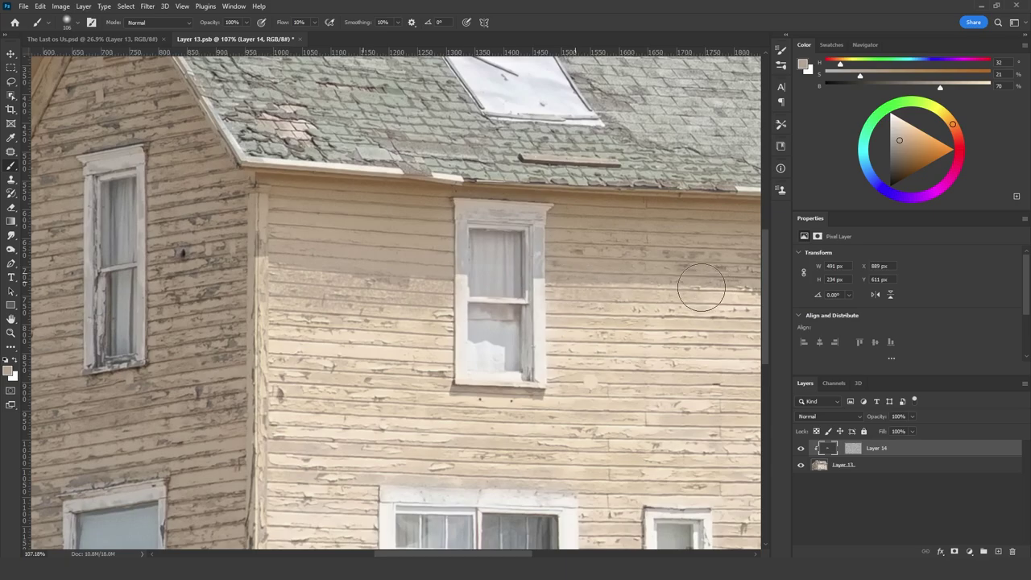
Blend the remaining shadow edge on the siding between the two upper windows with freshly sampled wall colours
alt+click(626, 272)
scroll(694, 282, down, 7)
scroll(579, 299, up, 5)
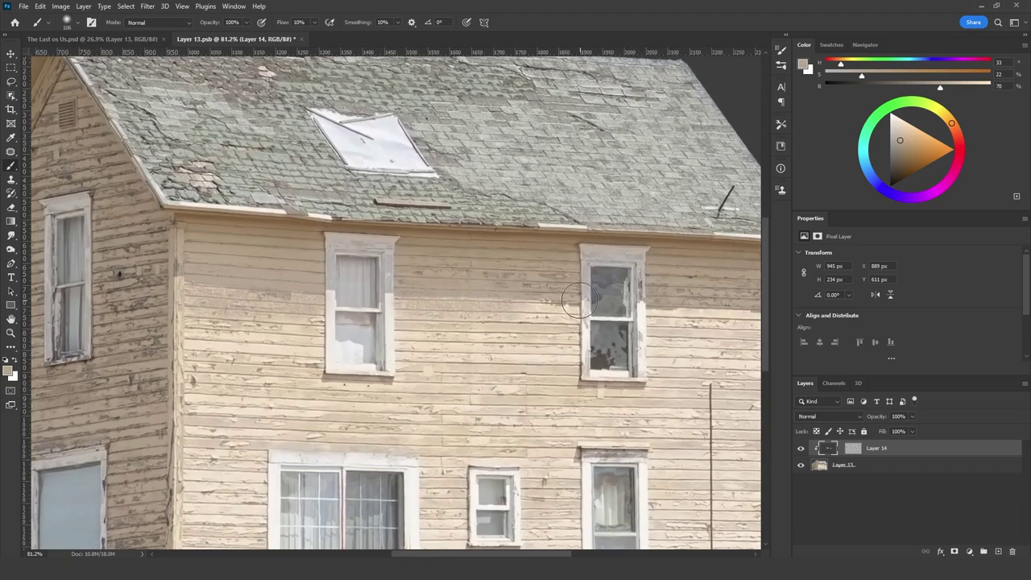
alt+click(571, 308)
drag(563, 303, 405, 304)
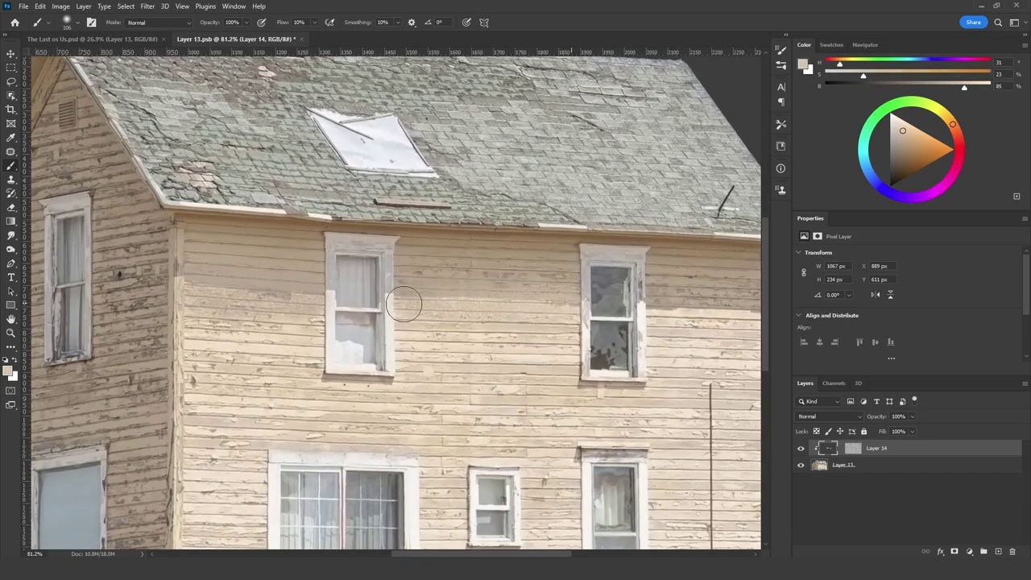
alt+right_click(523, 309)
alt+click(320, 301)
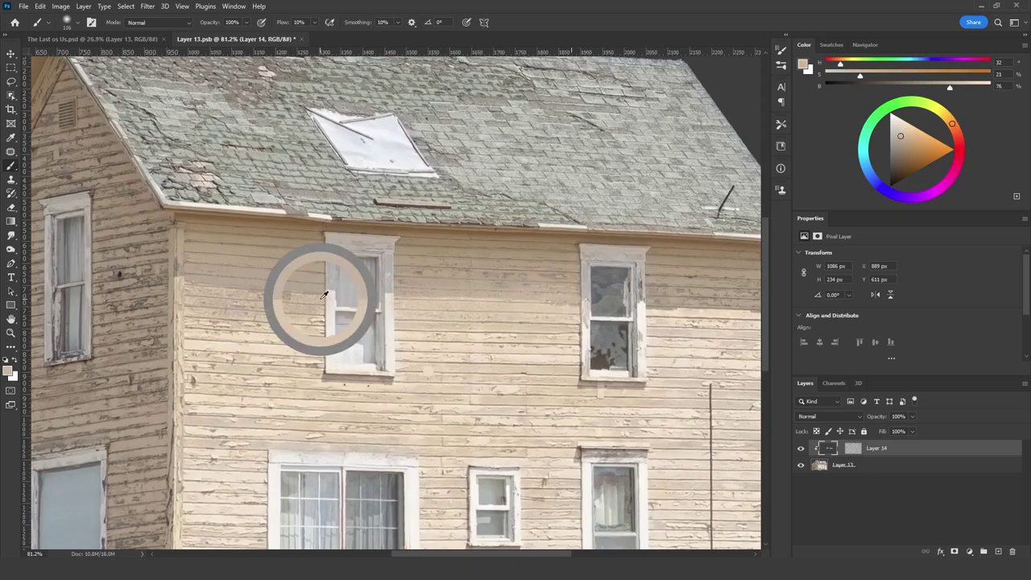
scroll(185, 283, down, 3)
scroll(544, 291, up, 3)
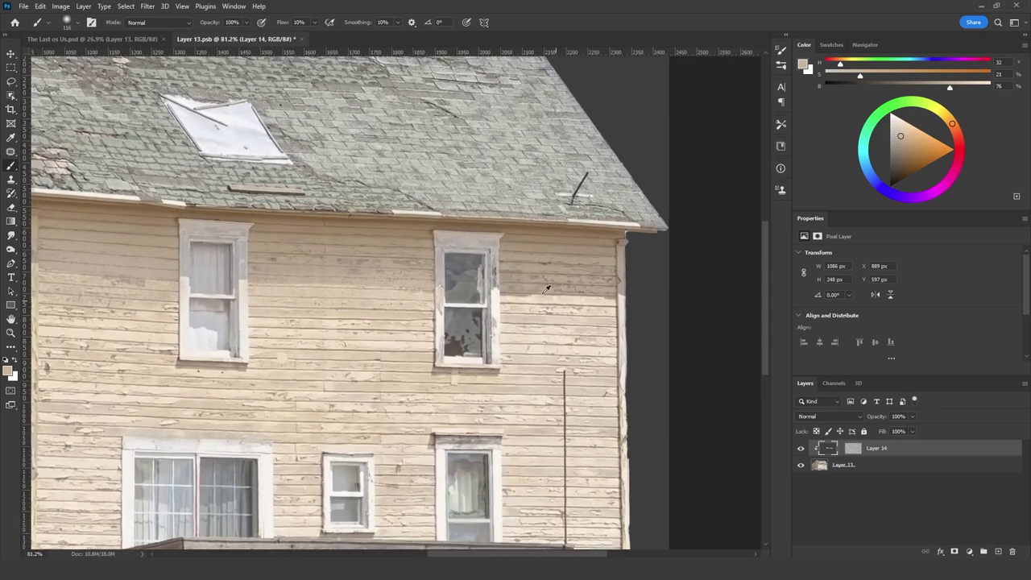
Paint out the shadow edge between the right upper window and the wall's right corner, touching up the front siding with sampled colours
alt+click(543, 293)
mouse_move(536, 294)
mouse_down()
mouse_move(619, 296)
mouse_move(509, 297)
mouse_move(528, 302)
mouse_up()
alt+click(581, 308)
alt+click(582, 308)
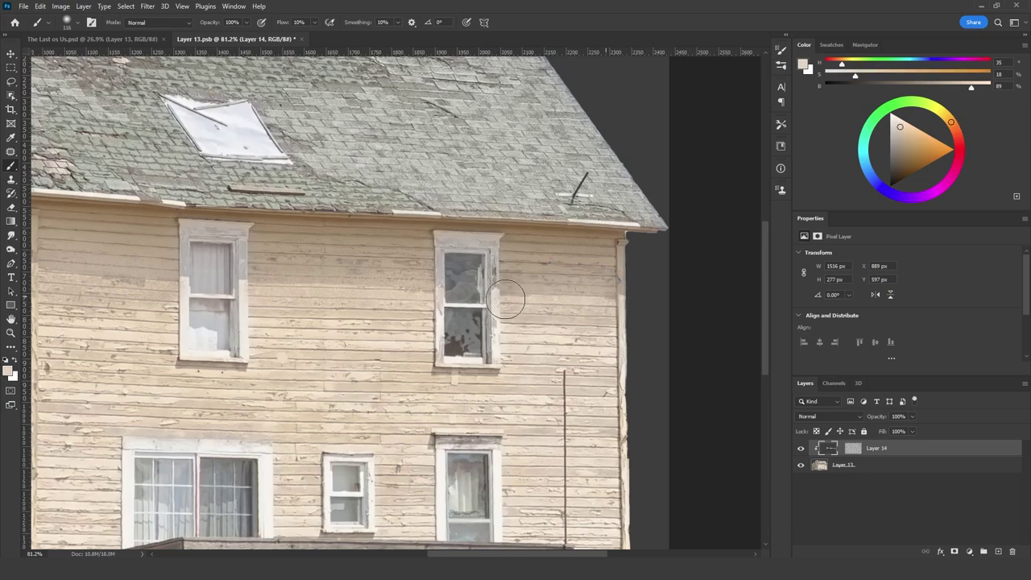
scroll(580, 305, down, 2)
scroll(385, 295, down, 3)
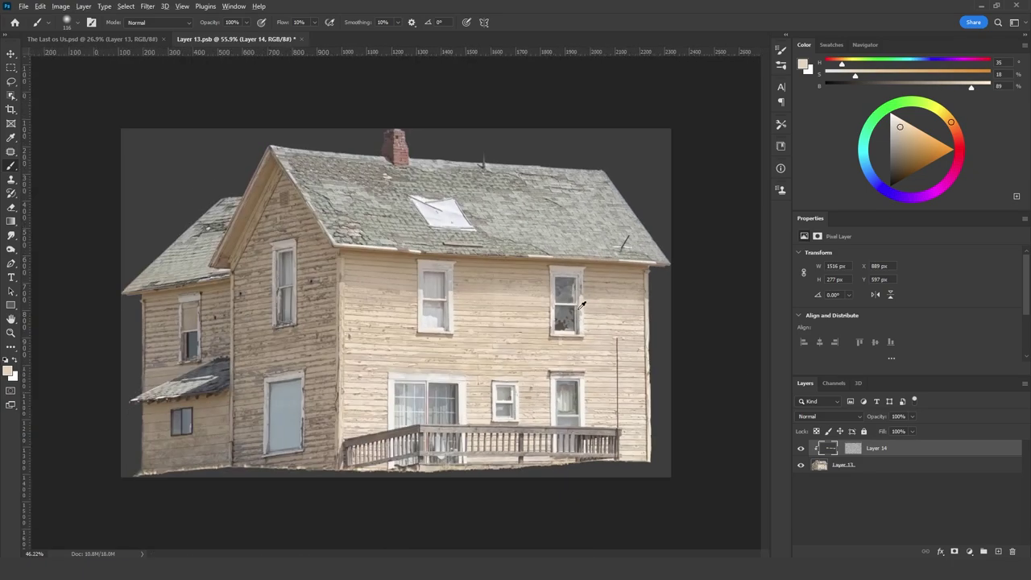
scroll(412, 301, up, 2)
drag(355, 335, 357, 339)
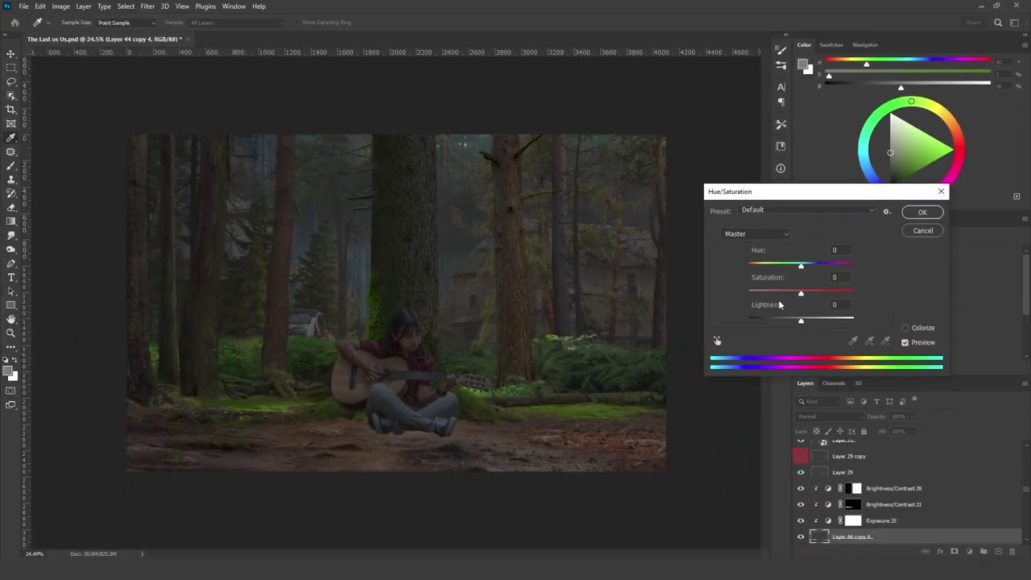
Lower the saturation of Layer 44 copy 4 with Hue/Saturation
click(775, 291)
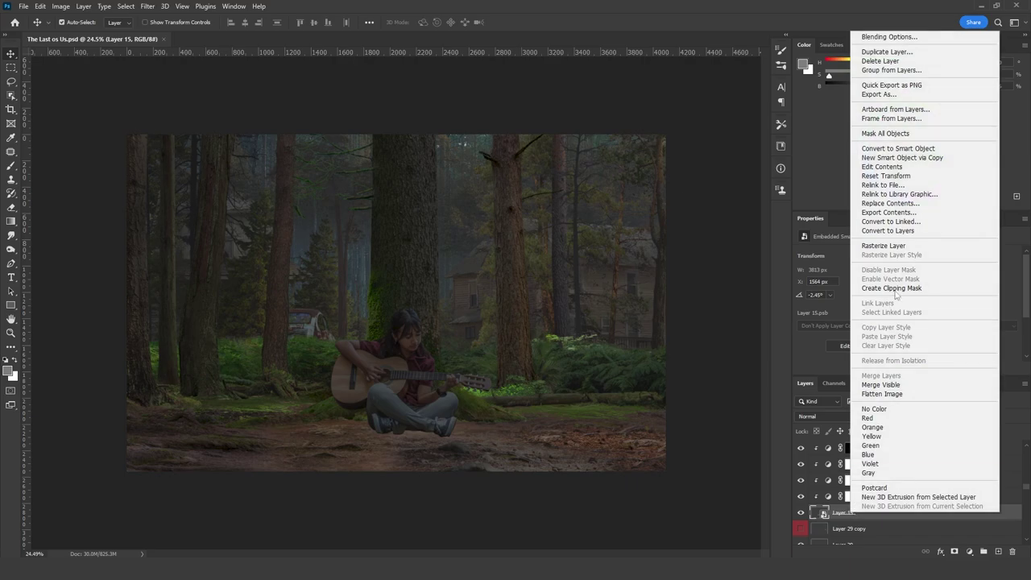
Rasterize Layer 15 and apply Hue/Saturation with Hue -22 and Saturation -37
click(883, 246)
key(ctrl+u)
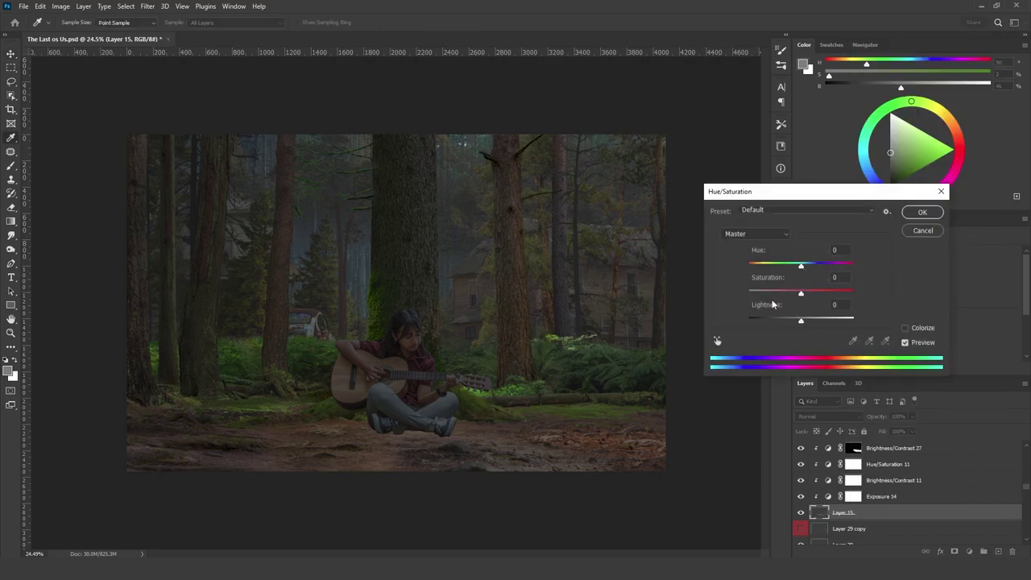
drag(782, 296, 782, 297)
click(804, 267)
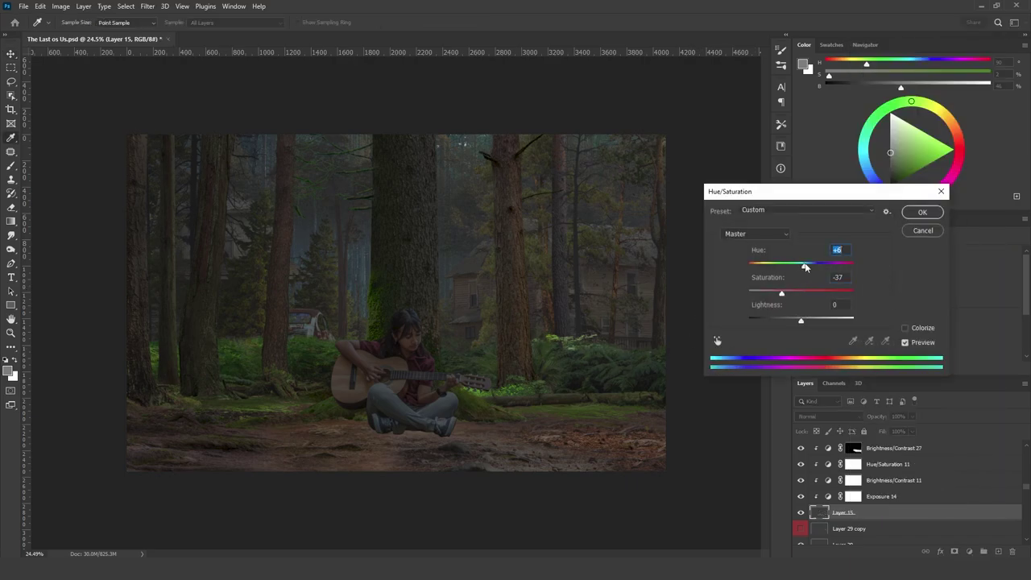
click(813, 266)
drag(812, 268, 787, 268)
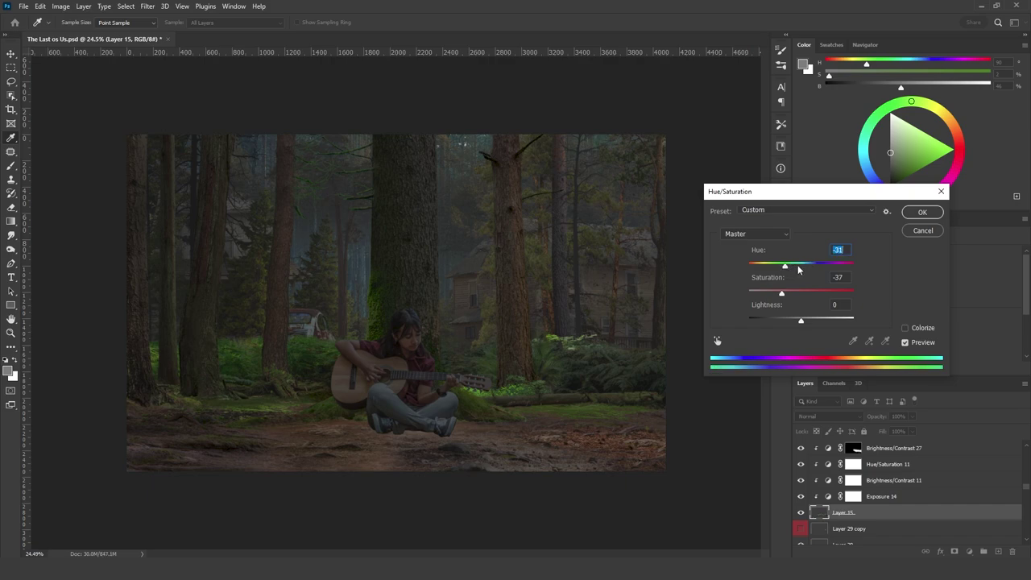
click(808, 269)
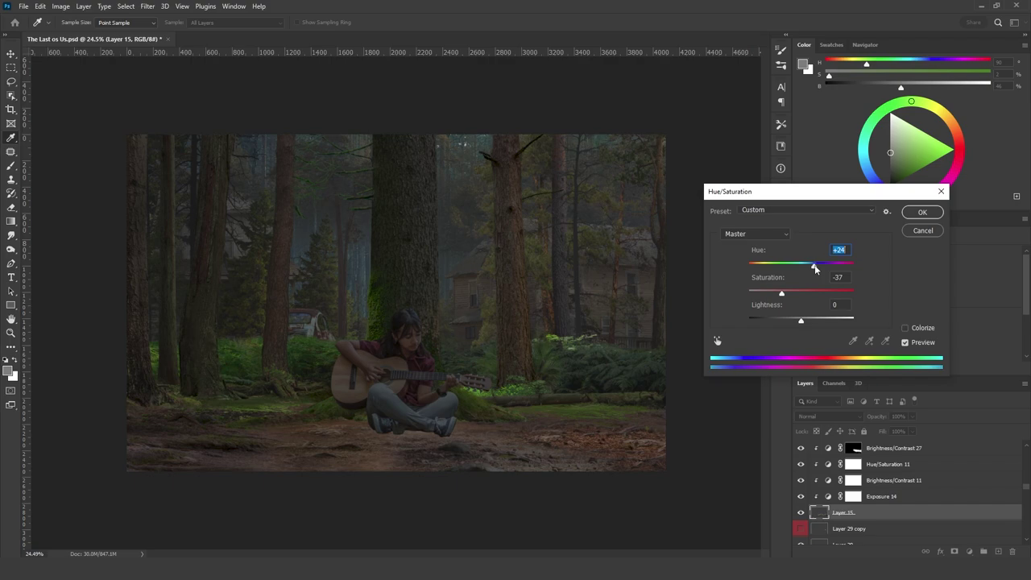
click(790, 266)
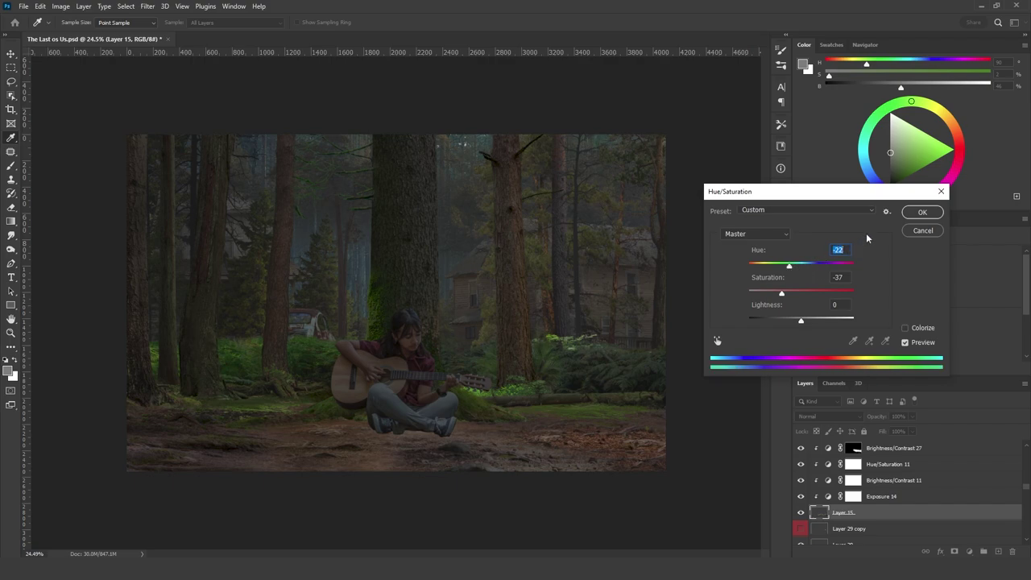
click(922, 212)
Apply Hue/Saturation to the left ferns on Layer 28 with Hue -23 and Saturation -48
key(ctrl+shift+alt+e)
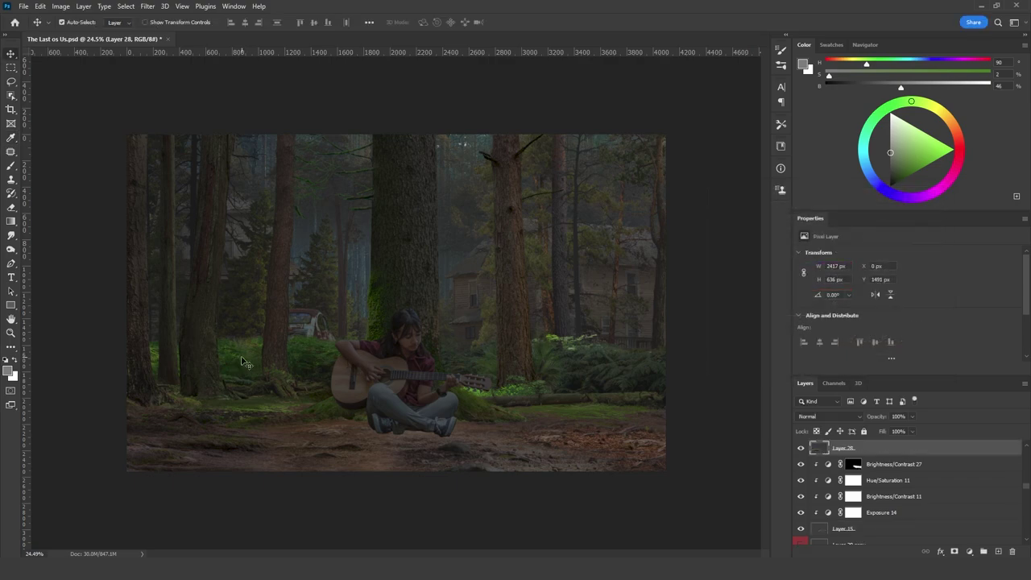
key(ctrl+u)
drag(800, 292, 775, 295)
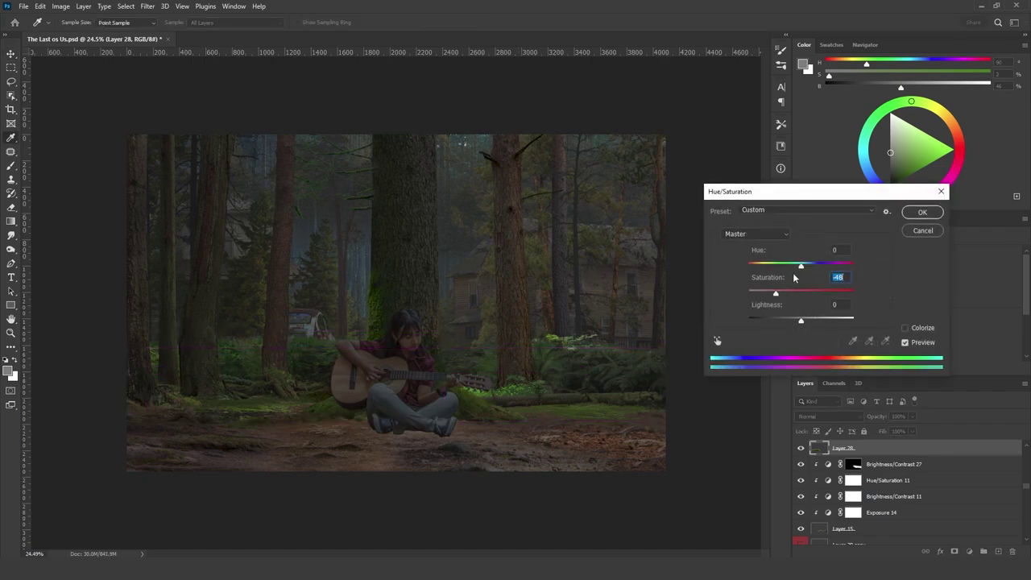
click(793, 268)
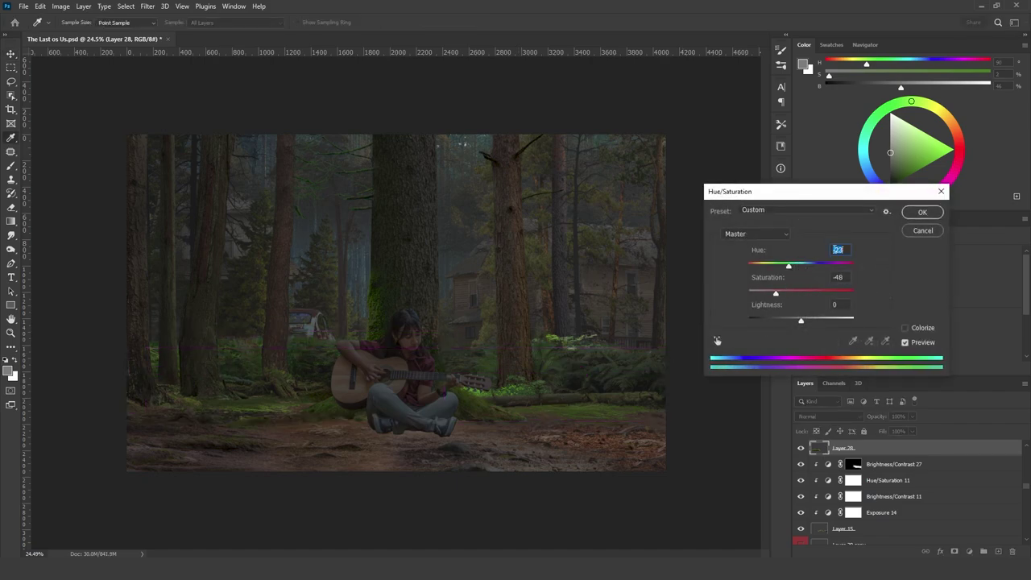
click(922, 212)
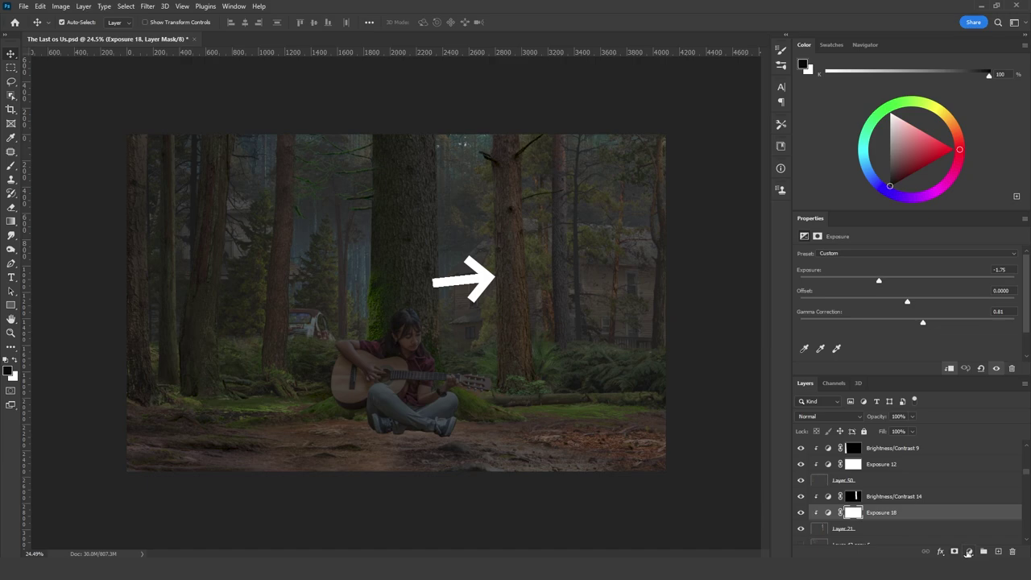
Add a clipped Hue/Saturation adjustment above Brightness/Contrast 14 for Layer 21's tree, reducing its hue and saturation
click(968, 551)
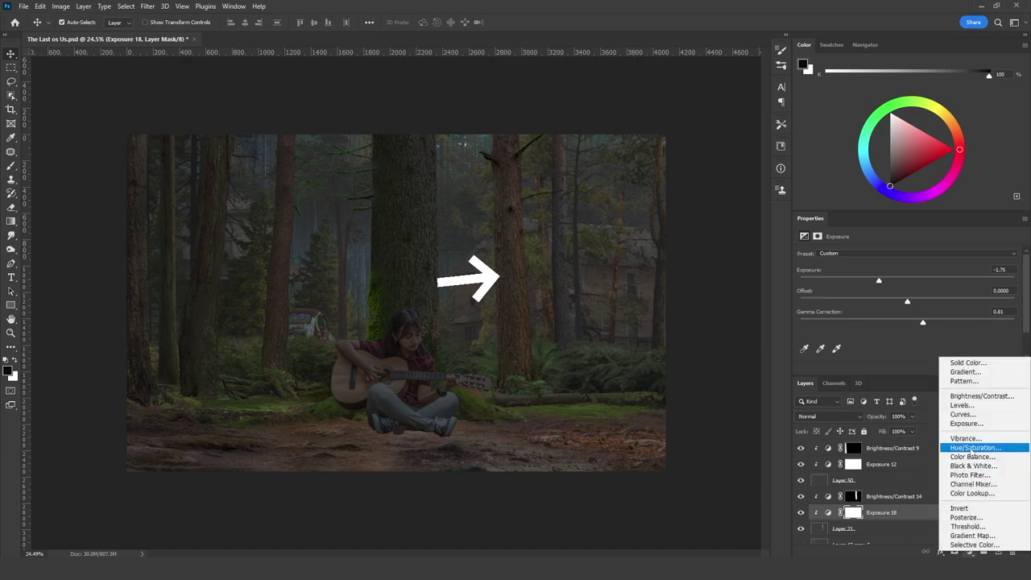
click(970, 460)
drag(910, 516, 903, 500)
drag(907, 315, 899, 294)
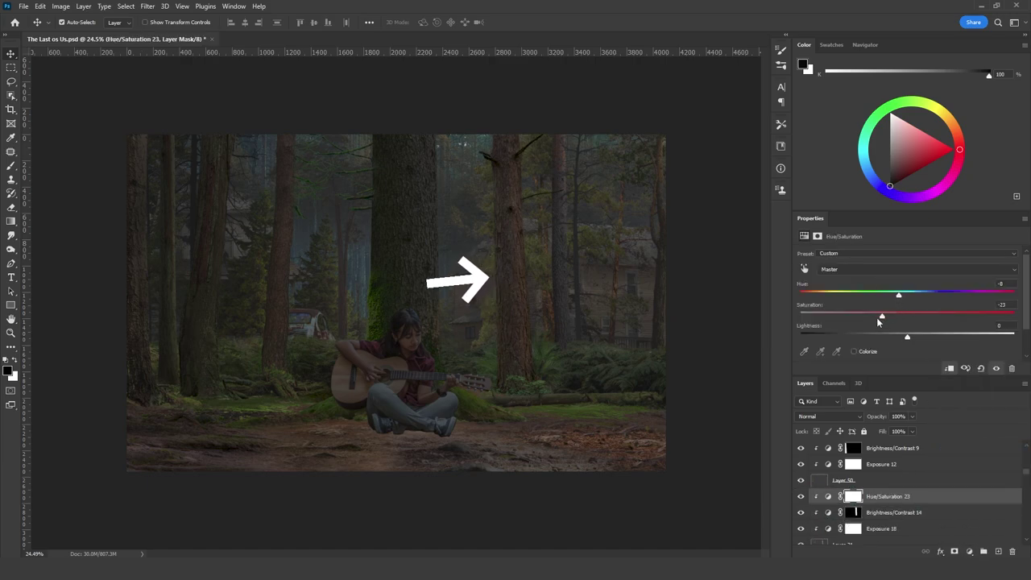
click(874, 316)
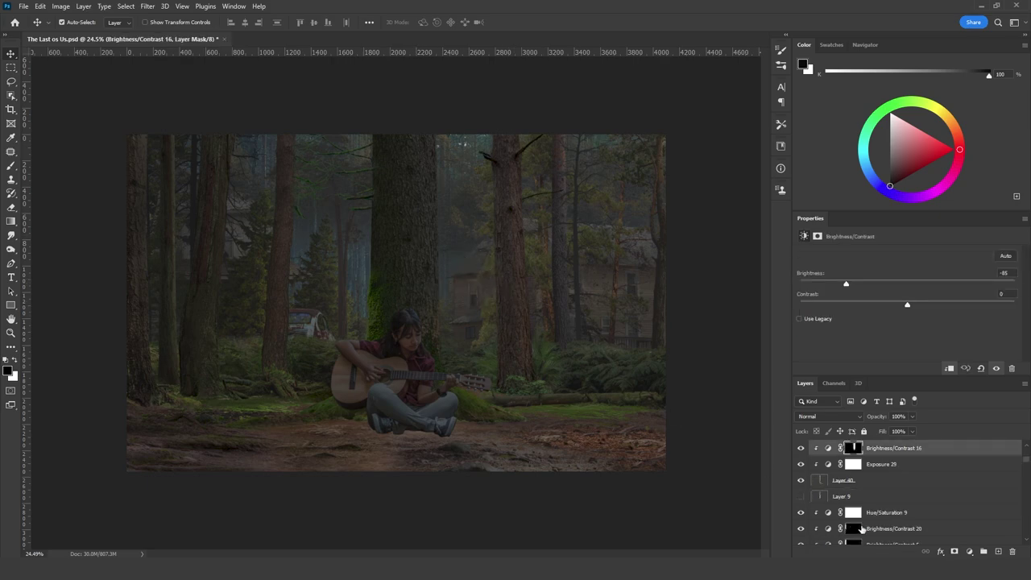
Desaturate the central trunk on Layer 40 with a Hue/Saturation adjustment above Brightness/Contrast 16
click(969, 550)
click(959, 441)
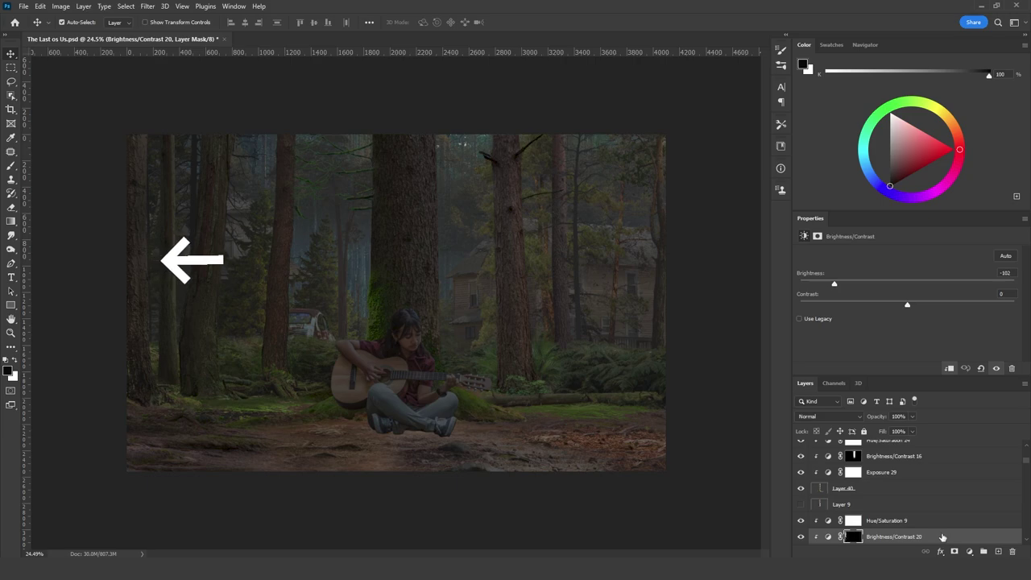
Add a clipped Curves adjustment above Hue/Saturation 9 and set its blend mode to Color
click(968, 551)
click(952, 449)
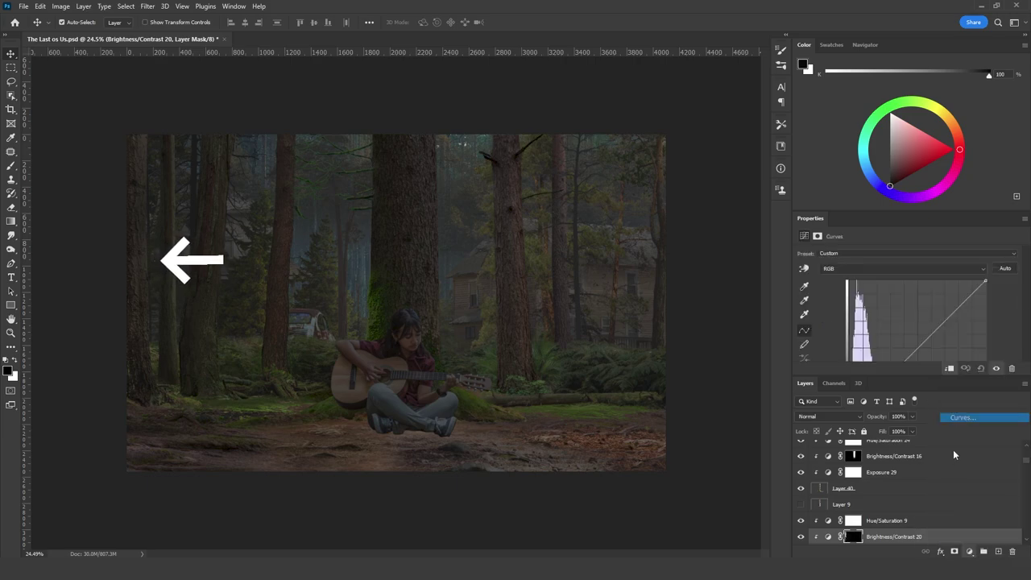
drag(925, 529, 918, 514)
click(830, 416)
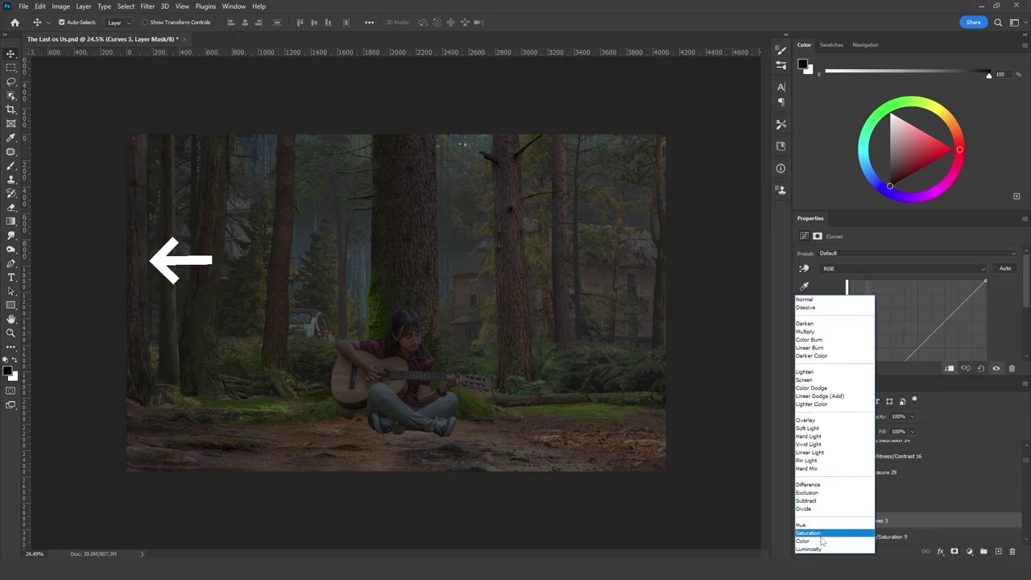
click(829, 541)
Tweak the midpoints of Curves 3, slightly raising red, slightly lowering blue and finely adjusting green
click(858, 269)
click(858, 280)
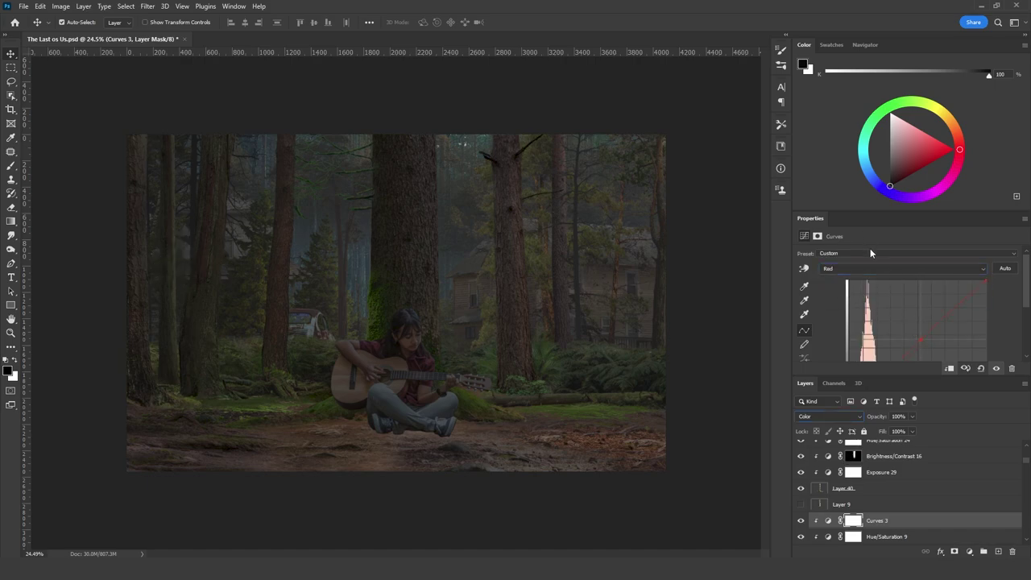
click(872, 269)
click(881, 295)
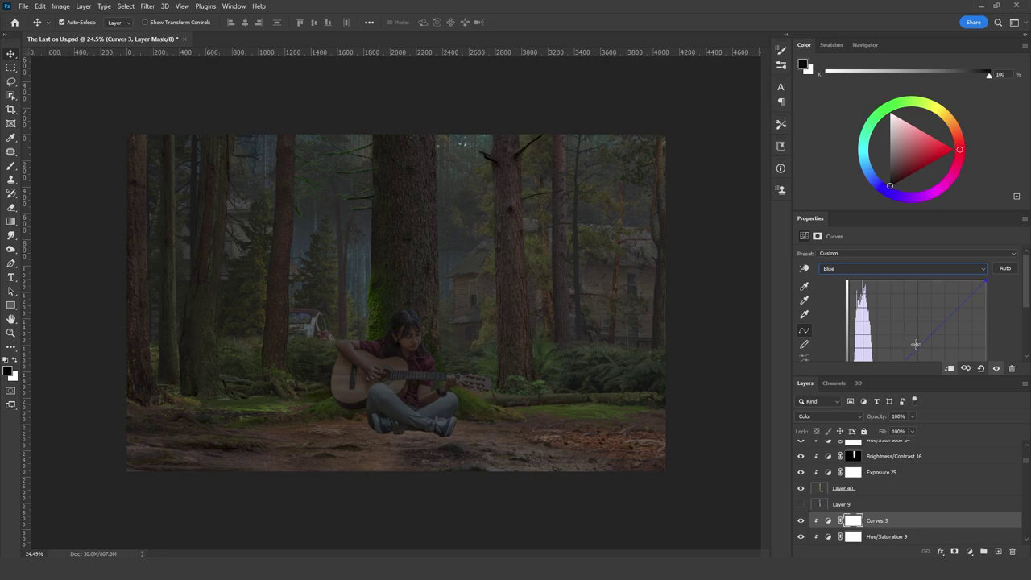
click(916, 344)
click(872, 265)
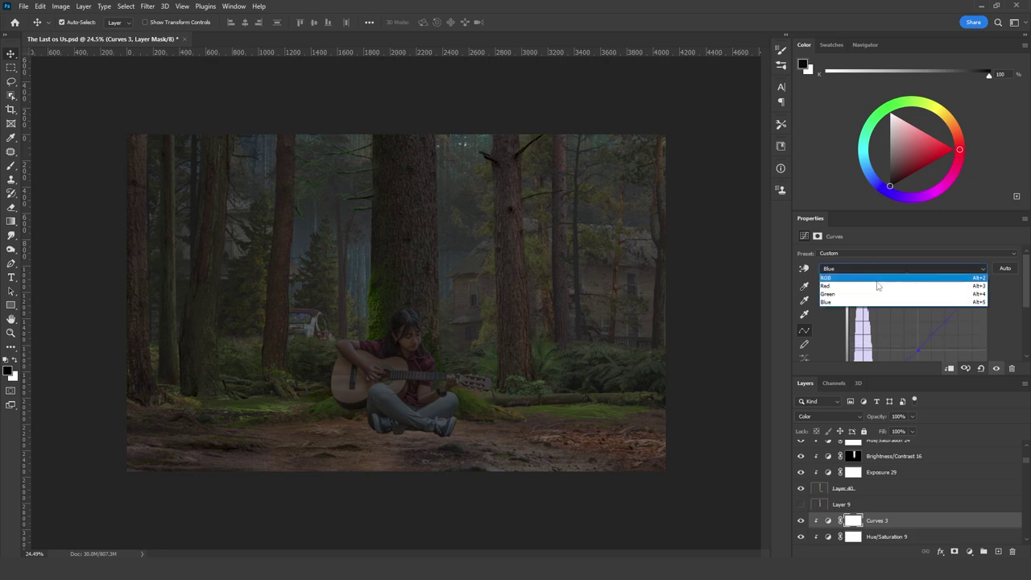
click(877, 294)
drag(921, 342, 919, 342)
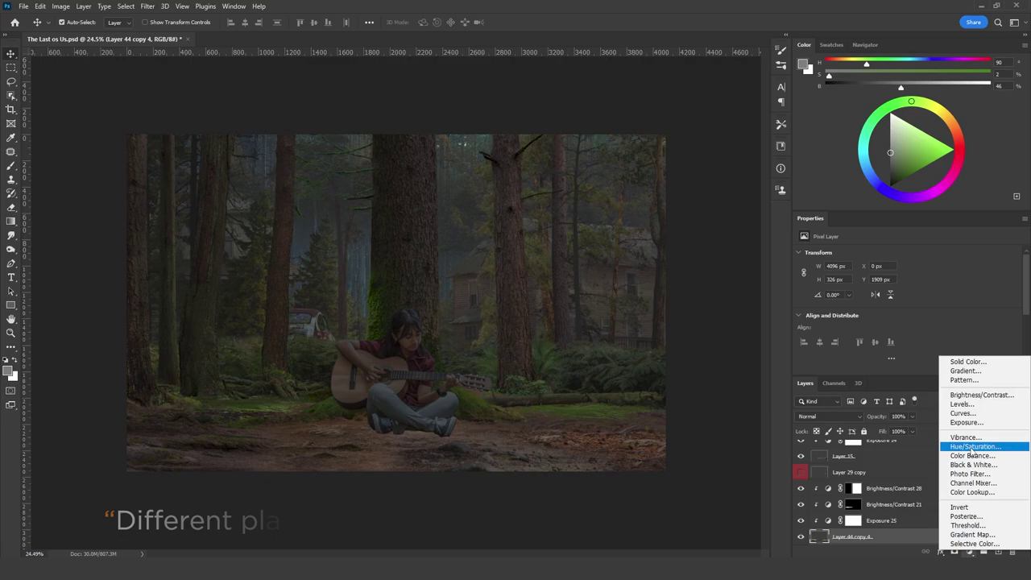
Add a clipped Hue/Saturation adjustment above Brightness/Contrast 28 for Layer 44 copy 4, with Hue -10 and Lightness -22
click(974, 446)
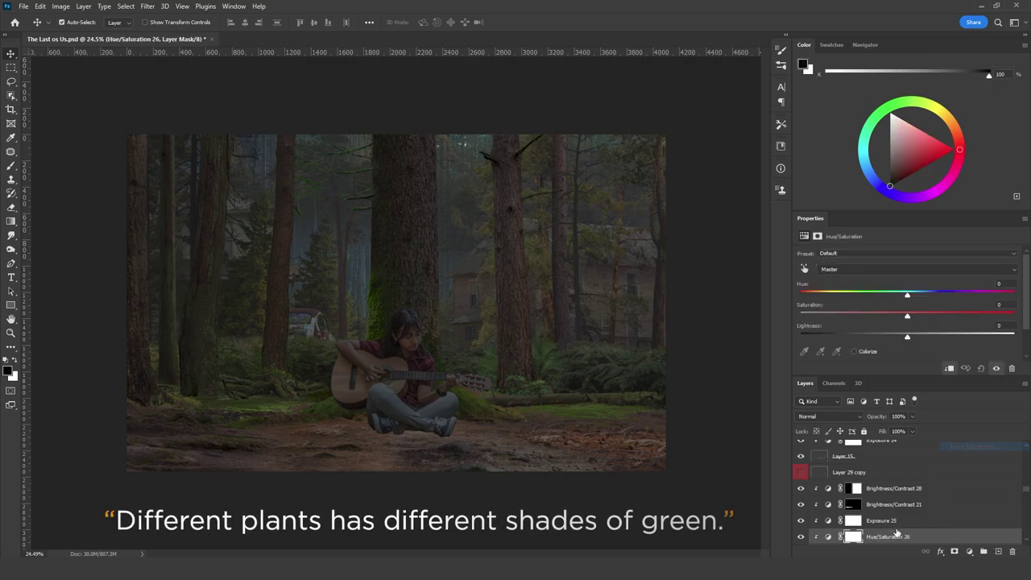
drag(896, 533, 894, 482)
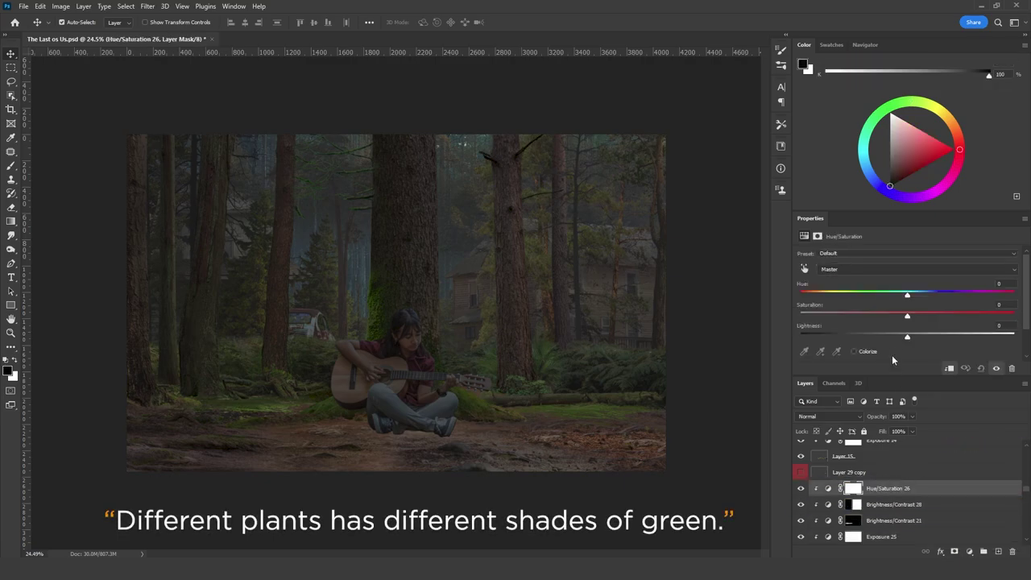
click(889, 294)
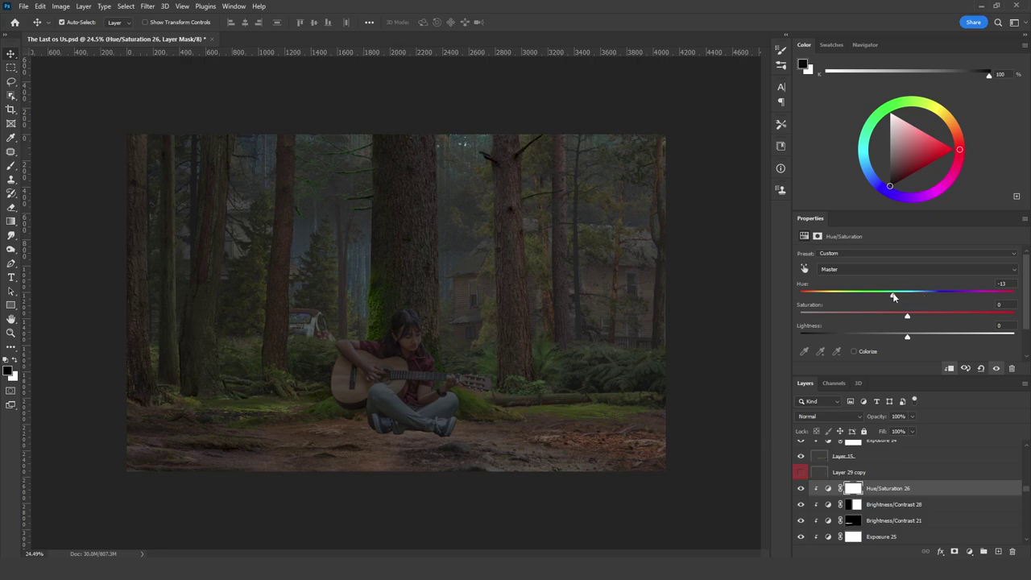
click(896, 295)
drag(906, 336, 901, 339)
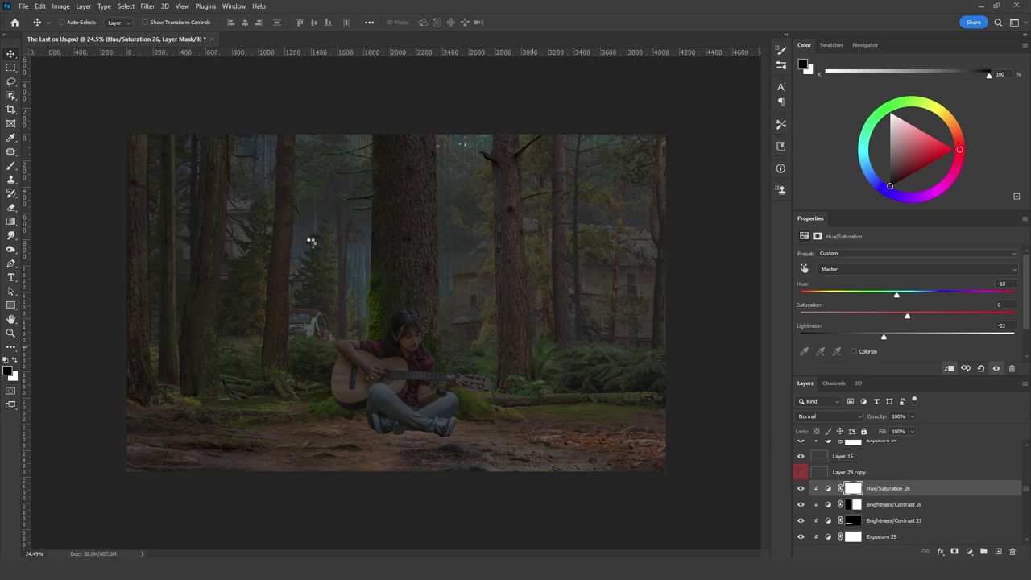
Add a clipped Levels adjustment above Exposure 1 and set its blend mode to Color
ctrl+click(345, 266)
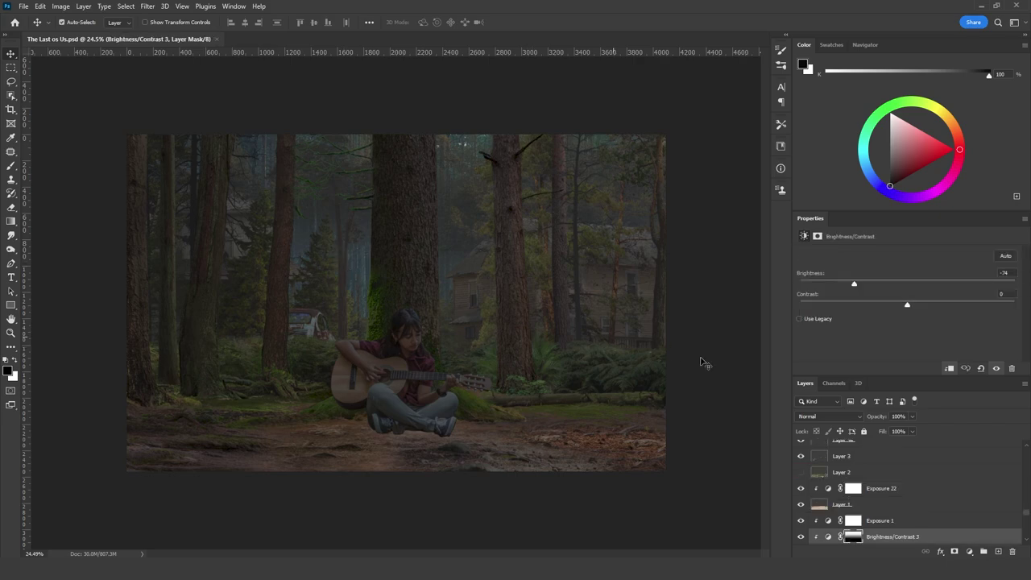
click(968, 552)
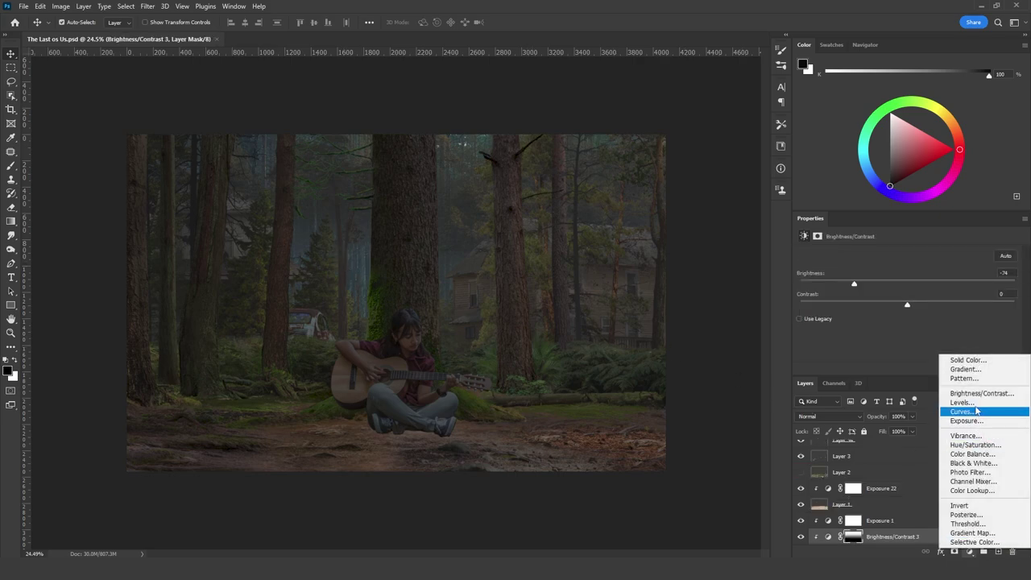
click(975, 407)
drag(890, 519, 888, 517)
click(829, 415)
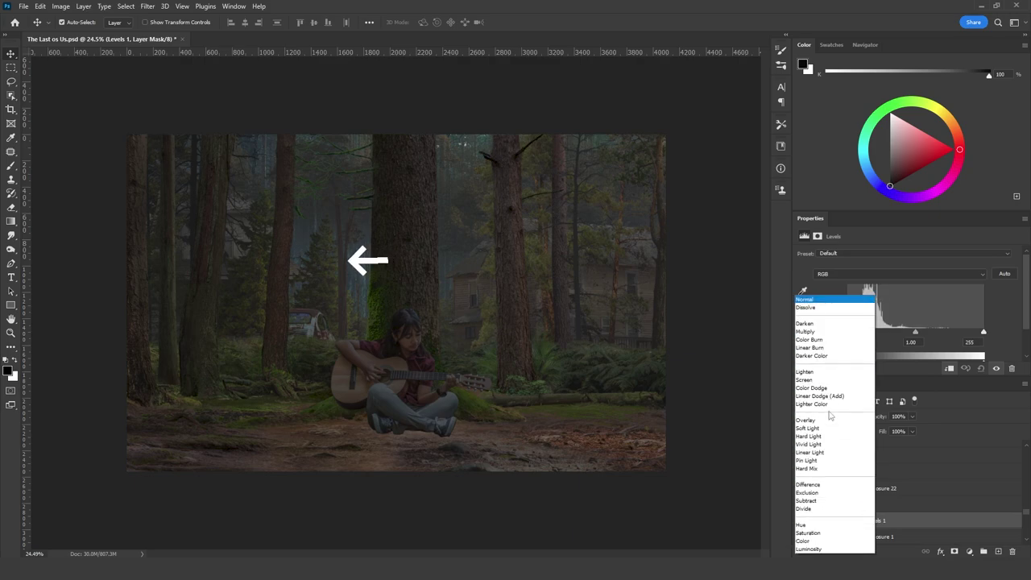
click(805, 540)
Set the Levels 1 midtones to 0.92 for red, 1.03 for blue and 1.03 for green, and lower the adjustment's opacity
click(863, 274)
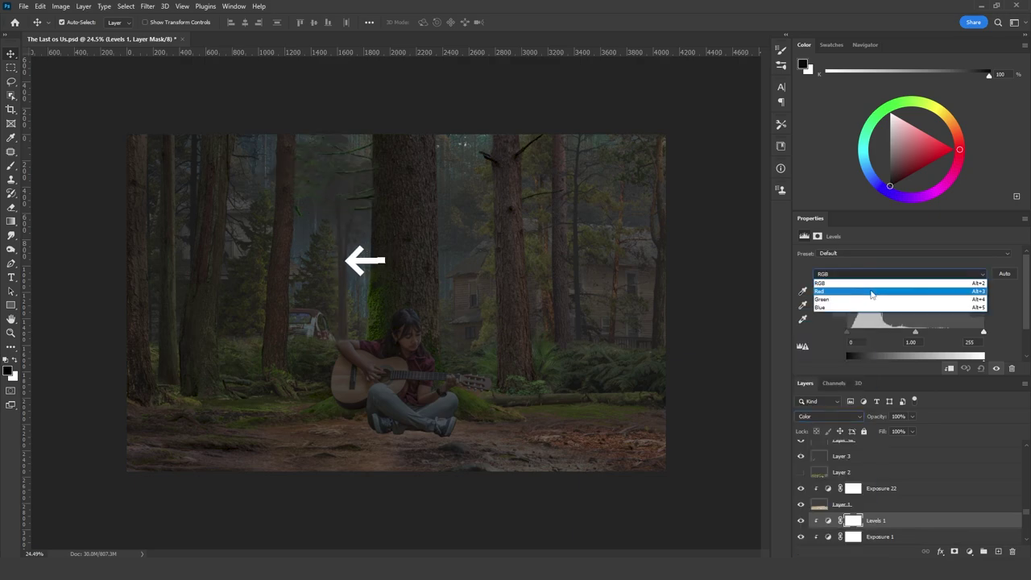
click(863, 291)
drag(914, 331, 919, 331)
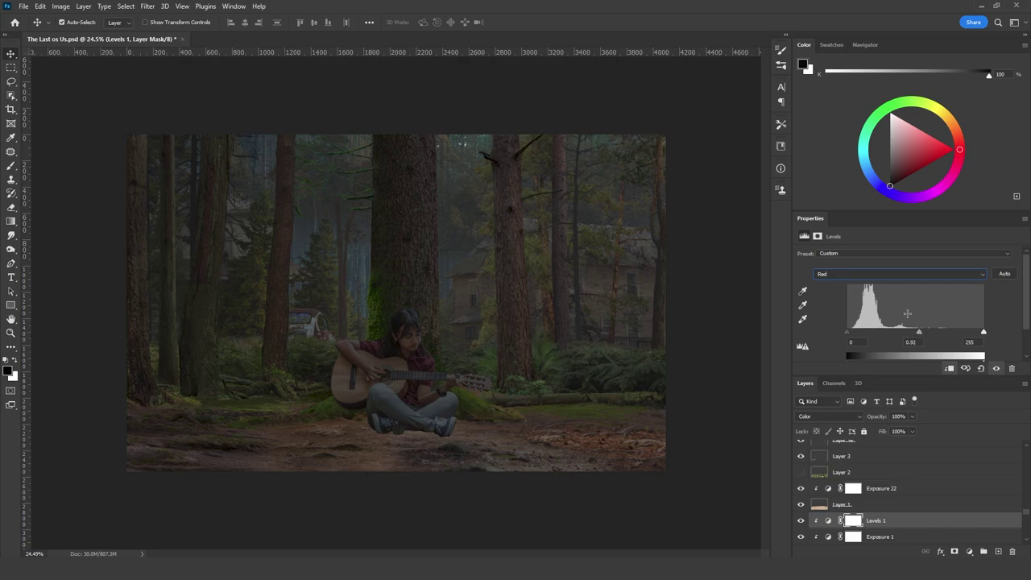
click(867, 274)
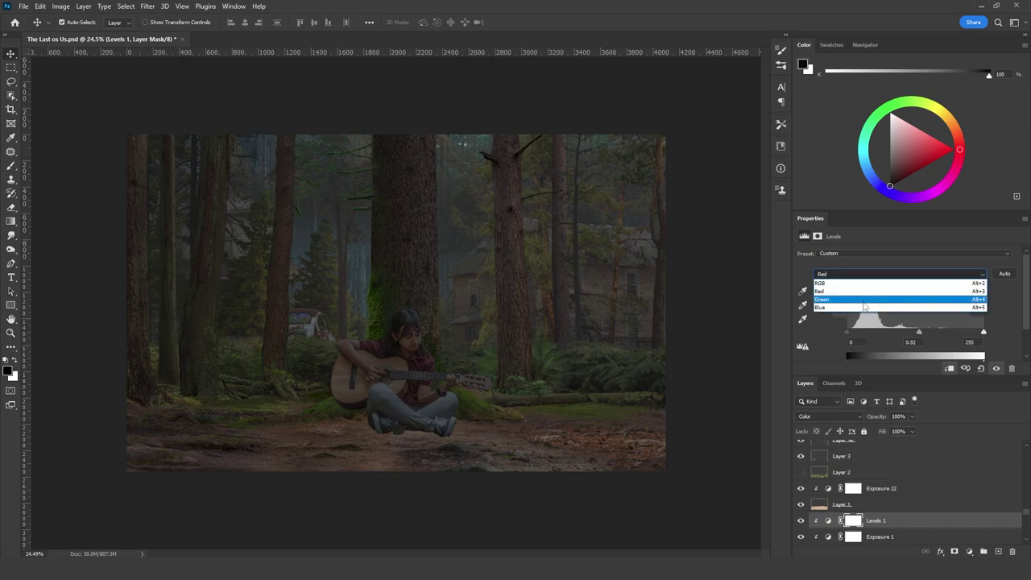
click(893, 309)
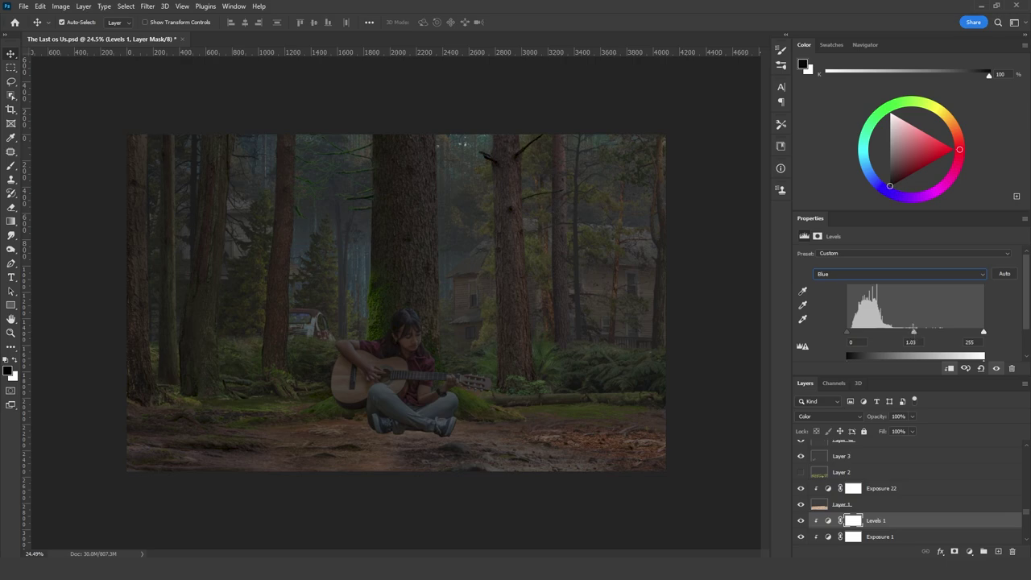
click(878, 274)
click(877, 298)
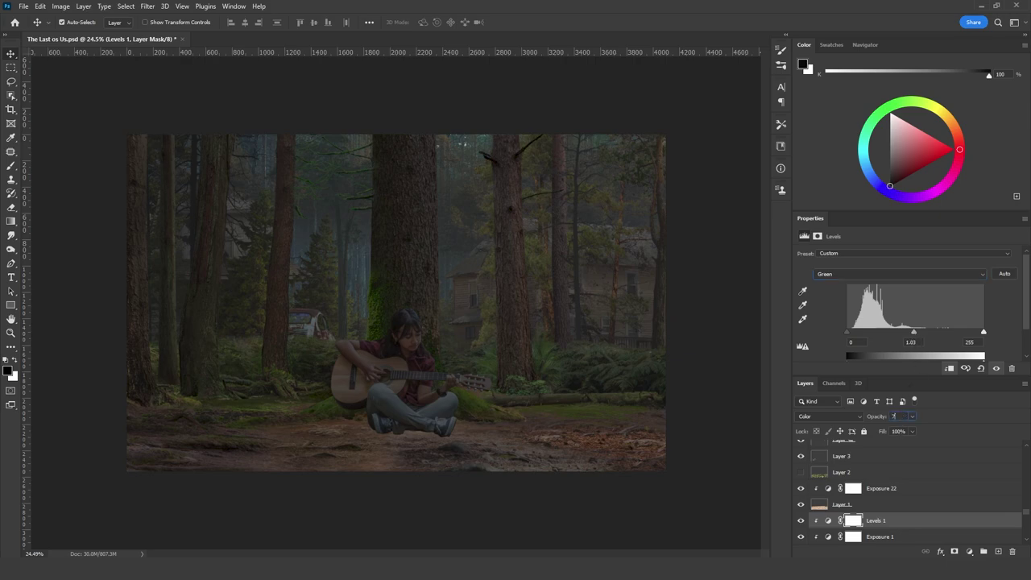
key(Return)
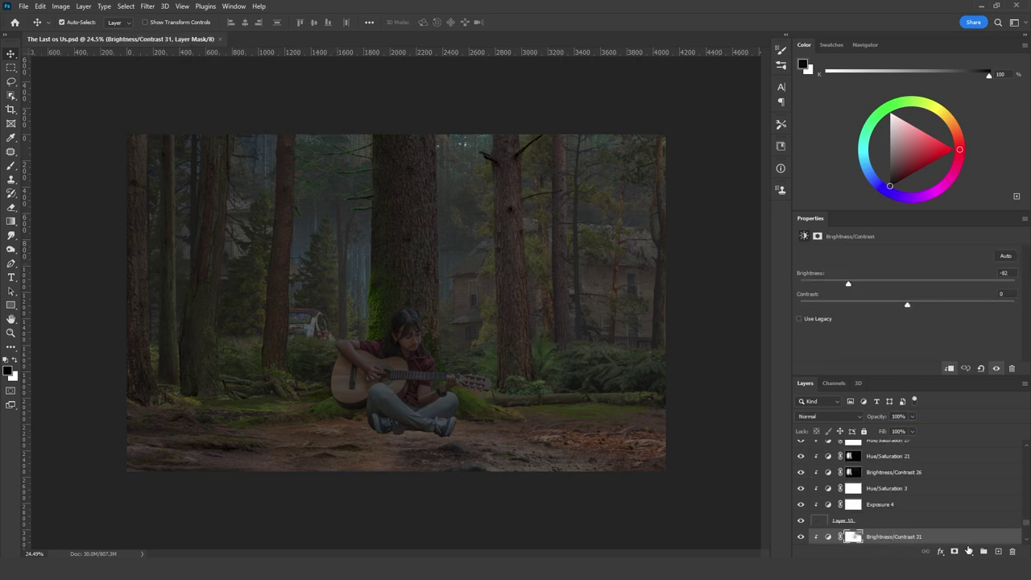
Add a clipped Photo Filter above Brightness/Contrast 31 using Underwater at 53% density with the Color blend mode
click(968, 552)
click(970, 470)
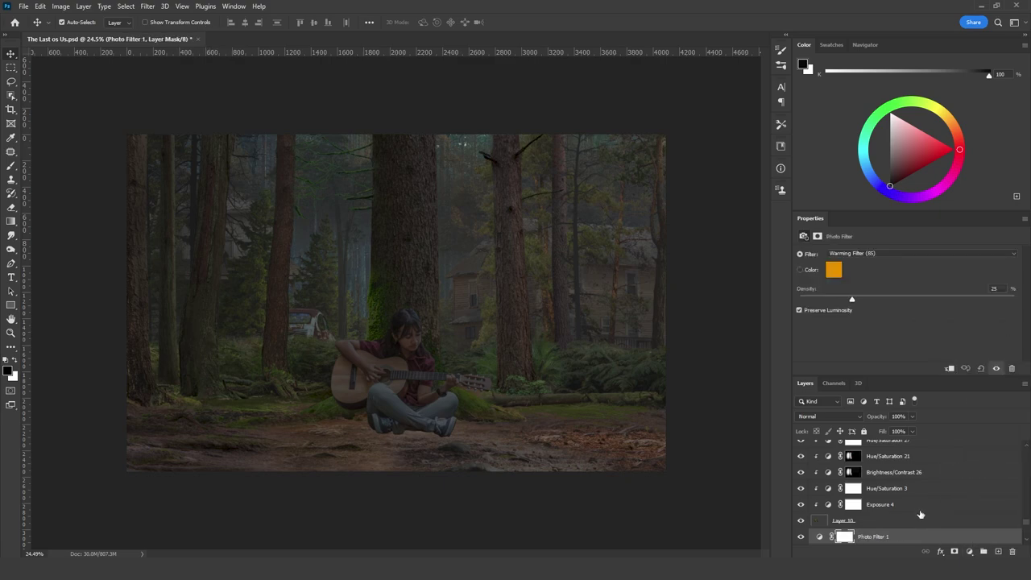
alt+click(892, 538)
click(884, 252)
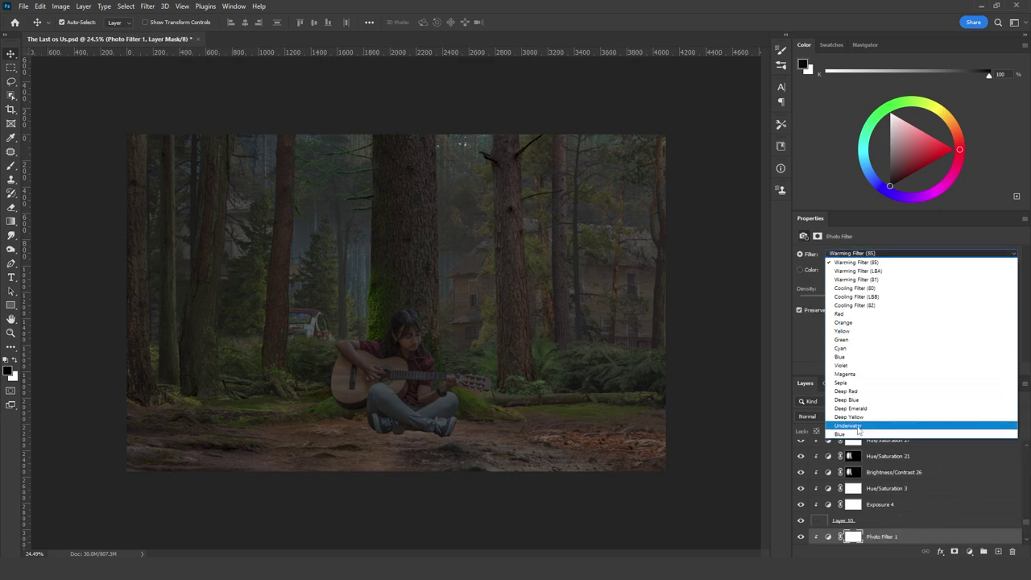
click(857, 427)
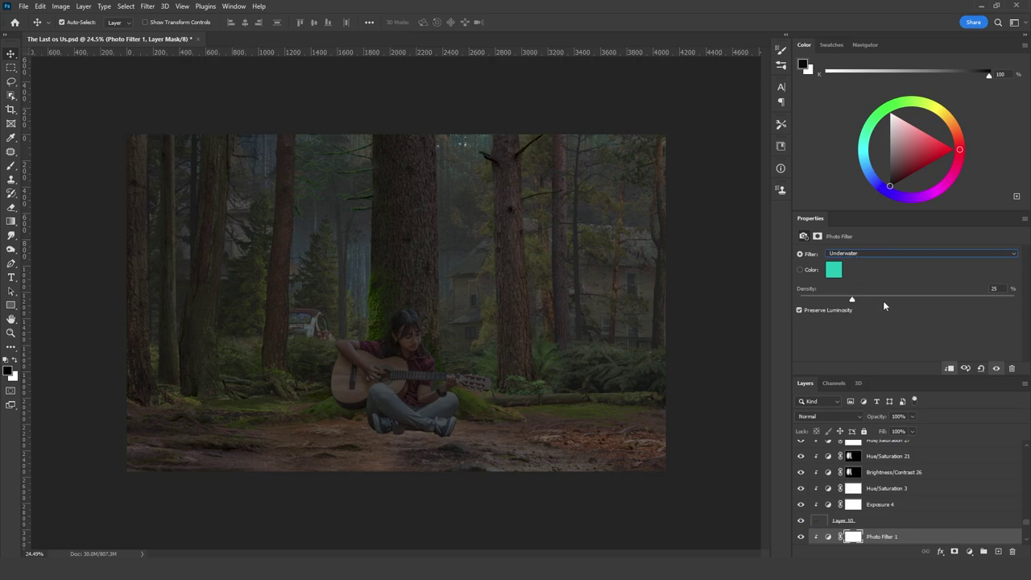
drag(894, 300, 912, 299)
click(813, 416)
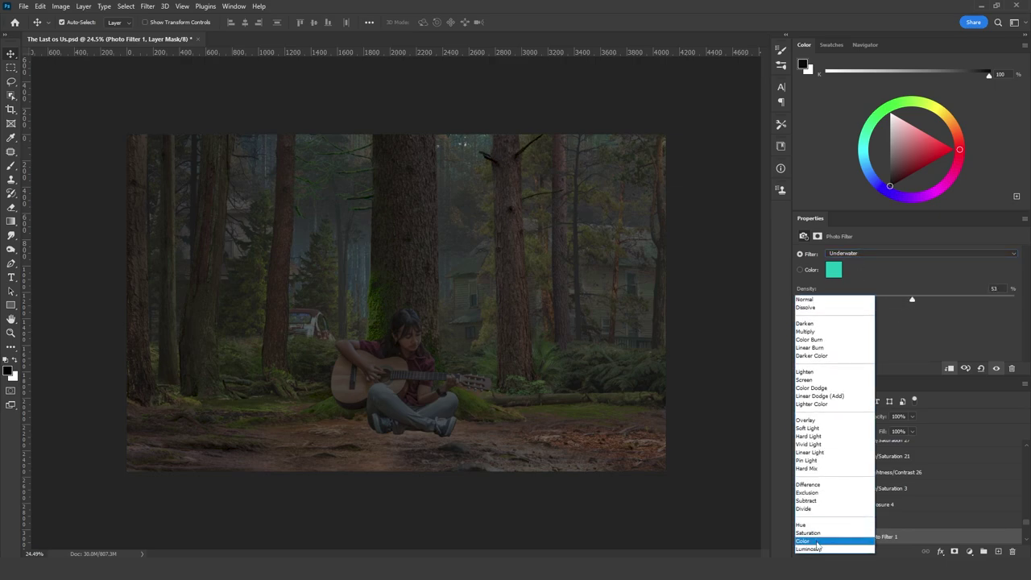
click(817, 542)
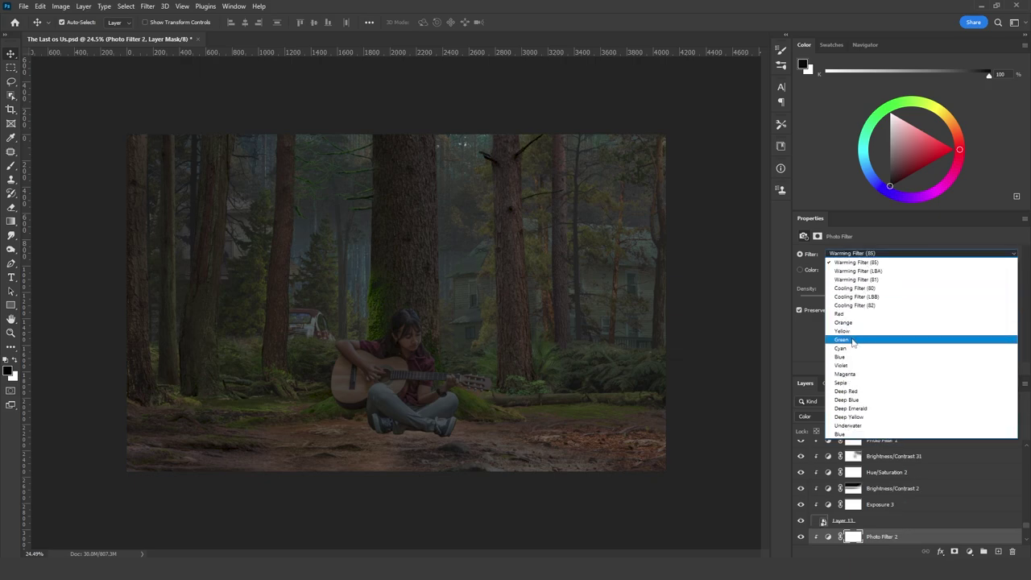
Set the Photo Filter 2 adjustment below Layer 13 to the Cyan filter
click(850, 345)
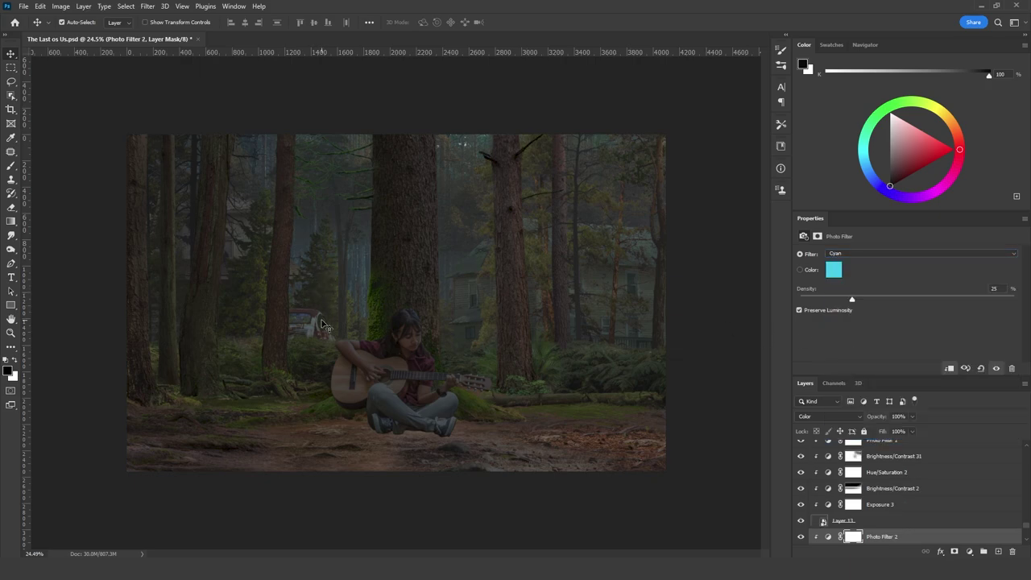
Add a clipped Photo Filter above Hue/Saturation 14 for the car on Layer 16, using Color blend mode and the Cyan filter
click(395, 369)
click(964, 552)
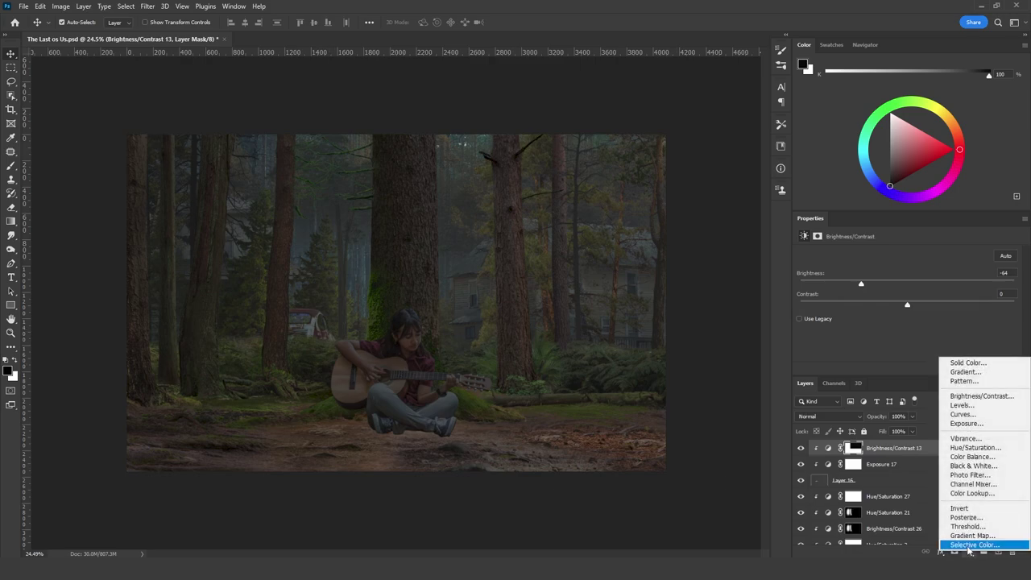
click(971, 475)
scroll(909, 457, up, 2)
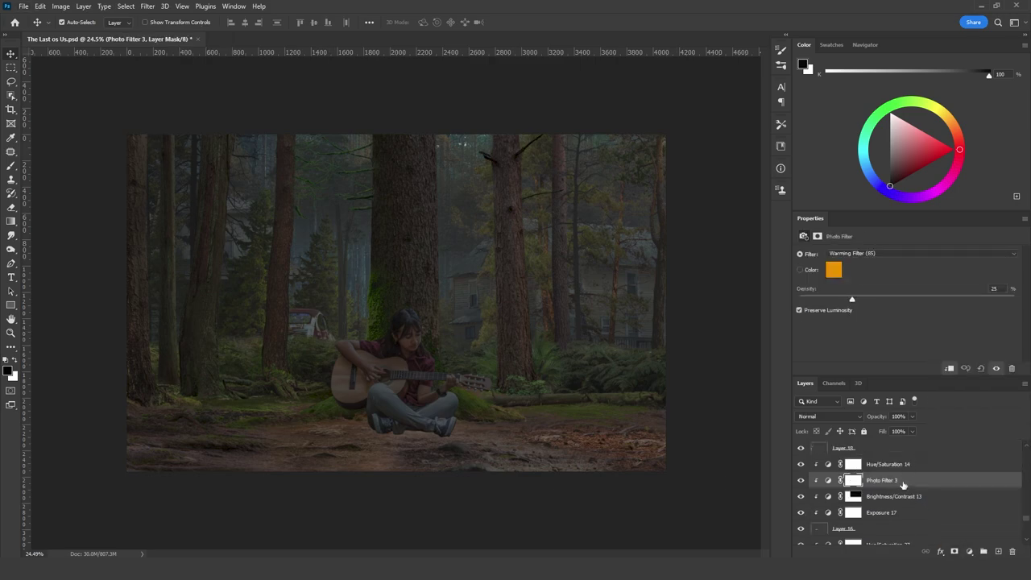
drag(903, 485, 897, 467)
click(818, 418)
click(812, 537)
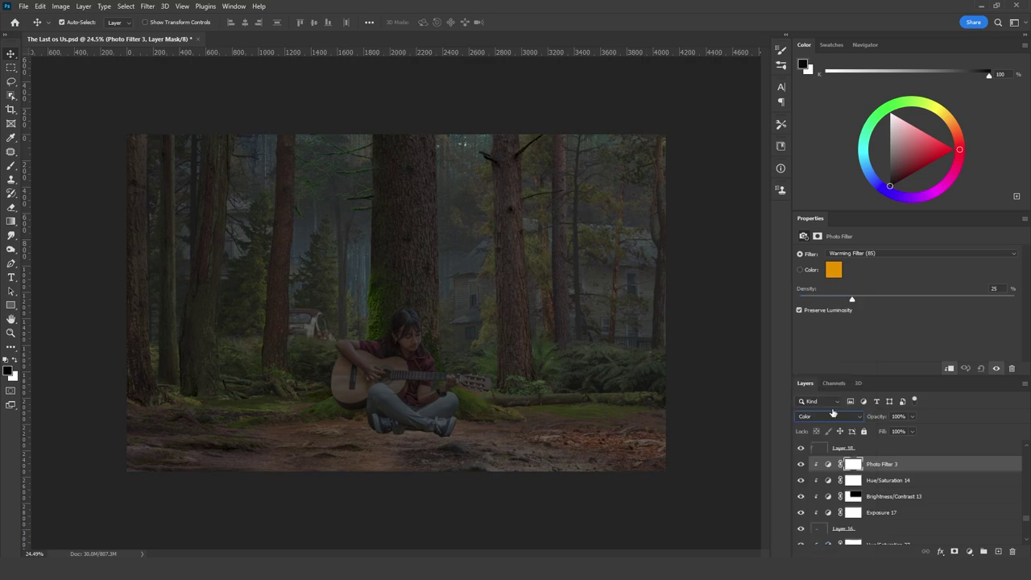
click(855, 252)
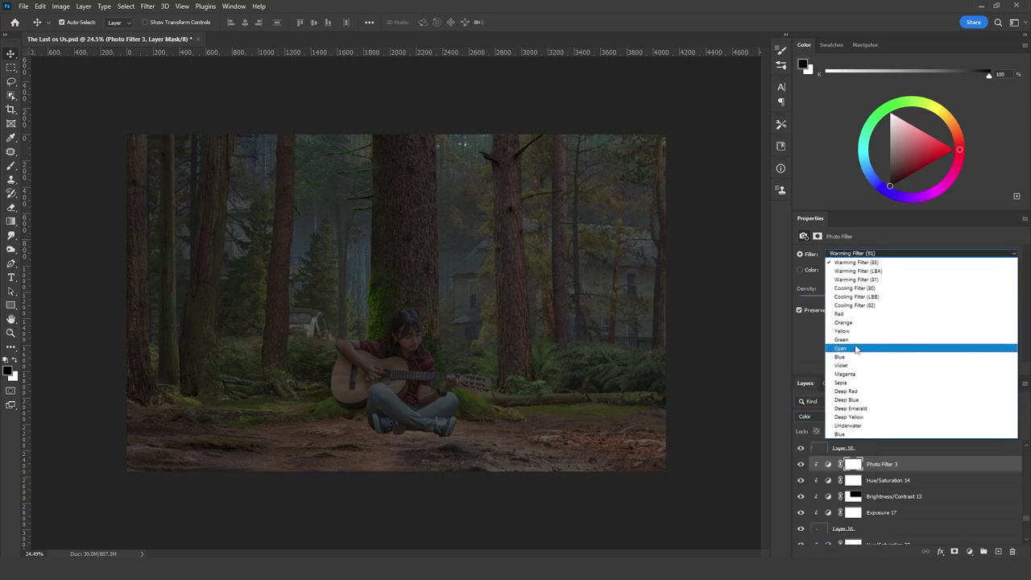
click(862, 347)
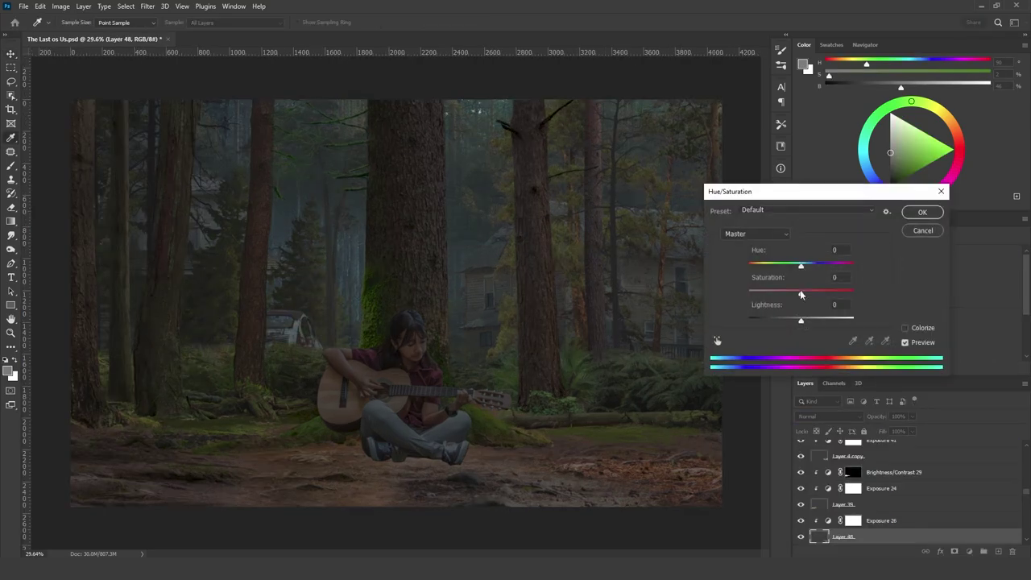
Apply Hue/Saturation to Layer 48, Layer 5 and Layer 1, shifting each layer's hue slightly into negative values
drag(801, 267, 796, 267)
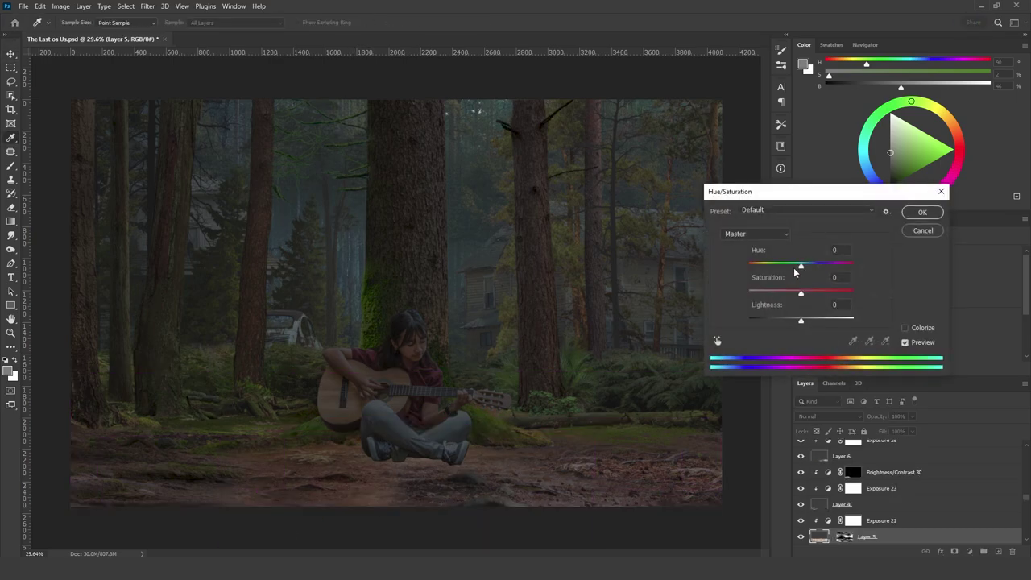
drag(790, 266, 786, 265)
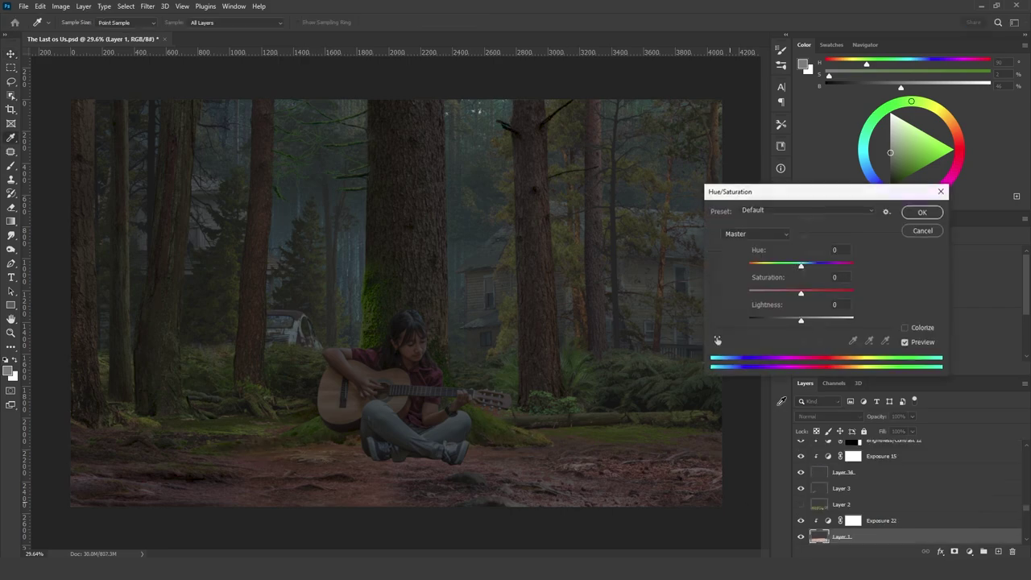
drag(799, 266, 794, 265)
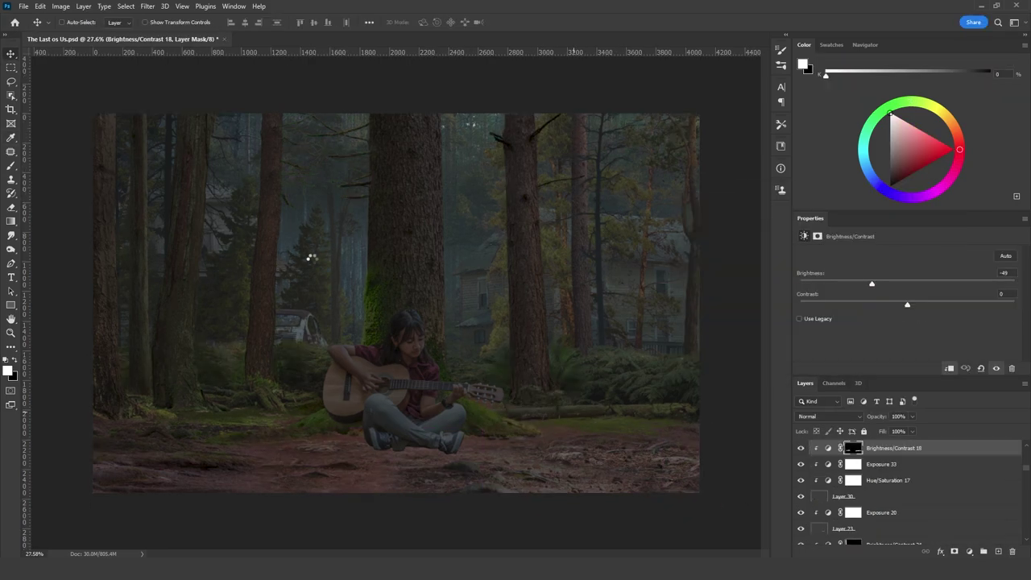
Add a new layer between Brightness/Contrast 17 and Black & White 1 and fill it with black at 100% opacity
scroll(972, 492, up, 3)
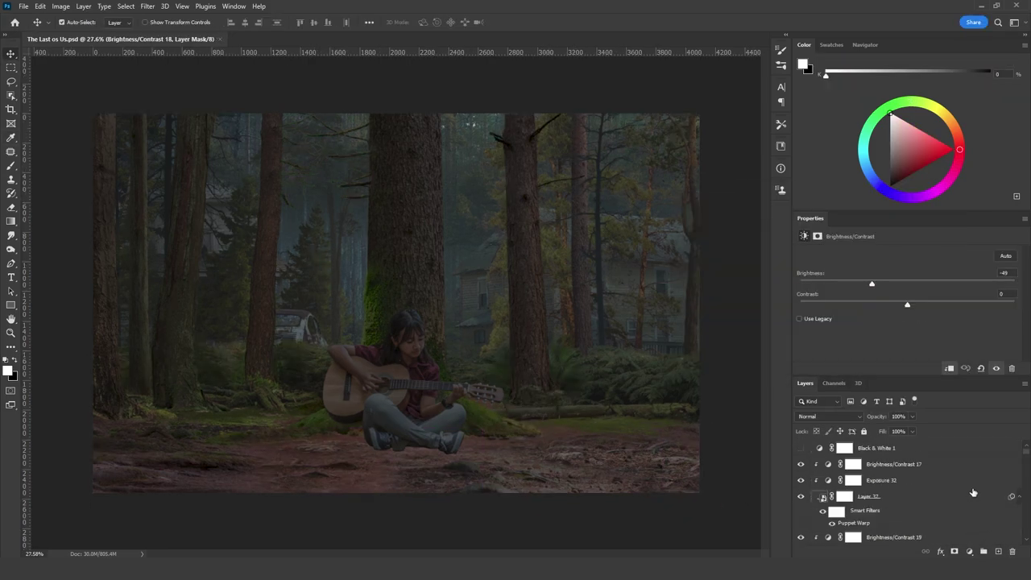
click(930, 471)
click(998, 550)
key(shift+F5)
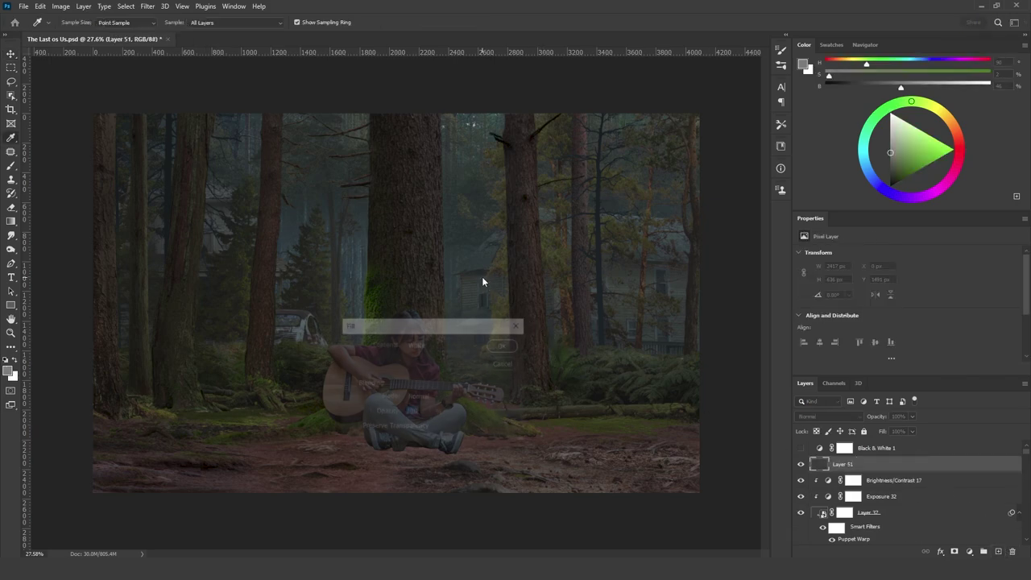
click(443, 344)
click(439, 427)
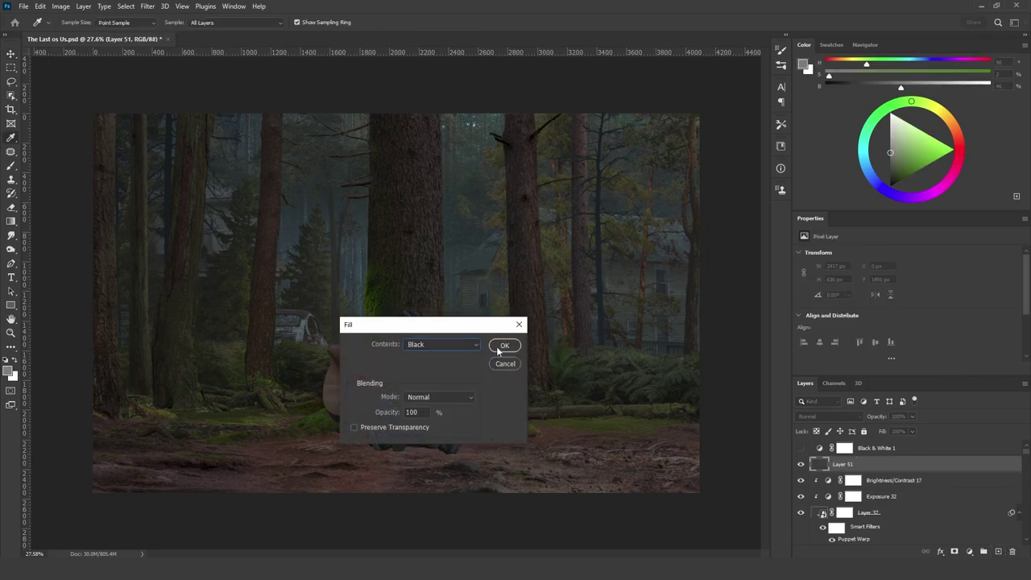
click(502, 346)
Reset the colours to black and white and render the Fibers filter on Layer 51
click(7, 361)
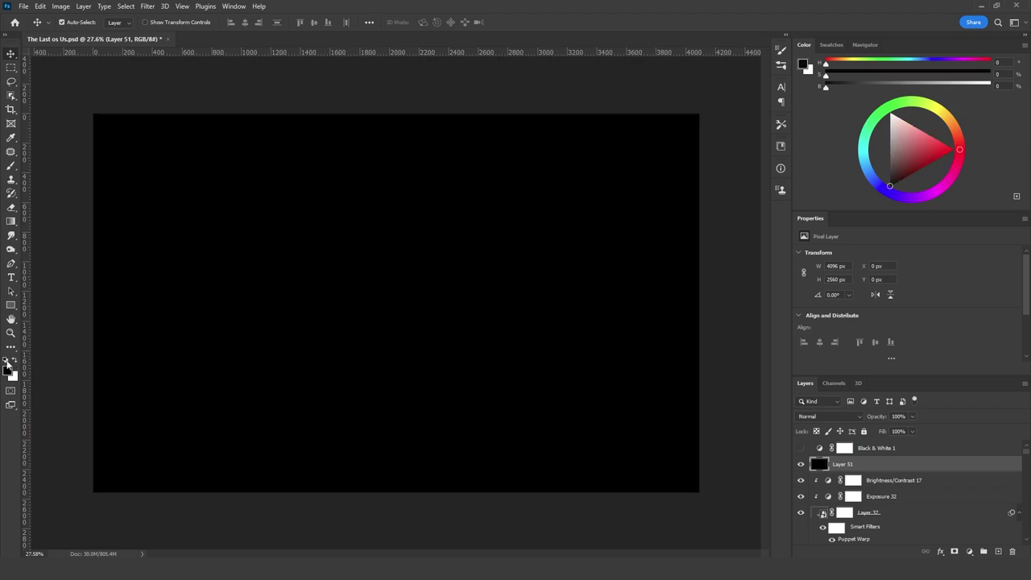
click(159, 6)
mouse_move(251, 210)
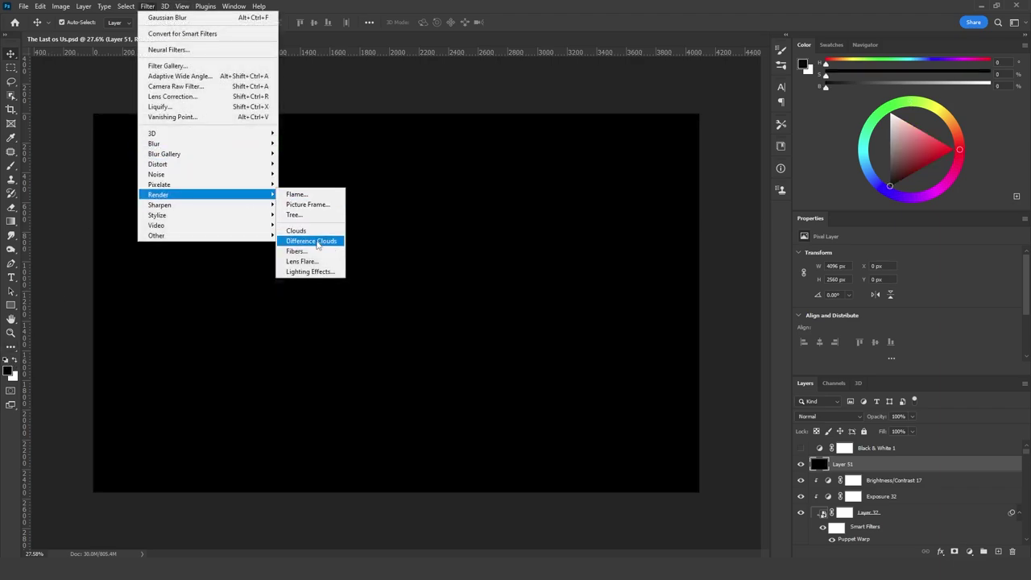
click(317, 252)
click(590, 134)
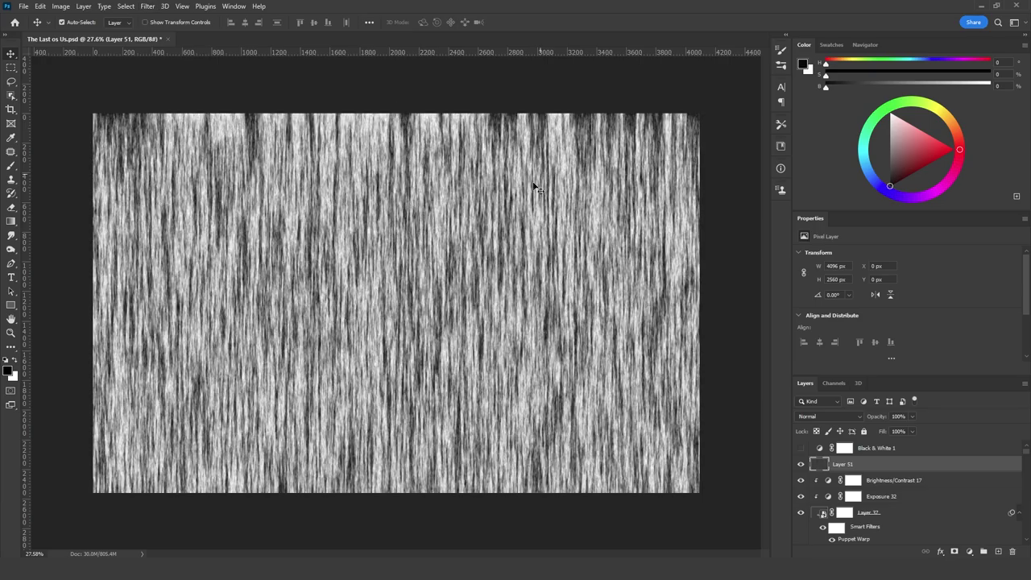
Rotate the fibers texture 90° and enlarge it proportionally past the canvas to about 5504 by 8806 px
key(ctrl+t)
drag(516, 98, 557, 358)
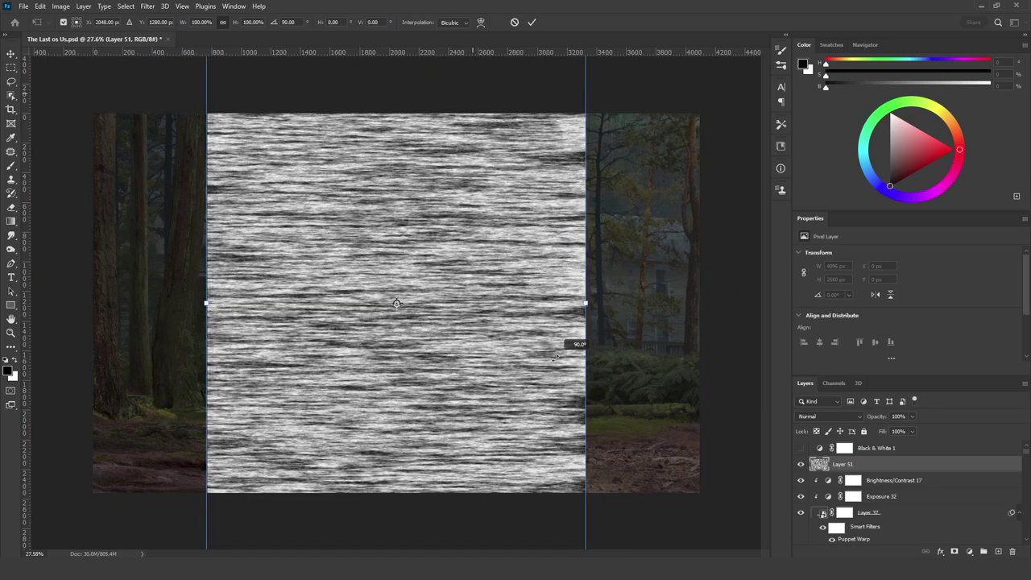
drag(585, 302, 803, 281)
key(Return)
key(Return)
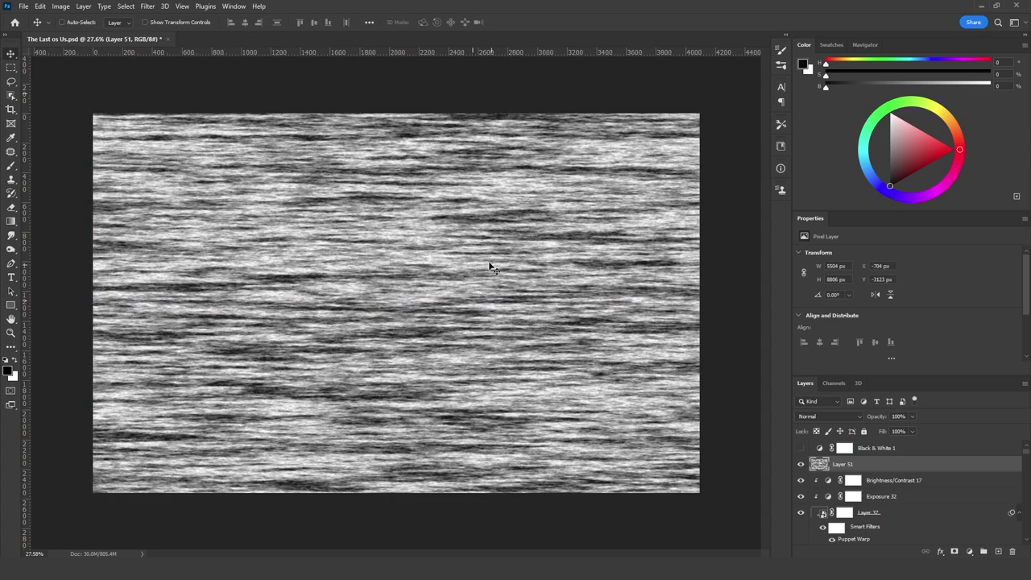
Scale the fibers texture on Layer 51 to 400% width and 300% height
key(ctrl+t)
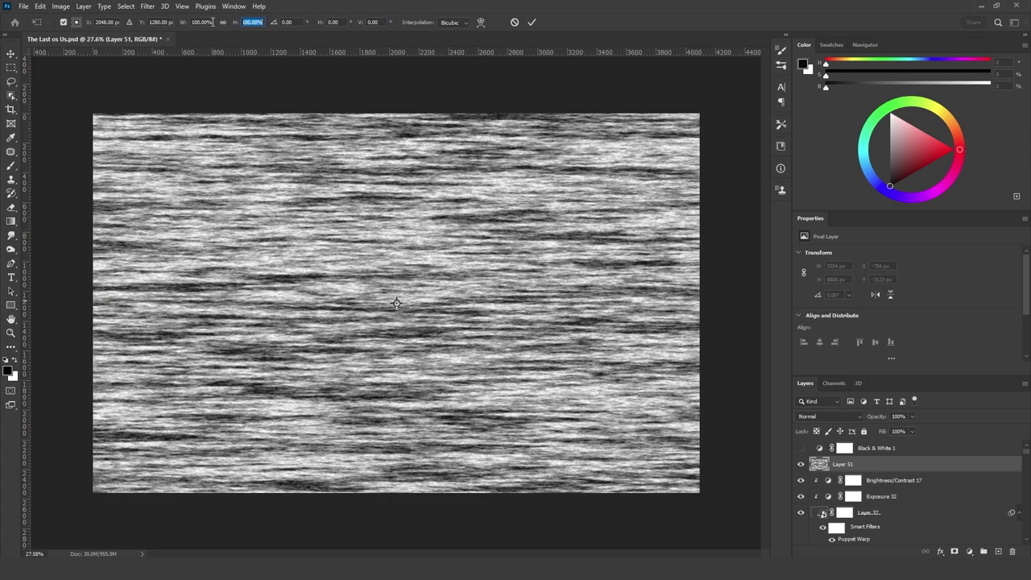
text(600)
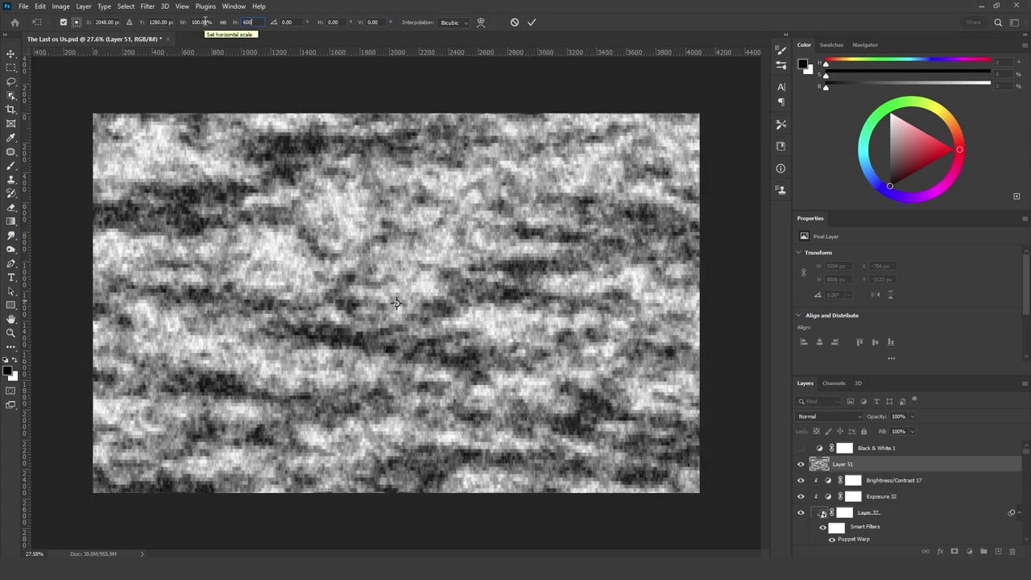
click(201, 22)
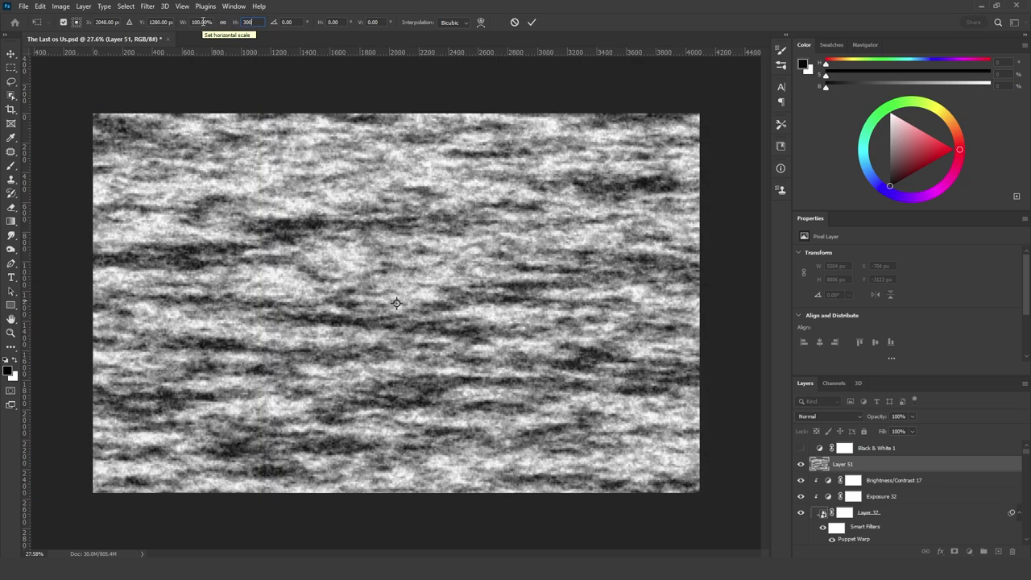
text(400)
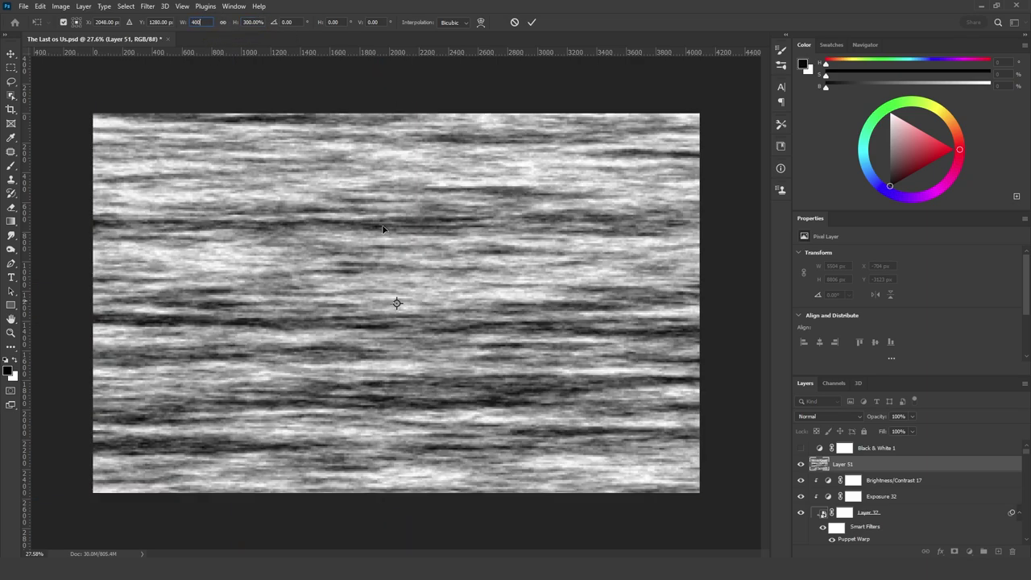
key(Return)
key(Return)
Crop the oversized fibers layer to the canvas bounds, clear the selection and switch to the Lasso tool
key(ctrl+a)
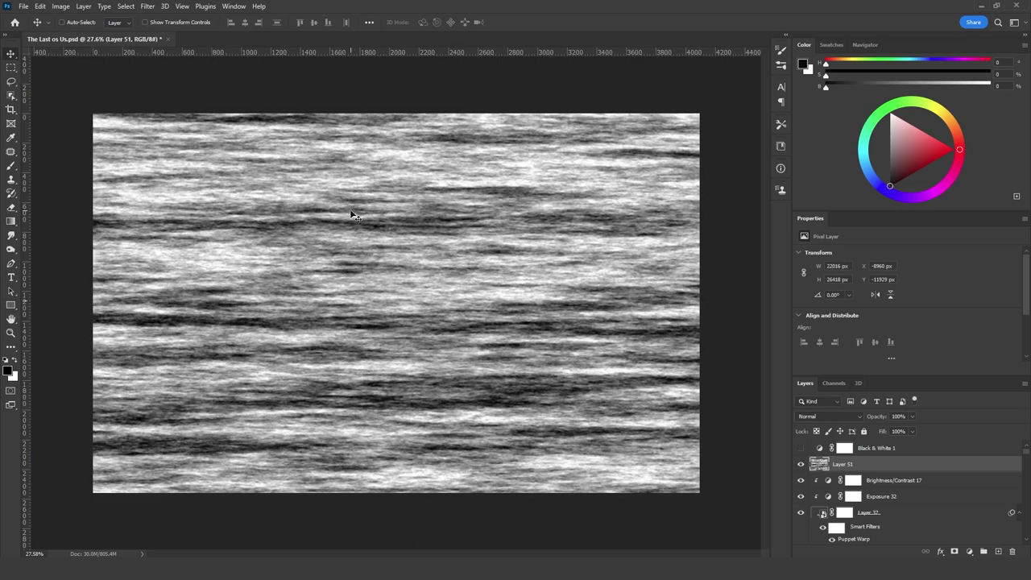
click(61, 6)
click(62, 117)
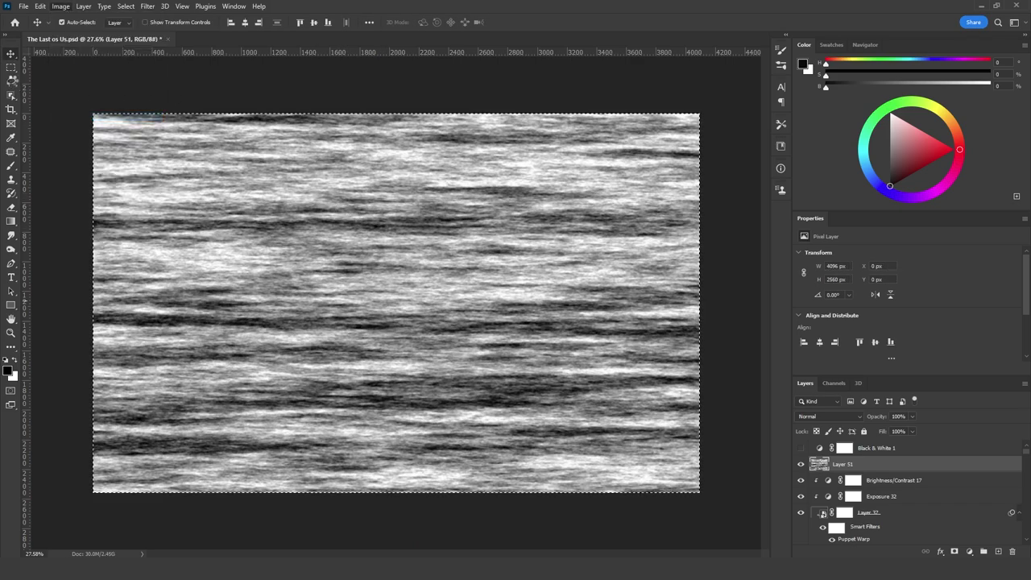
key(ctrl+d)
click(11, 81)
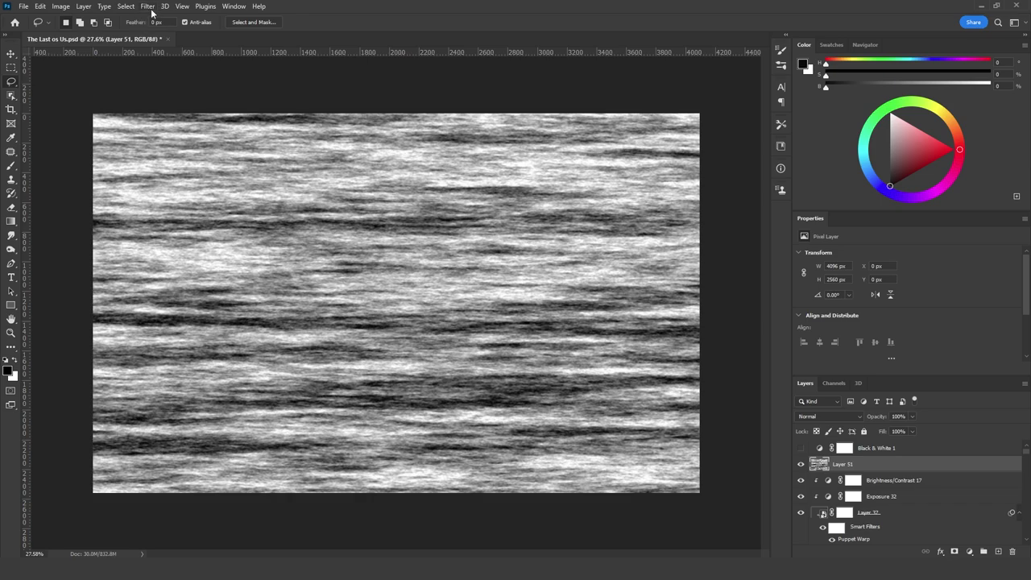
Apply a Gaussian Blur with a 23.5 px radius to the fibers texture on Layer 51
click(149, 6)
mouse_move(234, 140)
click(306, 184)
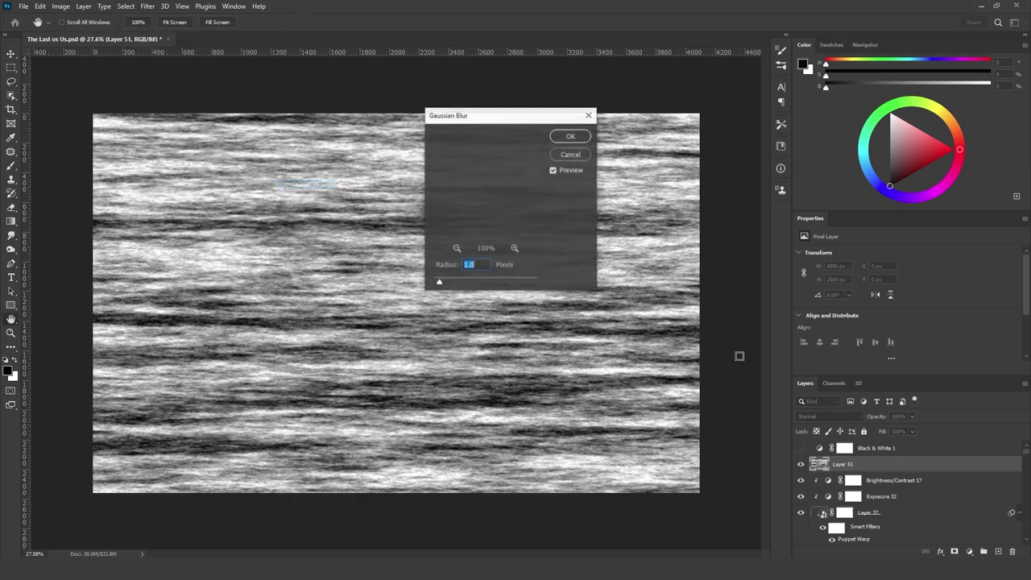
mouse_move(465, 285)
mouse_down()
mouse_move(495, 284)
mouse_move(475, 286)
mouse_up()
key(Return)
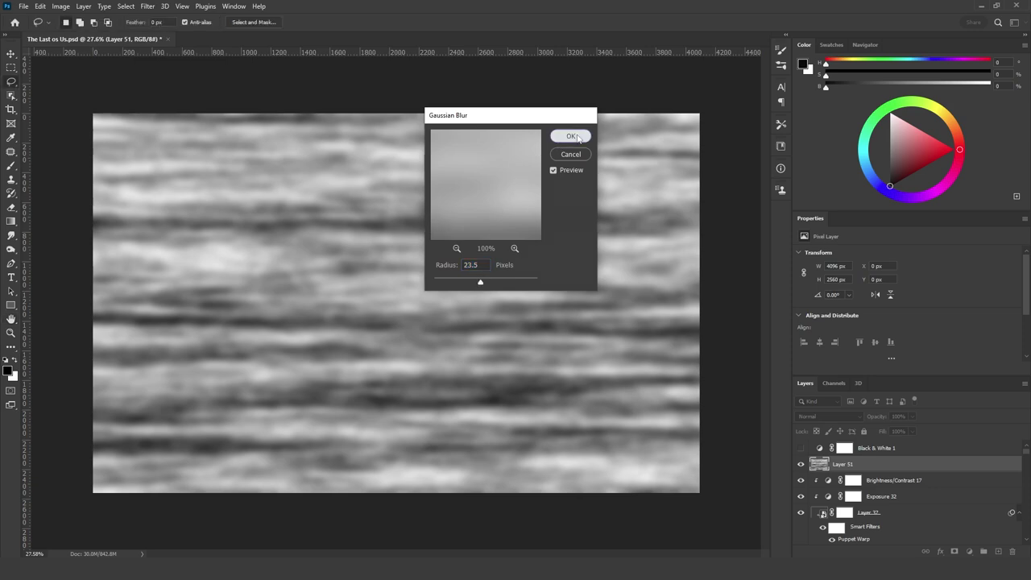
Stretch the blurred fibers texture to 400% width and crop the overflow to the canvas bounds
key(ctrl+t)
drag(699, 302, 990, 301)
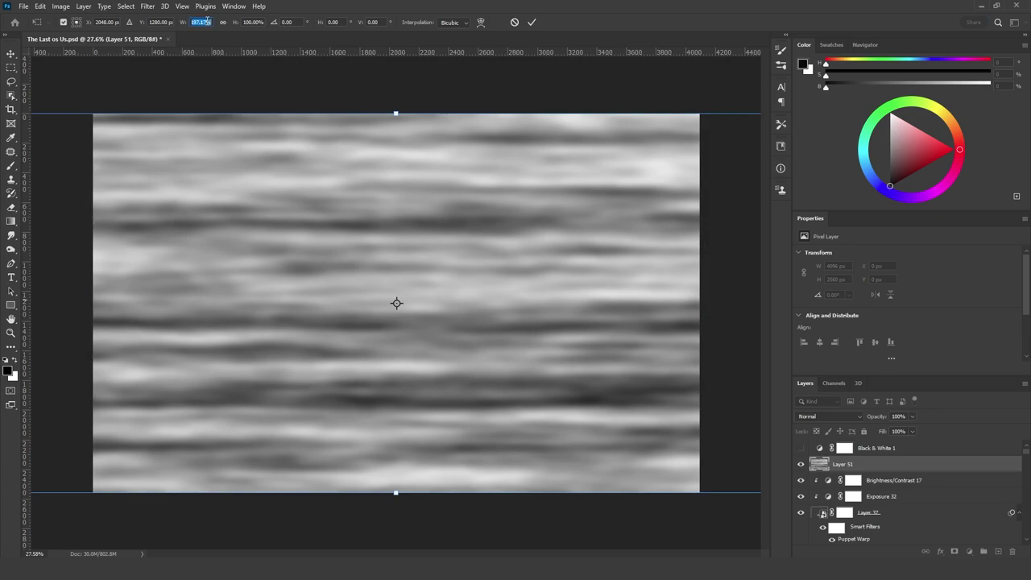
text(400)
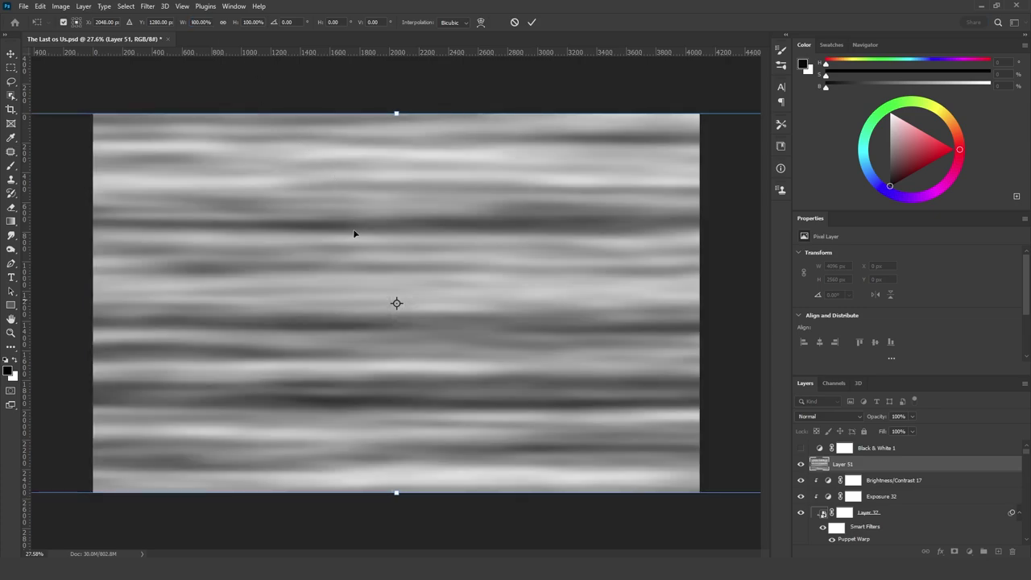
key(Return)
key(ctrl+a)
click(60, 5)
click(66, 117)
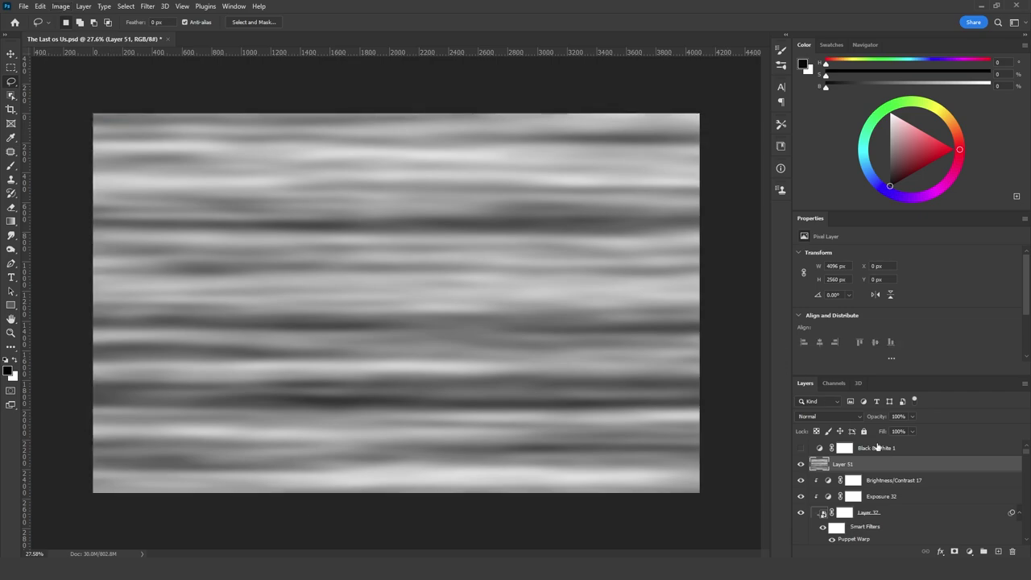
Add a black-filled layer above Layer 51 and render the Clouds filter on it
click(997, 551)
key(shift+F5)
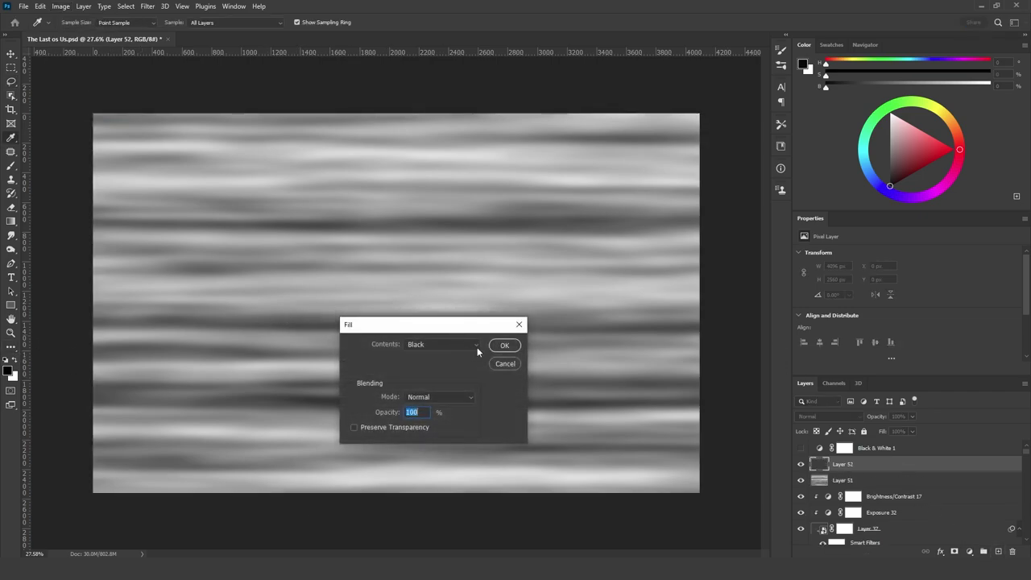
key(Escape)
click(148, 6)
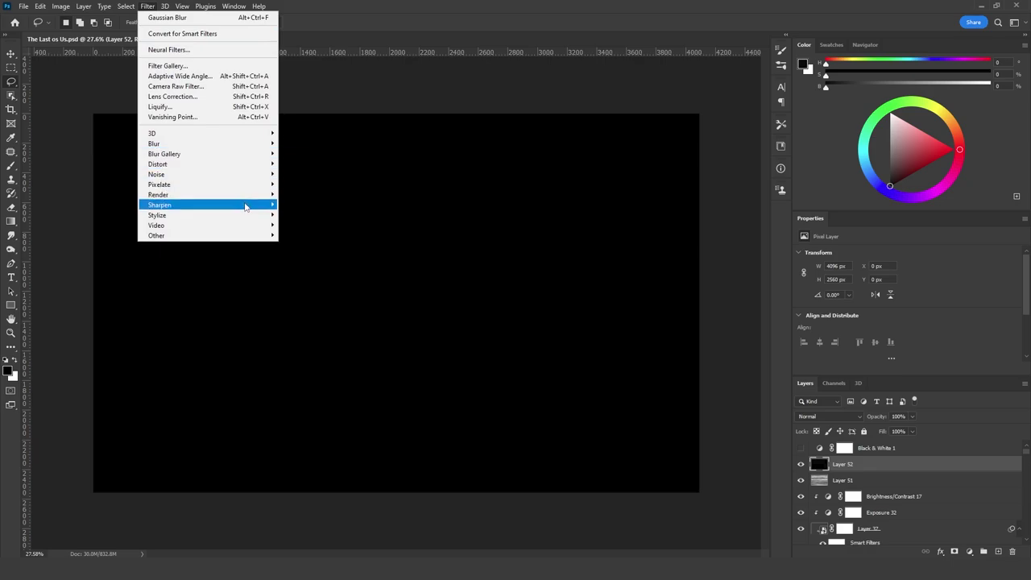
mouse_move(244, 196)
click(296, 230)
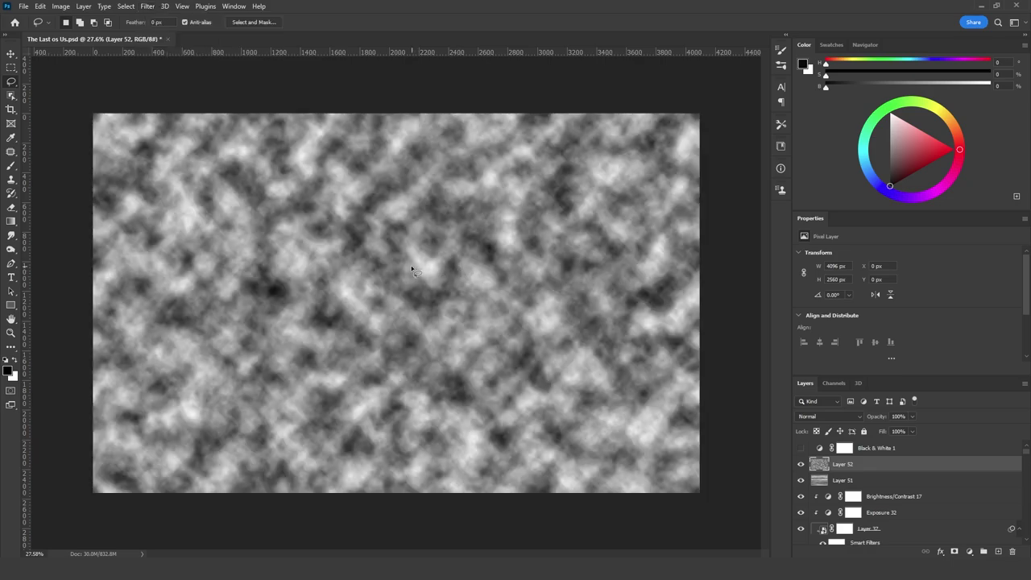
Scale the clouds texture to 400% width and 300% height and crop it to the canvas bounds
key(ctrl+t)
text(400)
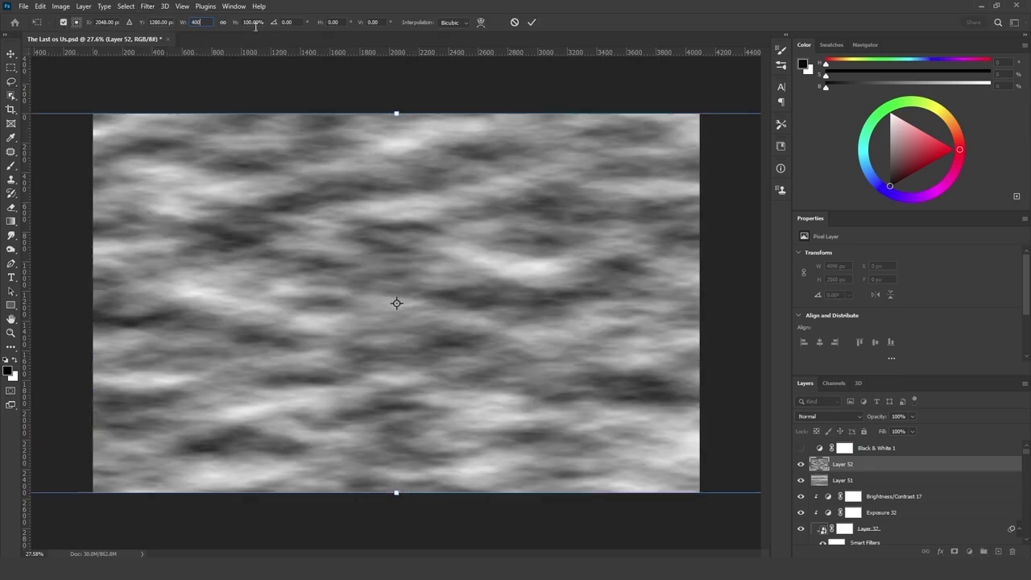
key(Tab)
text(30)
key(Escape)
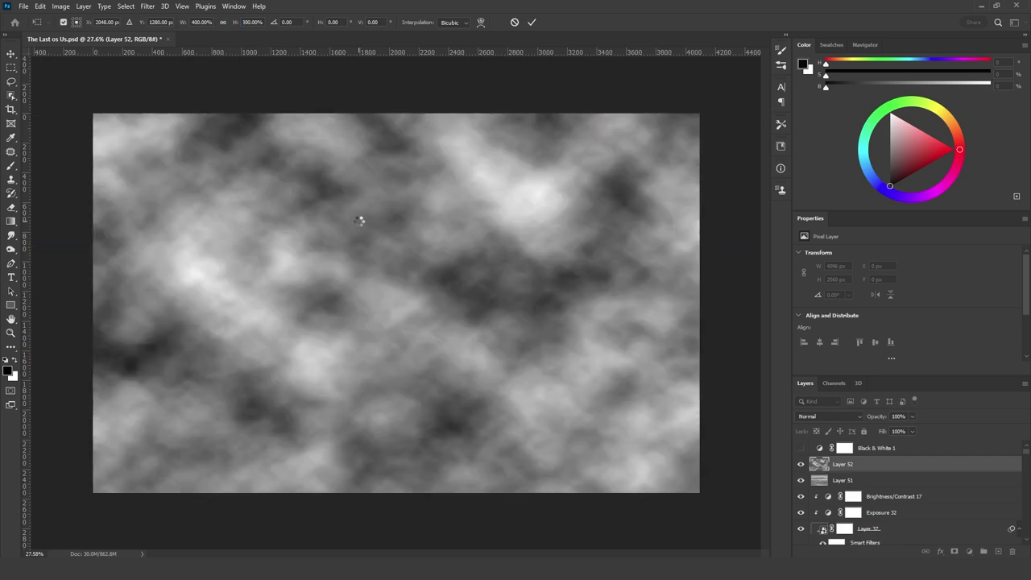
click(61, 6)
click(85, 113)
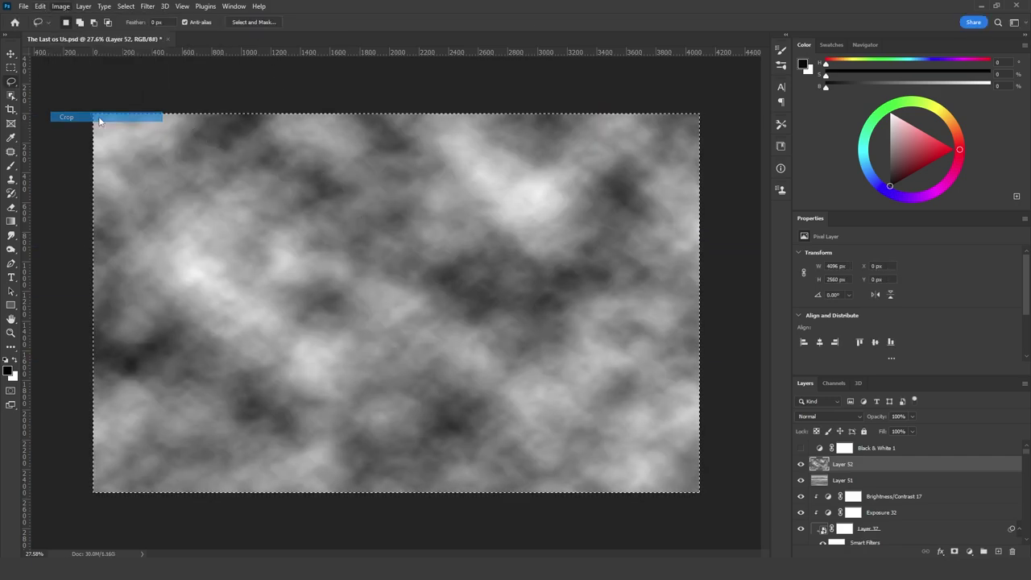
Crop the streaked texture on Layer 51 to the canvas bounds using a full-canvas selection
click(842, 481)
key(ctrl+d)
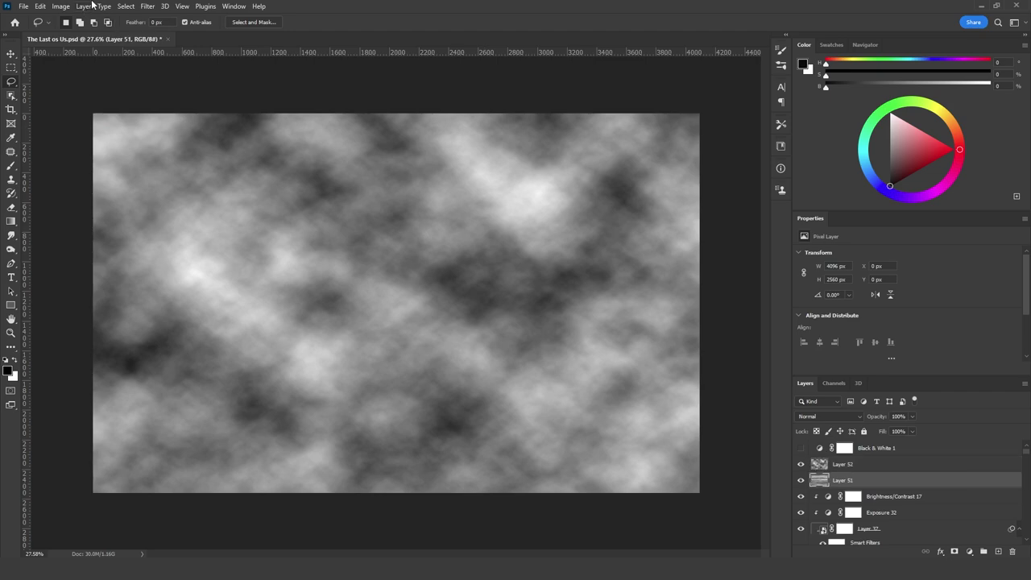
click(61, 5)
click(88, 116)
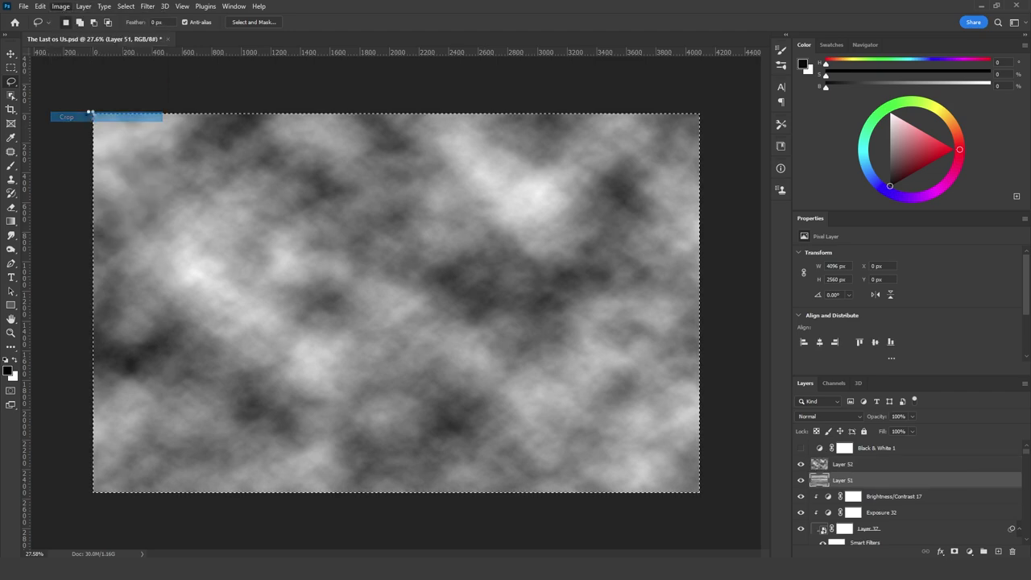
Hide Layer 52 and paste its clouds texture into a new layer mask on Layer 51
click(801, 464)
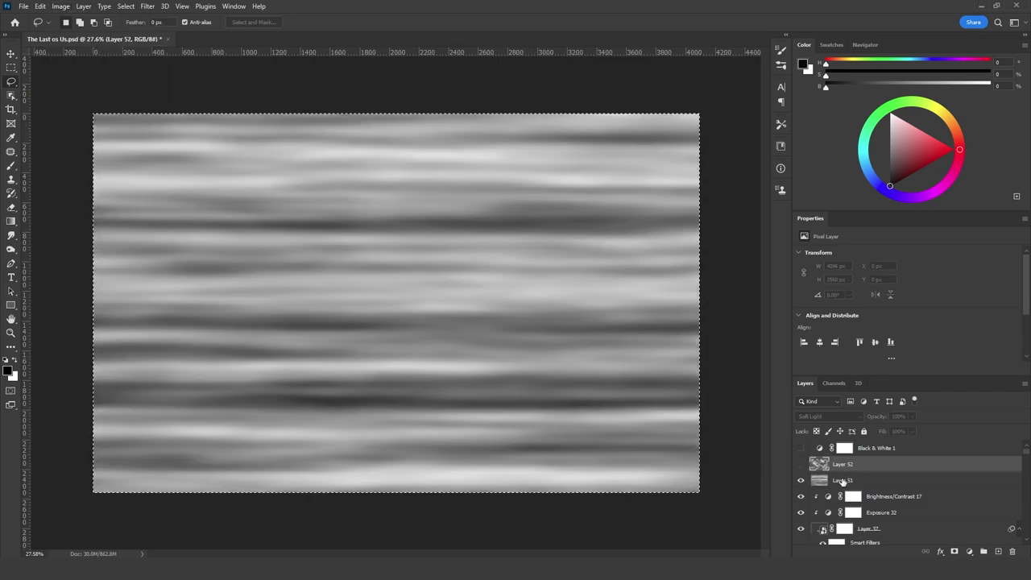
click(954, 550)
alt+click(848, 484)
key(ctrl+v)
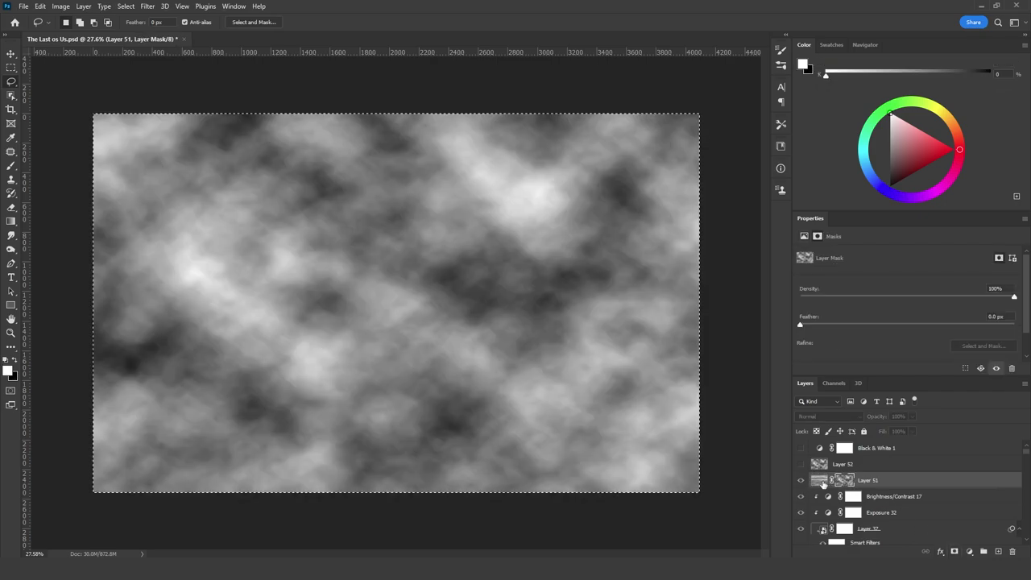
click(820, 480)
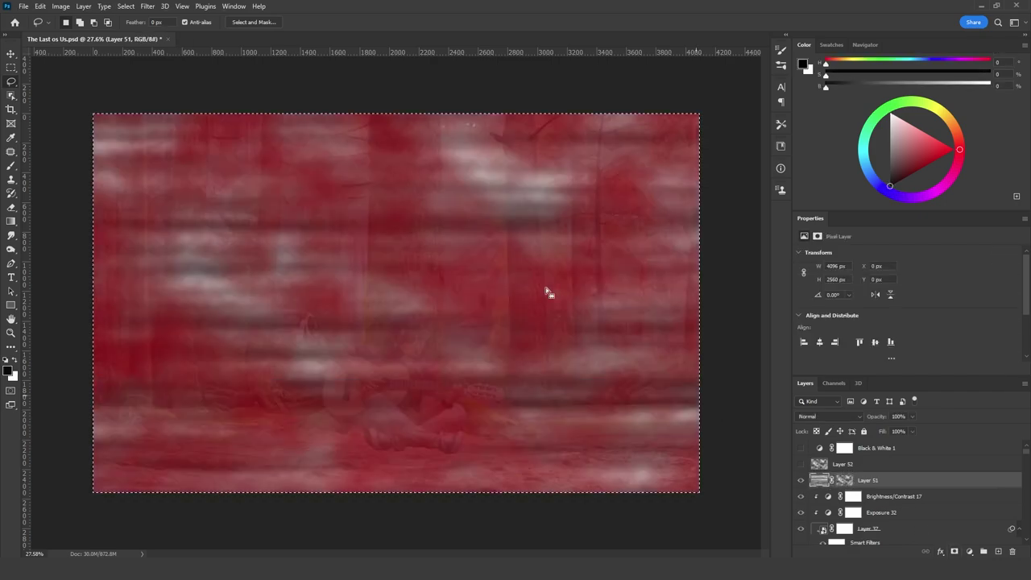
click(843, 480)
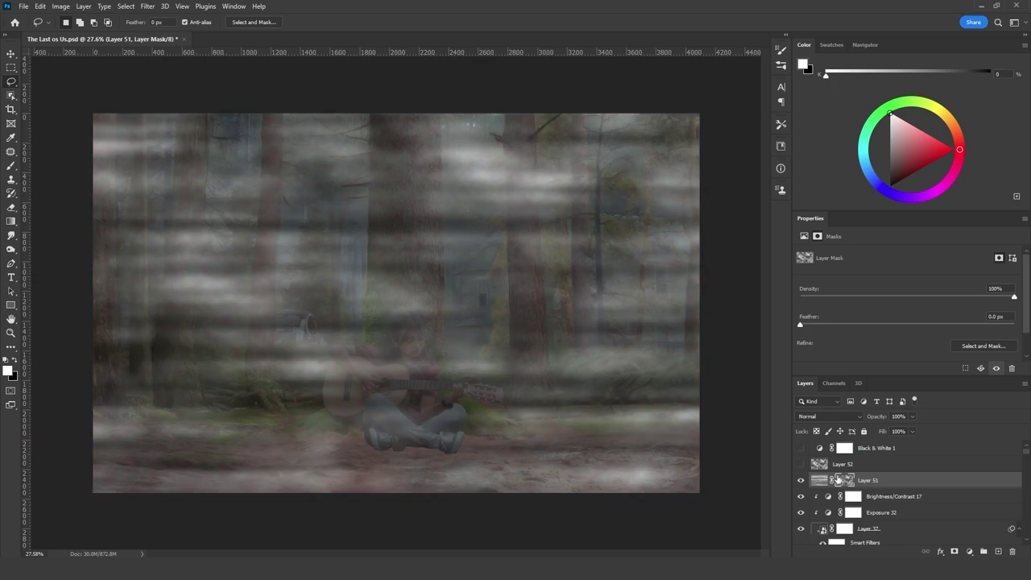
Apply the clouds mask permanently to Layer 51, discarding Layer 52, and give Layer 51 a new black mask
right_click(838, 480)
click(854, 395)
click(953, 552)
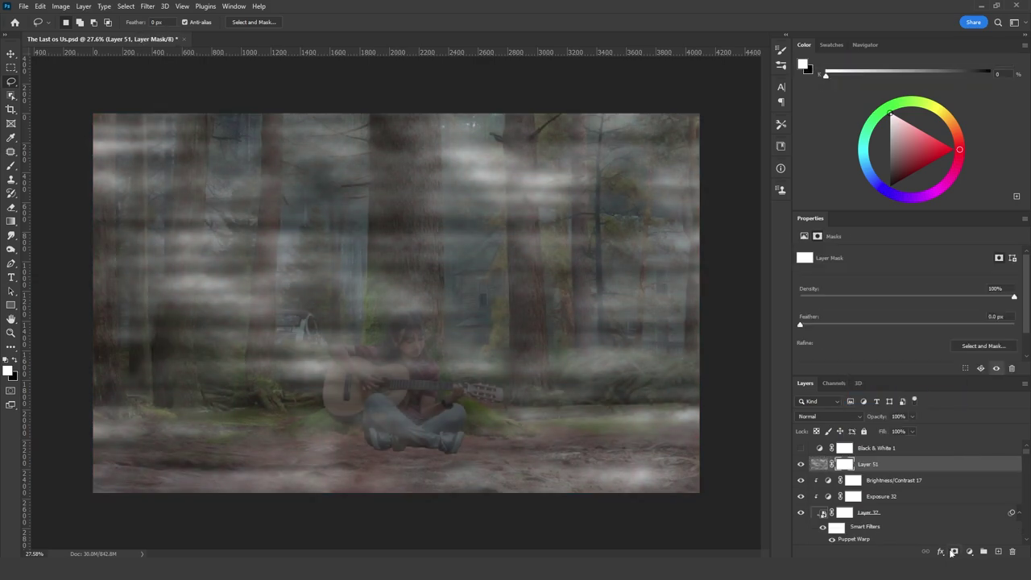
key(ctrl+i)
Fill Layer 51's black mask with a reflected white gradient at 100% opacity, revealing a horizontal fog band around the guitarist
key(g)
click(166, 23)
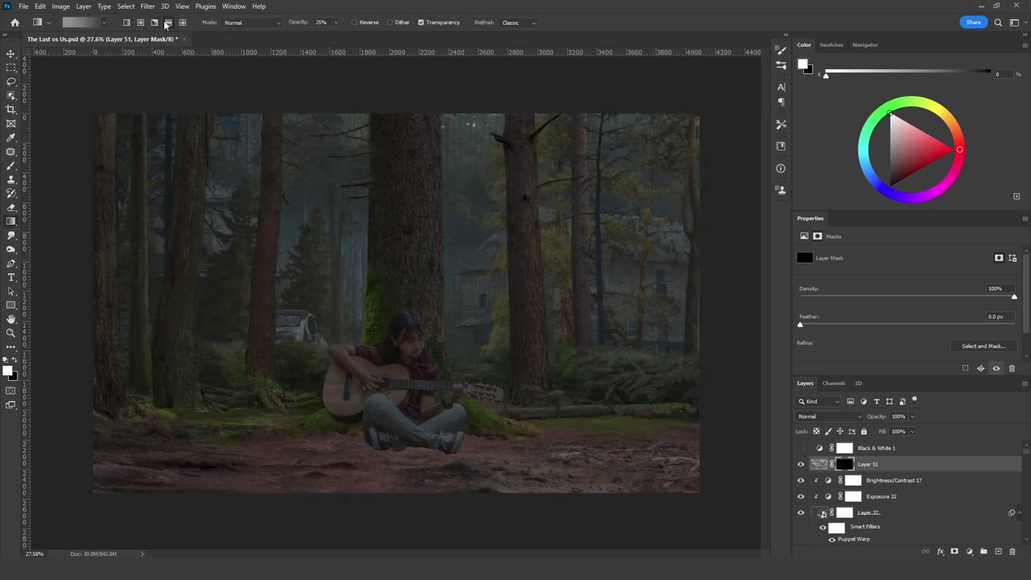
click(335, 23)
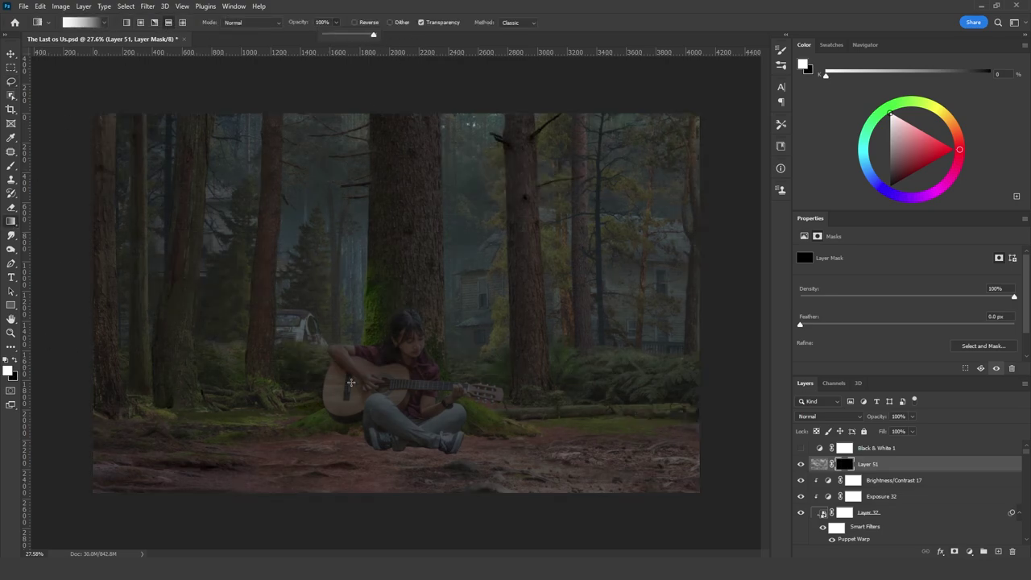
drag(351, 380, 354, 477)
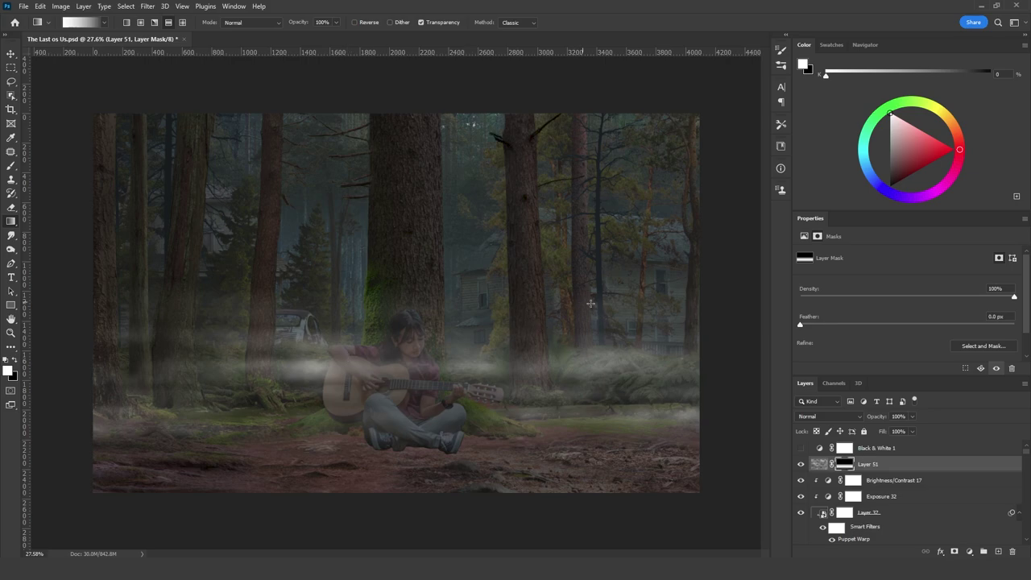
drag(594, 315, 595, 320)
drag(596, 323, 598, 380)
key(ctrl+z)
key(ctrl+z)
Paint white on Layer 51's mask with a large soft brush at 10% flow, extending the fog irregularly on both sides of the guitarist
click(10, 166)
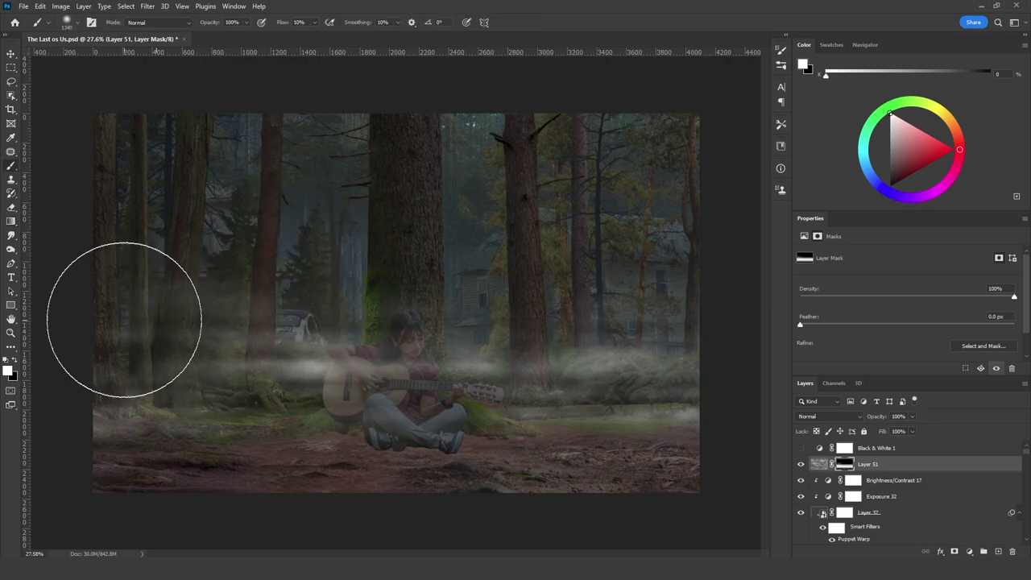
mouse_move(635, 352)
mouse_down()
mouse_move(587, 340)
mouse_move(681, 376)
mouse_up()
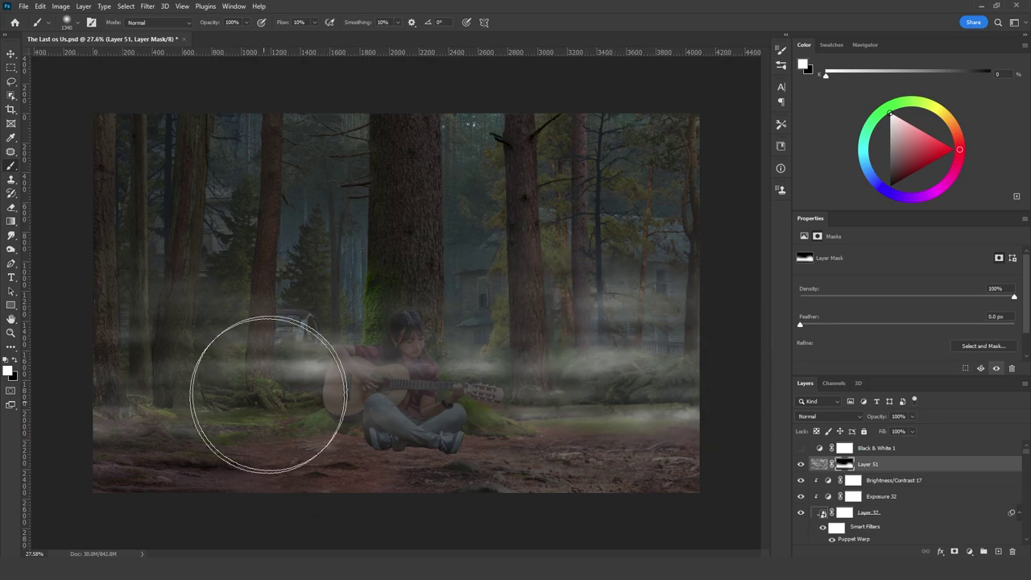
mouse_move(269, 394)
mouse_down()
mouse_move(230, 379)
mouse_move(306, 413)
mouse_up()
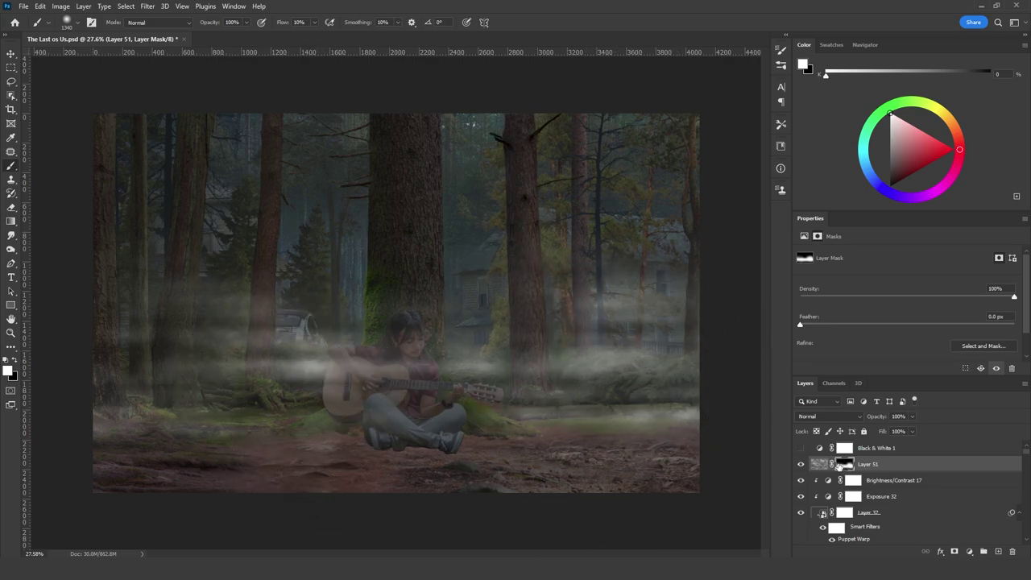
Apply Layer 51's mask permanently and move the layer down the stack to just above Layer 29 copy
right_click(838, 466)
click(863, 395)
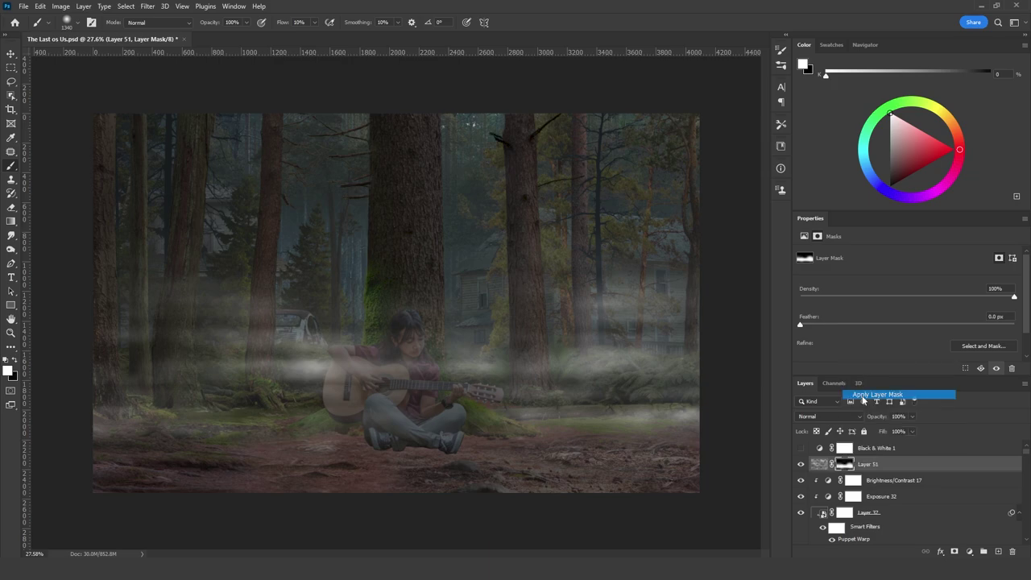
scroll(908, 491, down, 8)
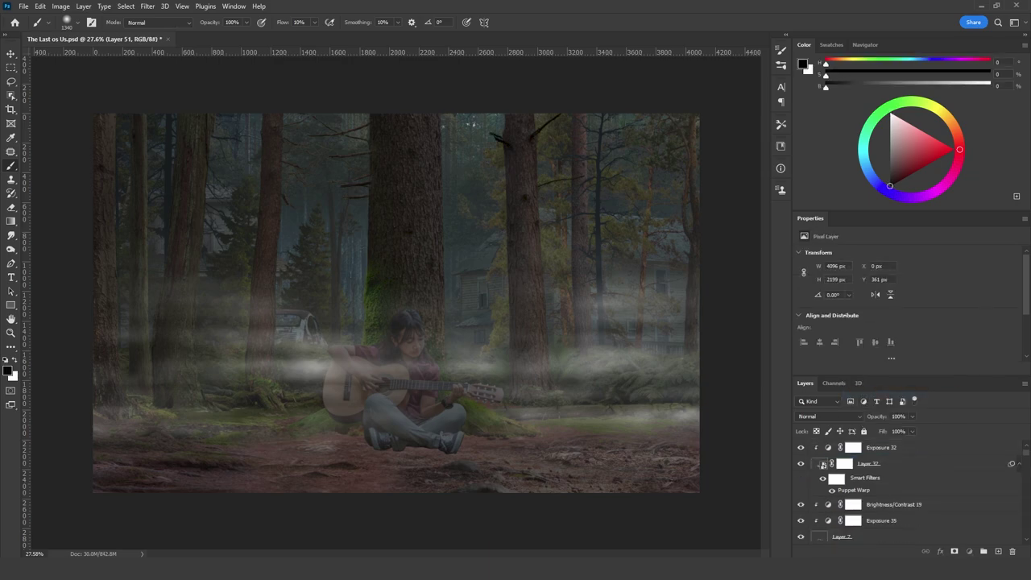
scroll(909, 491, down, 6)
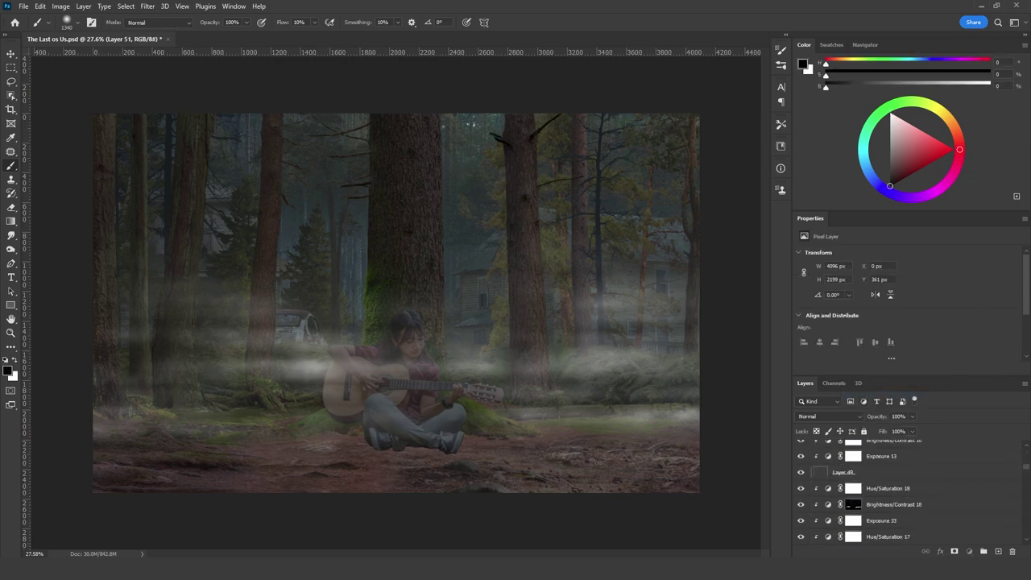
drag(860, 548, 864, 456)
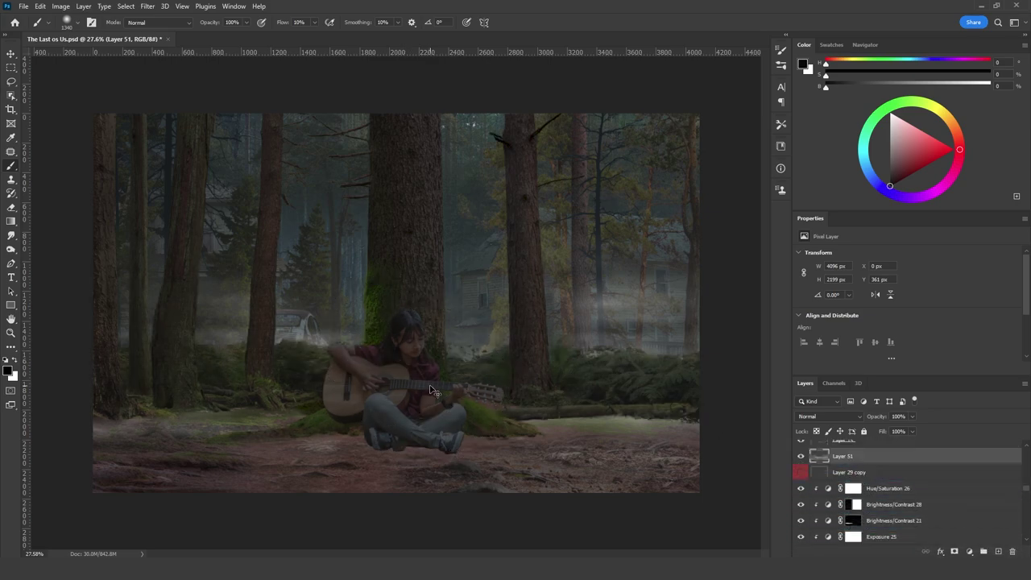
Raise the Layer 51 fog to Y 255 px and erase its lower part over the forest ground
key(ctrl+t)
drag(448, 298, 448, 356)
key(Return)
key(b)
key(e)
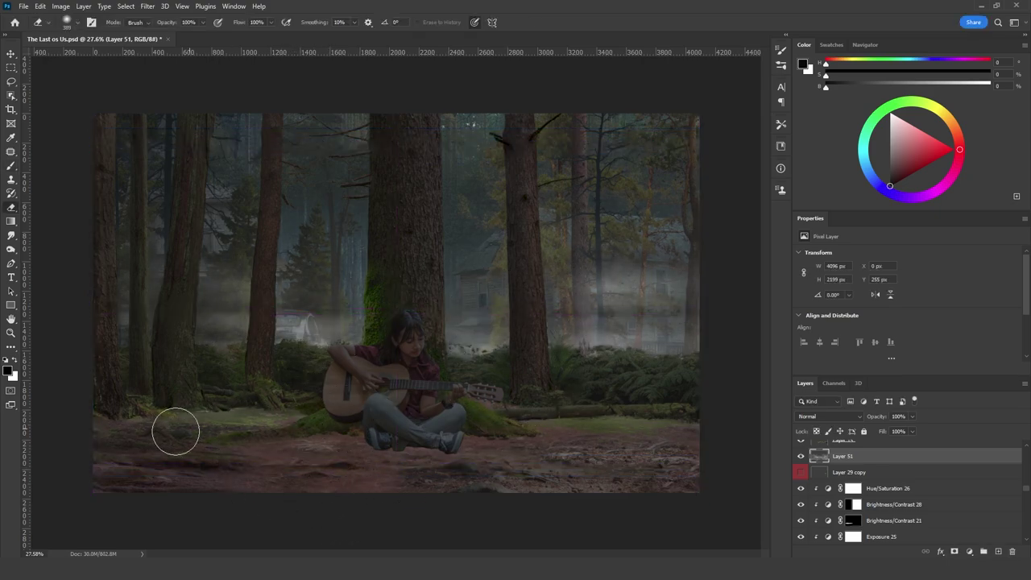
mouse_move(735, 439)
mouse_down()
mouse_move(422, 459)
mouse_move(786, 459)
mouse_move(337, 467)
mouse_move(658, 464)
mouse_up()
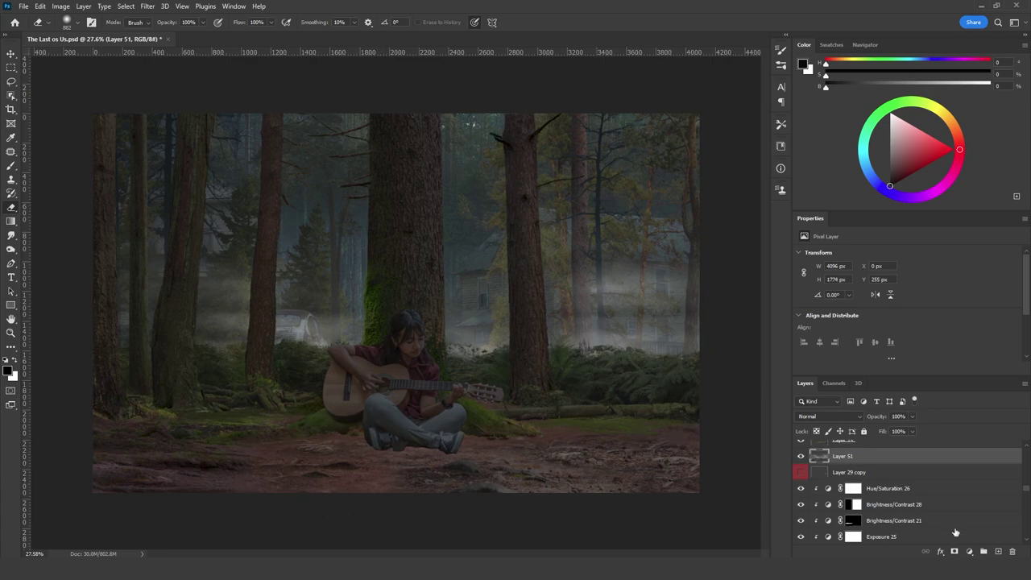
Darken the Layer 51 fog directly with Hue/Saturation, using a lightness of -31
key(ctrl+u)
drag(773, 318, 790, 320)
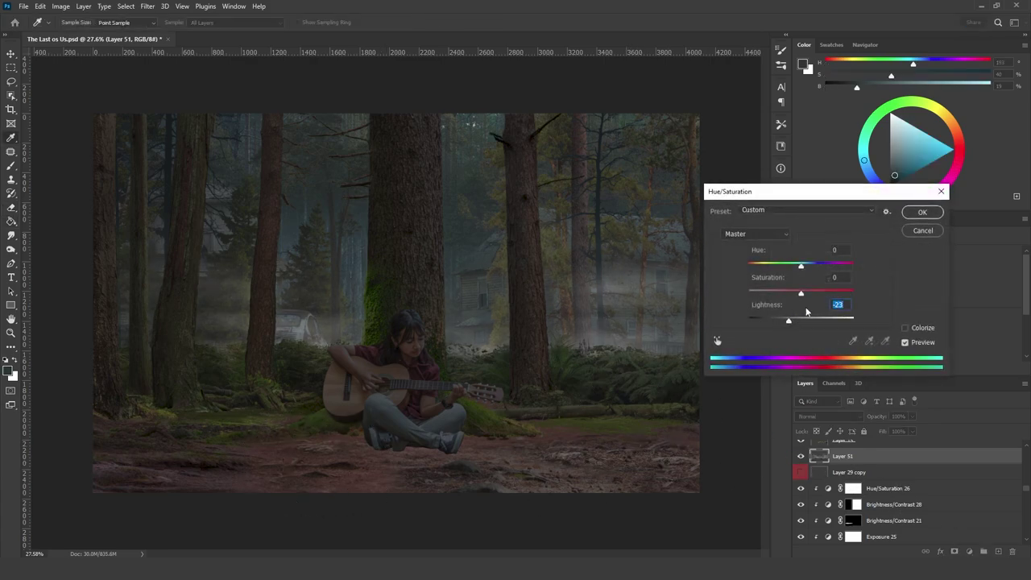
click(910, 213)
drag(786, 325, 783, 322)
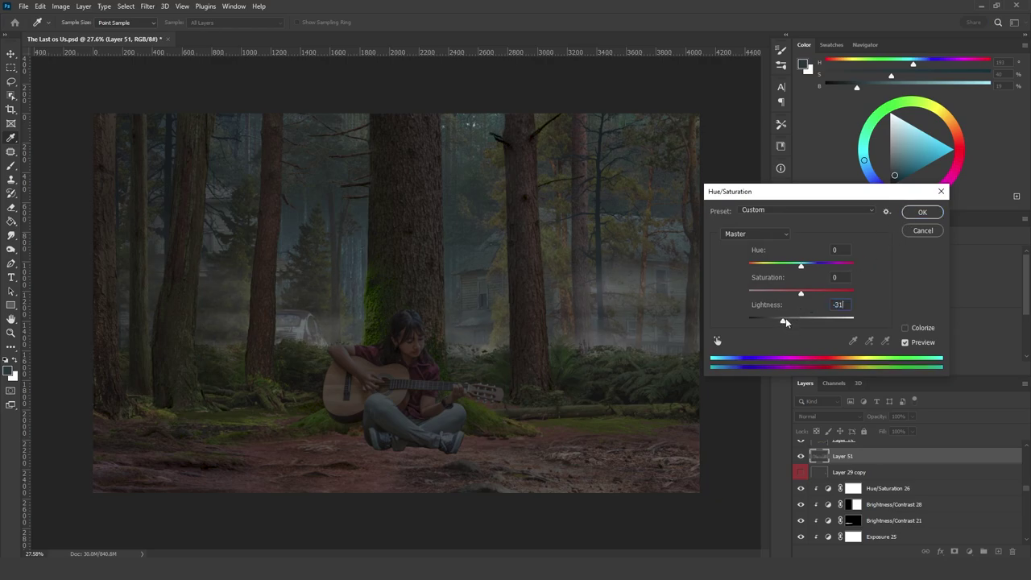
click(921, 212)
Add a Levels adjustment clipped to Layer 51 and set its red-channel midtones to 0.7
click(969, 552)
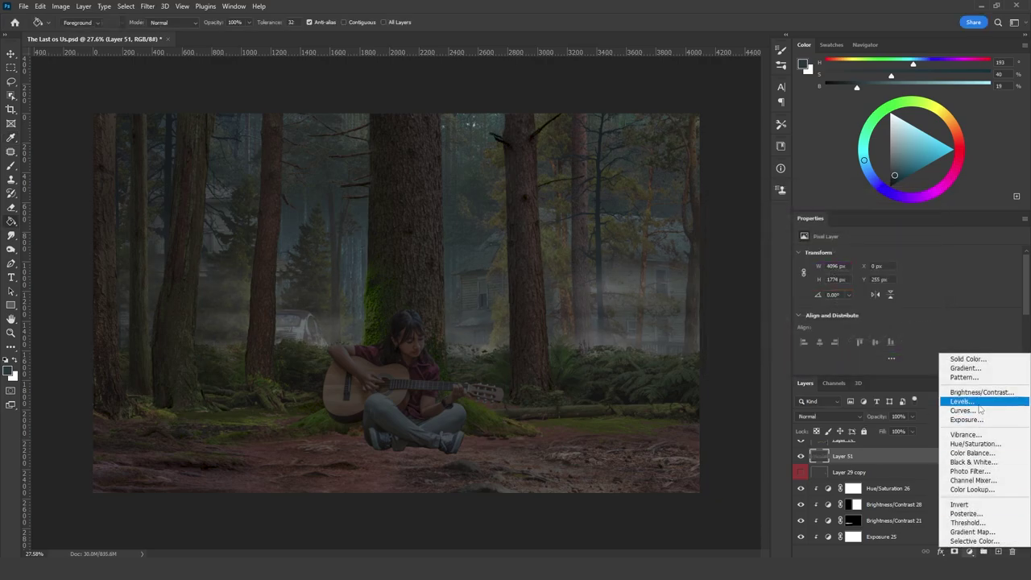
click(966, 401)
alt+click(859, 465)
click(898, 273)
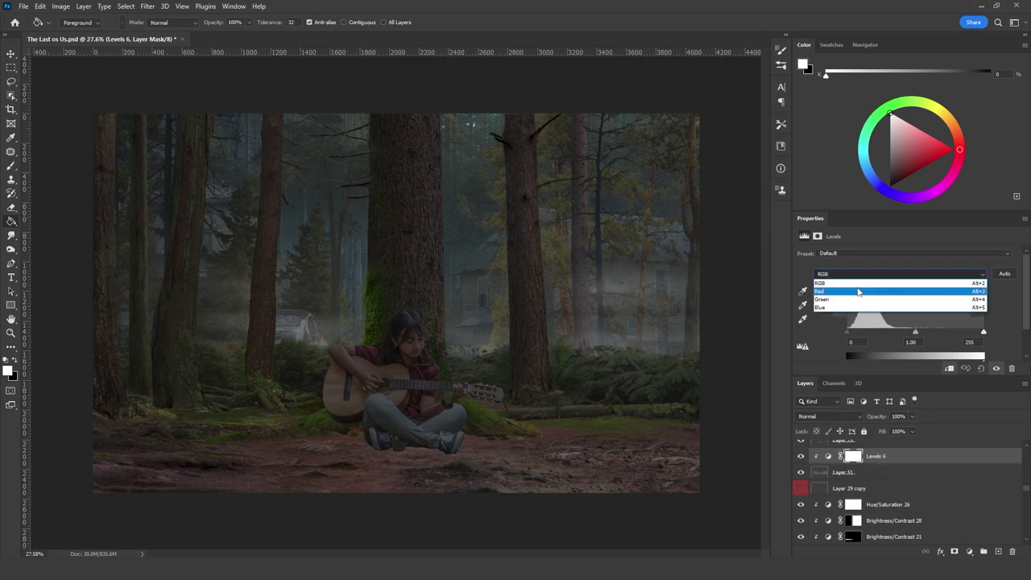
click(886, 286)
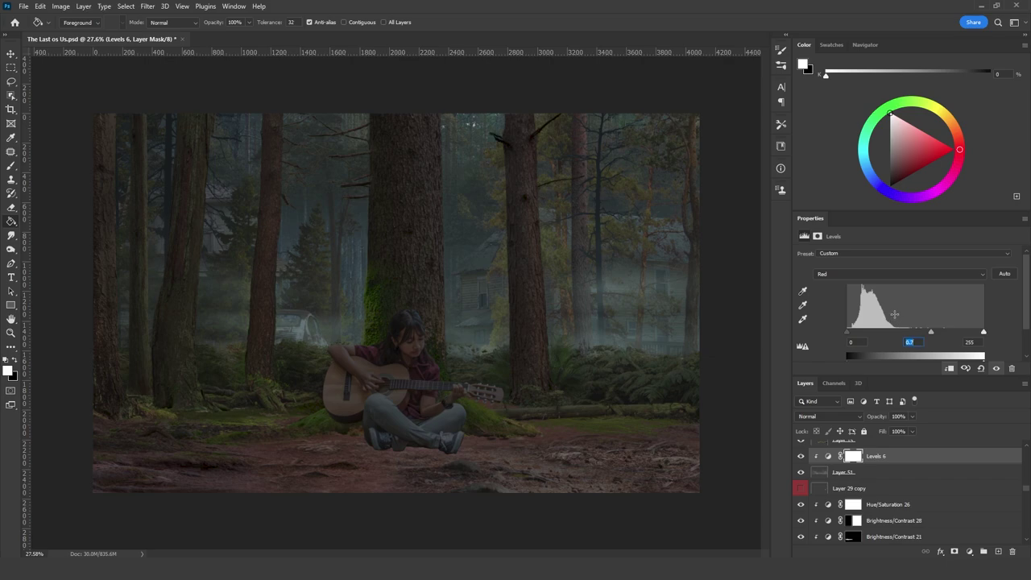
Set the Levels blue-channel midtones to 1.1 and merge the adjustment with the Layer 51 fog
click(898, 274)
click(867, 301)
click(862, 274)
click(890, 316)
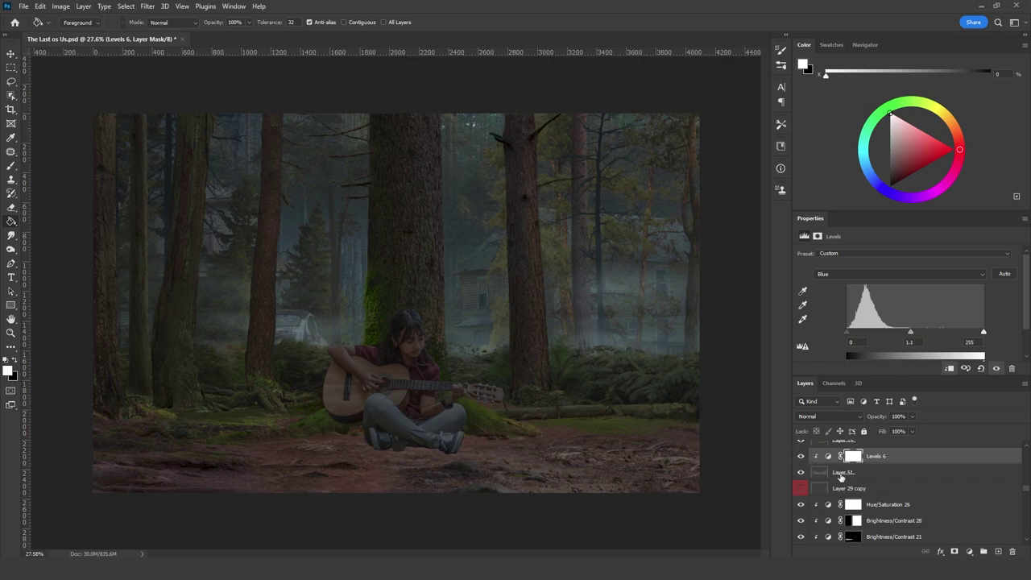
key(ctrl+e)
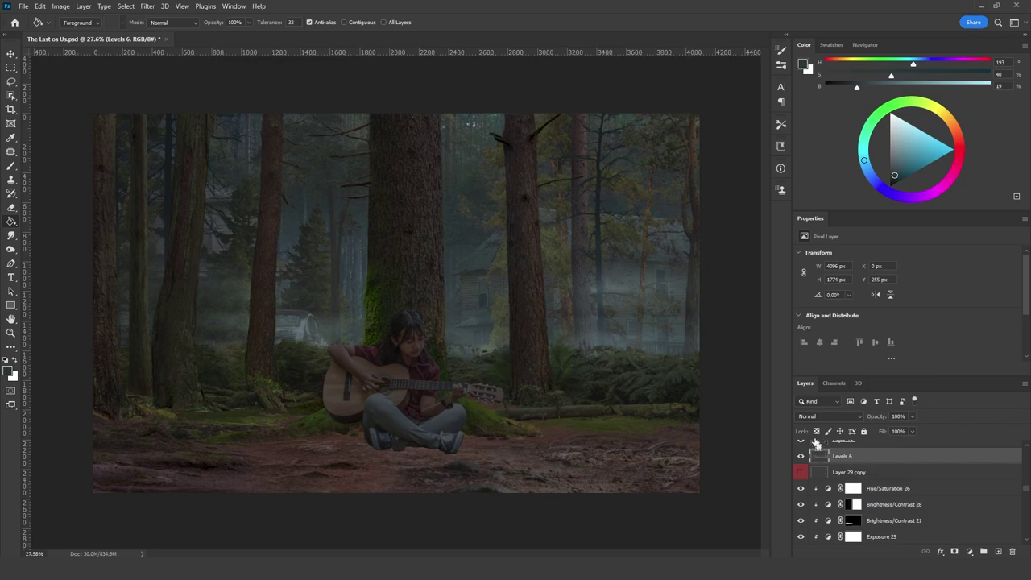
Darken the merged fog layer with Hue/Saturation, using a lightness of -27
key(ctrl+u)
drag(800, 320, 787, 323)
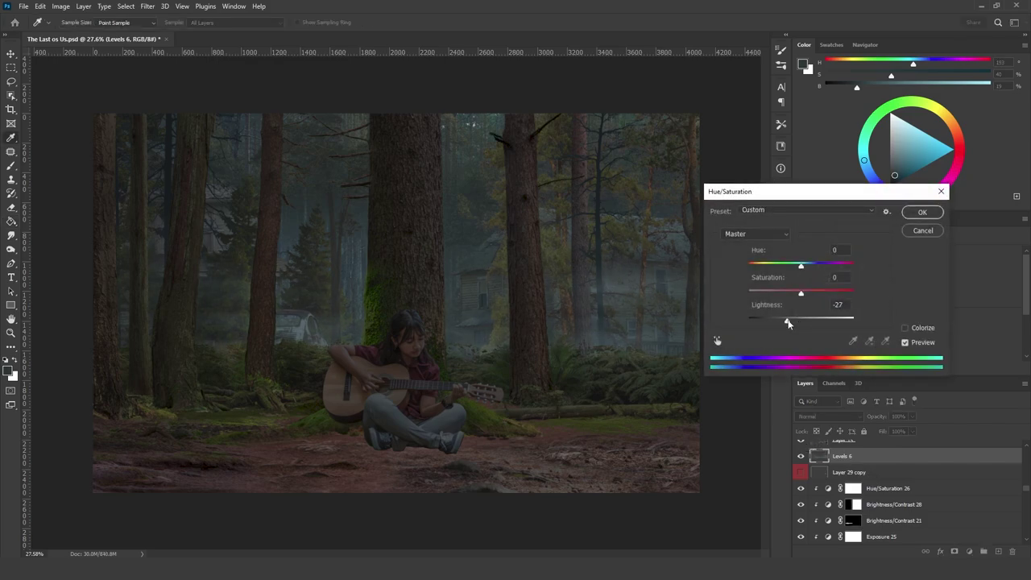
click(922, 212)
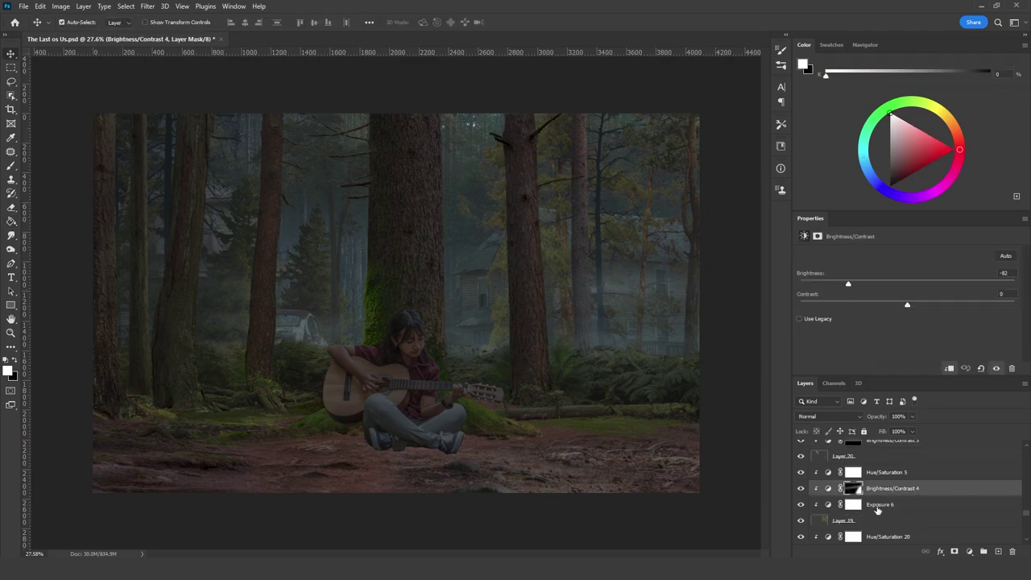
Set the exposure of the Exposure 6 adjustment to -3.09 to darken the background trees
click(877, 505)
drag(872, 282, 858, 282)
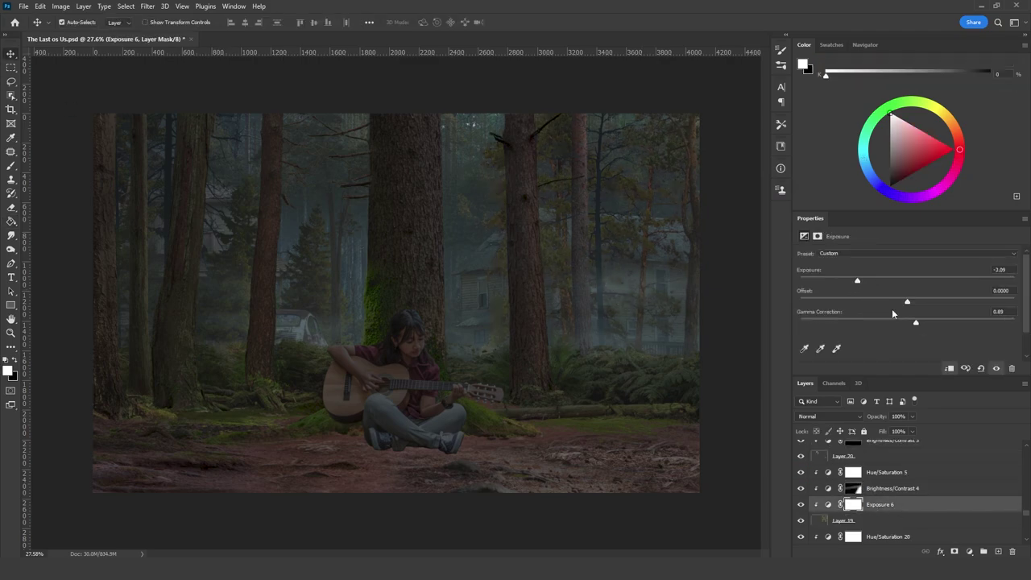
Add a clipped Levels adjustment above Hue/Saturation 5 and set its blend mode to Color
click(884, 476)
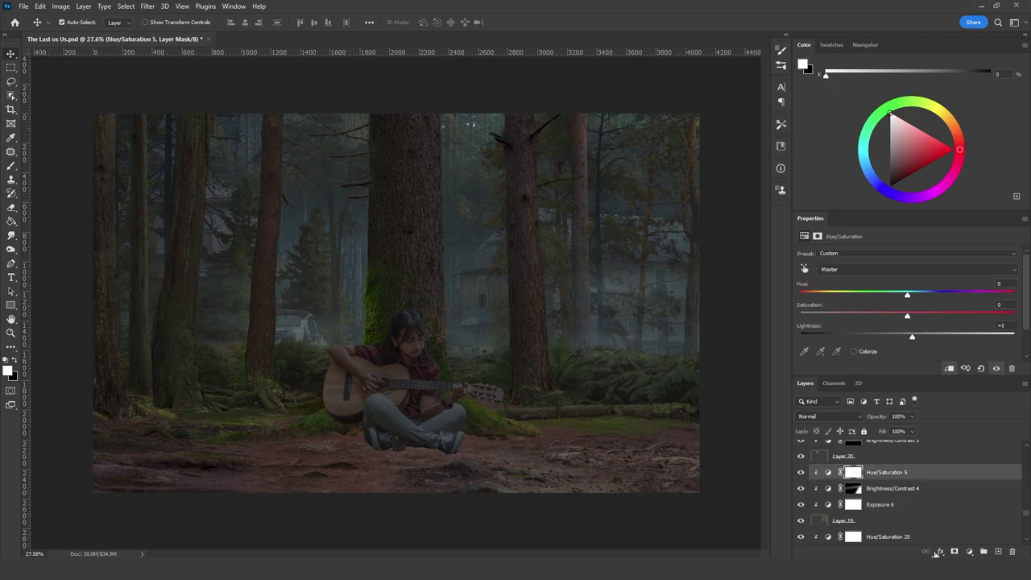
click(968, 552)
click(970, 405)
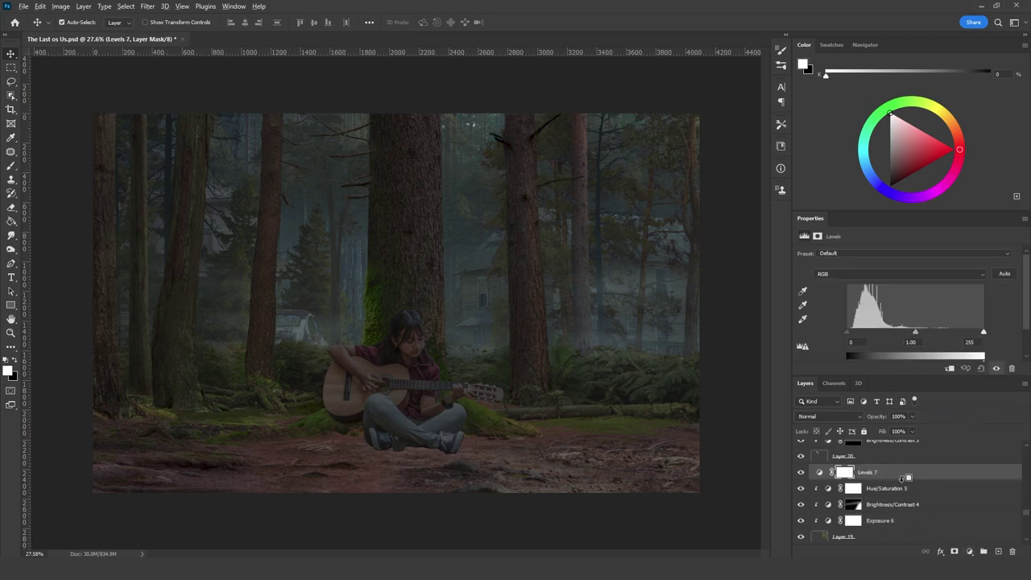
alt+click(903, 477)
click(828, 416)
click(822, 545)
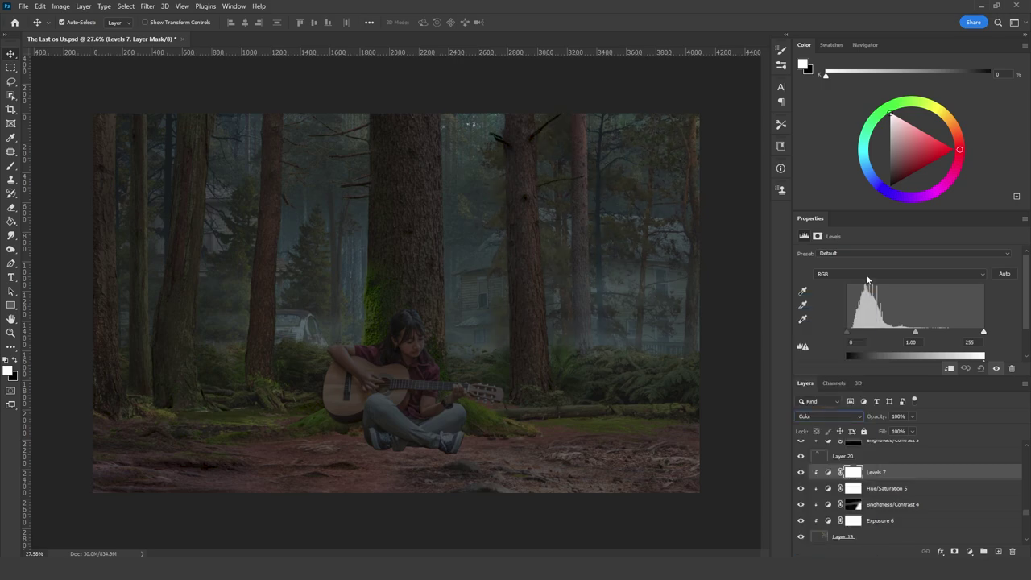
Lower the red-channel midtones and raise the blue-channel midtones of the new Levels adjustment for a cooler tint
click(867, 276)
click(874, 287)
key(shift+Down)
click(867, 276)
click(870, 307)
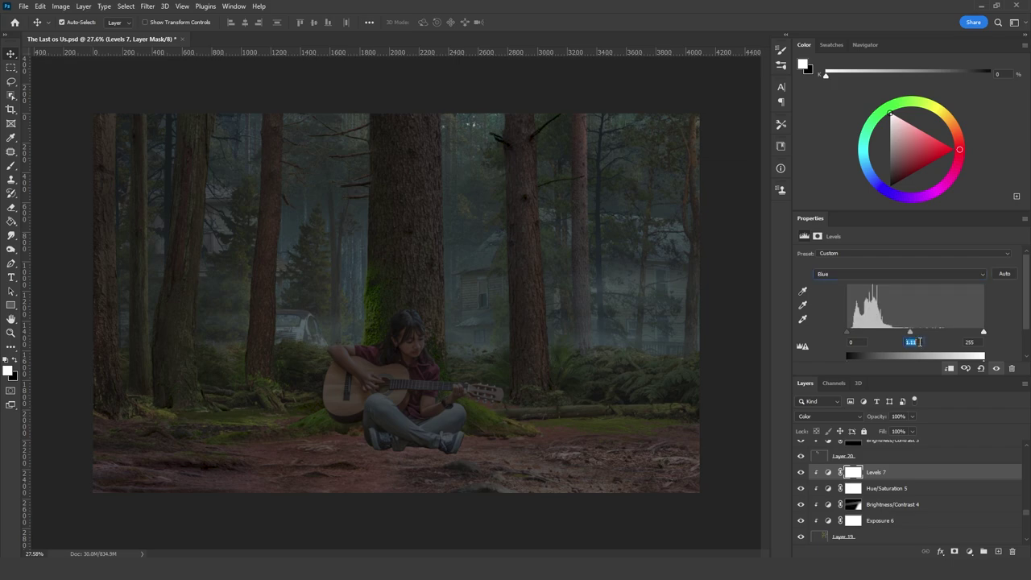
key(Down)
key(Return)
Duplicate the Levels 6 fog layer directly beneath itself and give both fog layers a blue colour label
click(599, 335)
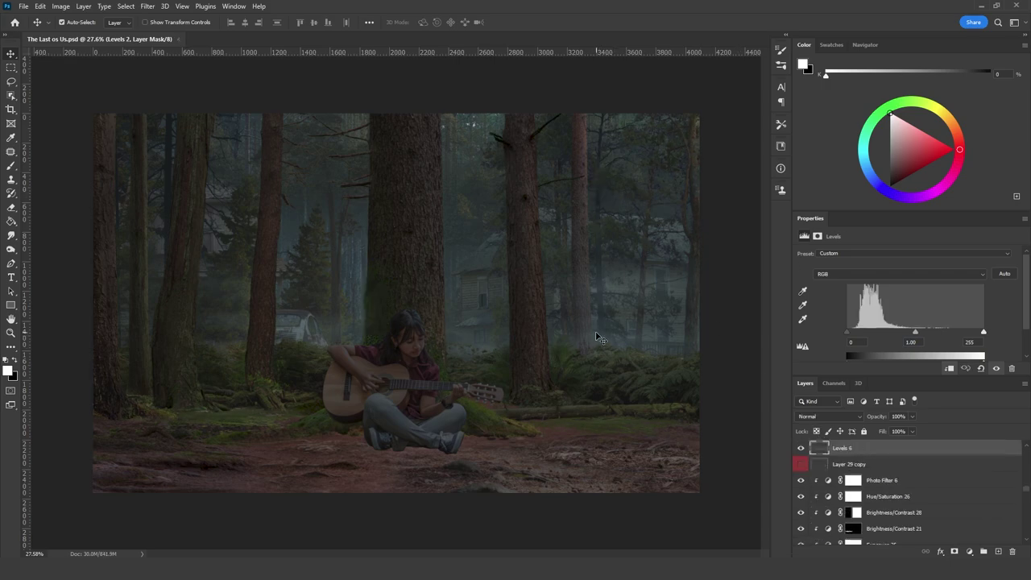
drag(864, 451, 865, 465)
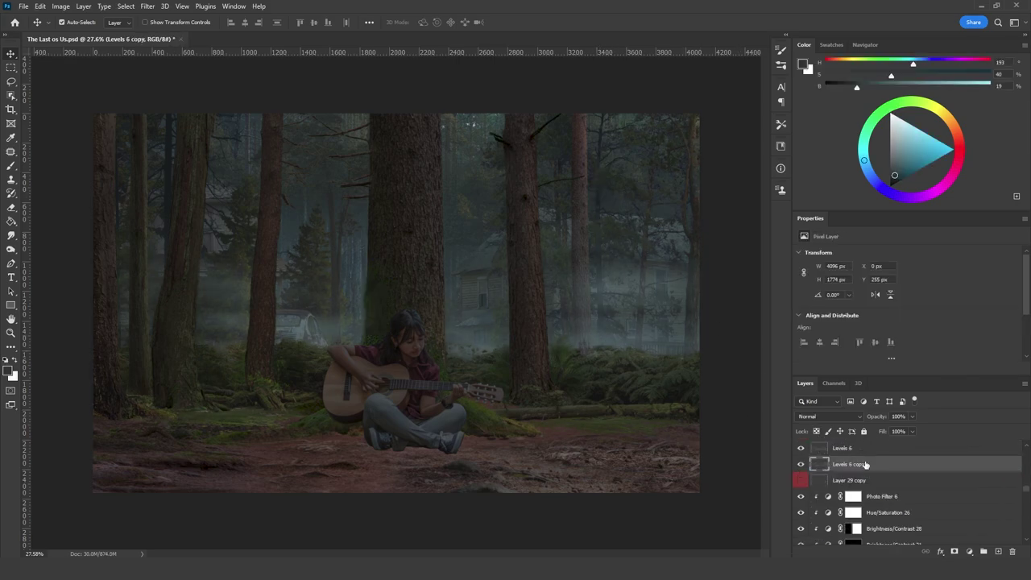
right_click(801, 453)
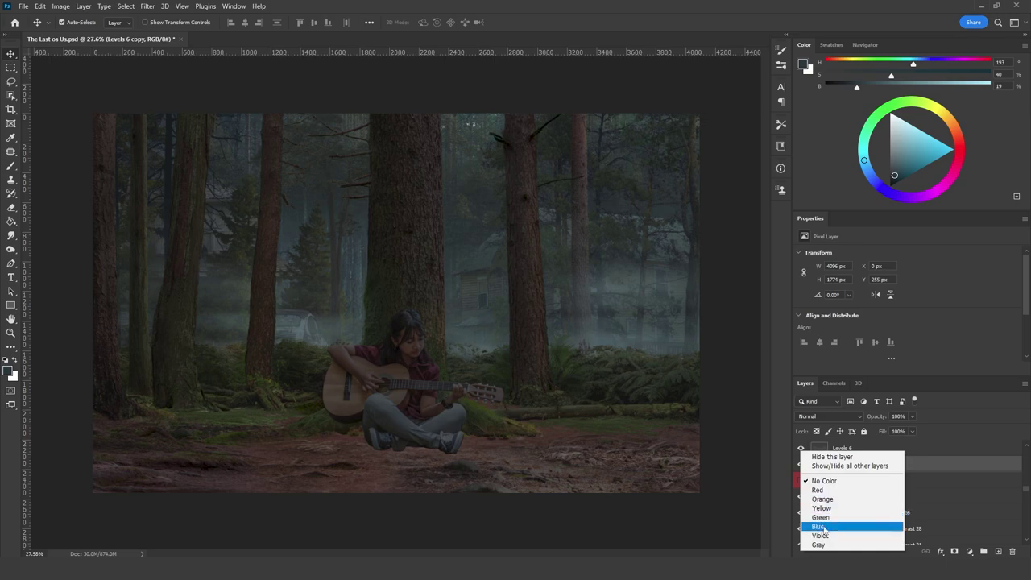
click(826, 531)
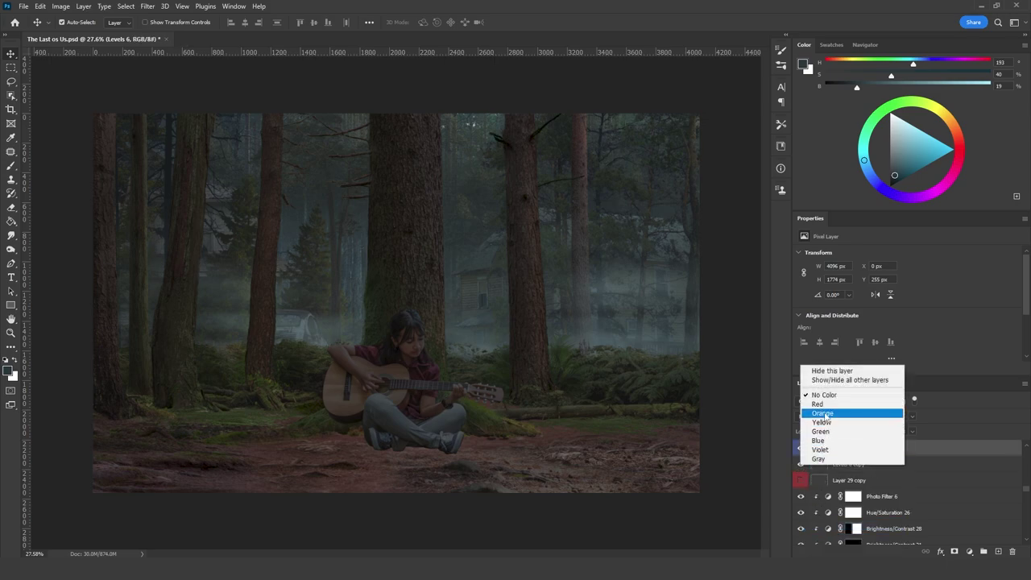
click(818, 440)
click(800, 481)
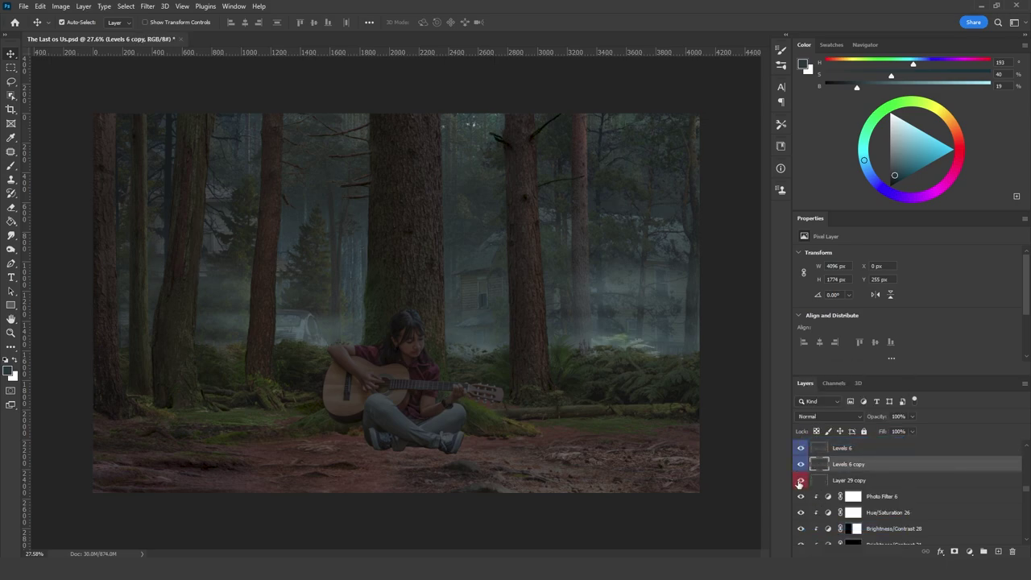
Move the Levels 6 copy fog layer down the stack to just above Photo Filter 3
scroll(832, 470, down, 5)
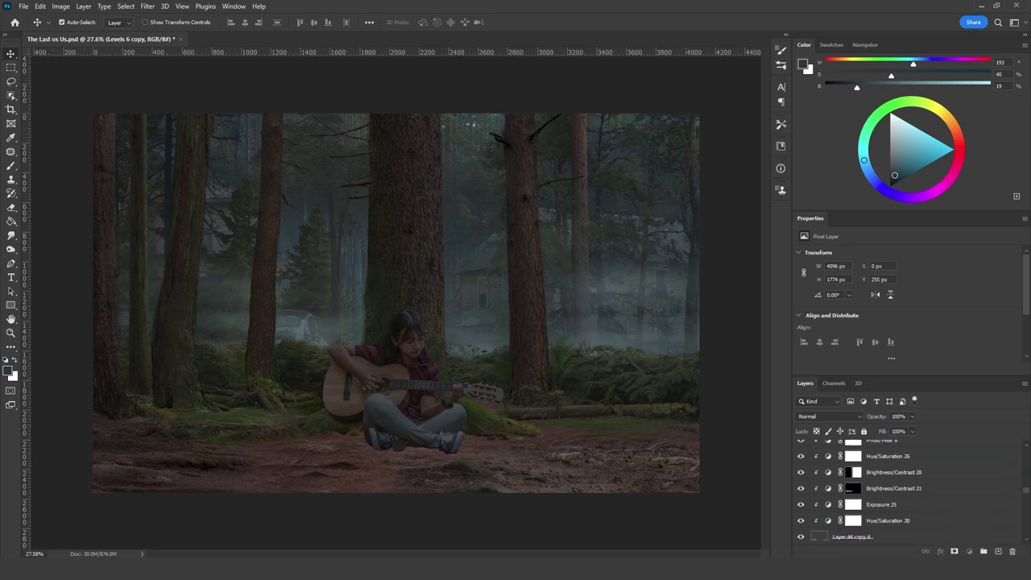
scroll(832, 469, down, 10)
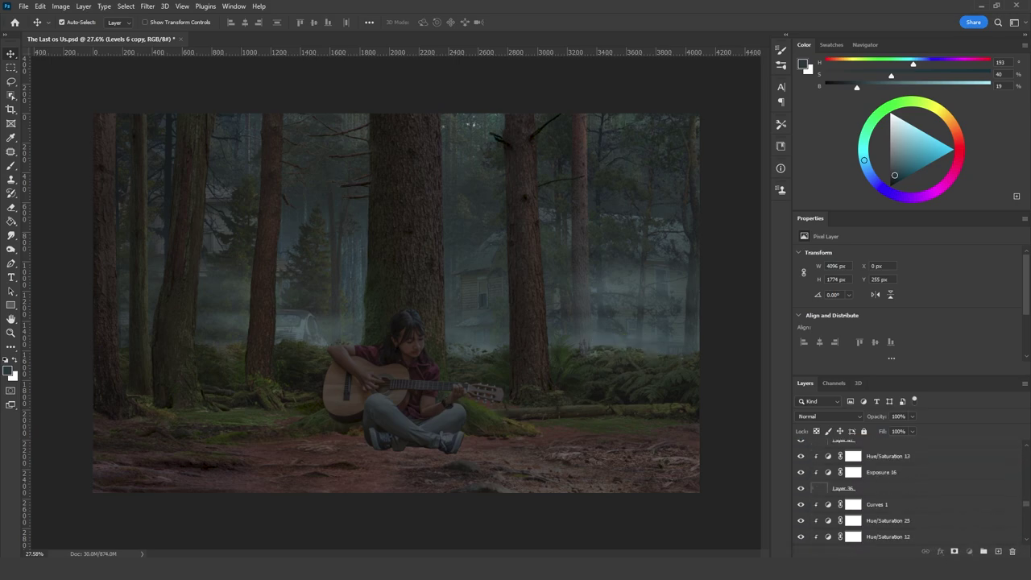
drag(863, 555, 872, 488)
Flip the Levels 6 copy fog layer horizontally and move it up until its vertical position is about 11 px
key(ctrl+t)
right_click(447, 119)
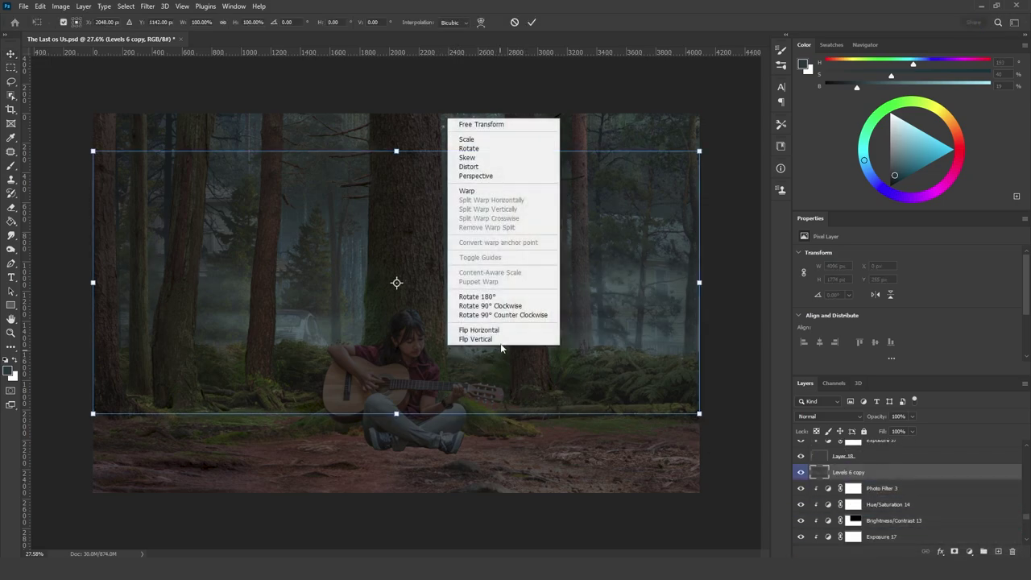
click(500, 330)
drag(507, 310, 511, 281)
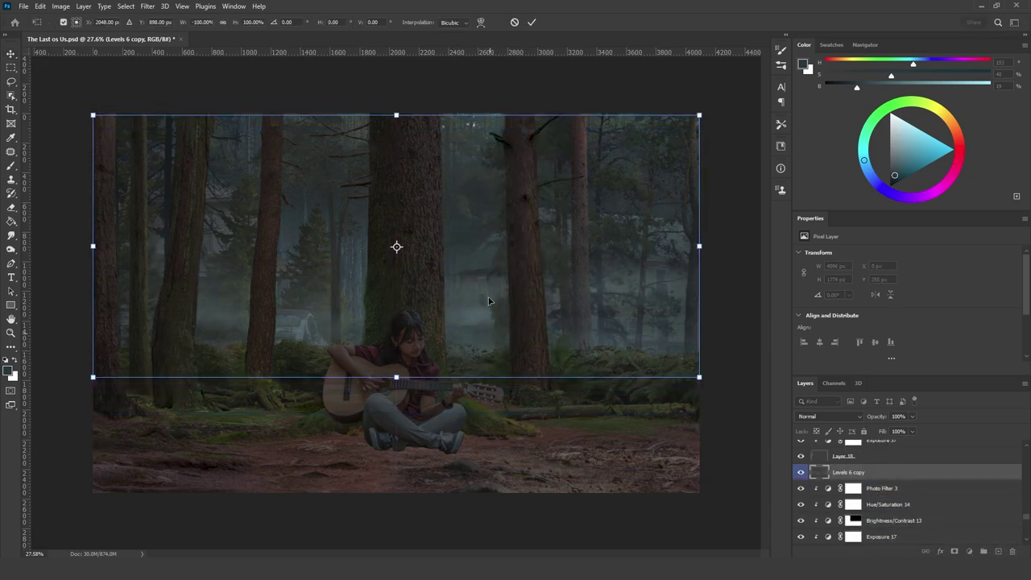
key(Return)
Move the Levels 6 copy fog layer down the stack to just above Levels 3 and set its opacity to 40%
scroll(852, 481, down, 10)
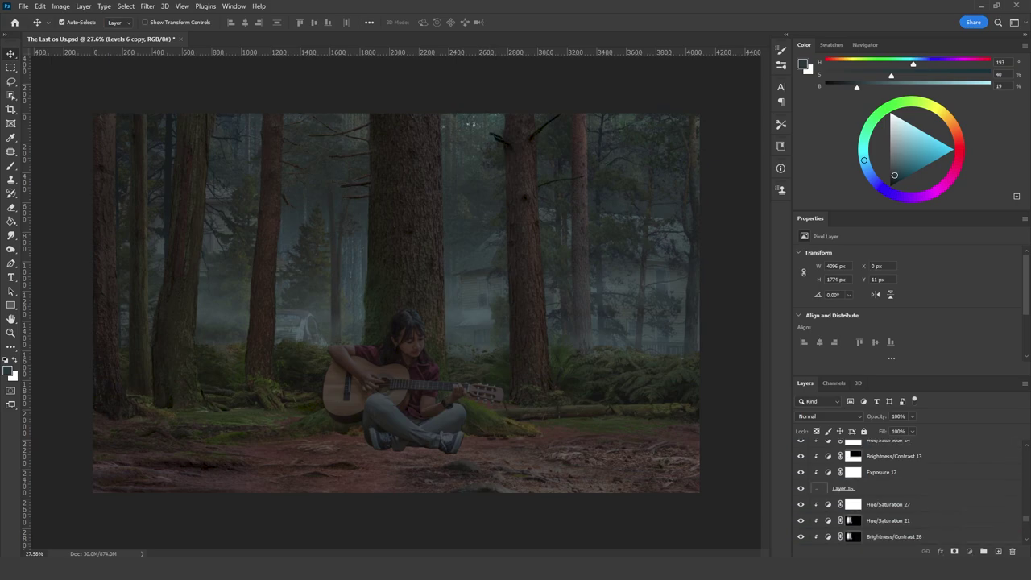
drag(860, 551, 871, 473)
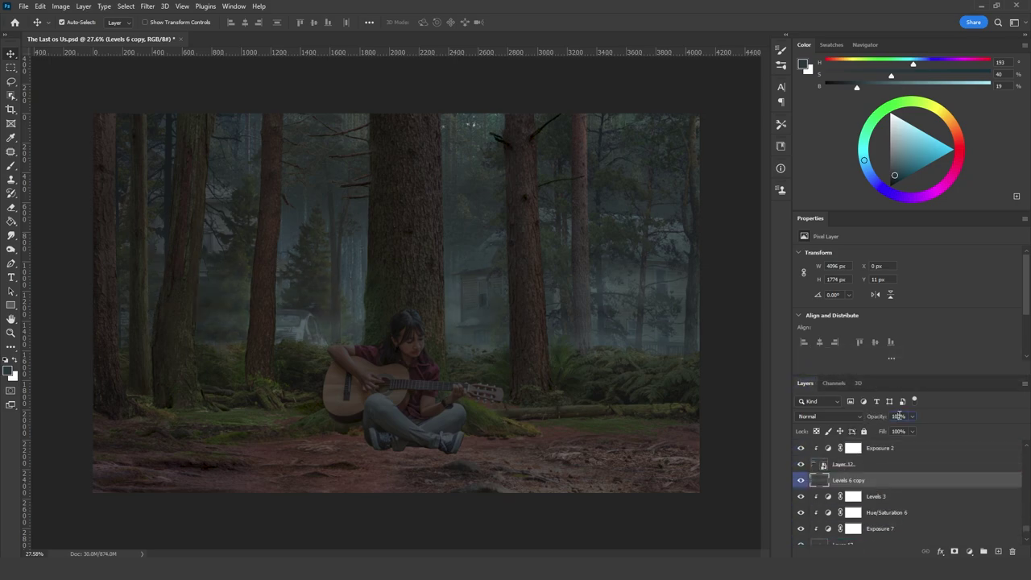
text(40)
Shift the Levels 6 copy fog layer slightly downward in the image
key(ctrl+t)
drag(489, 306, 488, 322)
key(Return)
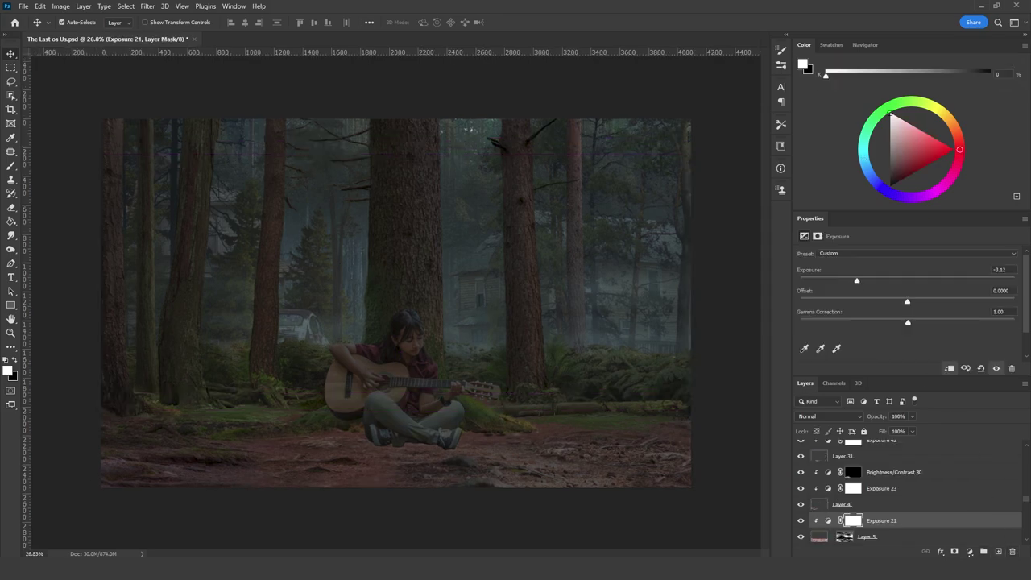
Add a clipped Levels adjustment above Exposure 21 and set its blend mode to Color
click(969, 551)
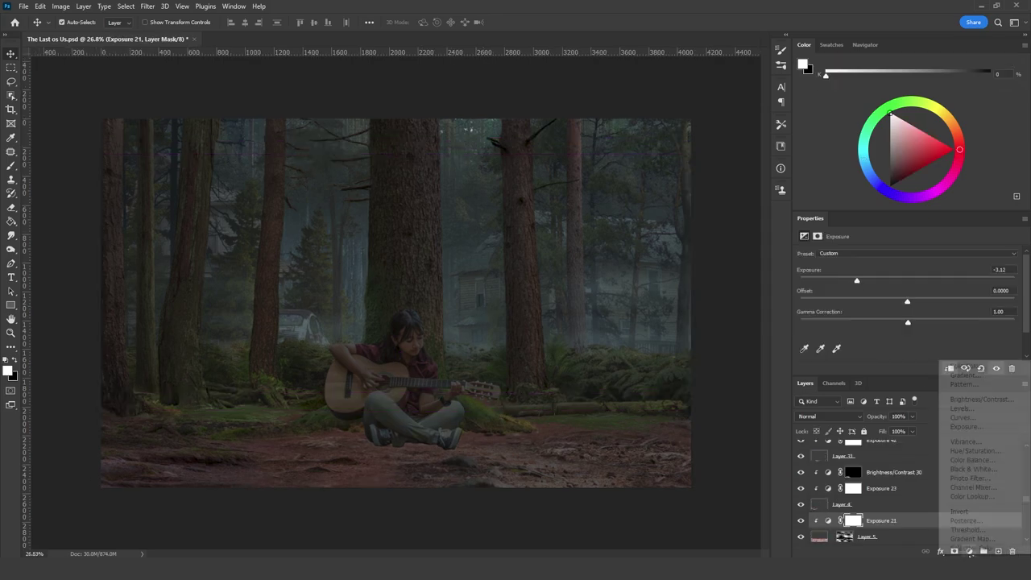
click(967, 410)
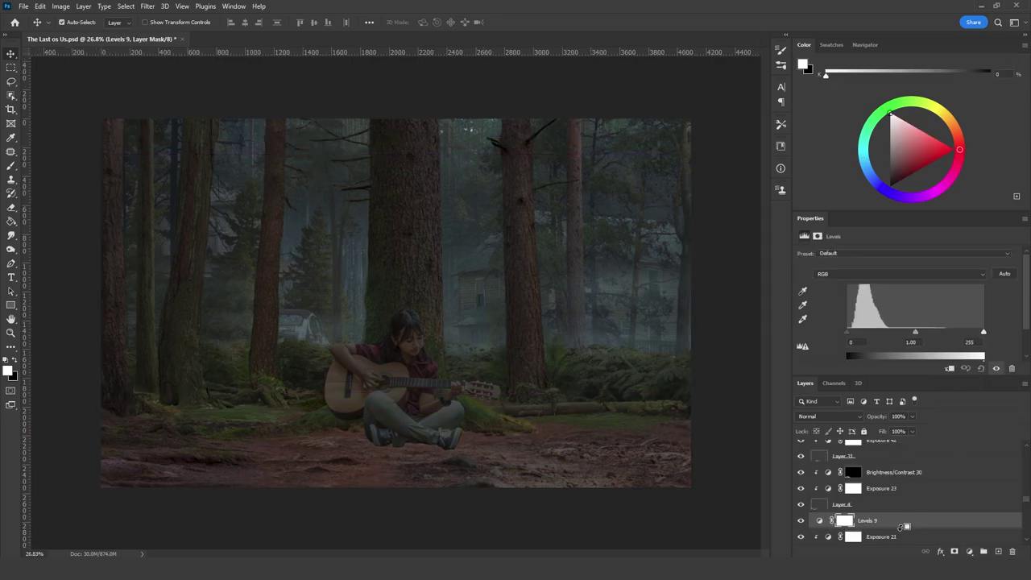
alt+click(903, 527)
click(830, 416)
click(821, 528)
Set the red-channel midtones of the Levels adjustment above Exposure 21 to 0.7 and switch to its blue channel
click(859, 275)
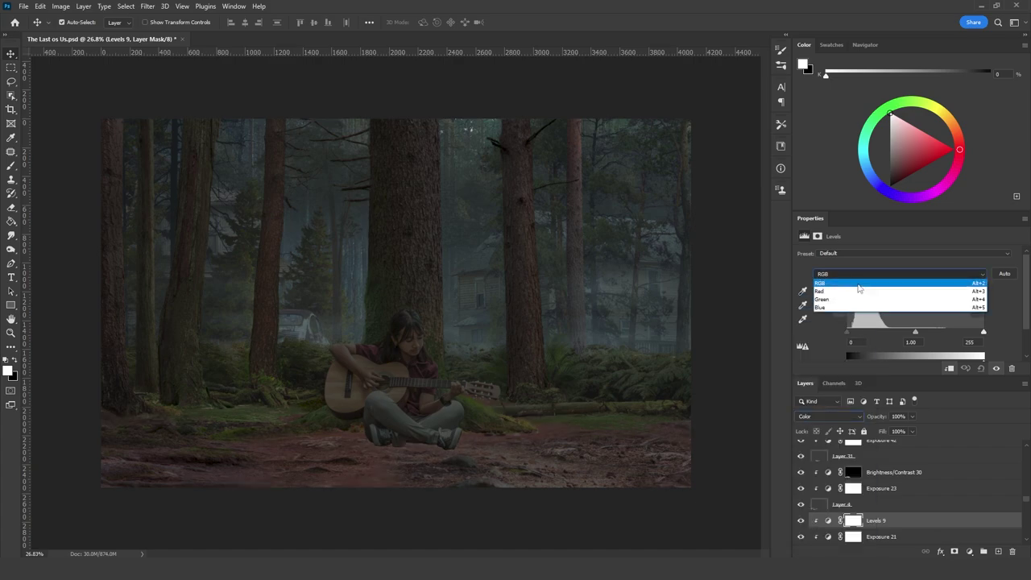
click(859, 292)
key(shift+Down)
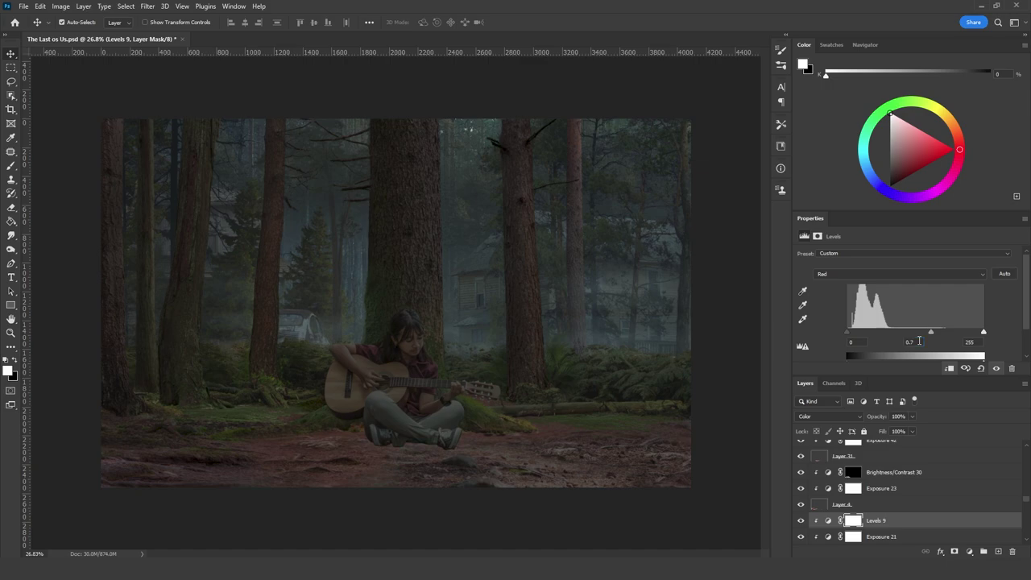
click(885, 274)
click(885, 305)
Add a clipped Levels adjustment above Brightness/Contrast 39 and lower its midtones slightly
click(554, 433)
click(799, 448)
click(799, 448)
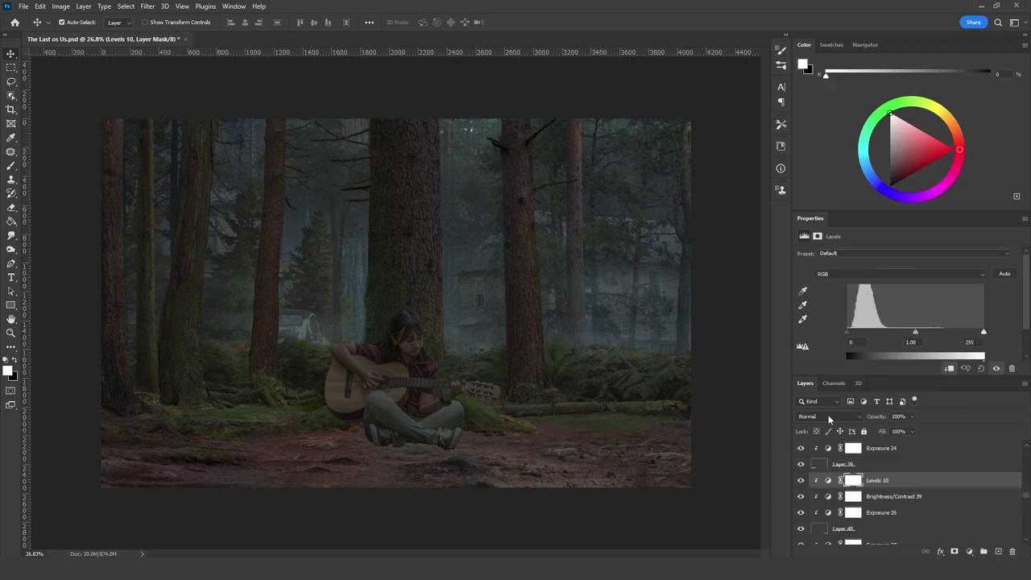
mouse_move(915, 331)
mouse_down()
mouse_move(931, 321)
mouse_move(920, 331)
mouse_up()
Add a clipped Levels adjustment in Color mode above Exposure 27 and switch to its blue channel
click(531, 471)
click(913, 525)
click(969, 550)
click(958, 408)
click(828, 417)
click(826, 541)
click(899, 274)
click(899, 305)
Add a clipped Levels adjustment above Exposure 42 and set its blend mode to Color
click(968, 551)
click(966, 406)
click(828, 416)
click(827, 540)
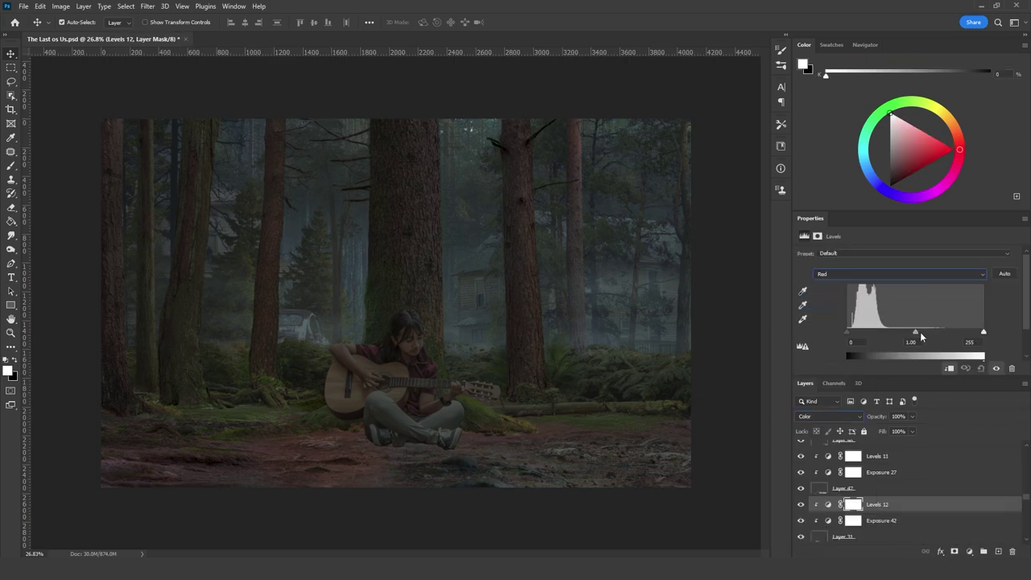
Add a clipped Color-mode Levels adjustment above Exposure 22, lowering its red-channel midtones and raising its blue-channel midtones
key(alt+[)
key(alt+[)
key(alt+[)
key(alt+[)
key(alt+[)
key(alt+[)
key(alt+[)
key(alt+[)
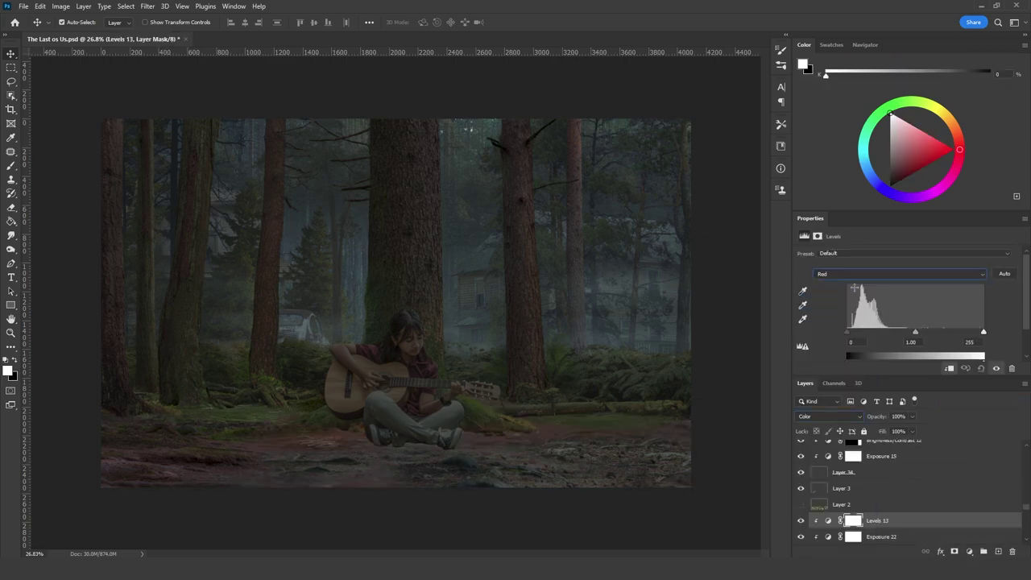
click(913, 342)
key(shift+Down)
key(shift+Down)
click(899, 274)
click(899, 314)
click(913, 342)
key(shift+Up)
Add a clipped Color-mode Levels adjustment above Brightness/Contrast 30, lower its red-channel midtones and switch to its blue channel
click(206, 469)
click(969, 550)
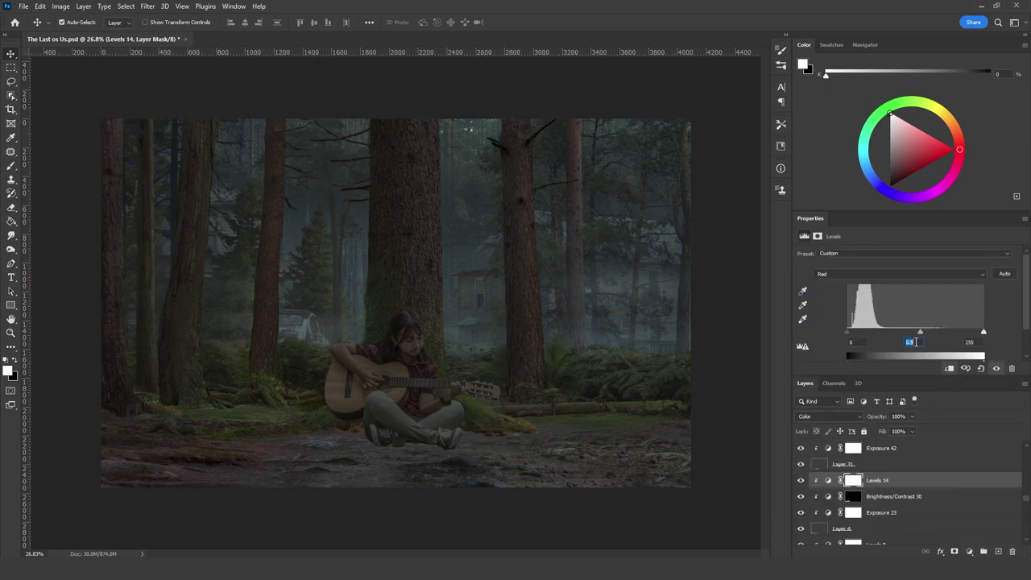
click(837, 274)
click(836, 307)
Add a clipped Levels adjustment to the ground layer at the image's lower left and lower its red-channel midtones
click(170, 437)
click(969, 551)
alt+click(879, 488)
click(900, 274)
click(910, 342)
key(shift+Down)
key(alt+[)
key(alt+[)
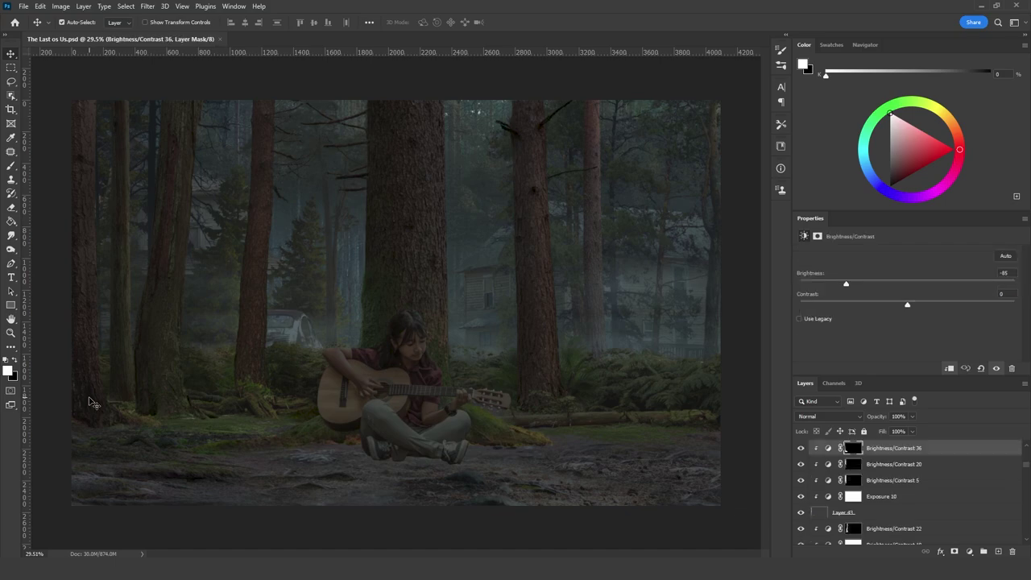
Add a clipped Photo Filter above Curves 3 in Color mode, using the Cyan filter at 43% density
click(970, 551)
click(967, 468)
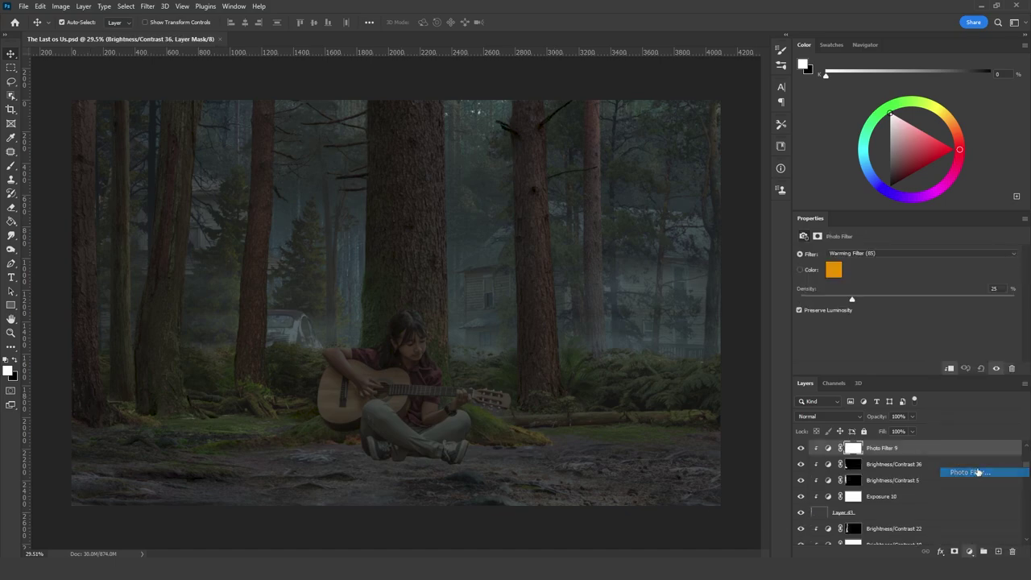
scroll(893, 492, up, 3)
drag(890, 512, 884, 475)
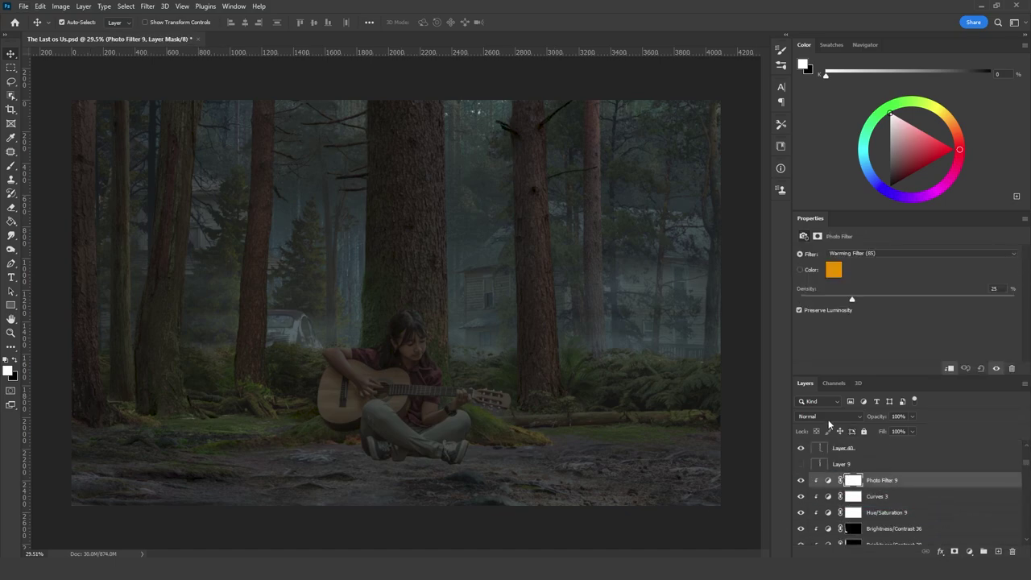
click(829, 416)
click(828, 541)
click(858, 254)
click(855, 351)
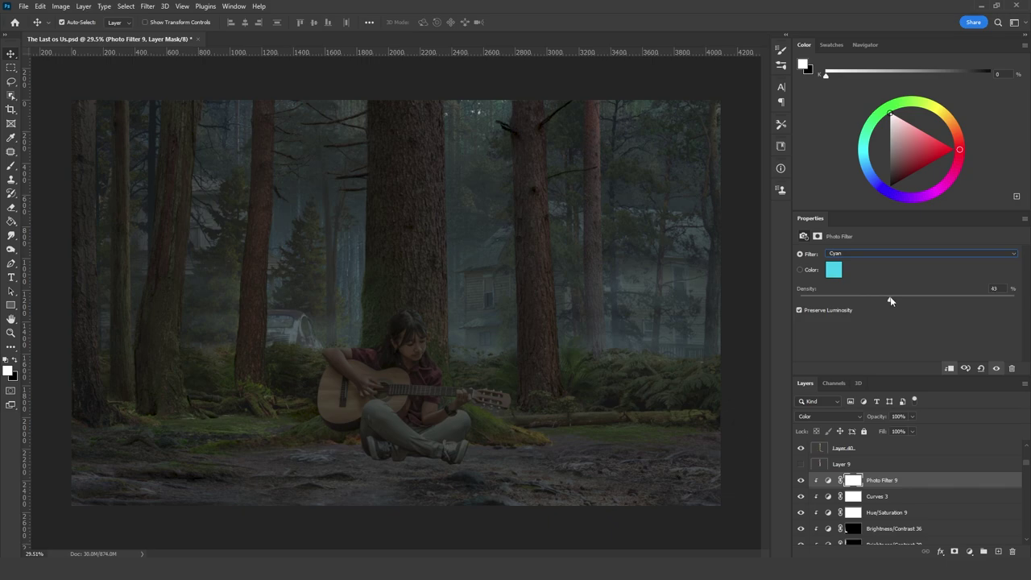
Invert the mask of the Photo Filter above Curves 3 and reveal part of the effect with the Gradient tool
key(ctrl+i)
right_click(11, 221)
click(57, 221)
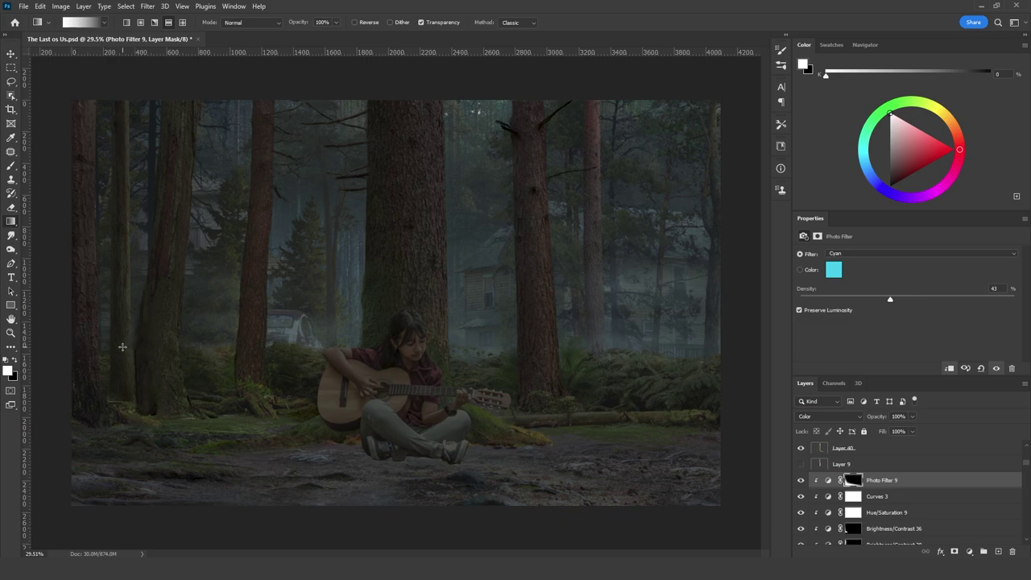
click(8, 60)
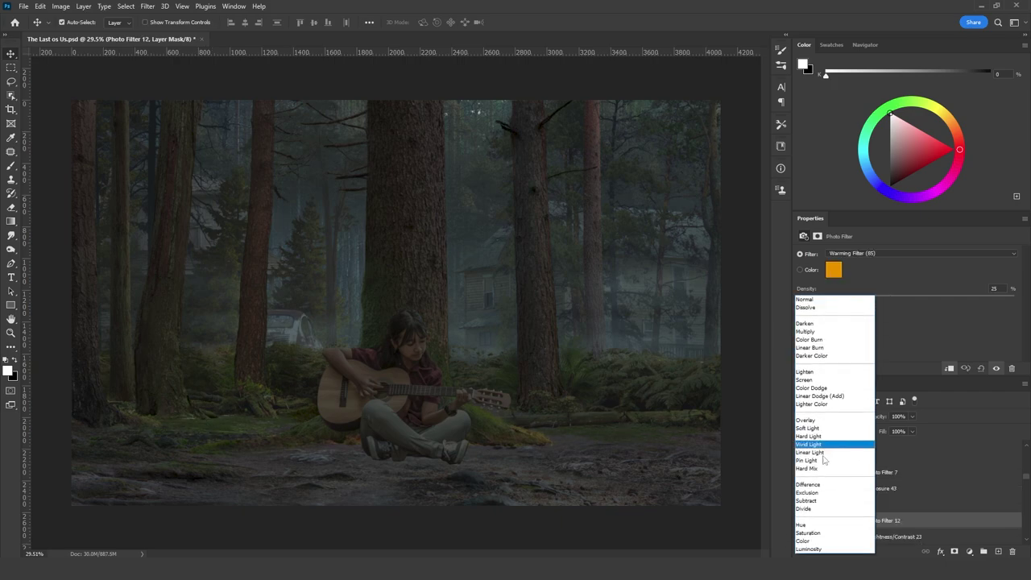
Set the Photo Filter above Brightness/Contrast 23 to Color mode and replace its warming filter with a cooler colour preset
click(834, 540)
click(859, 253)
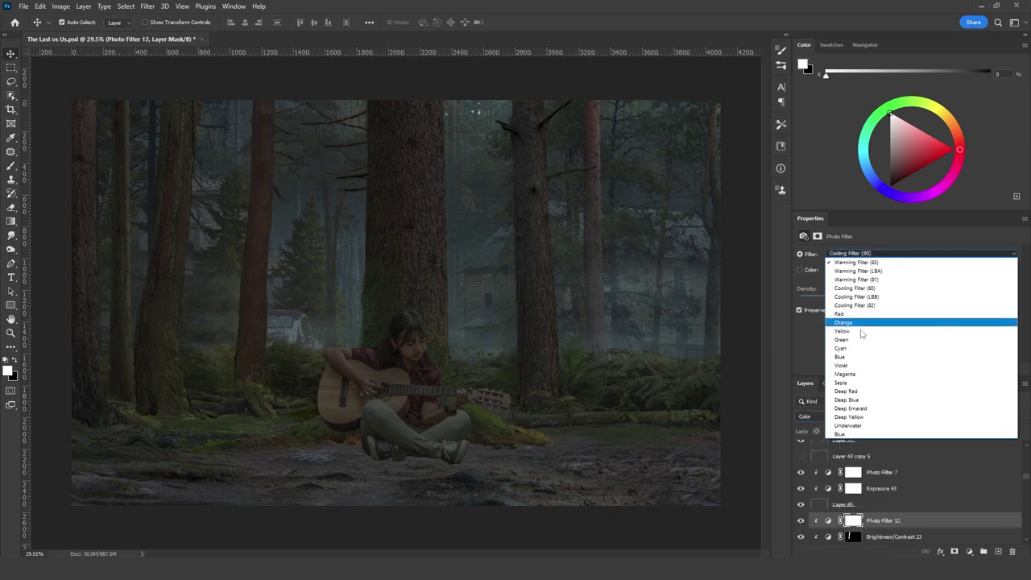
click(859, 339)
click(861, 253)
click(856, 343)
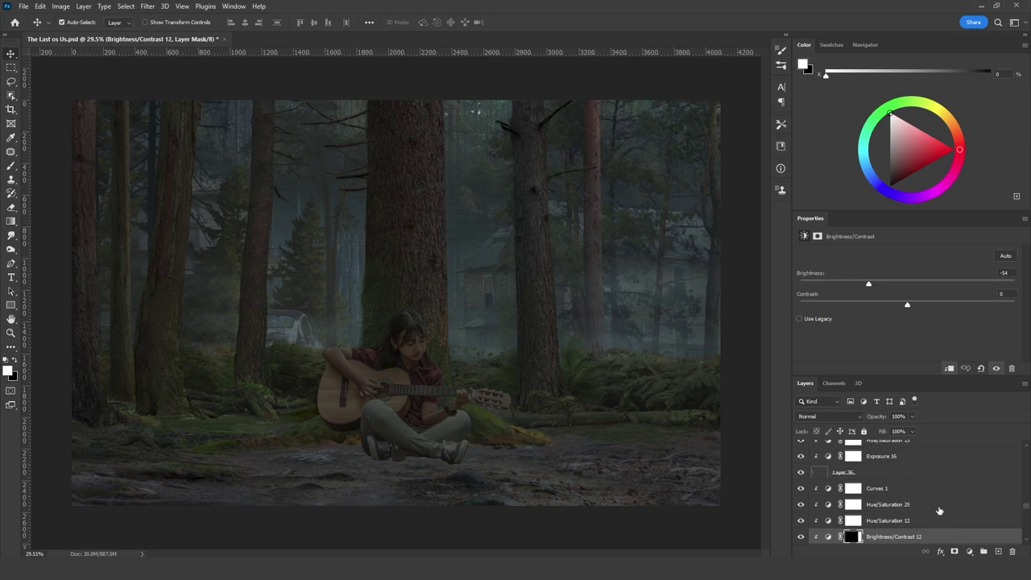
Add a clipped Photo Filter directly above Curves 1, set its blend mode to Color and choose the Cyan filter
click(971, 551)
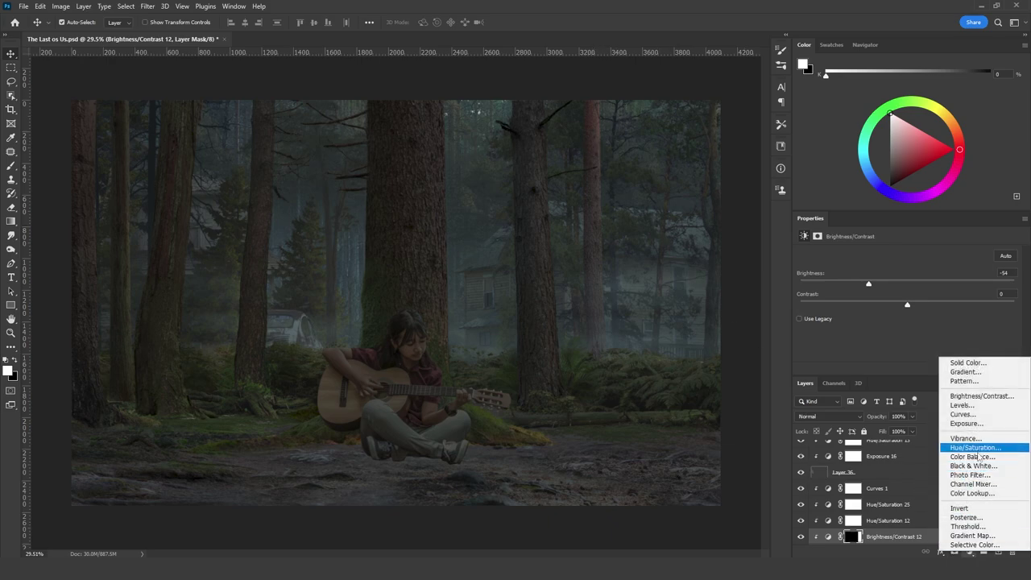
click(979, 476)
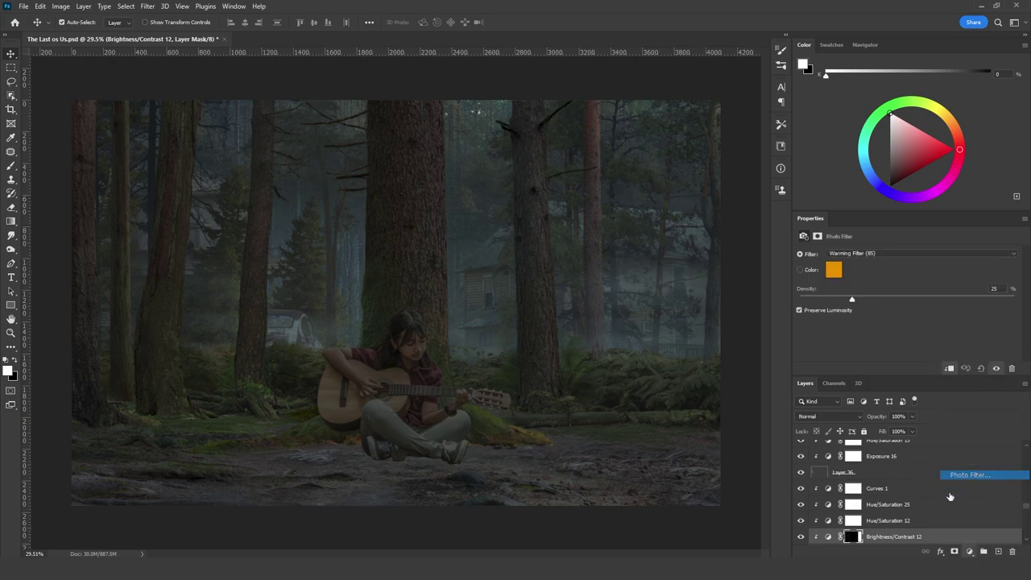
drag(899, 536, 894, 481)
click(829, 416)
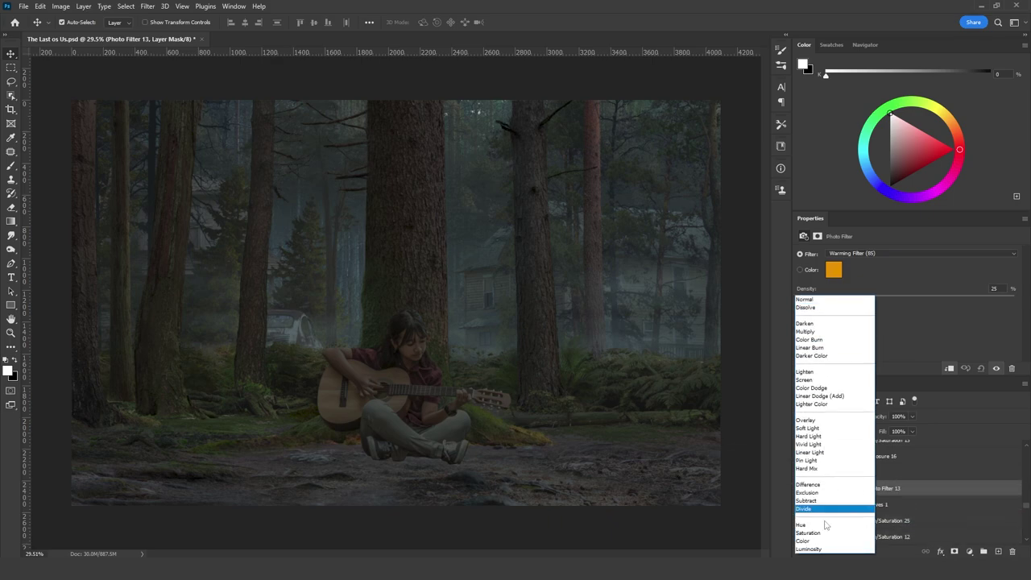
click(834, 538)
click(870, 253)
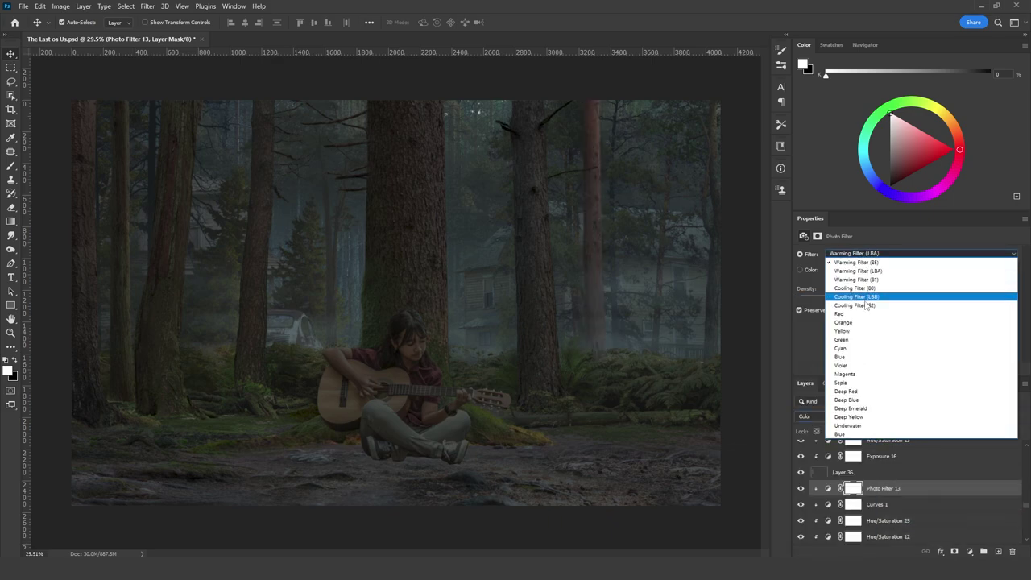
click(865, 347)
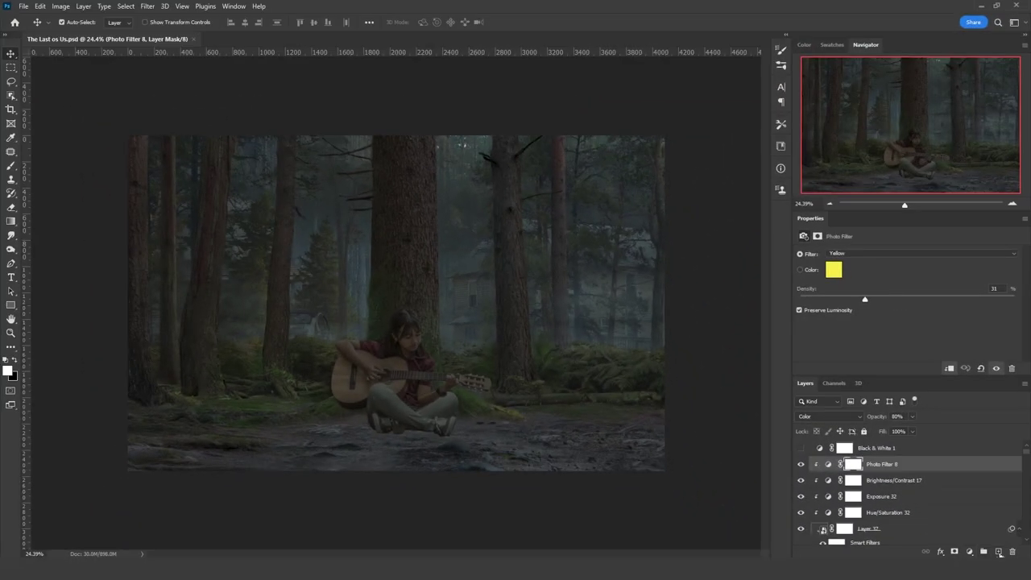
Add a radial Gradient Fill layer above Photo Filter 8 and reposition its glow to the upper right of the scene
click(968, 551)
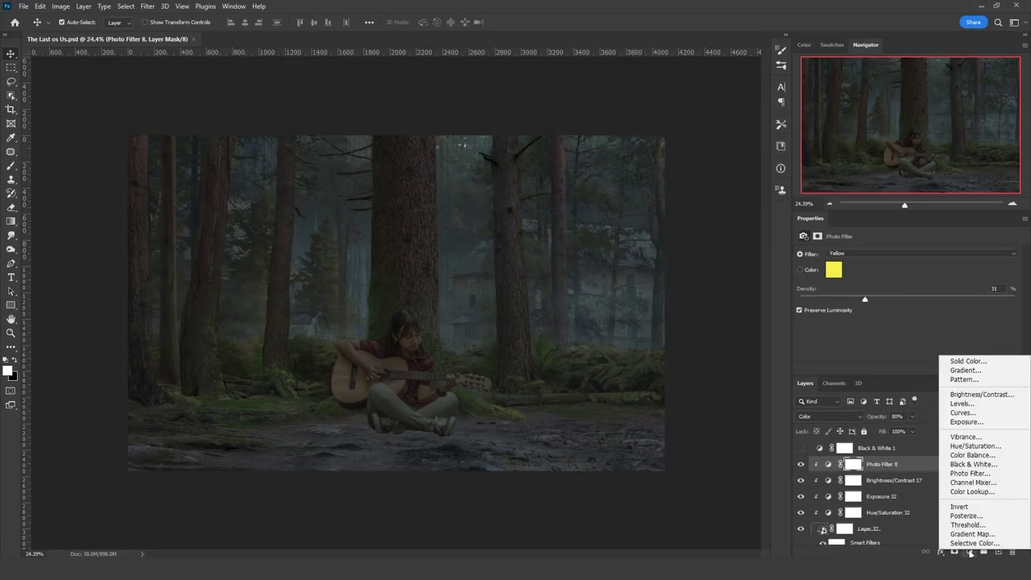
click(956, 369)
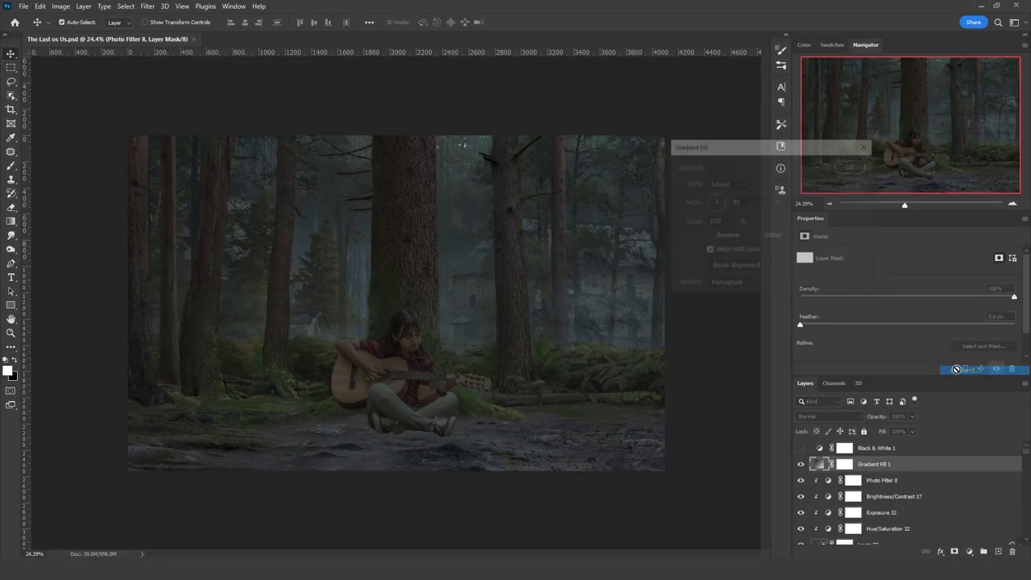
click(726, 184)
click(727, 204)
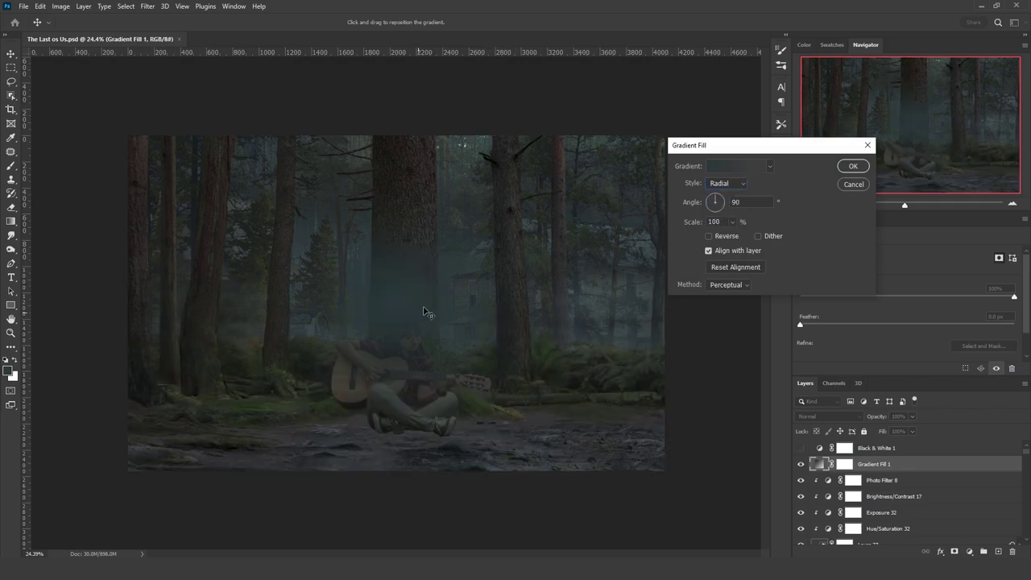
drag(425, 299, 564, 193)
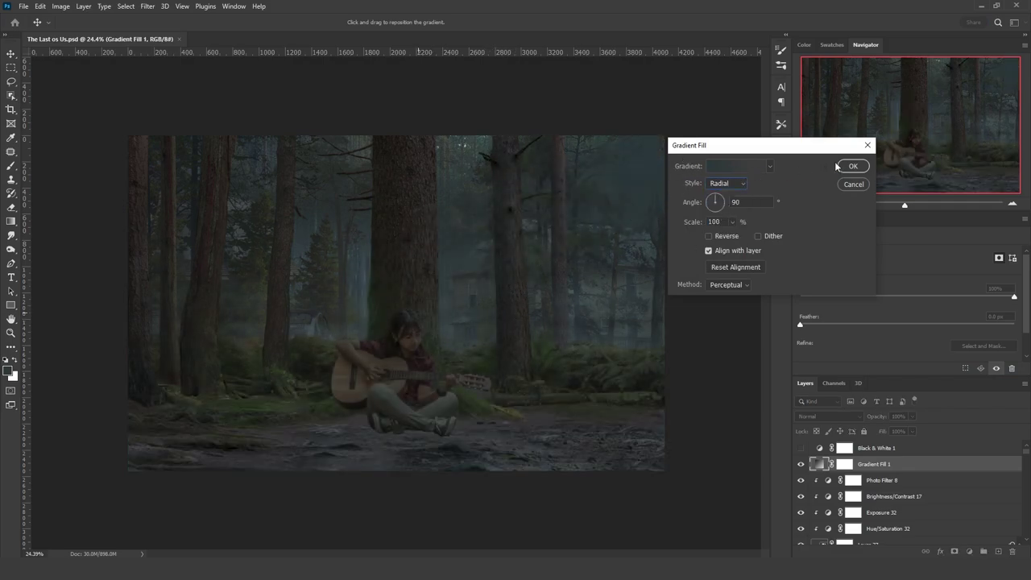
click(852, 165)
Set the Gradient Fill 1 layer's blend mode to Screen and its gradient angle to 51.04°
click(819, 412)
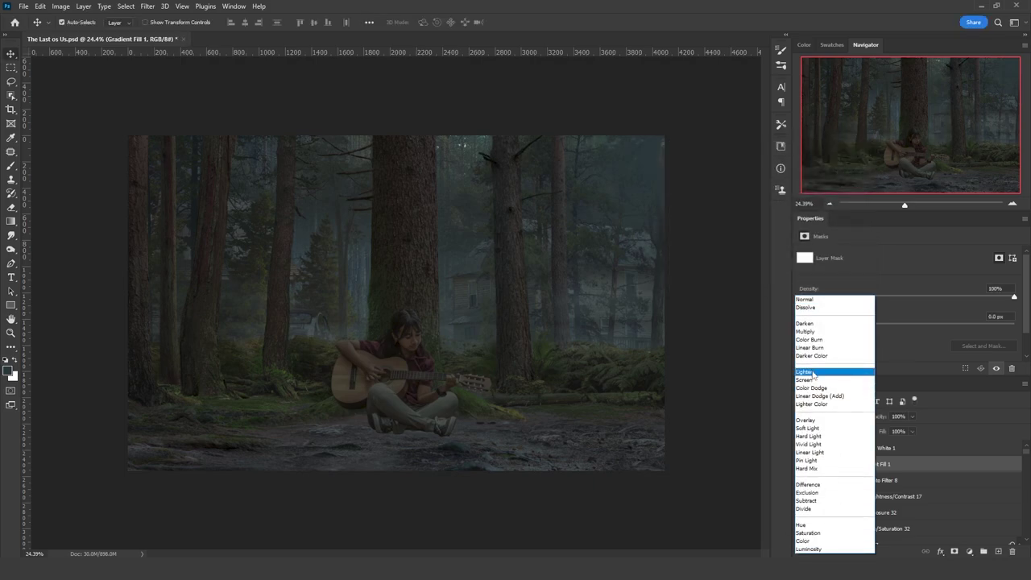
click(815, 381)
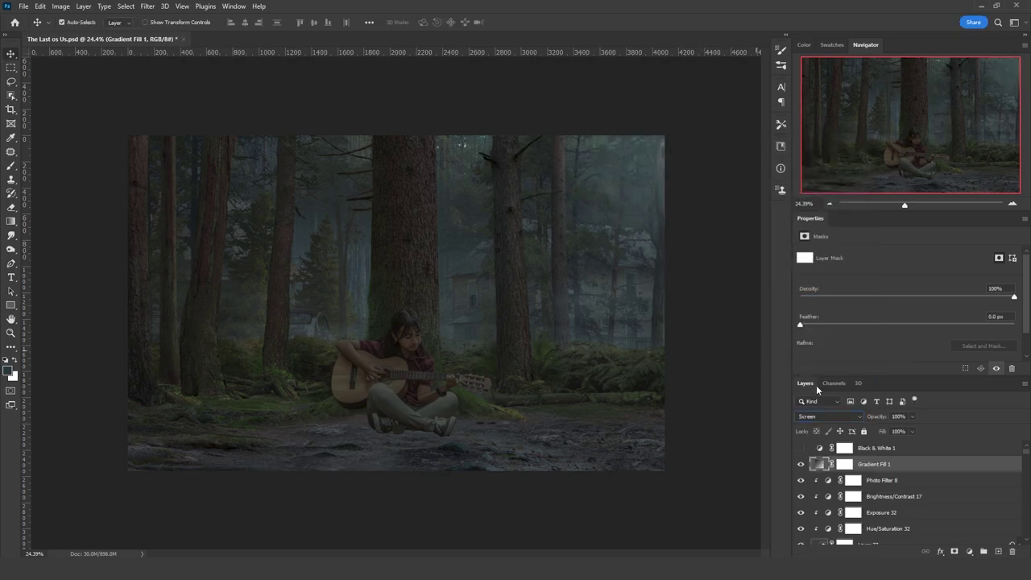
double_click(811, 464)
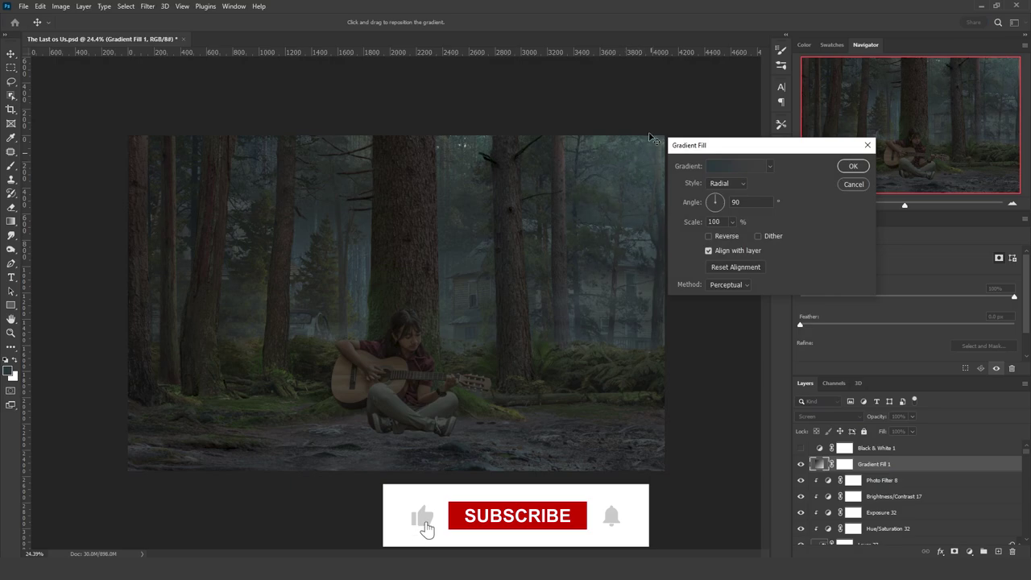
drag(728, 196, 720, 202)
click(577, 120)
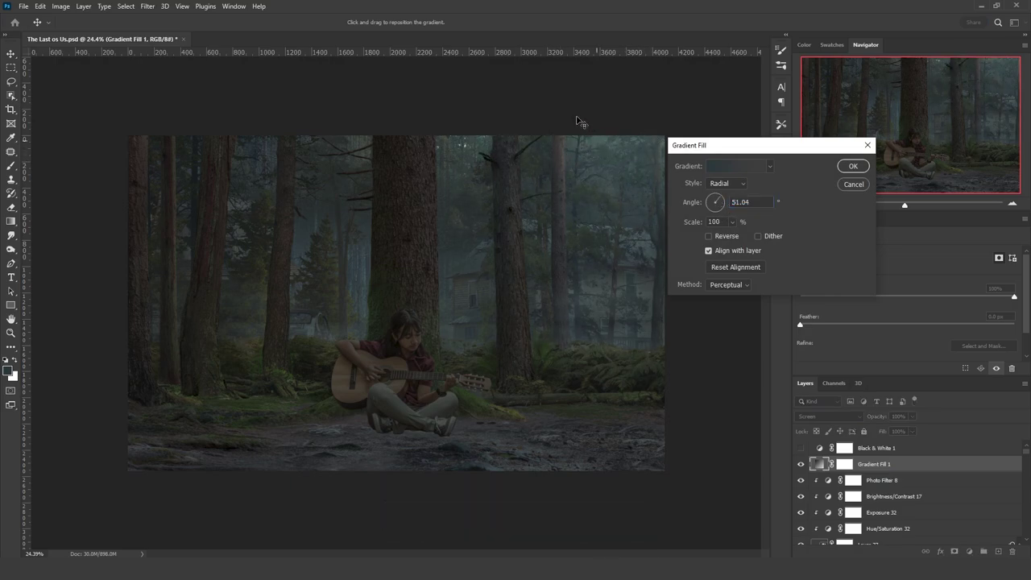
click(852, 167)
Clip a Hue/Saturation adjustment above Gradient Fill 1 with its hue slightly below zero, and hide the gradient fill
click(969, 551)
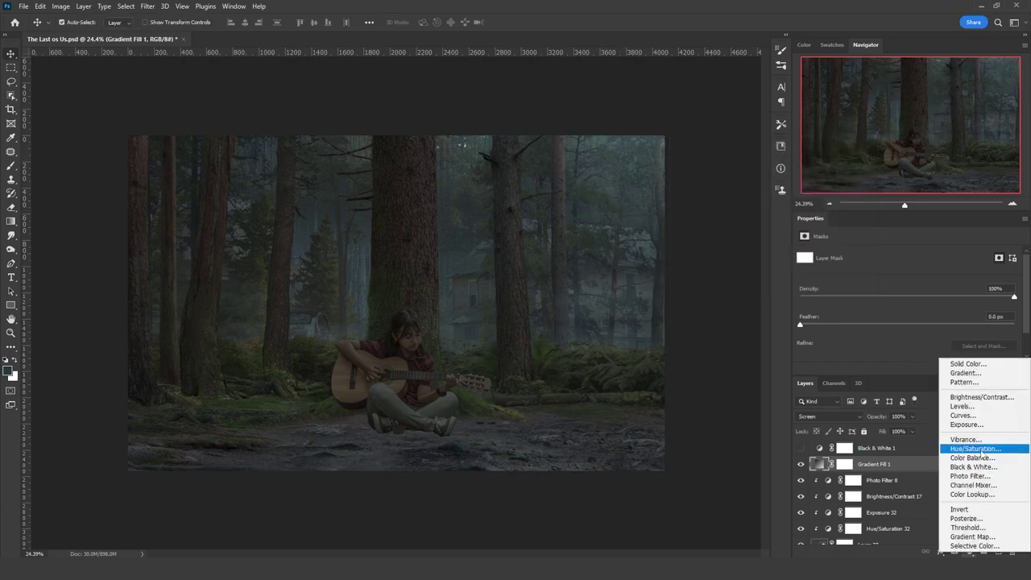
click(979, 450)
drag(897, 298, 861, 298)
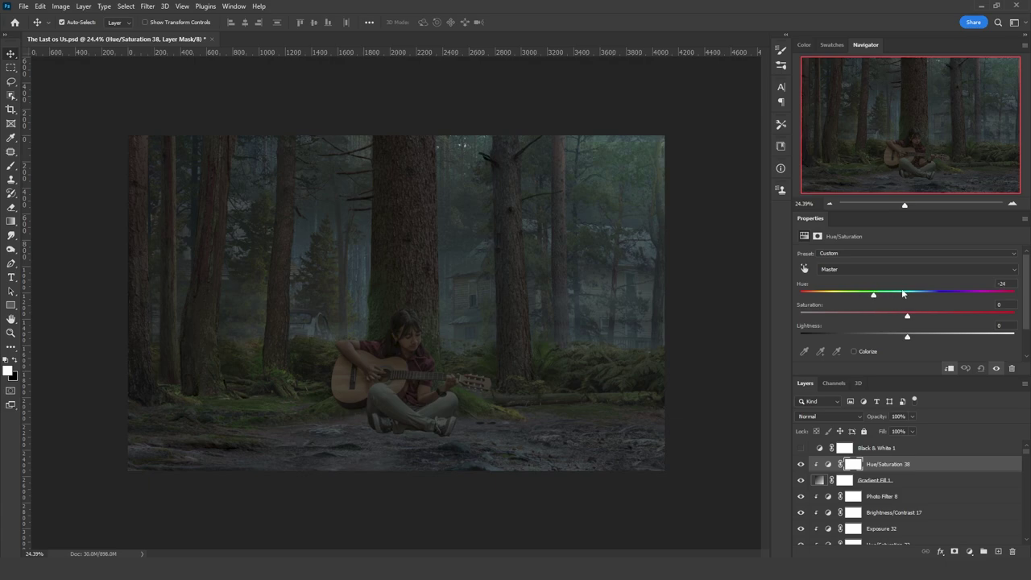
mouse_move(873, 295)
mouse_down()
mouse_move(858, 294)
mouse_move(893, 291)
mouse_up()
click(522, 307)
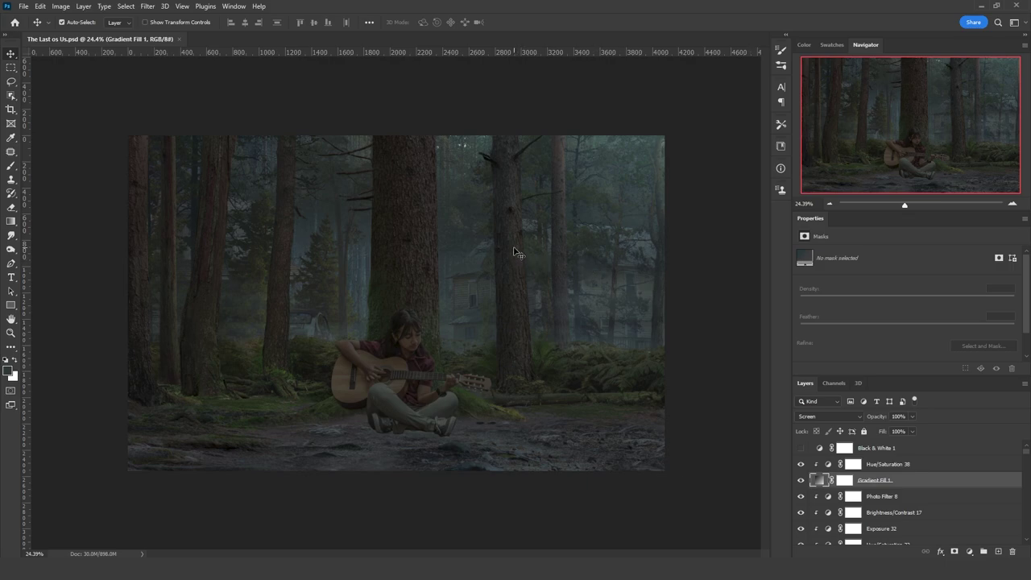
click(801, 480)
Duplicate the Layer 21 trunk texture above Photo Filter 11 within its clipping group and set the copy to Screen mode
click(520, 269)
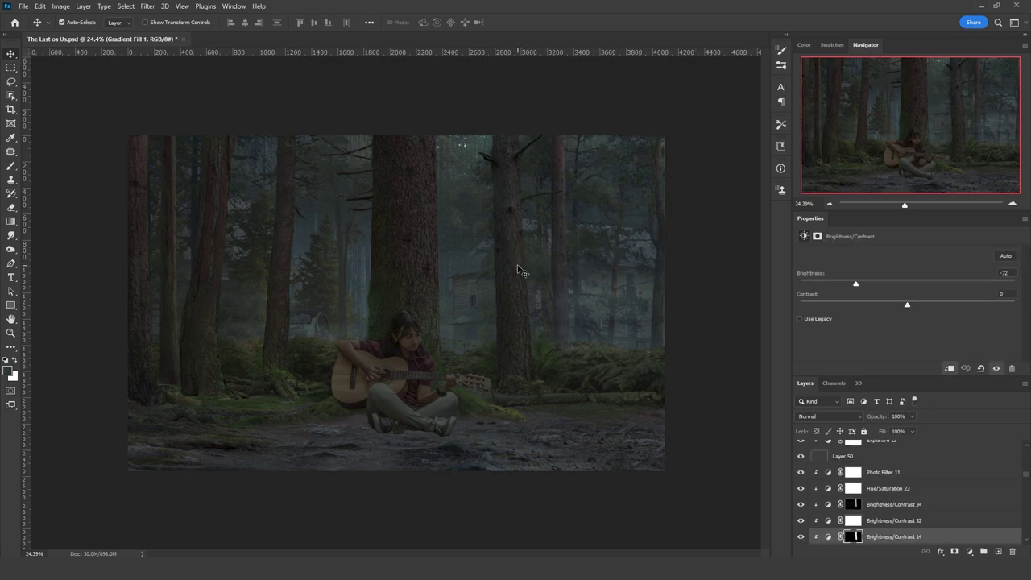
scroll(934, 503, down, 2)
drag(885, 536, 896, 469)
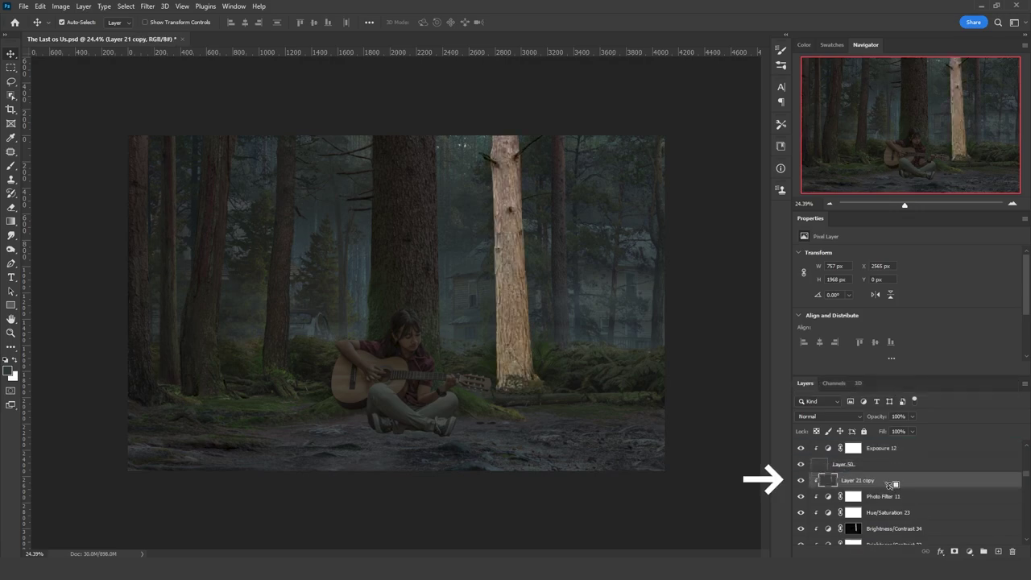
click(819, 414)
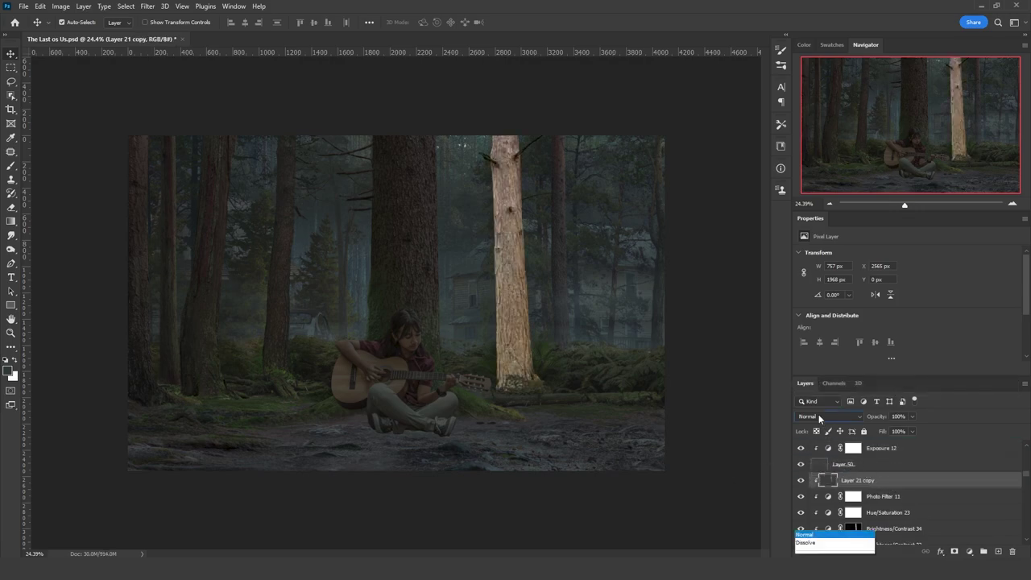
click(819, 372)
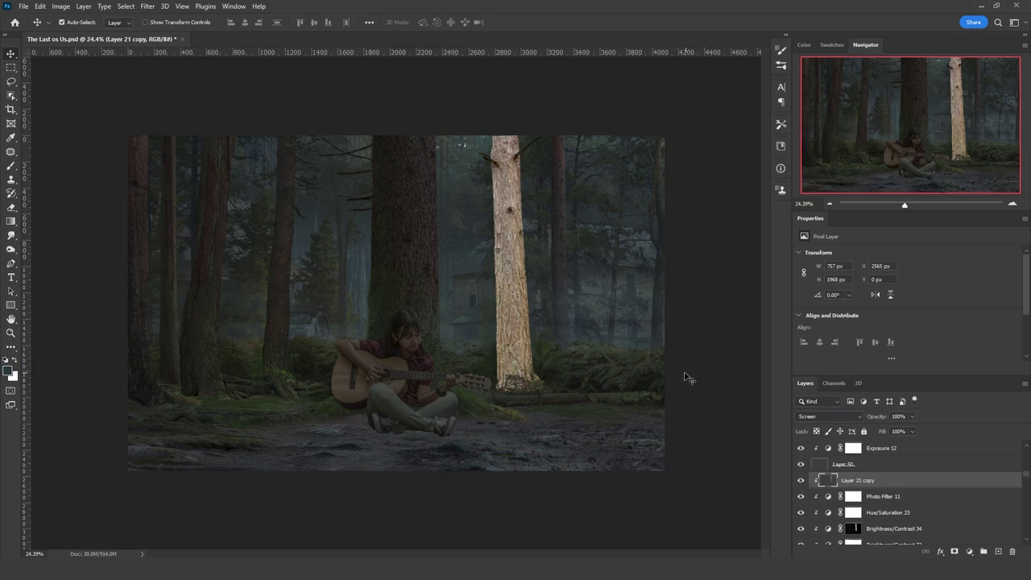
Reduce the Layer 21 copy's saturation or hue warmth and darken it with a Curves point at input 119, output 52
key(ctrl+u)
drag(792, 294, 794, 267)
click(907, 213)
key(ctrl+m)
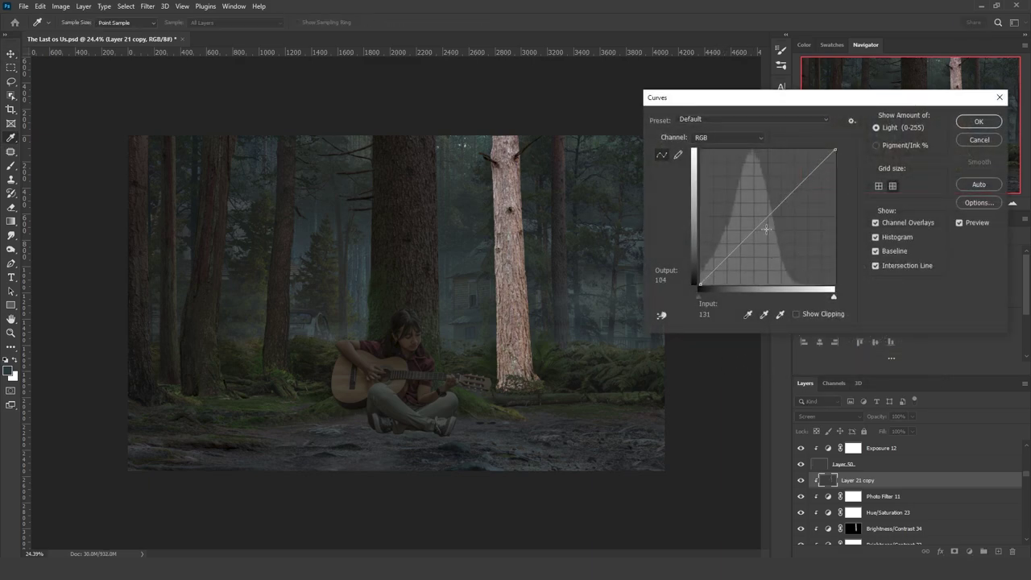
drag(762, 228, 762, 256)
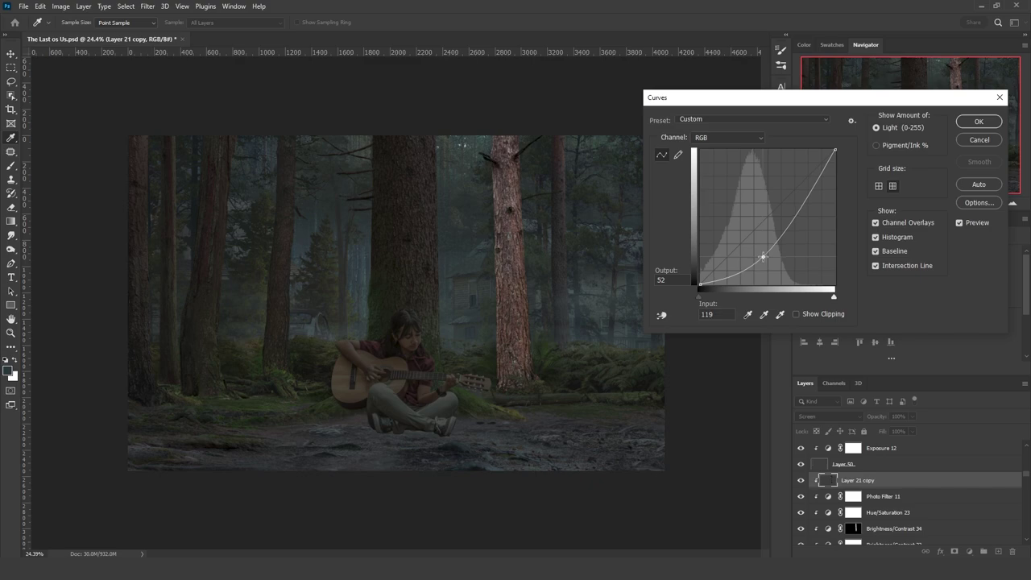
click(978, 120)
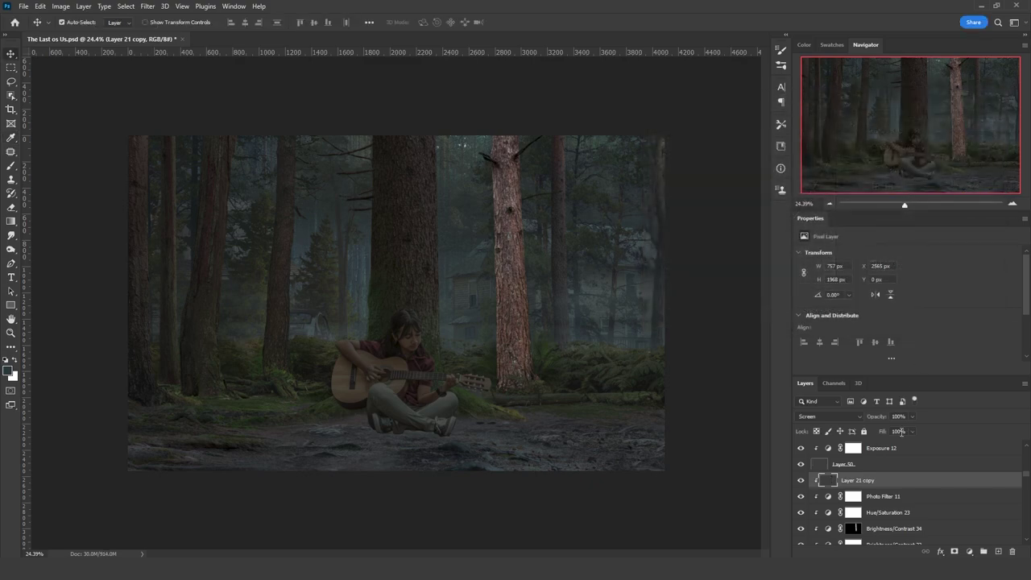
Add a layer mask to Layer 21 copy and fill it with black
click(952, 551)
key(ctrl+i)
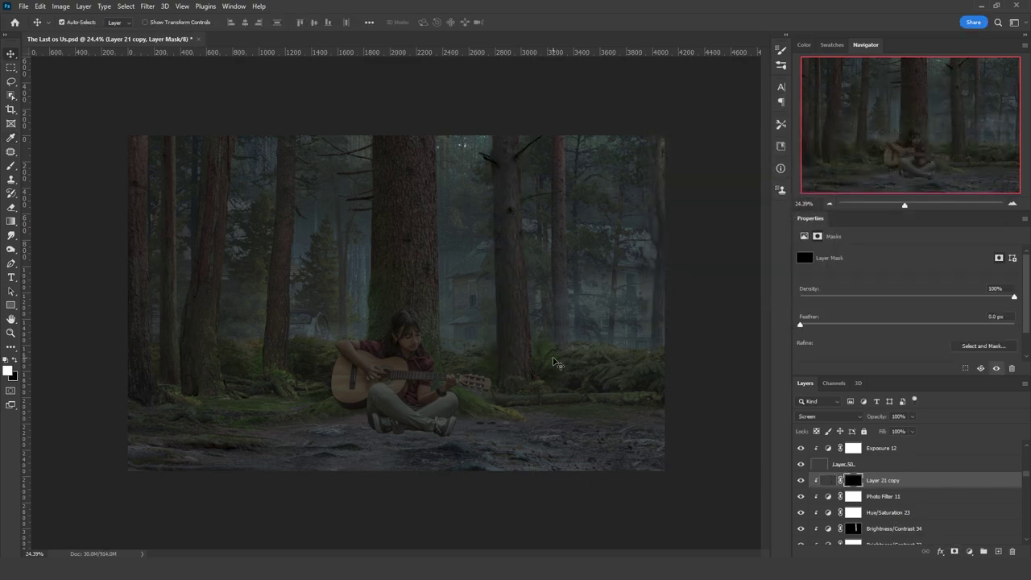
key(i)
key(shift+BackSpace)
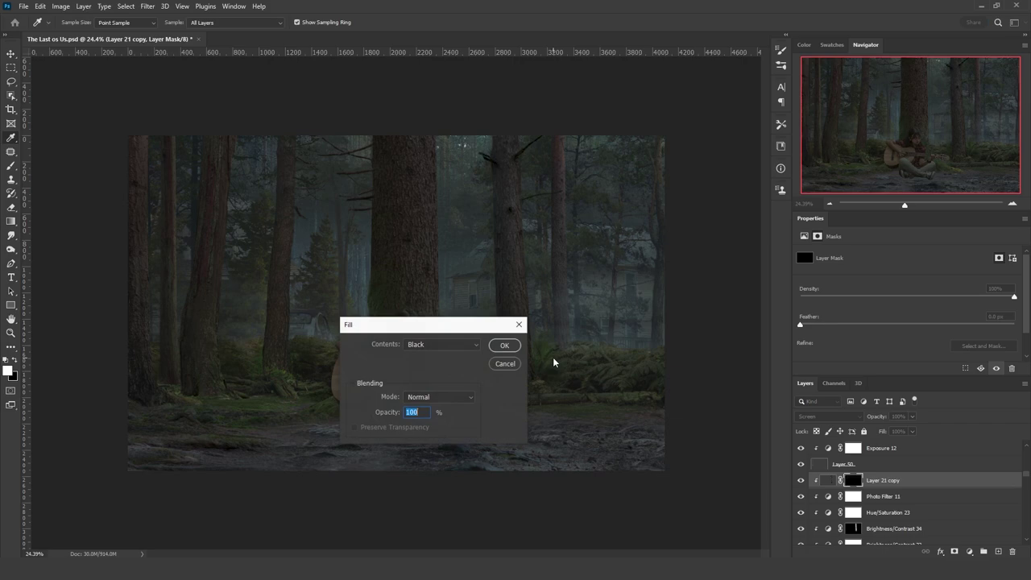
click(441, 345)
click(490, 346)
click(504, 344)
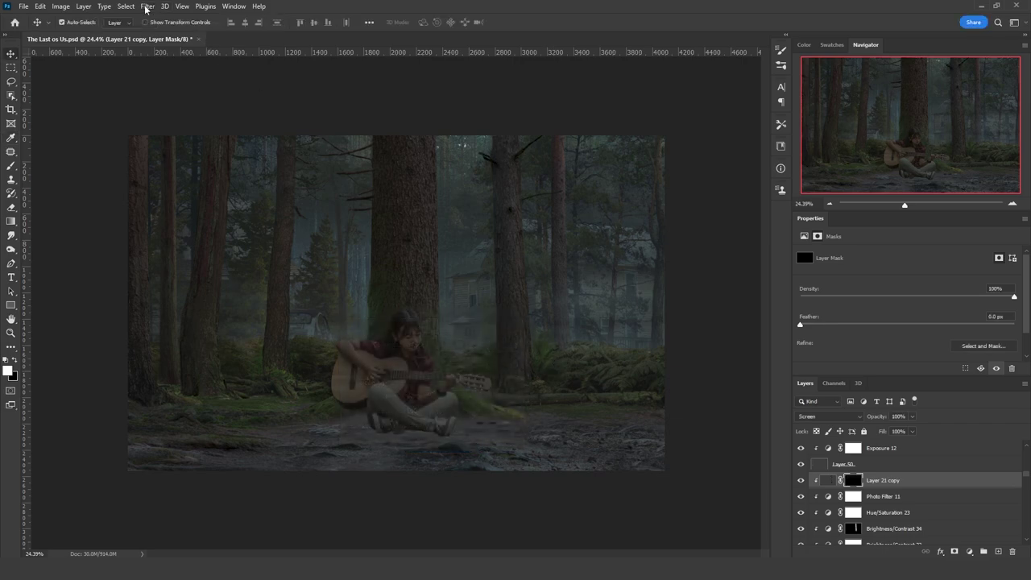
Render Clouds into the Layer 21 copy mask and raise the mask's Levels black input to about 68
click(148, 5)
mouse_move(250, 198)
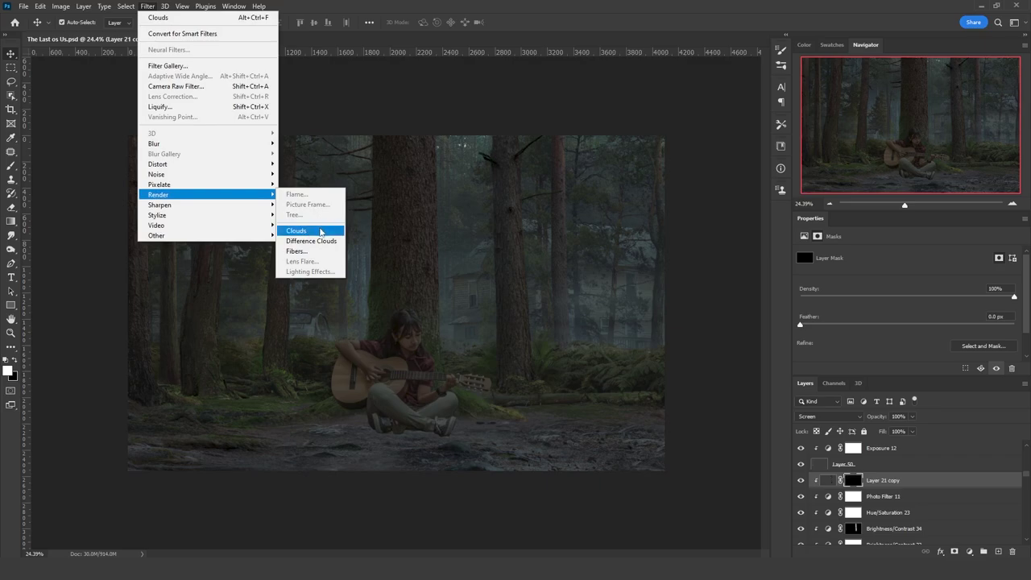
click(320, 231)
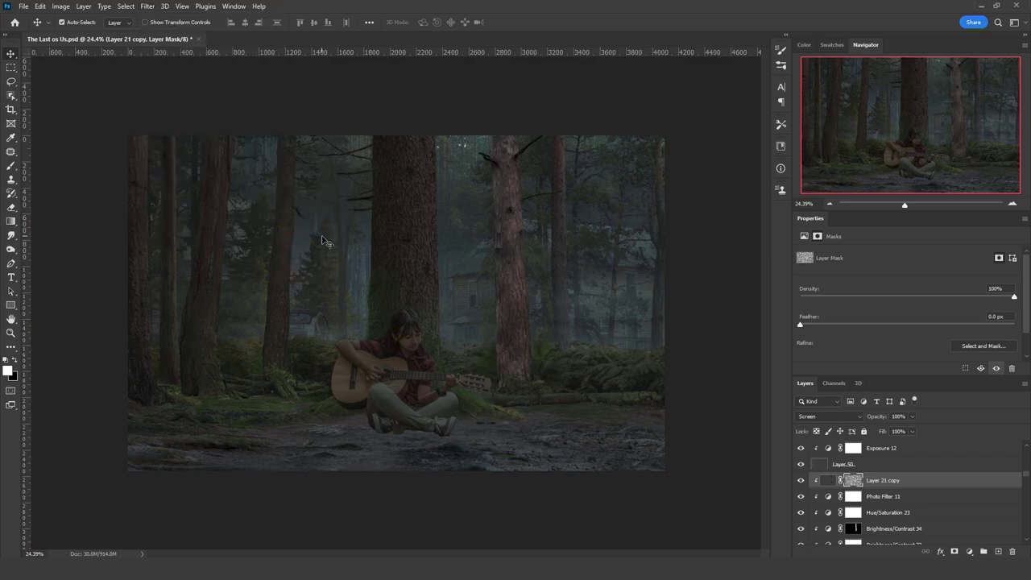
key(ctrl+l)
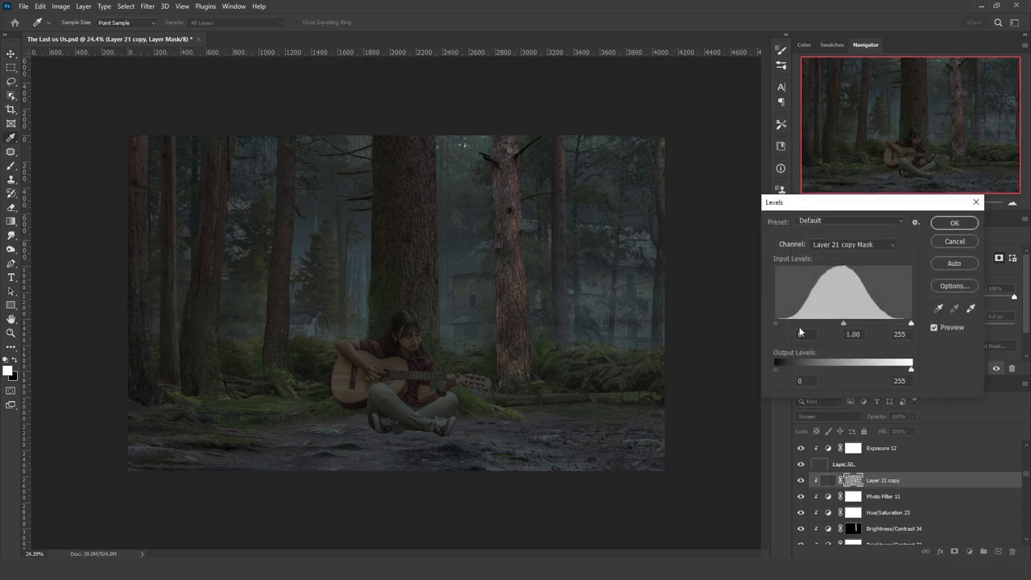
drag(775, 322, 811, 323)
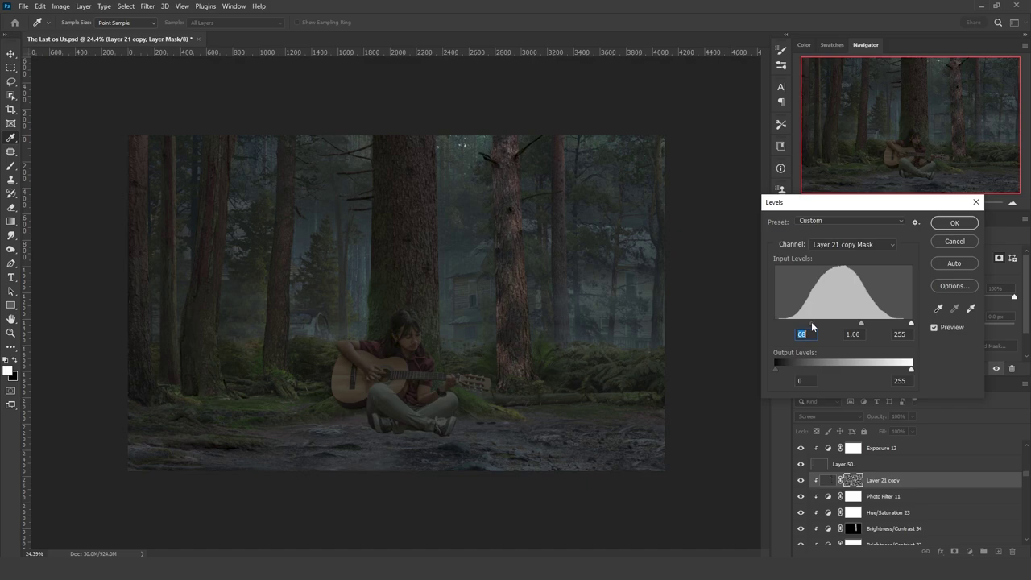
click(953, 223)
Paint black on the Layer 21 copy mask with a soft brush to soften the highlights along the trunk's left edge
click(11, 169)
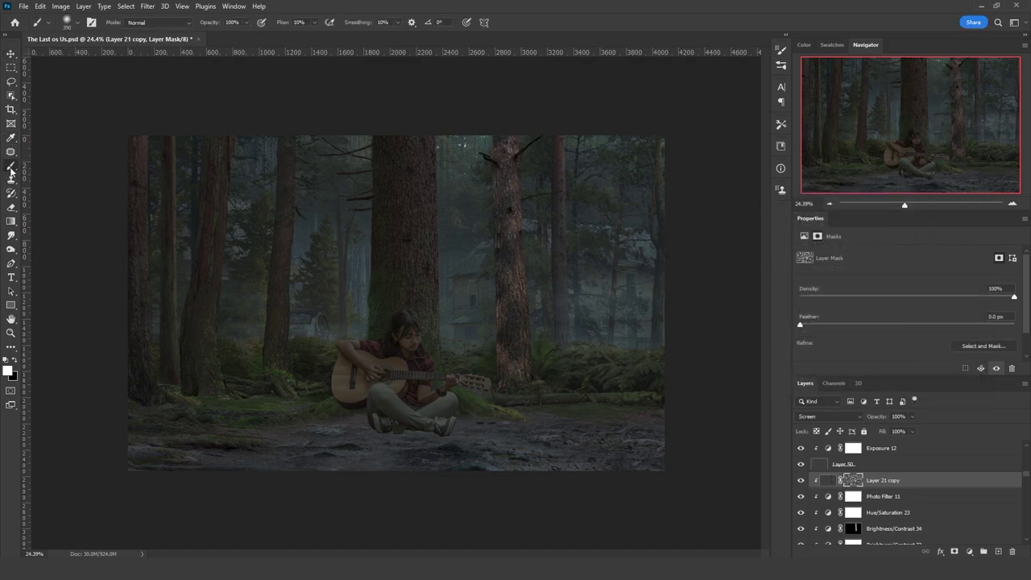
key(x)
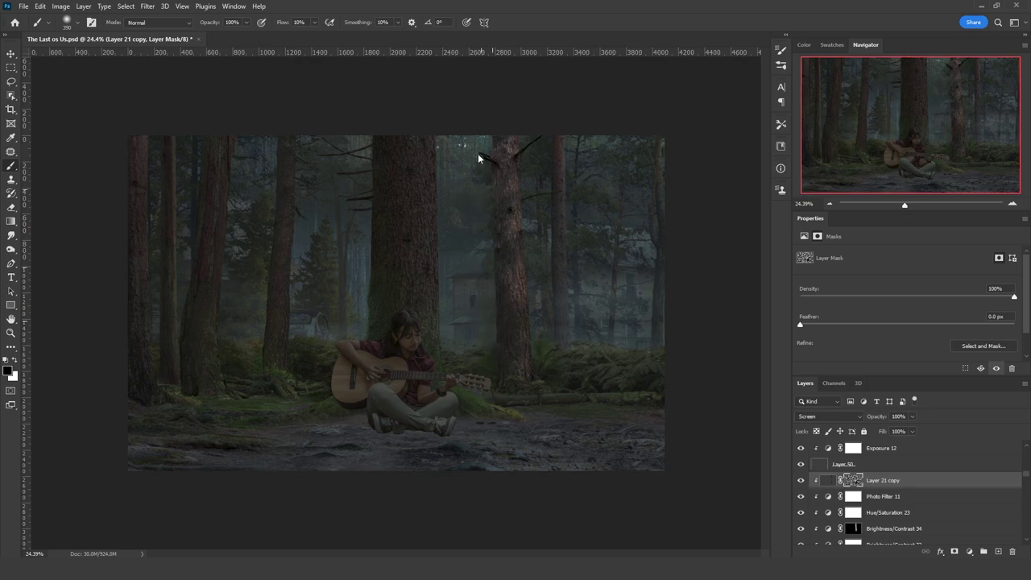
mouse_move(475, 316)
mouse_down()
mouse_move(483, 292)
mouse_move(488, 313)
mouse_move(487, 287)
mouse_up()
Warm the Layer 21 copy bark with Color Balance, setting midtone red to +10 and adjusting the yellow-blue balance
click(828, 480)
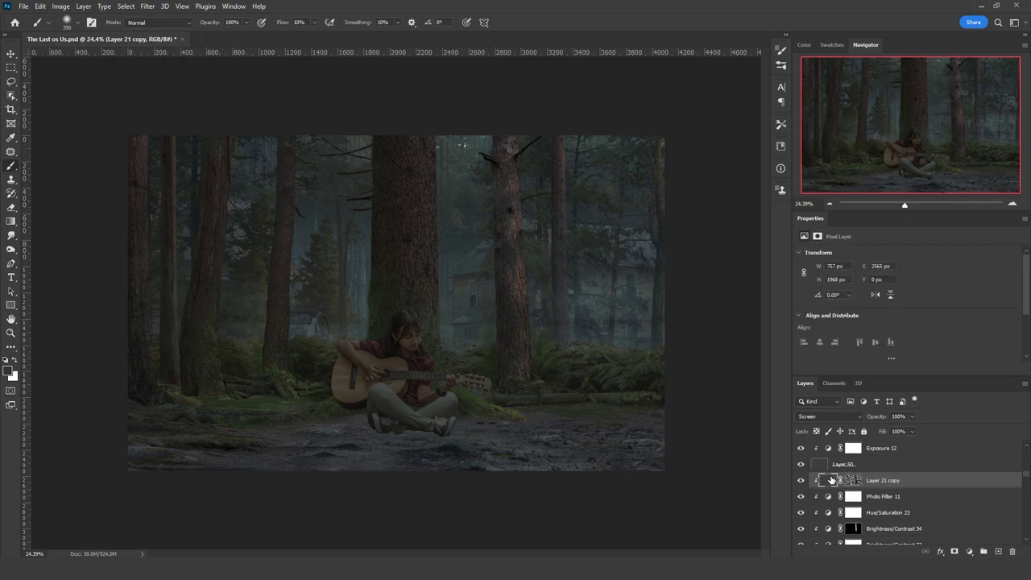
key(ctrl+u)
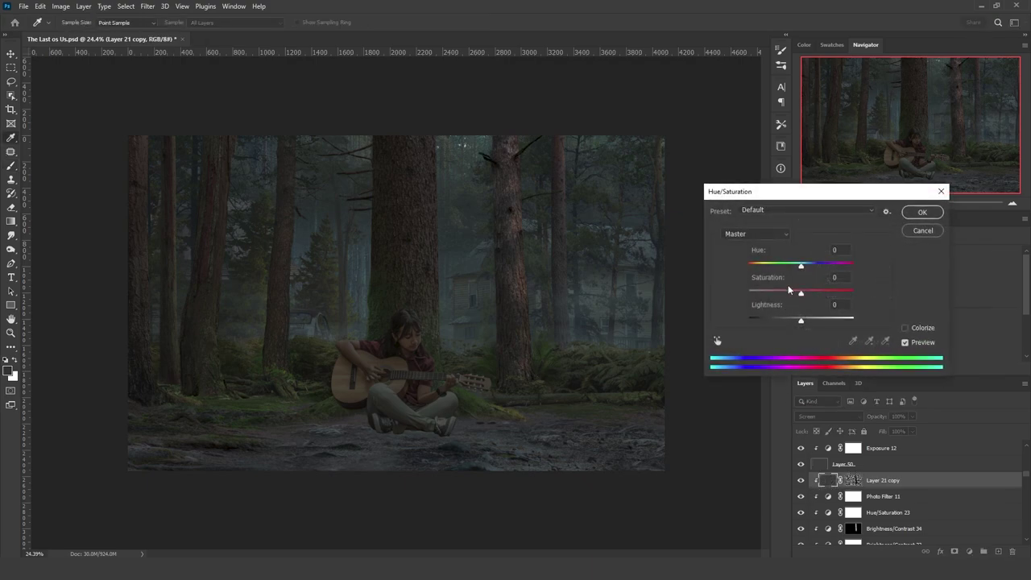
click(916, 232)
key(ctrl+b)
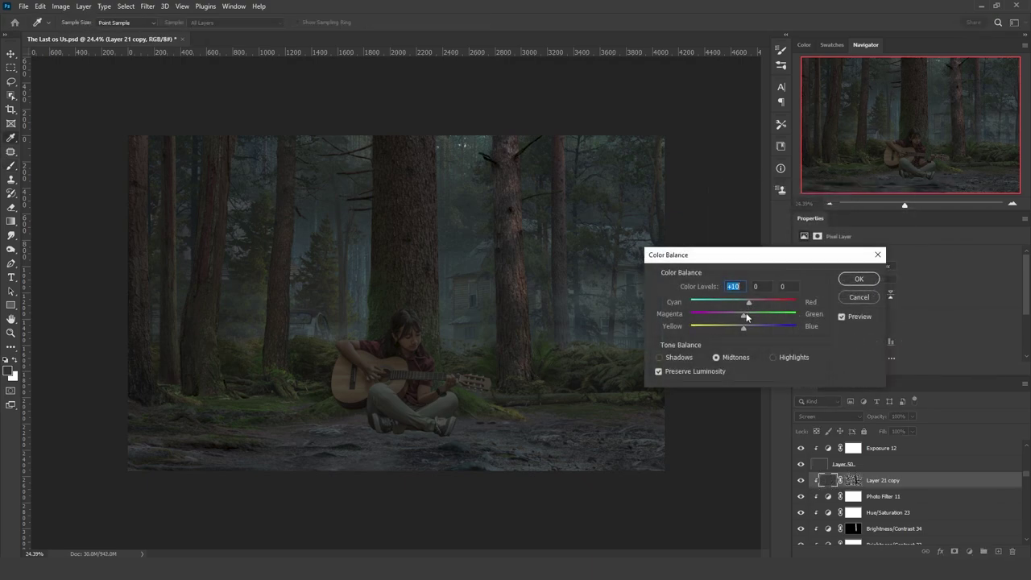
mouse_move(738, 329)
mouse_down()
mouse_move(745, 318)
mouse_move(740, 324)
mouse_up()
click(852, 284)
key(b)
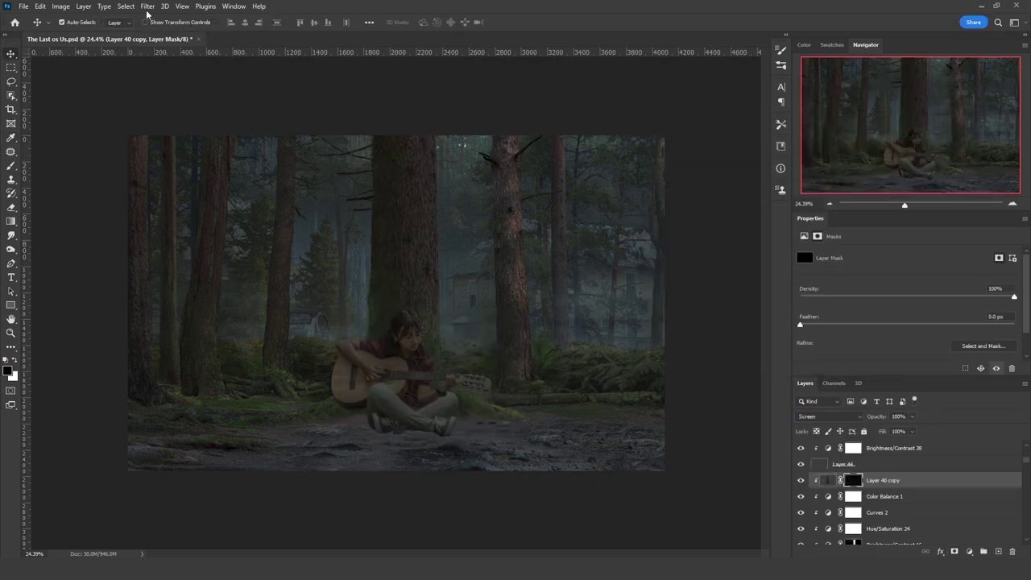
Fill the Layer 40 copy mask with clouds and scale the mask to 150% width and 90% height
key(ctrl+l)
key(ctrl+t)
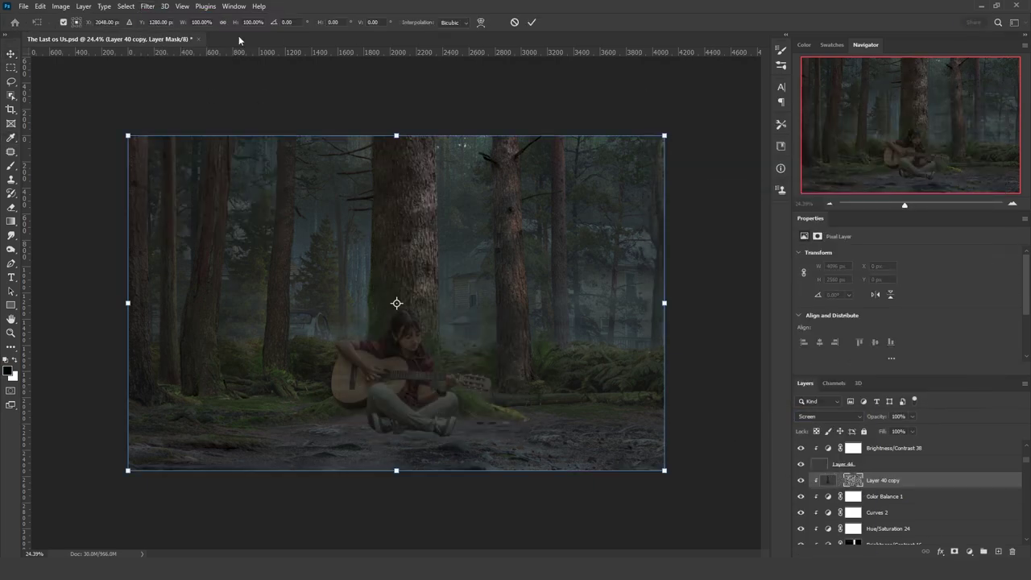
click(237, 22)
text(150)
click(223, 22)
click(238, 22)
text(90)
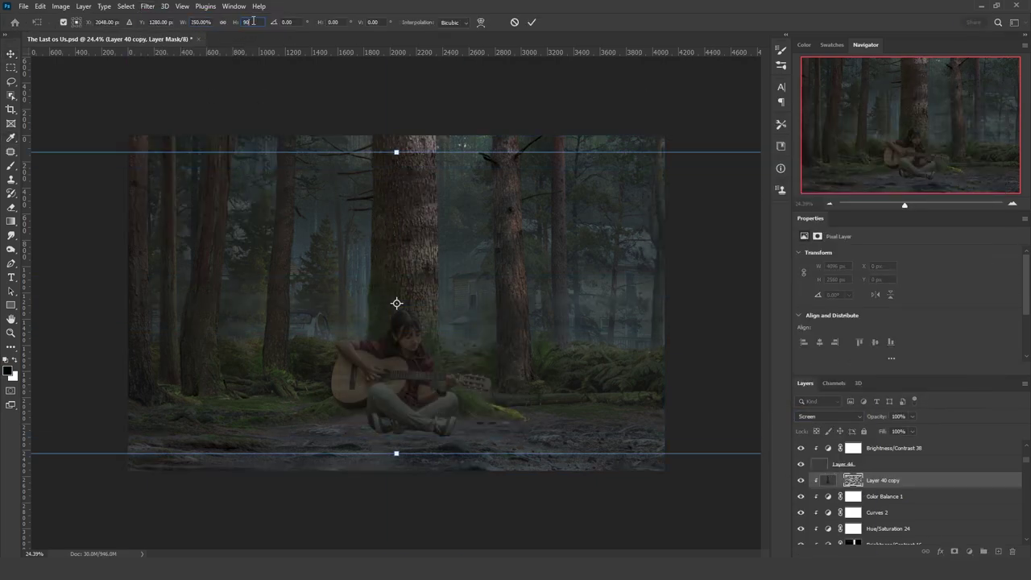
key(Return)
Raise the Levels black input of the Layer 40 copy mask to about 23
key(ctrl+l)
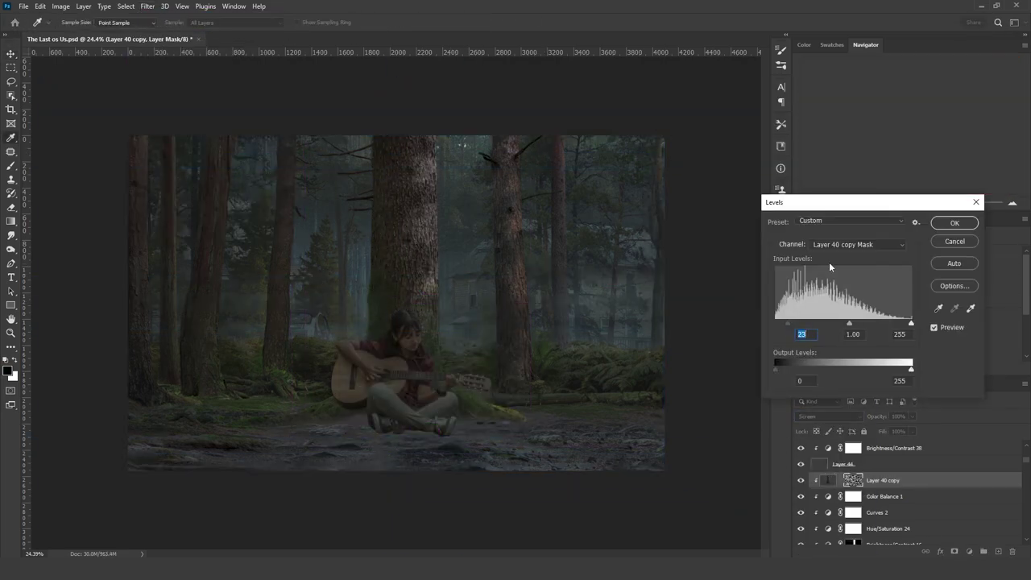
key(Return)
key(b)
Break up the Layer 43 copy highlights on the far-left trunk by adjusting its mask with Levels
key(v)
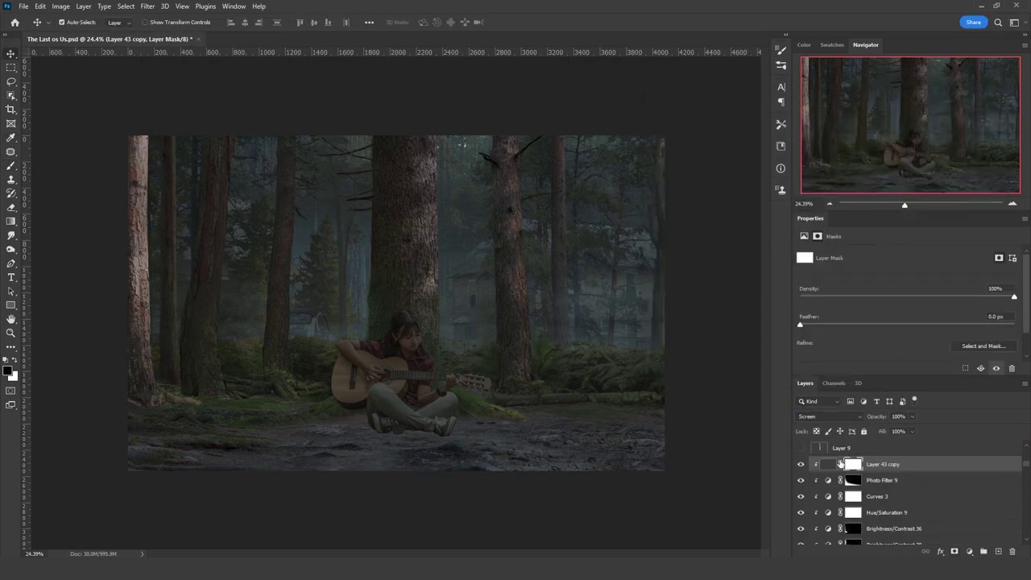
key(ctrl+l)
key(Return)
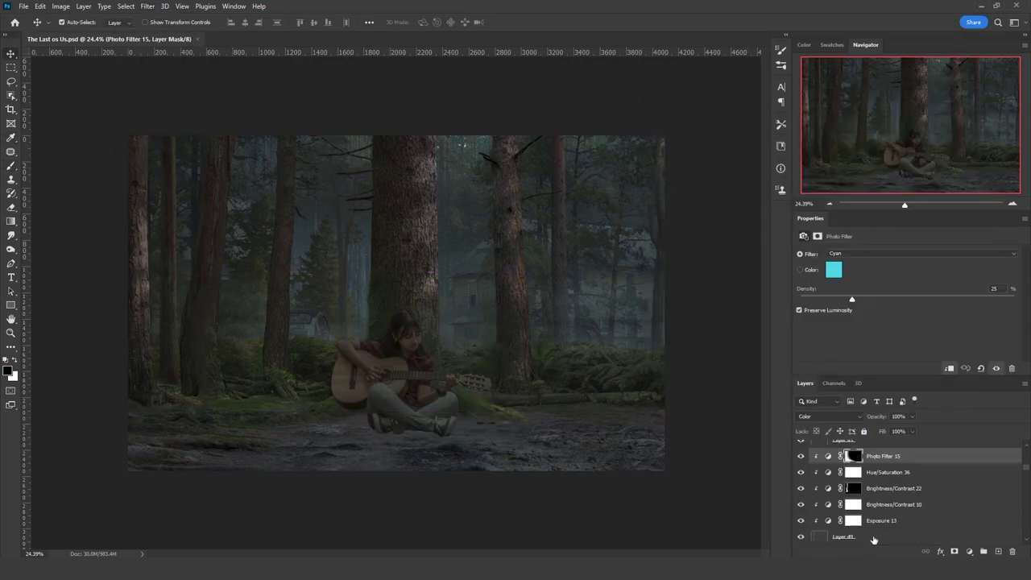
Duplicate Layer 49 above Photo Filter 15 in its clipping group and adjust the copy's tone and saturation
drag(874, 538, 873, 451)
key(ctrl+l)
key(Return)
key(ctrl+u)
key(Return)
Render Clouds into the Layer 49 copy mask and refine it with Levels, setting white input to 202 and darkening the midtones
click(147, 5)
click(154, 17)
key(ctrl+l)
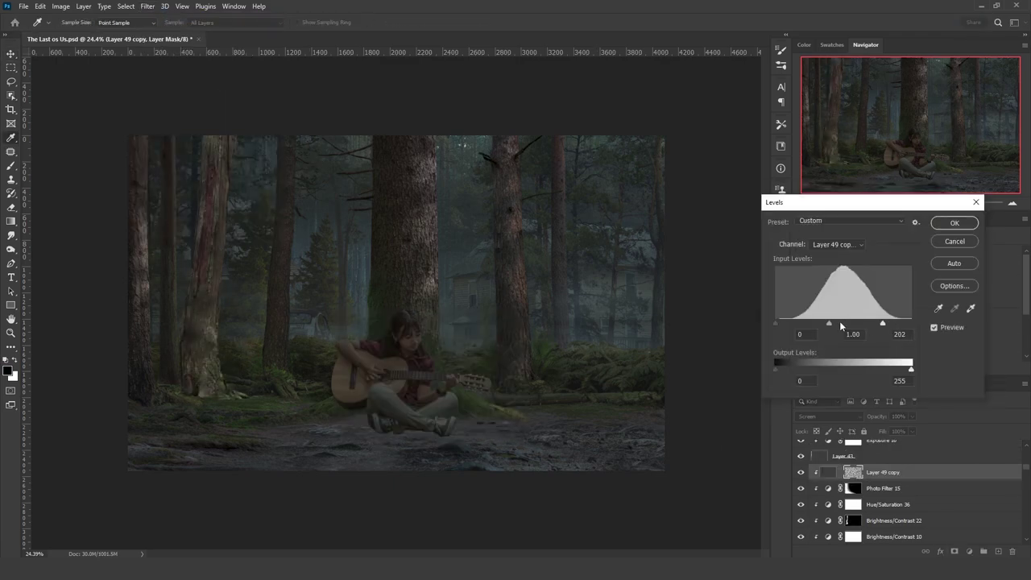
drag(828, 323, 846, 323)
key(Return)
key(b)
Shift the Layer 49 copy bark toward blue with Color Balance
click(827, 472)
key(ctrl+b)
drag(742, 328, 750, 329)
click(849, 280)
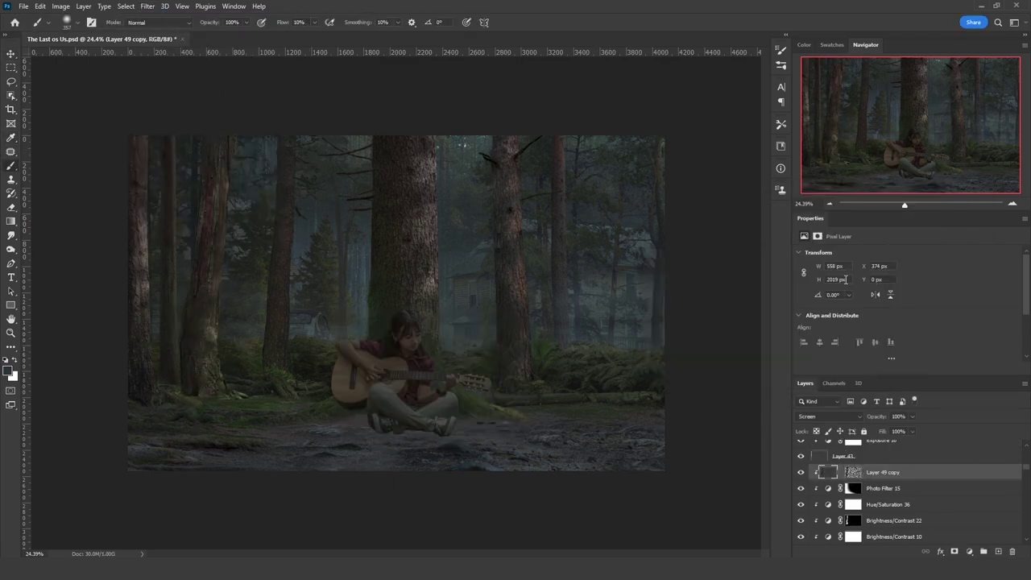
key(v)
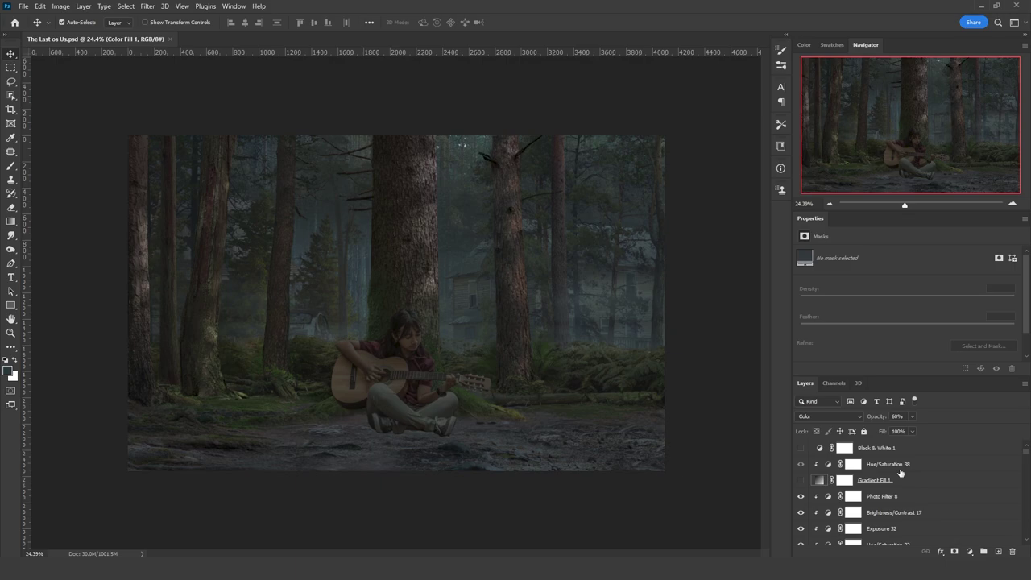
Create a new layer above Hue/Saturation 38 and fill it with black at 100% opacity
click(896, 467)
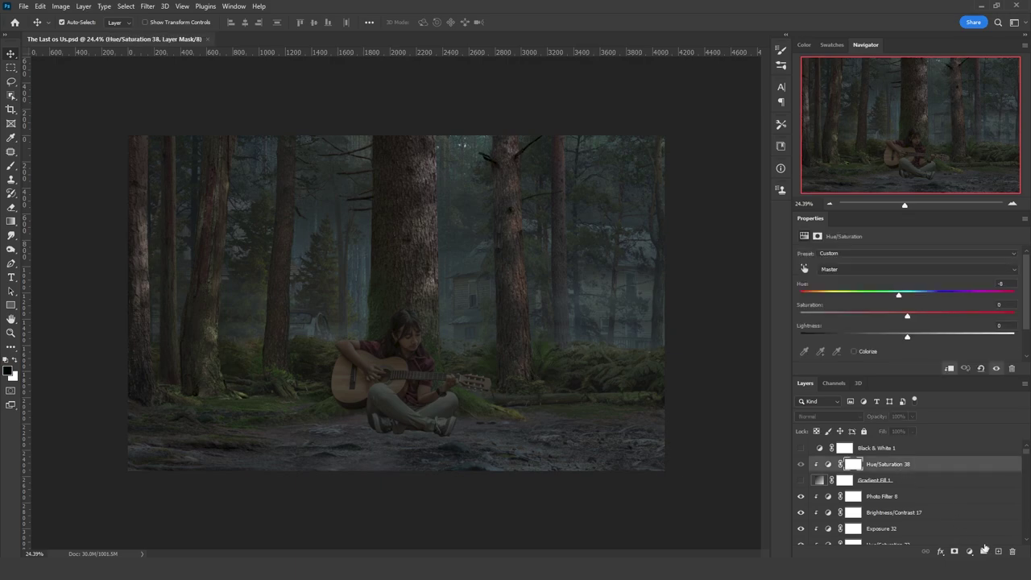
click(997, 551)
key(shift+F5)
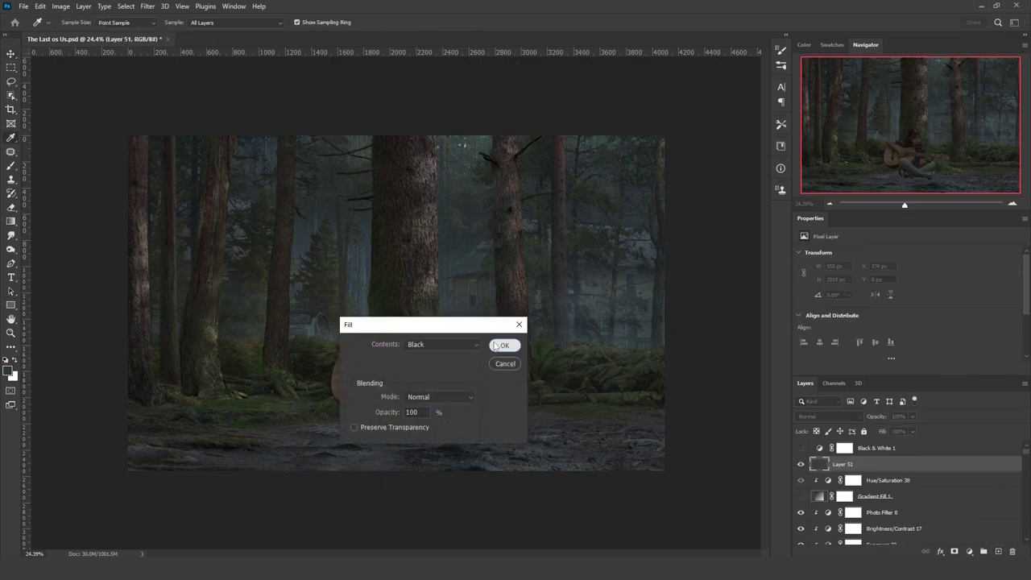
click(504, 344)
click(148, 6)
click(159, 18)
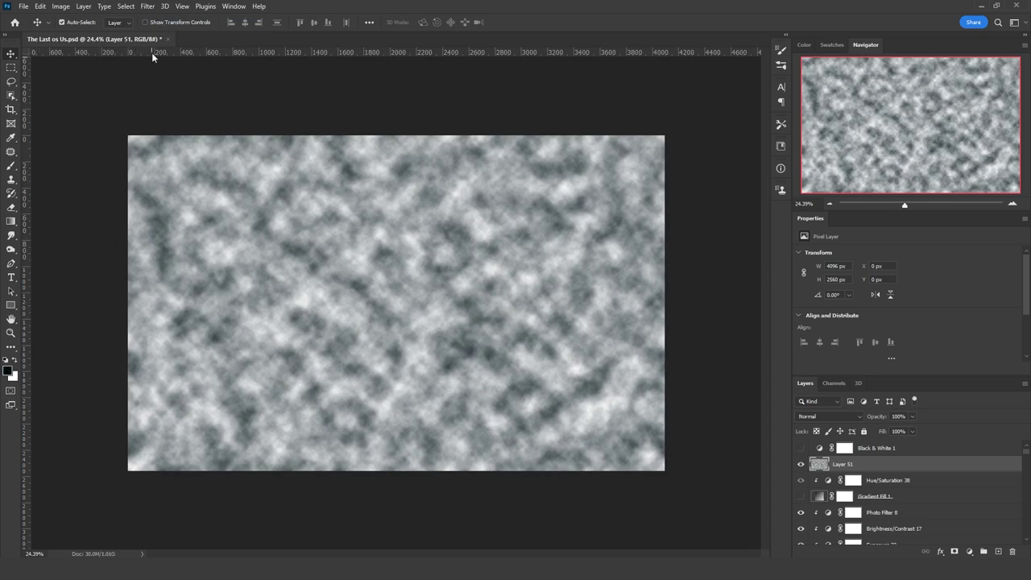
key(ctrl+z)
Render black-and-white Clouds across the new layer
click(148, 7)
click(159, 17)
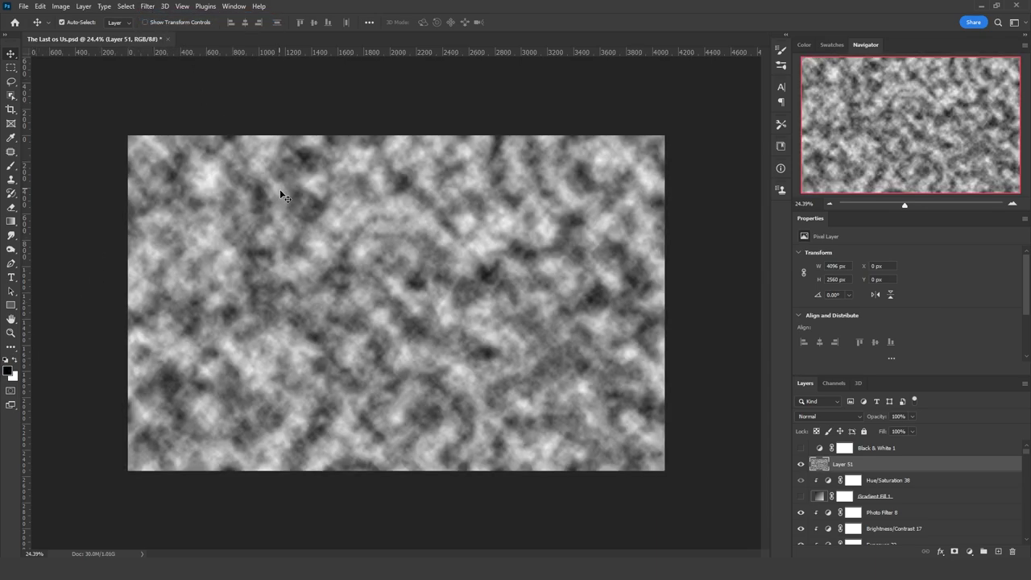
Create a new layer between the clouds layer and Hue/Saturation 38 and fill it with black at 100% opacity
click(854, 480)
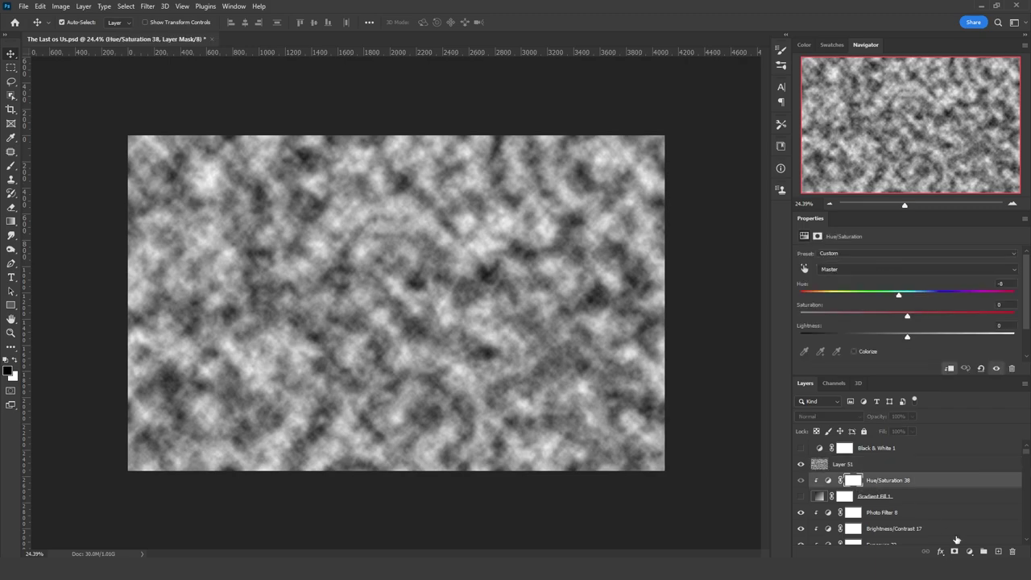
click(996, 553)
key(shift+F5)
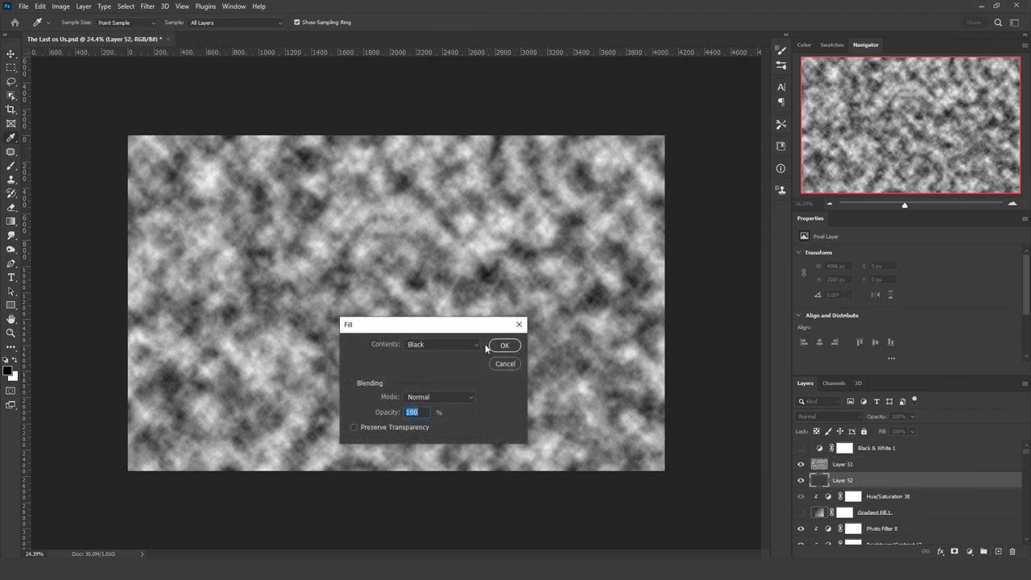
click(505, 345)
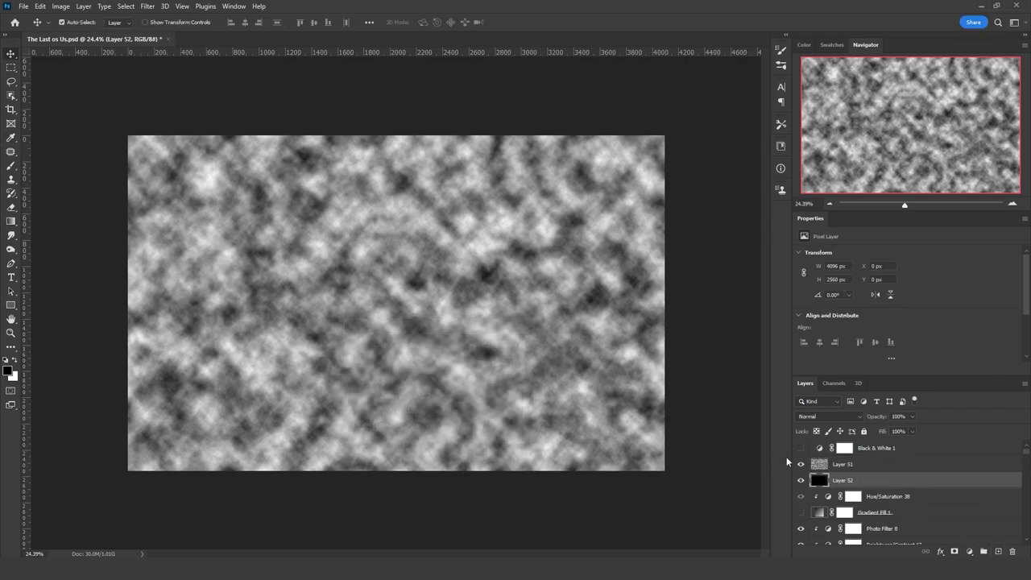
Set the clouds layer to Vivid Light and turn it into hard white patches with Levels, setting white input to 168
click(826, 462)
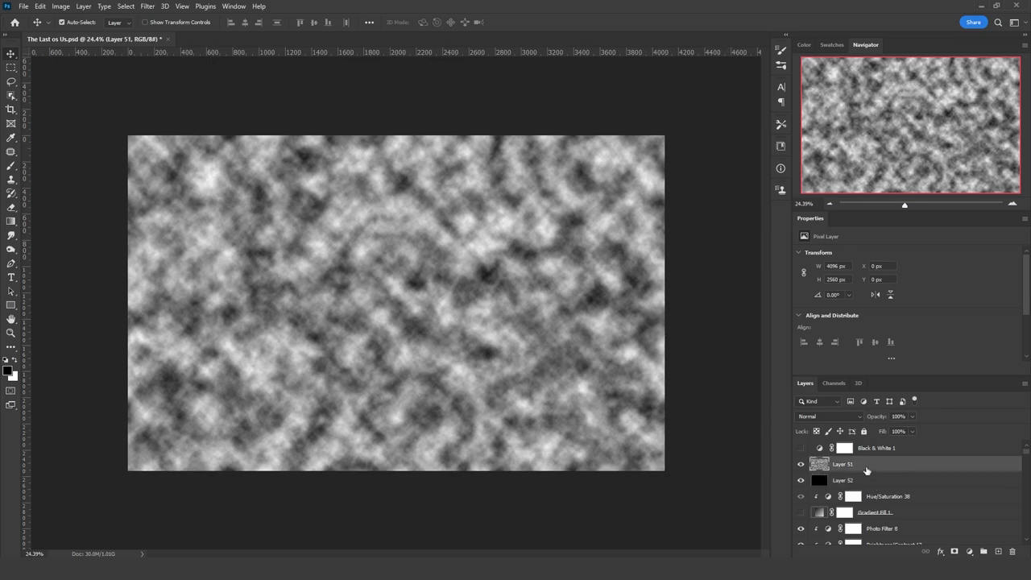
click(824, 413)
click(818, 445)
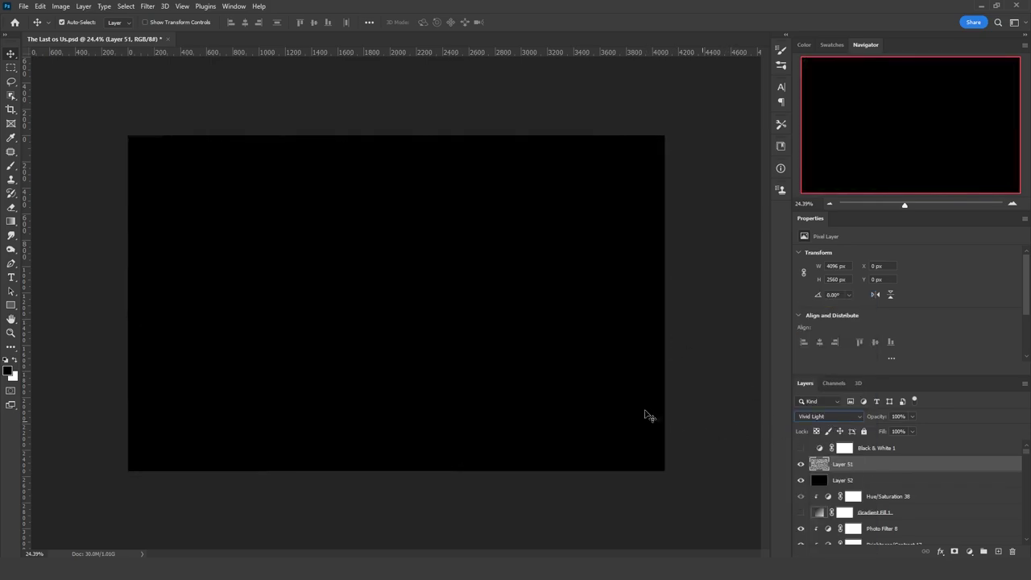
key(ctrl+l)
drag(911, 323, 865, 324)
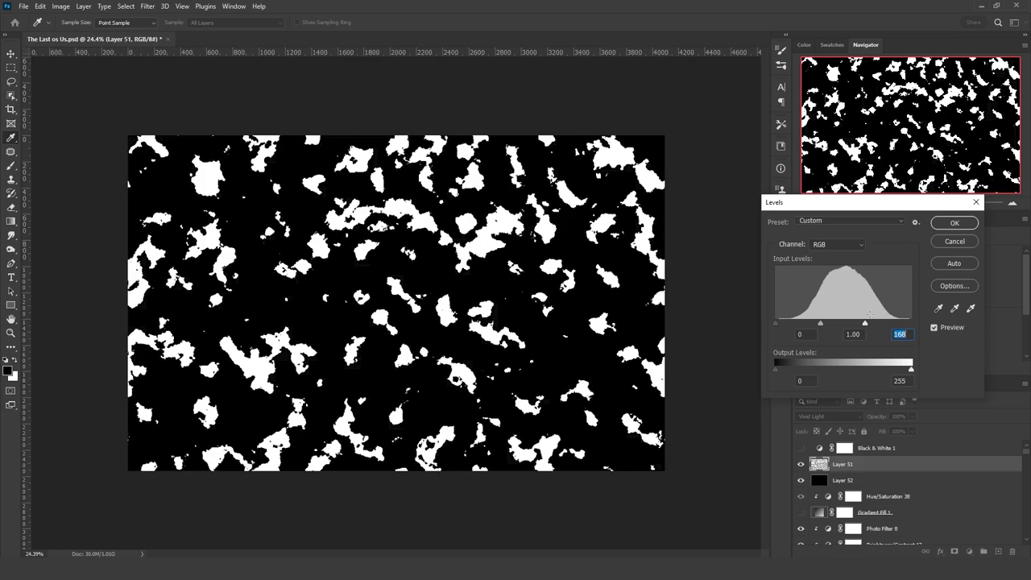
click(952, 223)
Merge the clouds layer with the black layer and hide its blacks by raising the This Layer black point in Blend If
shift+click(861, 480)
key(ctrl+e)
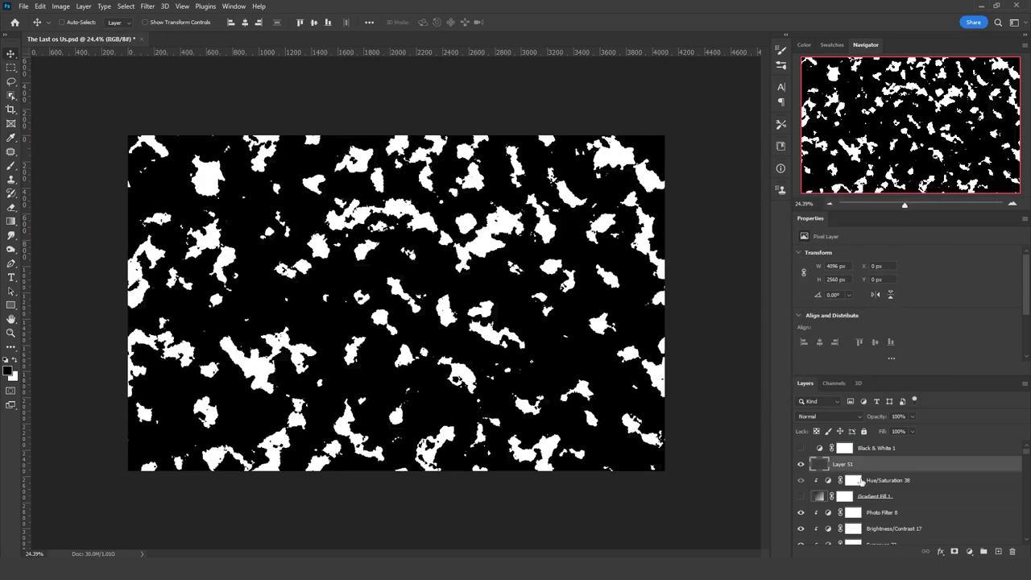
double_click(871, 466)
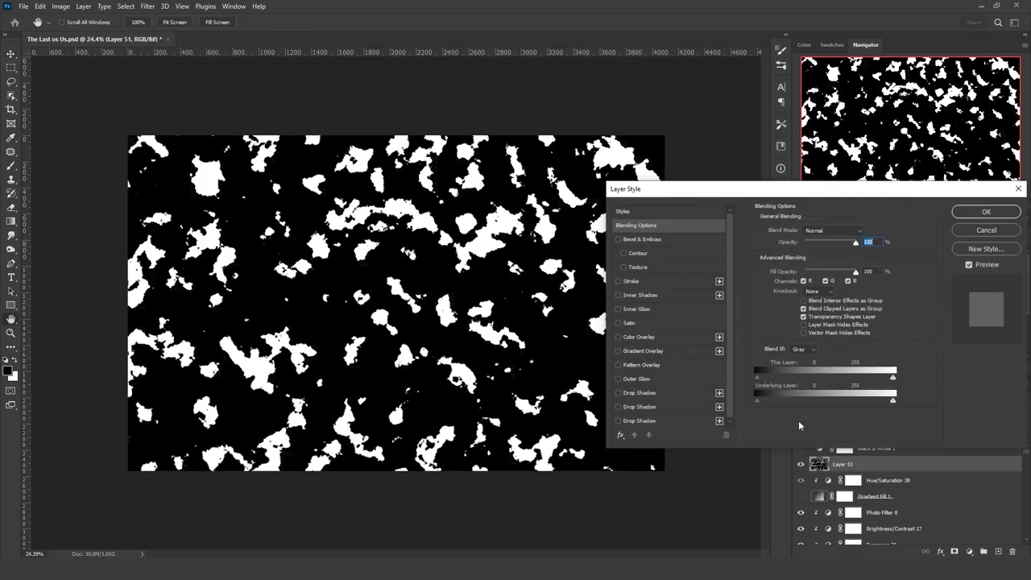
drag(764, 380, 803, 379)
click(986, 211)
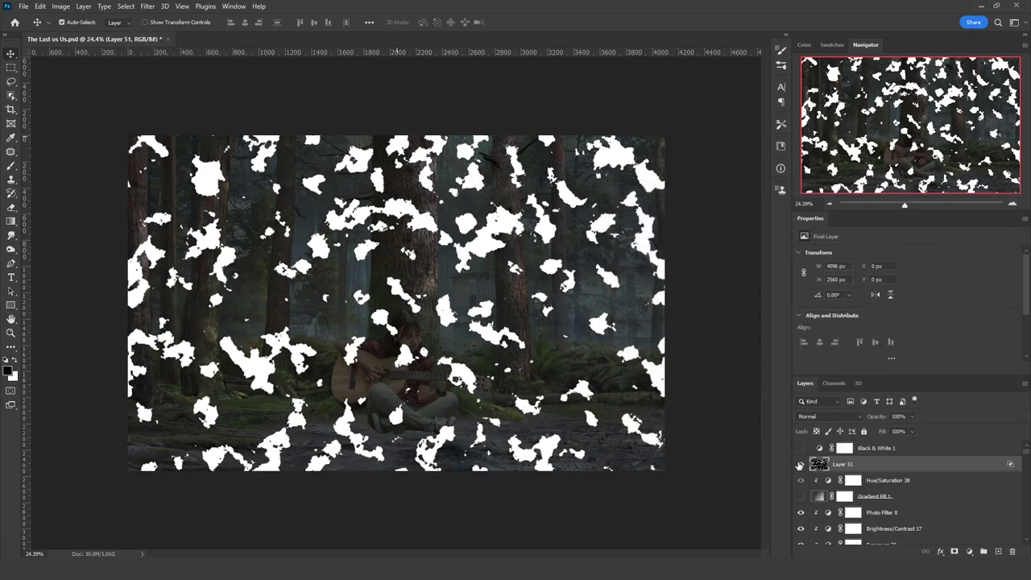
Hide the white patches of Layer 51 and the guitar player on Layer 37
click(799, 465)
click(395, 360)
click(800, 514)
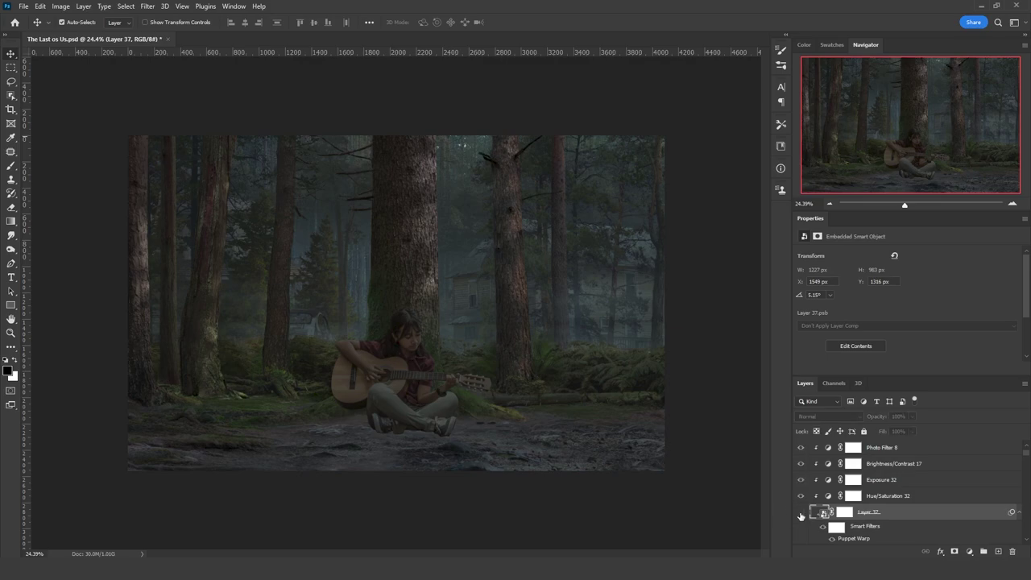
click(800, 513)
scroll(876, 495, up, 2)
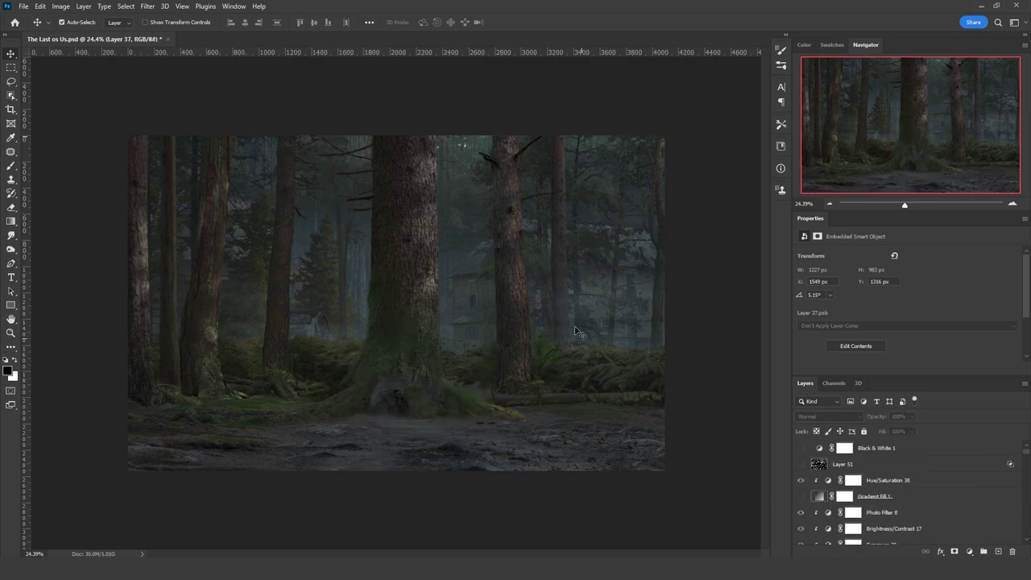
Create a new layer above Black & White 1 holding a merged copy of the visible forest
key(ctrl)
click(886, 450)
click(997, 551)
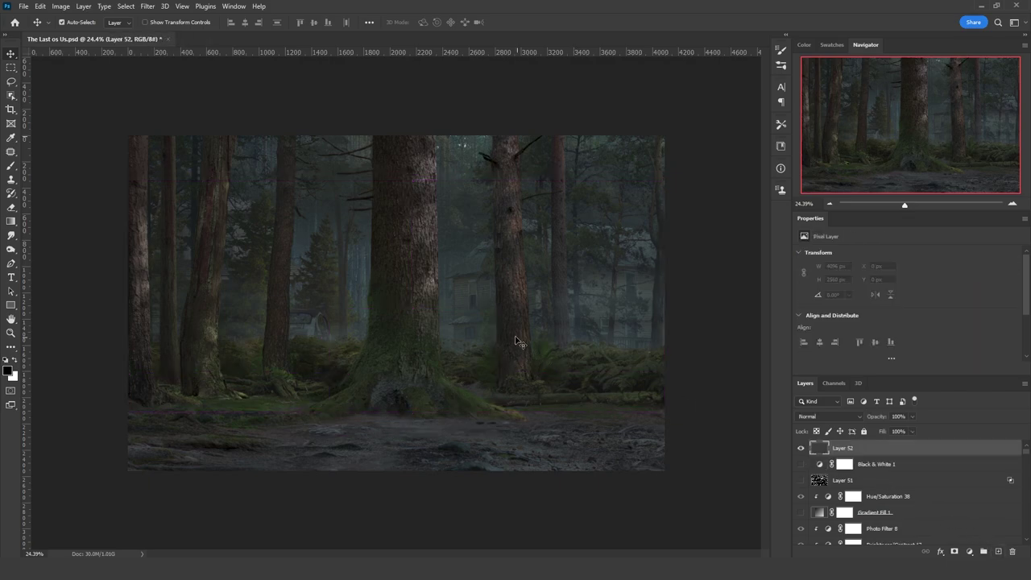
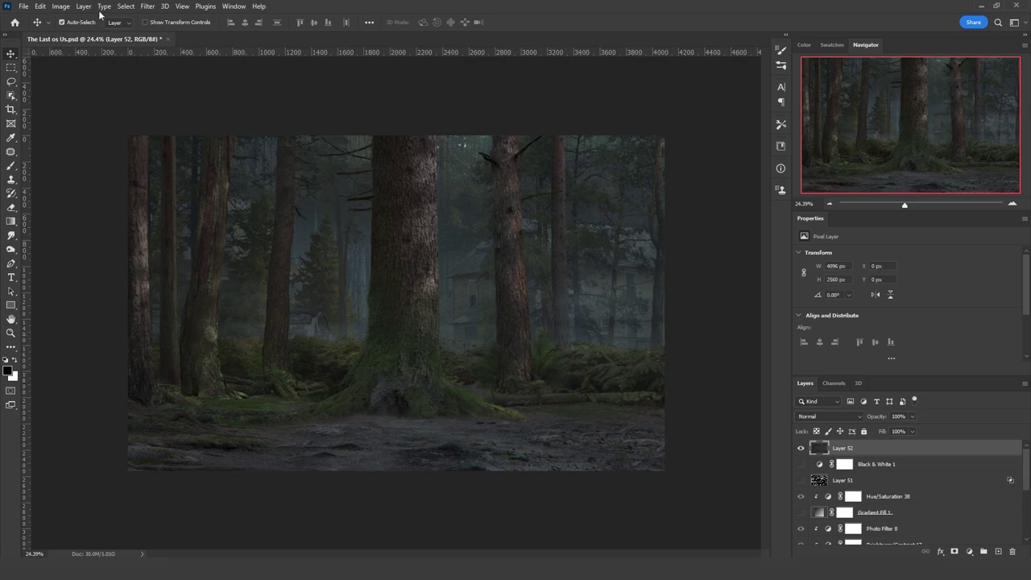
Duplicate Layer 52 into a new document named Displacement
click(61, 5)
mouse_move(83, 6)
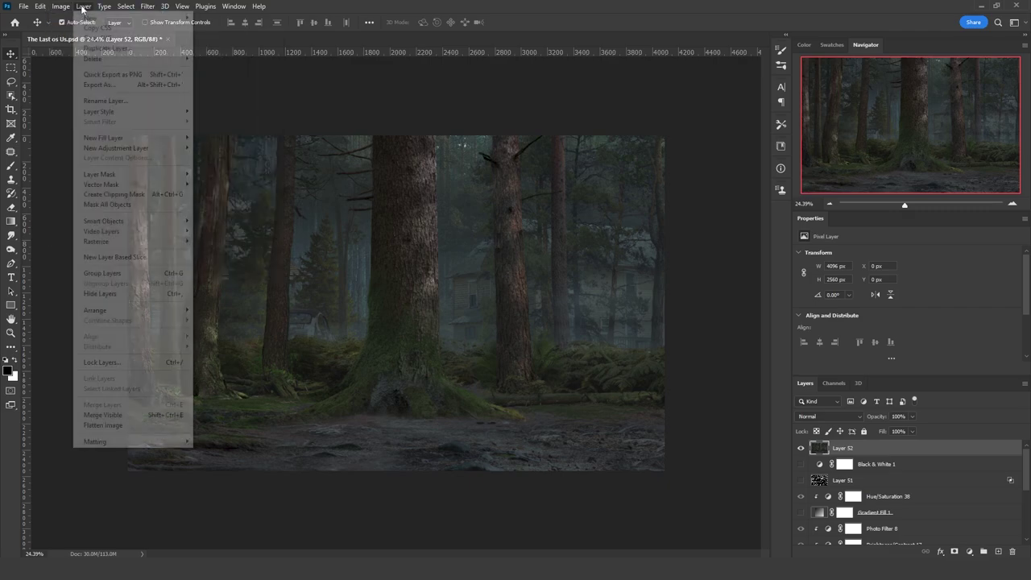
click(105, 48)
click(493, 198)
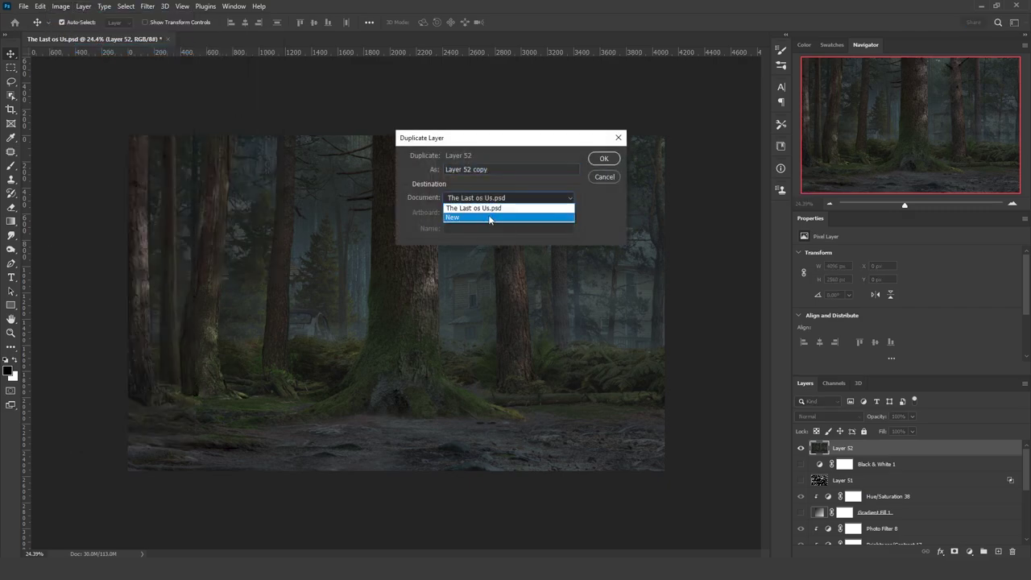
click(490, 218)
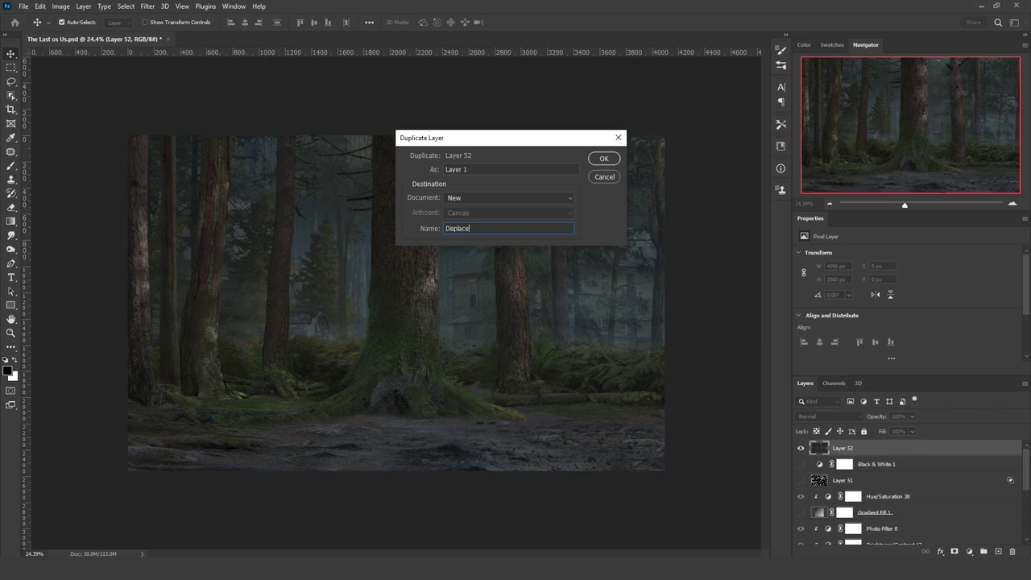
click(600, 157)
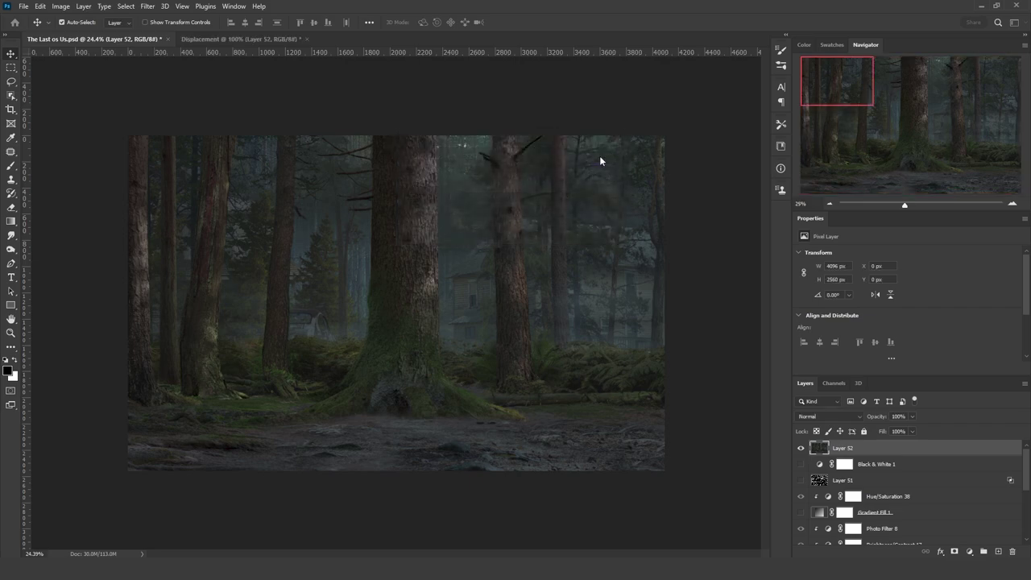
Convert the Displacement document to Grayscale mode
click(62, 8)
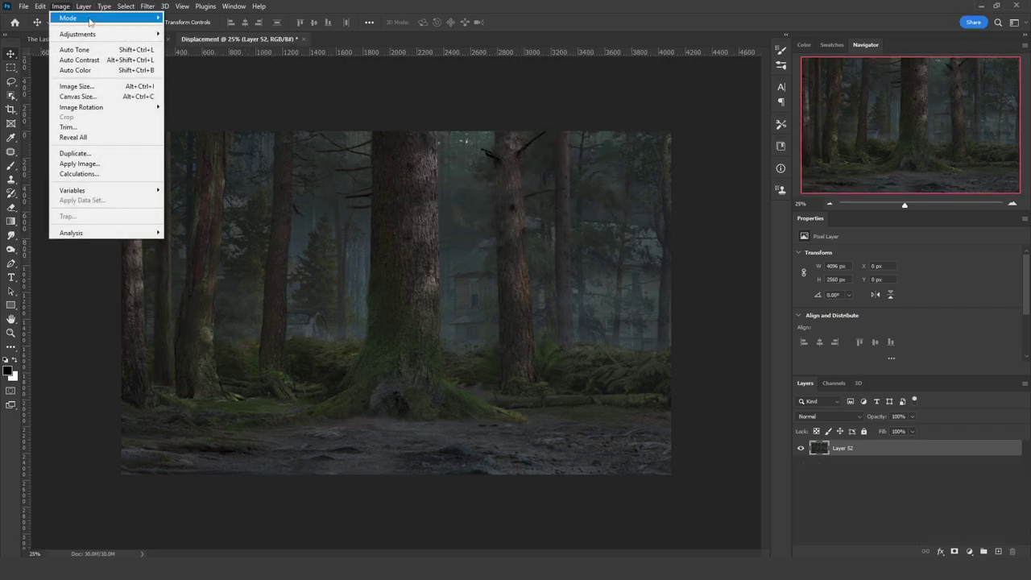
mouse_move(90, 19)
click(190, 29)
click(465, 228)
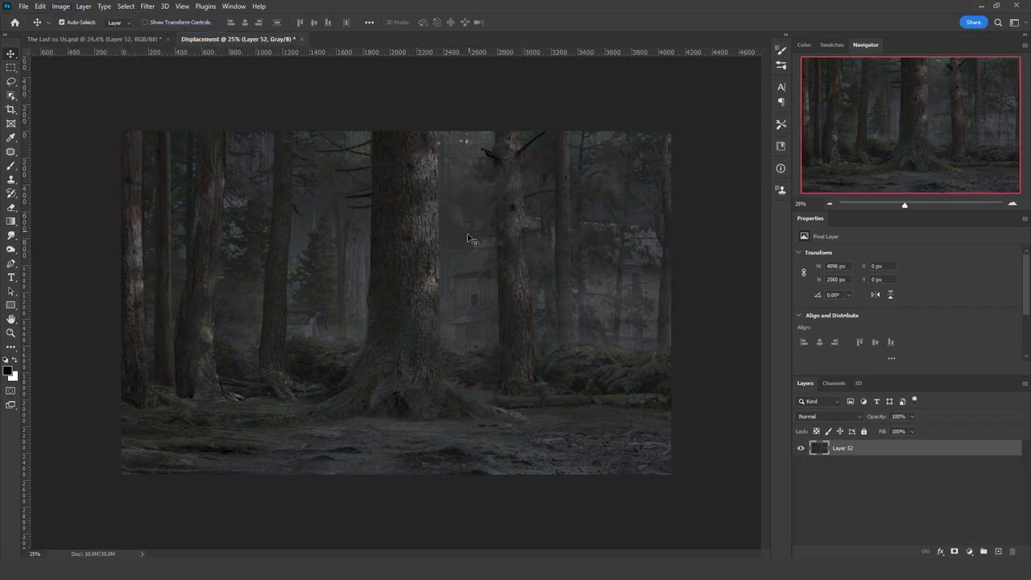
Increase the displacement image's contrast with Levels, setting black input to 10 and white input to 169
key(ctrl+l)
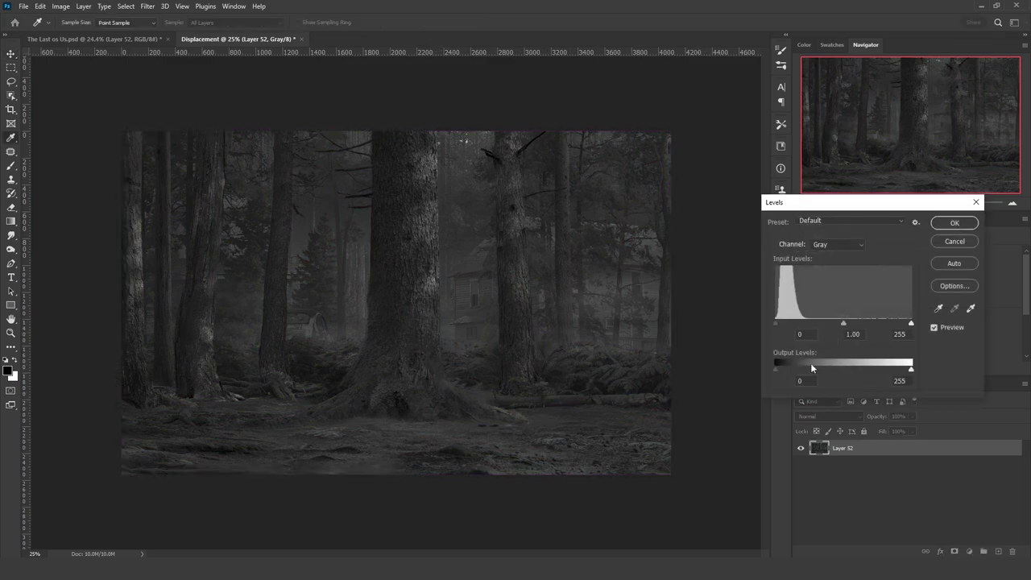
drag(909, 323, 881, 324)
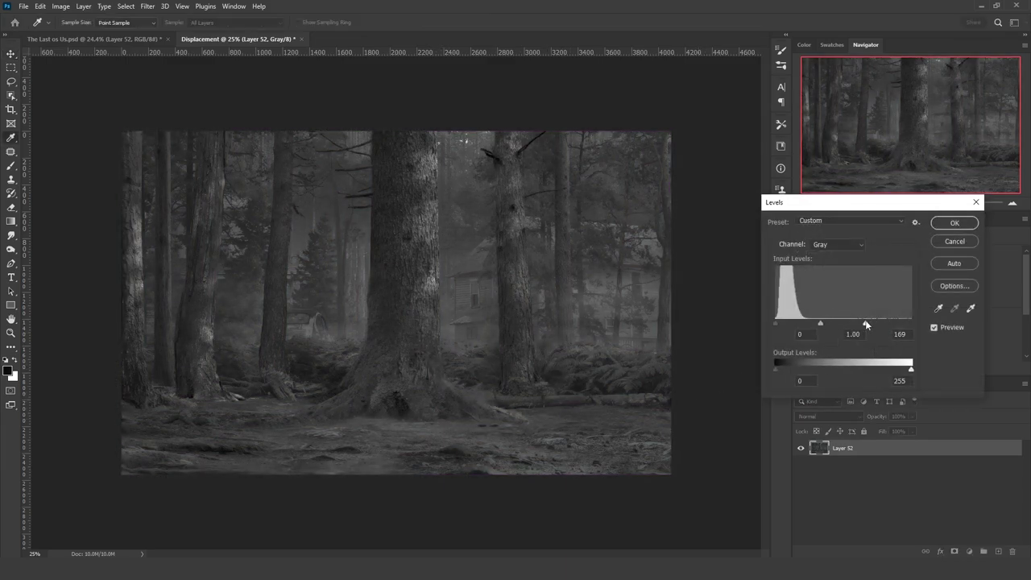
drag(775, 323, 781, 323)
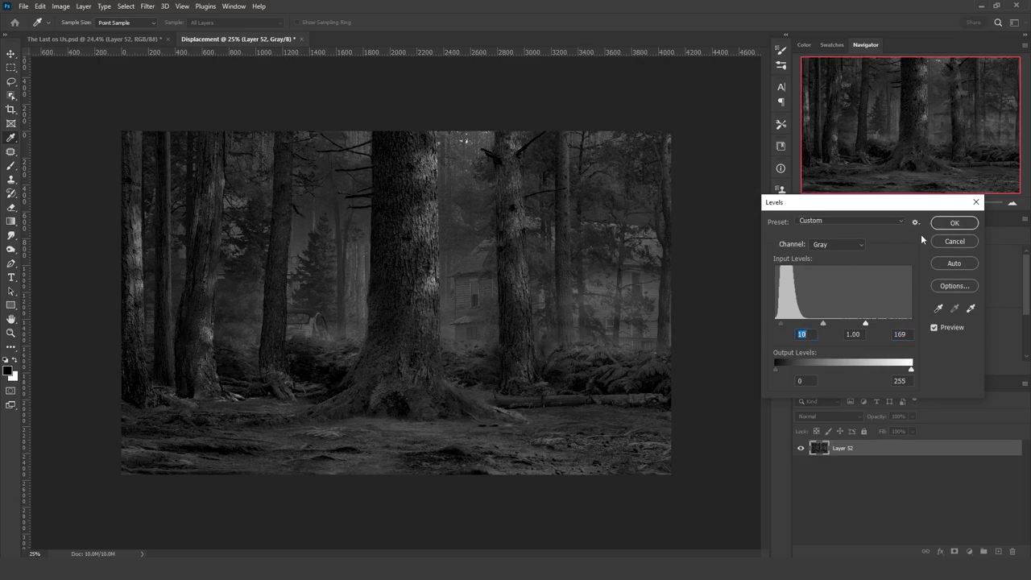
click(952, 223)
click(147, 6)
mouse_move(210, 143)
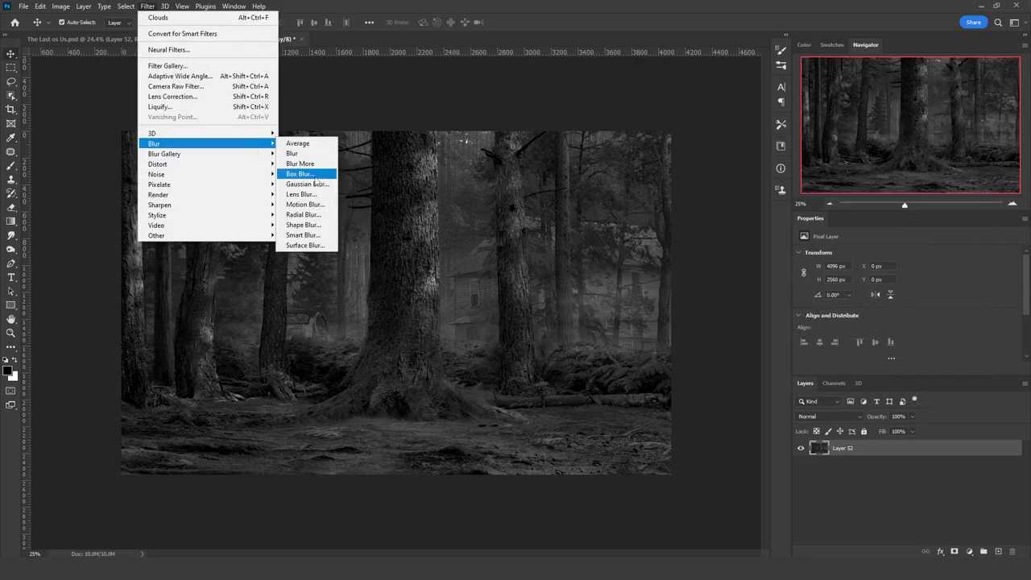
click(306, 183)
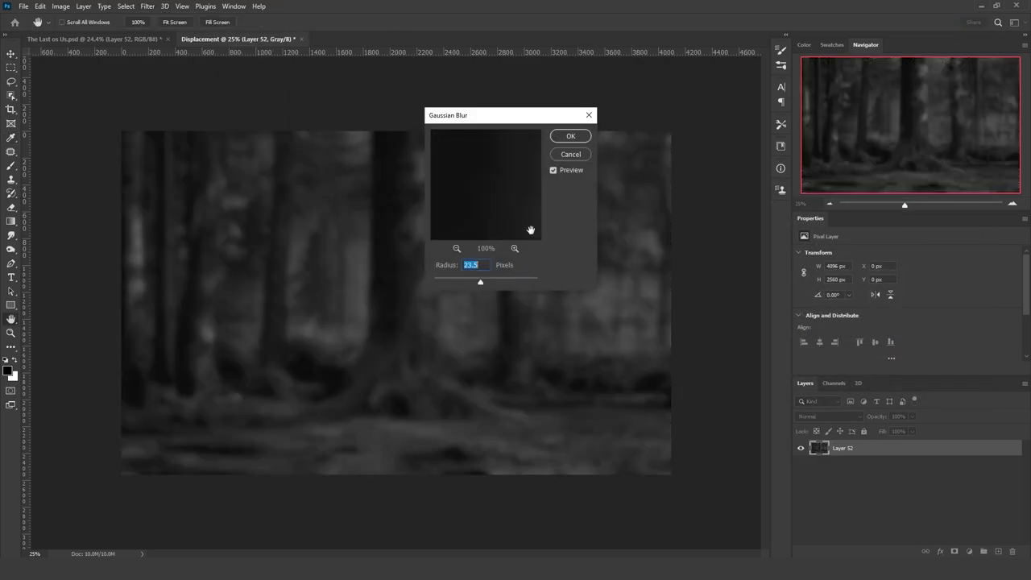
click(570, 153)
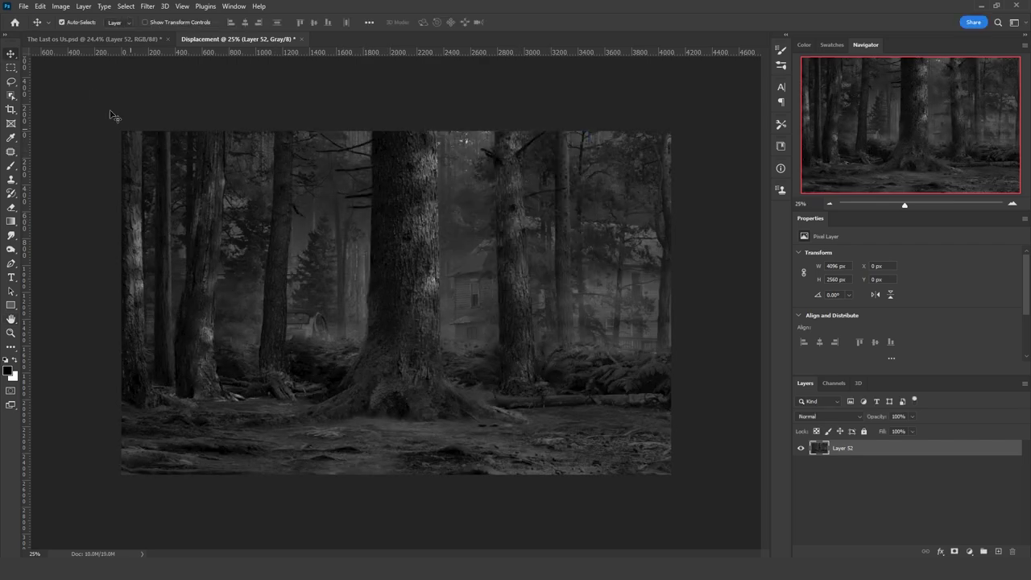
Save the Displacement document
click(24, 6)
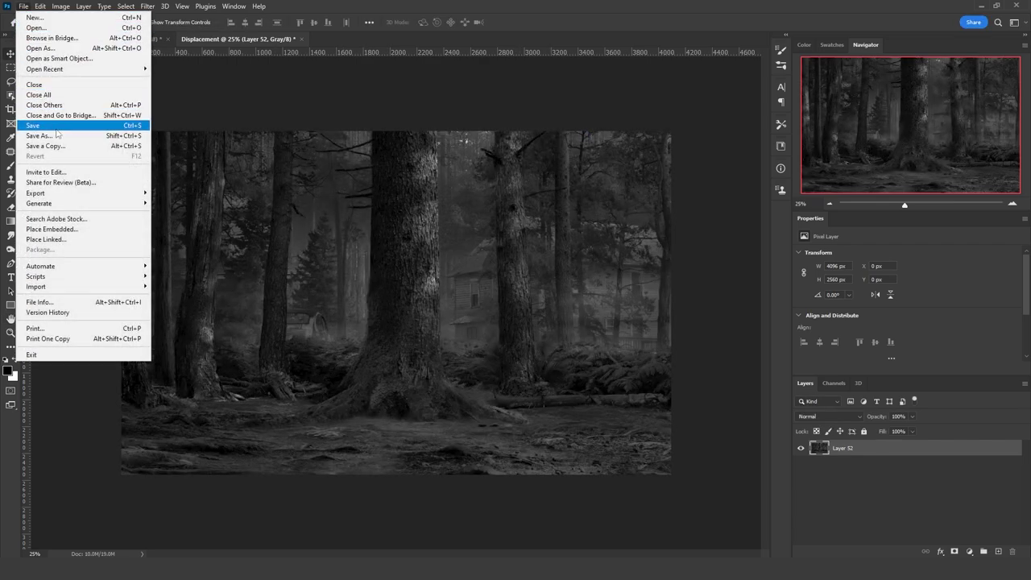
click(58, 127)
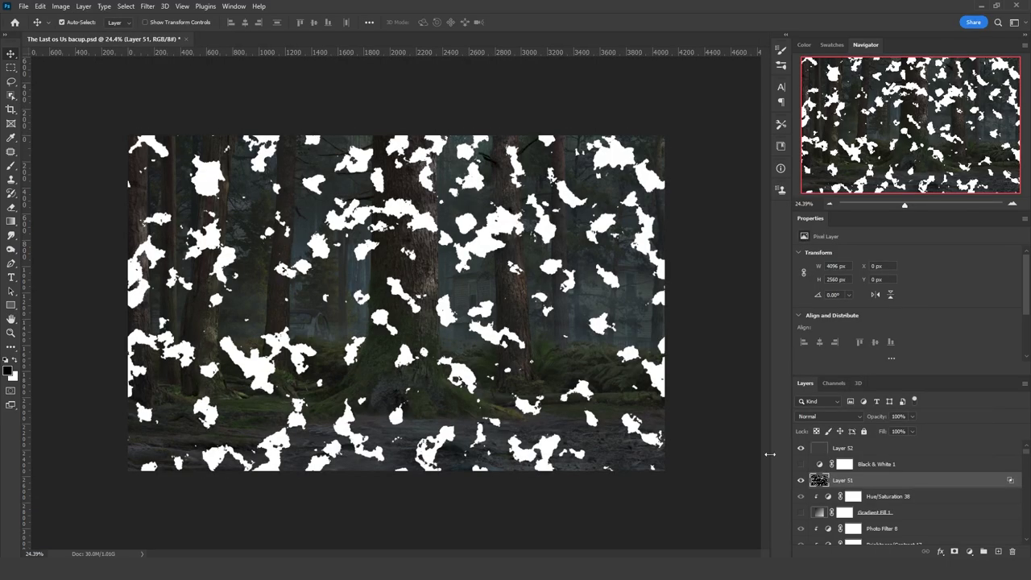
Squash the Layer 51 white patches to 21.68% height over the forest floor and widen their lower edge with Perspective
key(ctrl+t)
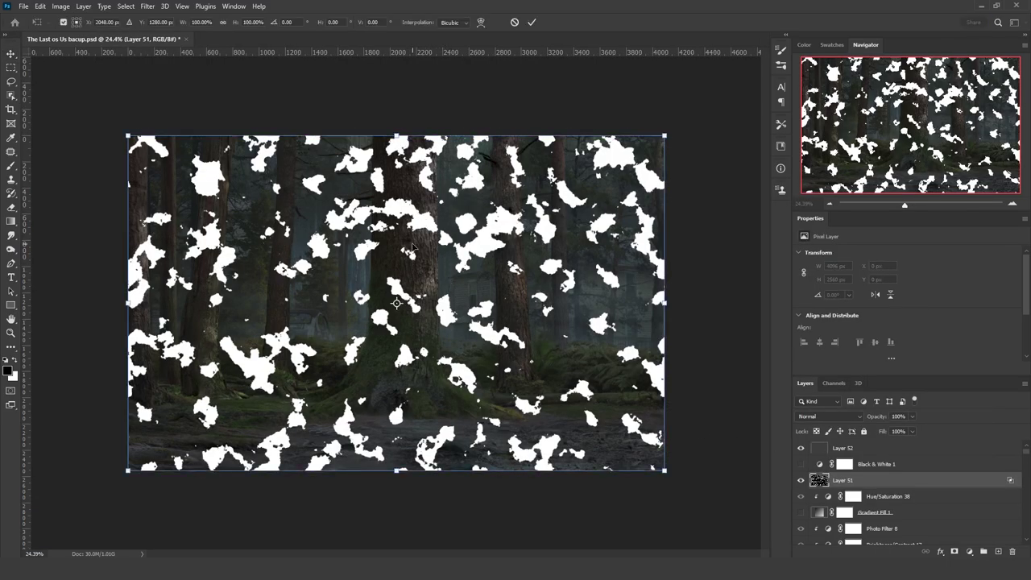
drag(395, 132, 407, 396)
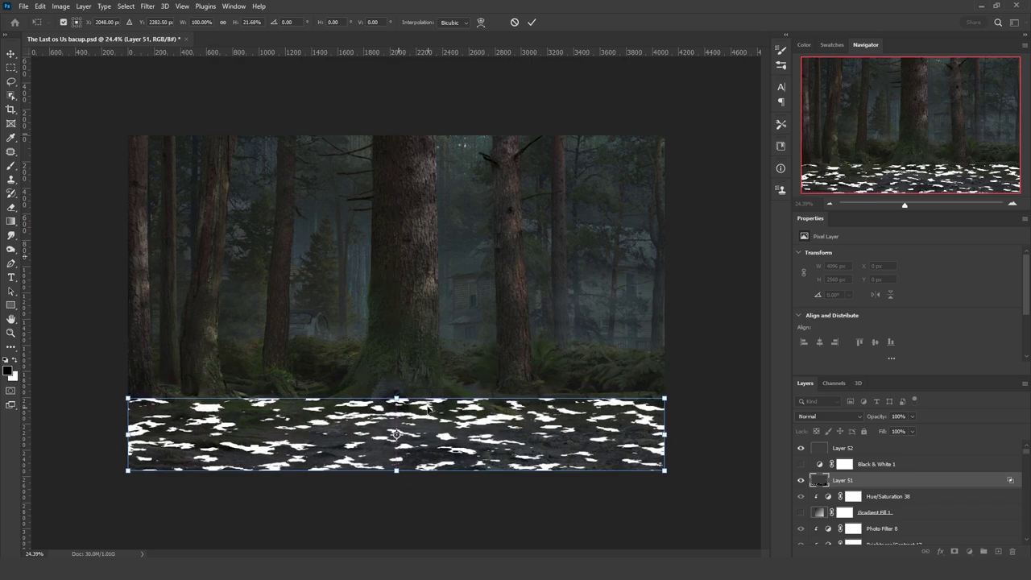
right_click(414, 411)
click(470, 238)
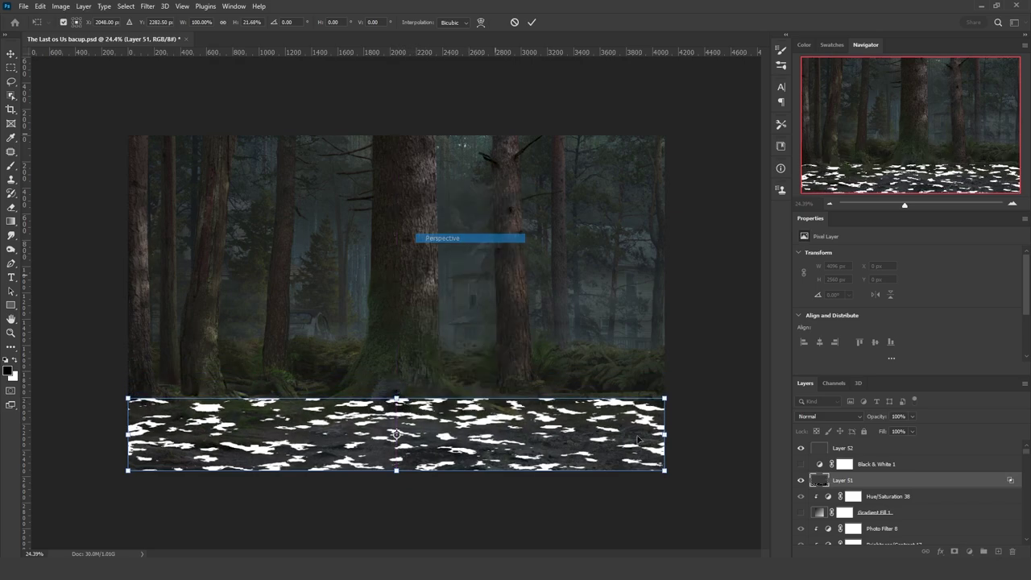
drag(664, 470, 874, 415)
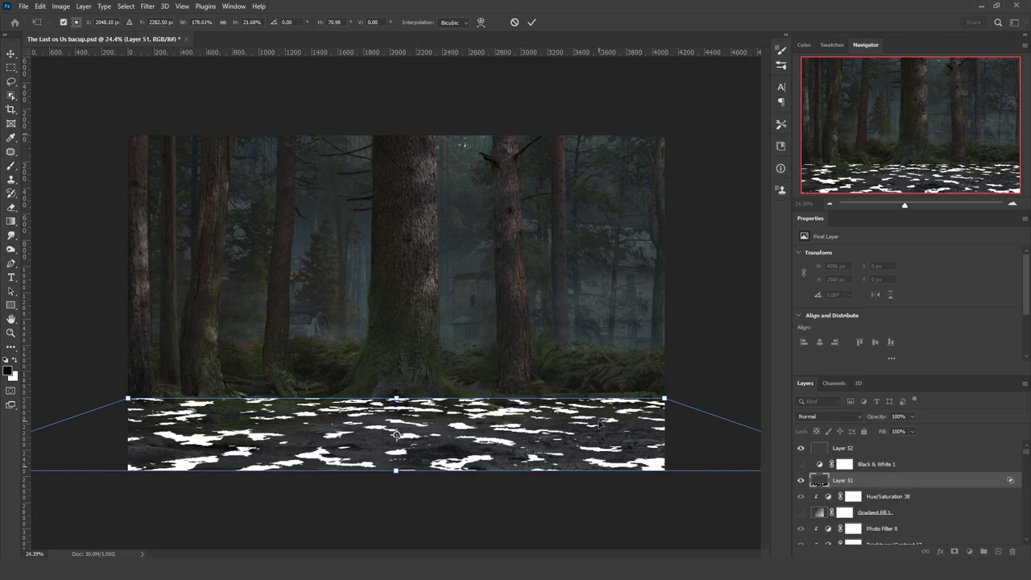
click(14, 57)
Scale the Layer 51 patches to 250% width and 300% height and move them down so they start at the ground edge
key(ctrl+t)
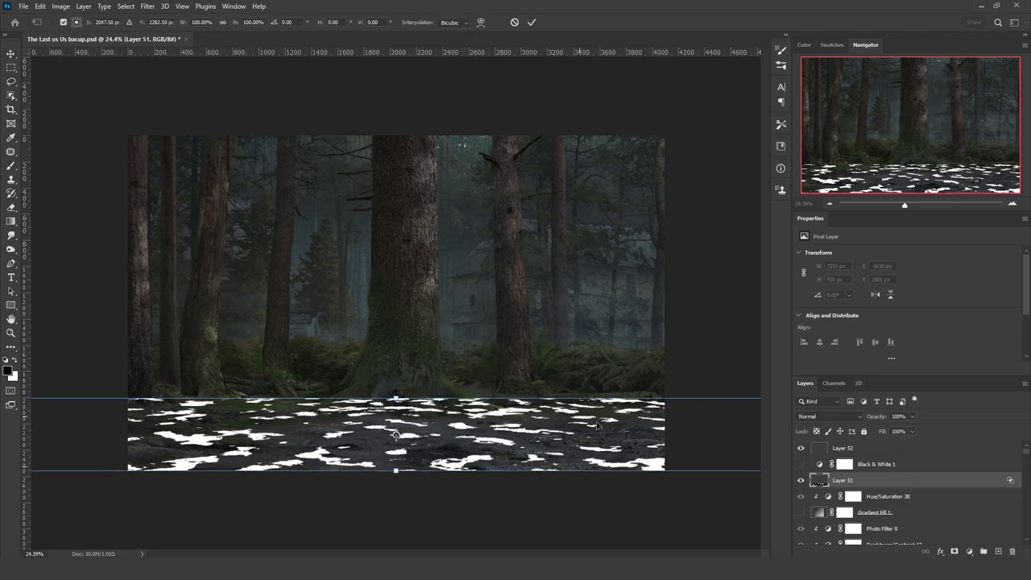
scroll(594, 422, down, 6)
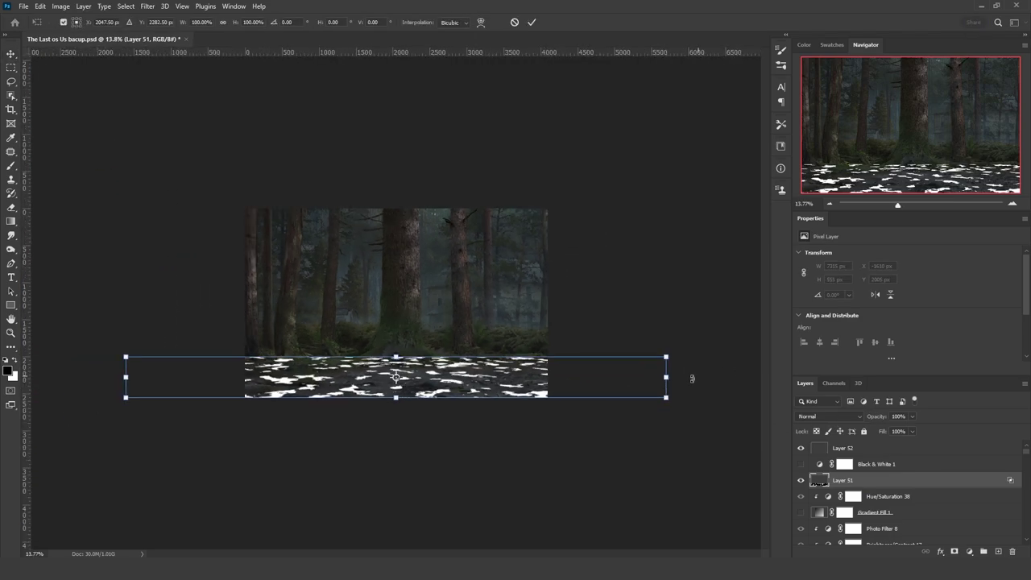
drag(691, 378, 742, 378)
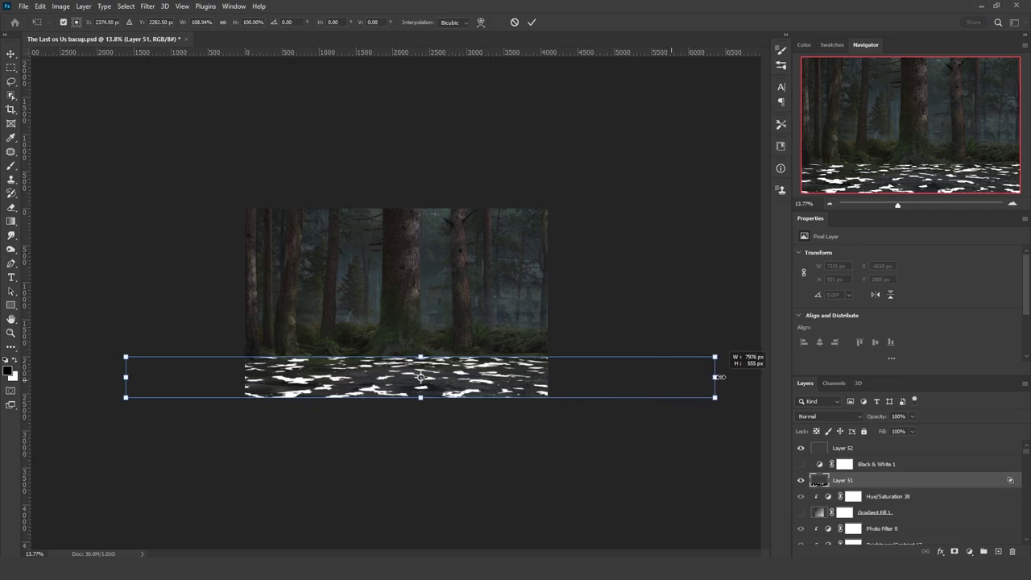
double_click(201, 22)
text(250)
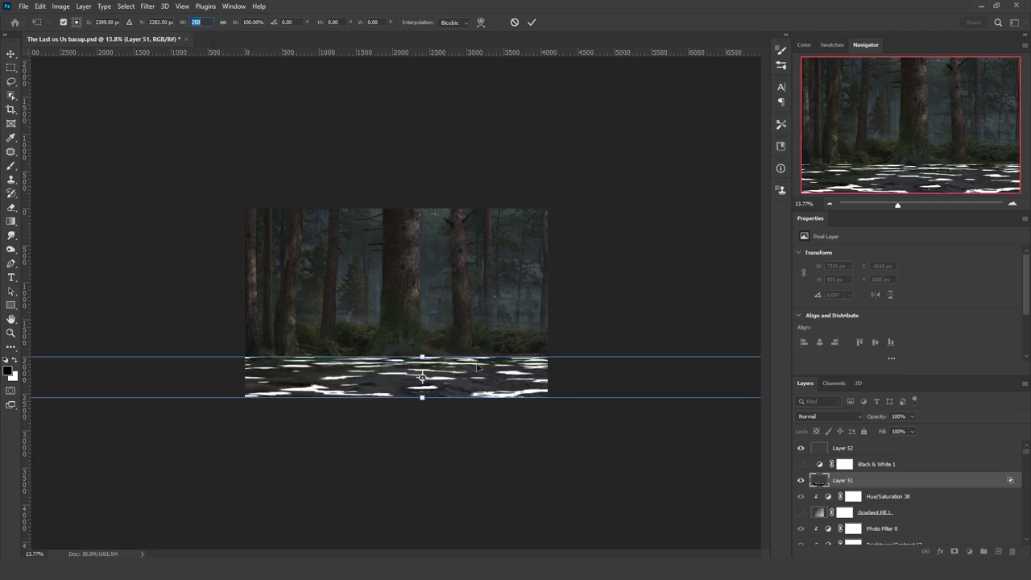
double_click(247, 22)
text(300)
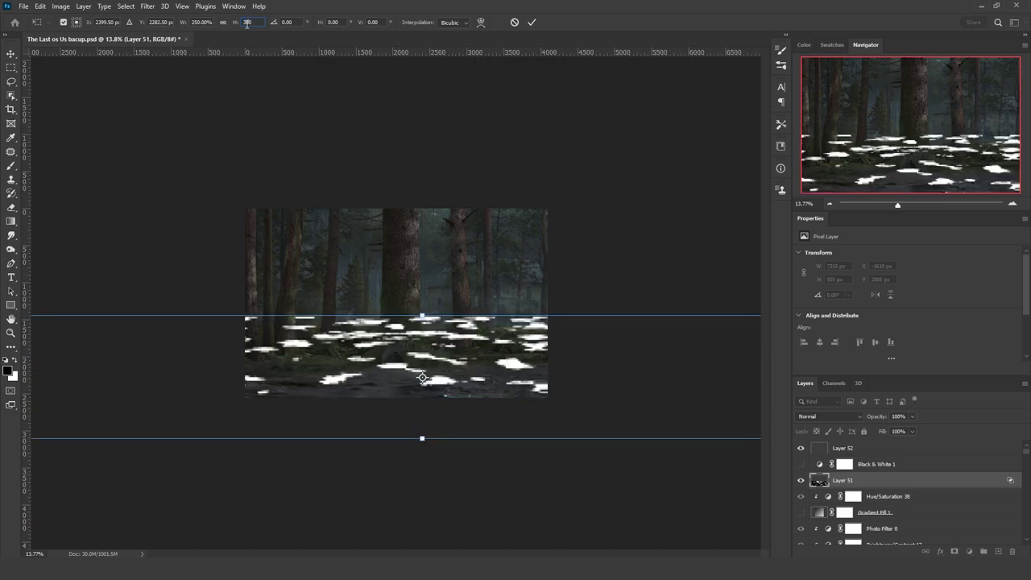
drag(485, 366, 481, 399)
key(Return)
Nudge the Layer 51 patches up about 24 px on the forest floor
scroll(477, 392, up, 4)
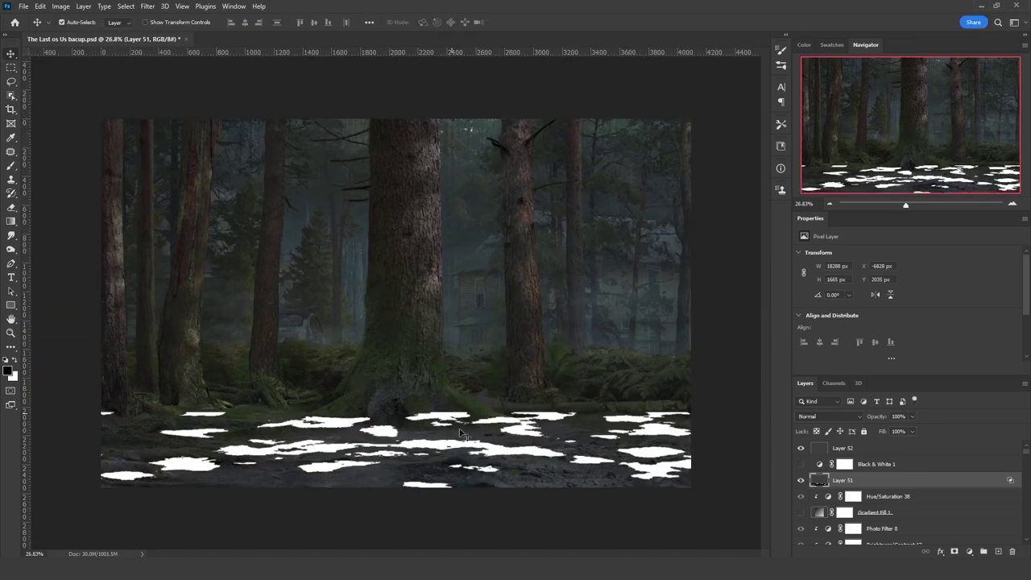
key(ctrl+t)
drag(499, 454, 498, 448)
key(Return)
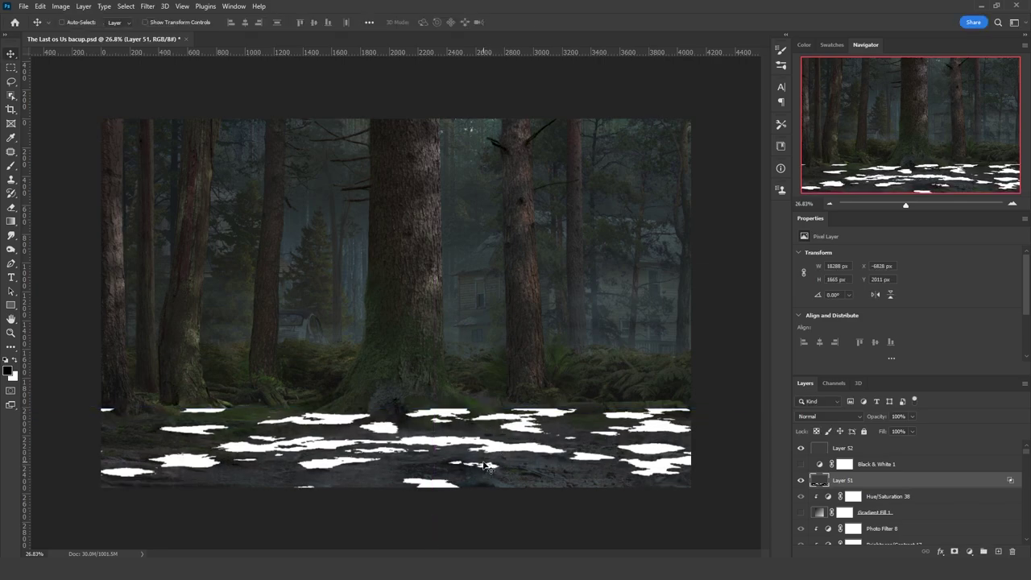
Crop the document to its full canvas area to trim Layer 51's overflowing pixels, and deselect
key(ctrl+a)
click(61, 6)
click(70, 113)
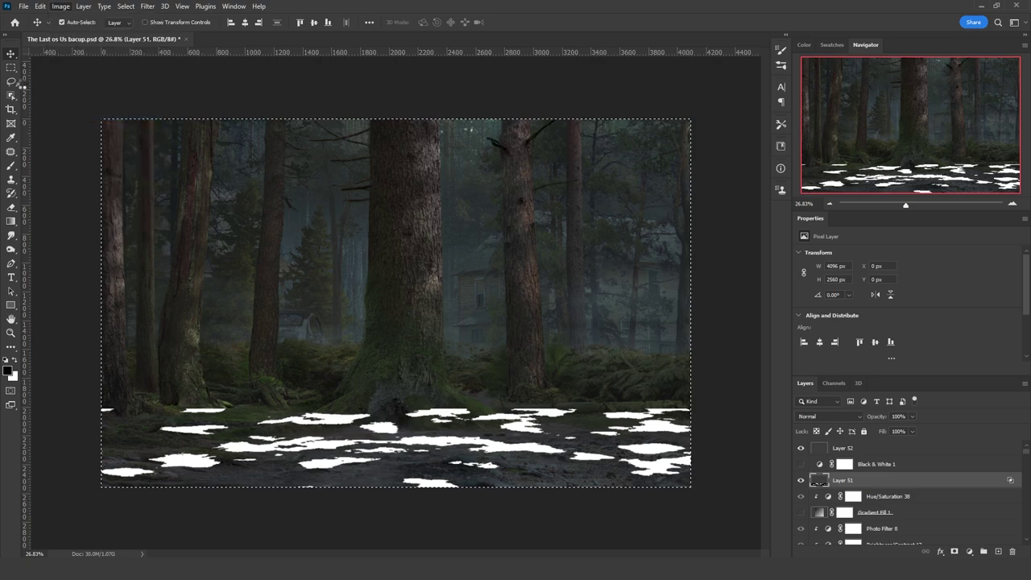
key(ctrl+d)
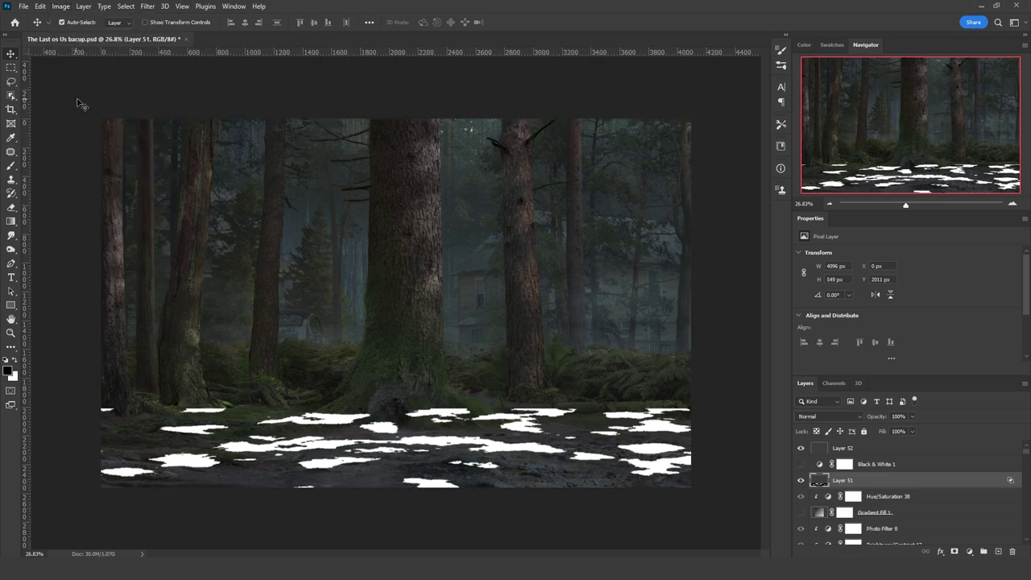
Apply the Displace filter to the whole canvas area of Layer 51 with Stretch To Fit and Repeat Edge Pixels, and deselect
key(ctrl+a)
click(149, 6)
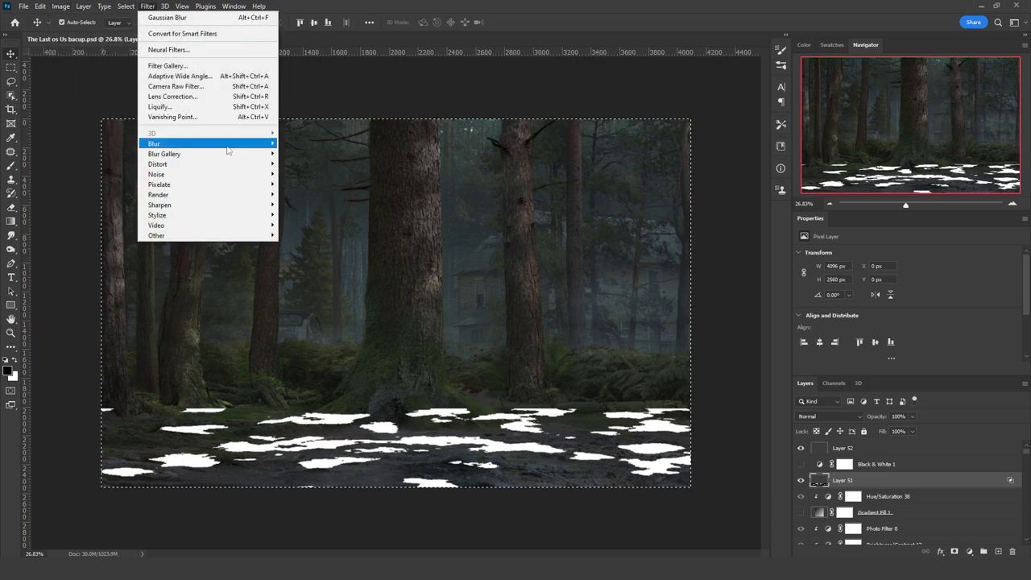
mouse_move(235, 165)
click(314, 165)
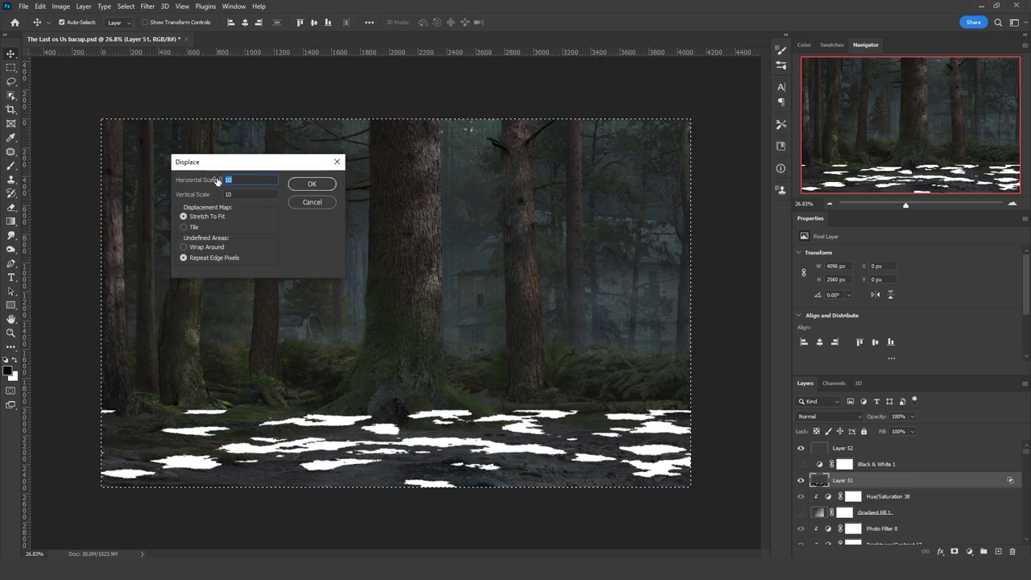
key(Tab)
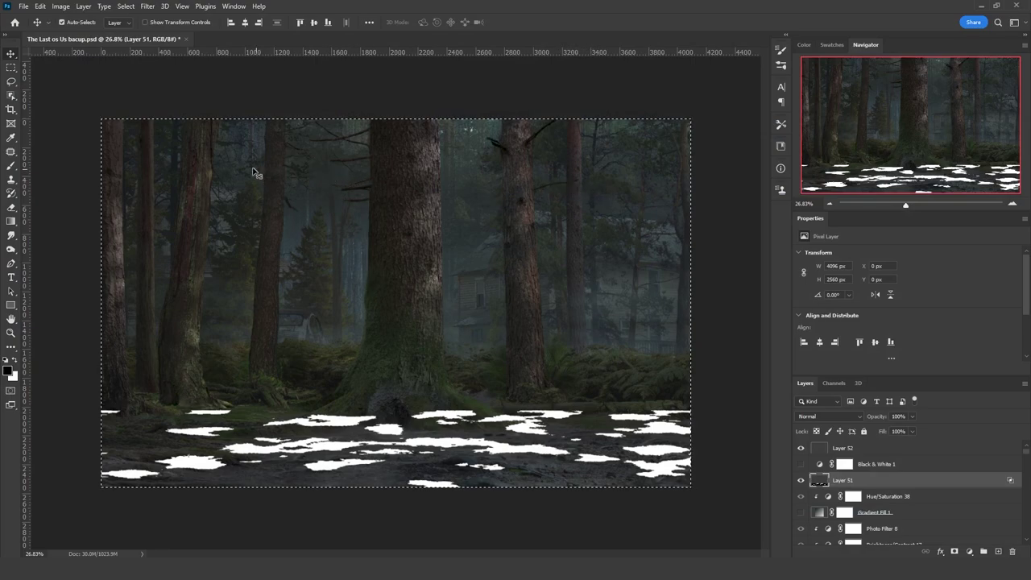
click(11, 81)
click(217, 155)
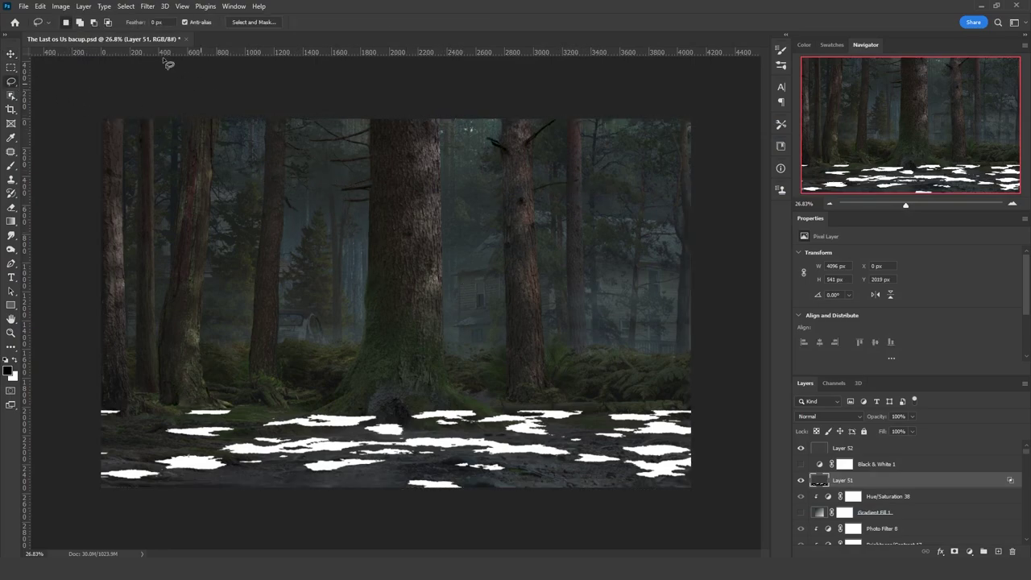
Soften the puddle shapes on Layer 51 with a Gaussian Blur of 4 pixels
click(142, 6)
mouse_move(161, 140)
click(306, 185)
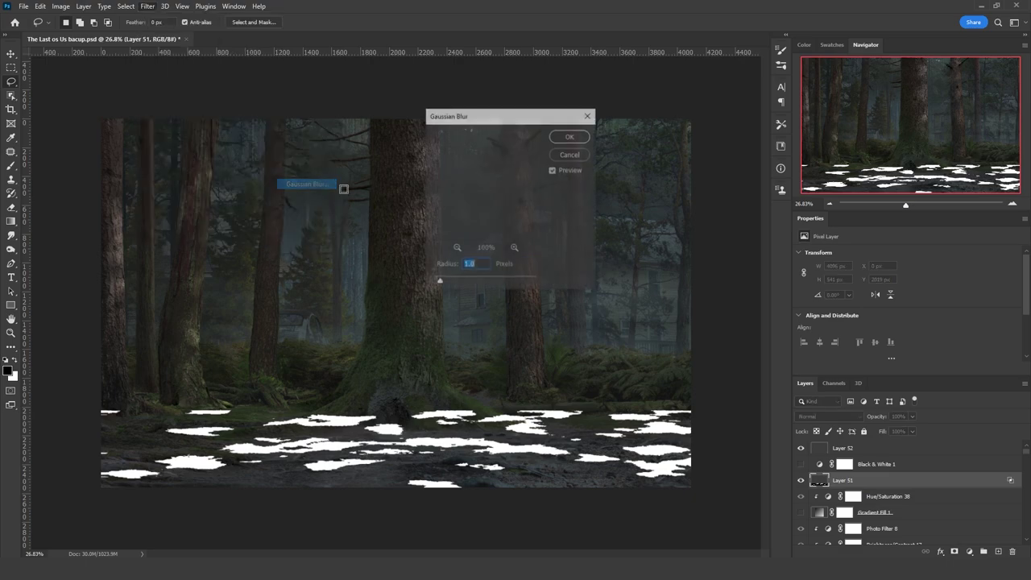
text(4)
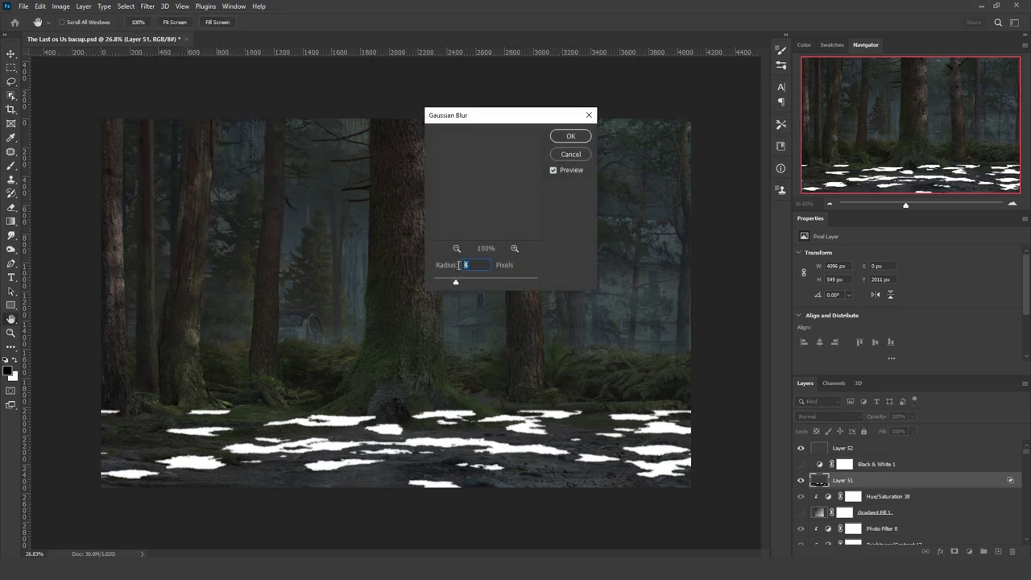
click(567, 138)
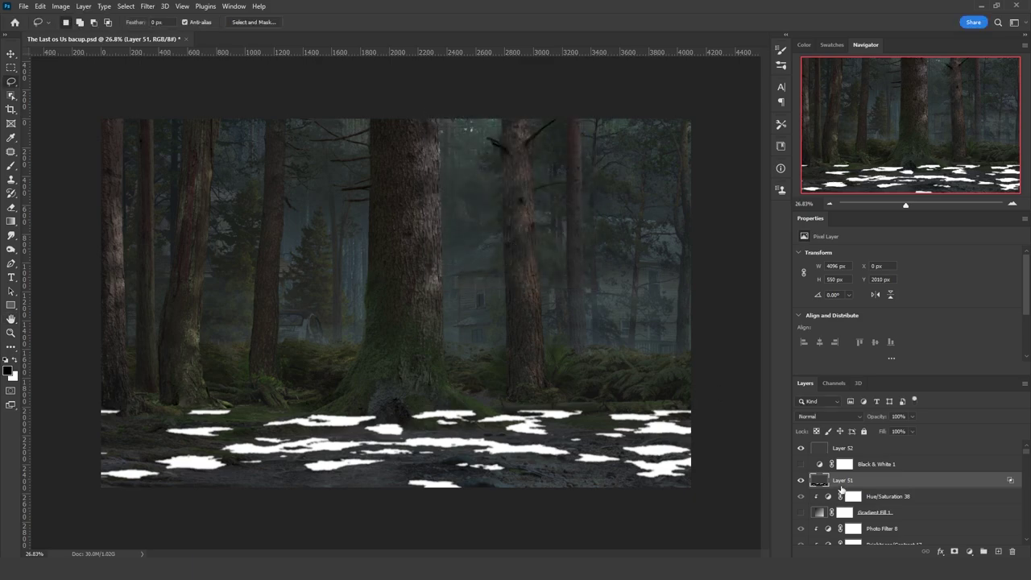
Duplicate Layer 51 and apply a Gaussian Blur of 23.5 pixels to the copy
key(ctrl+j)
click(146, 7)
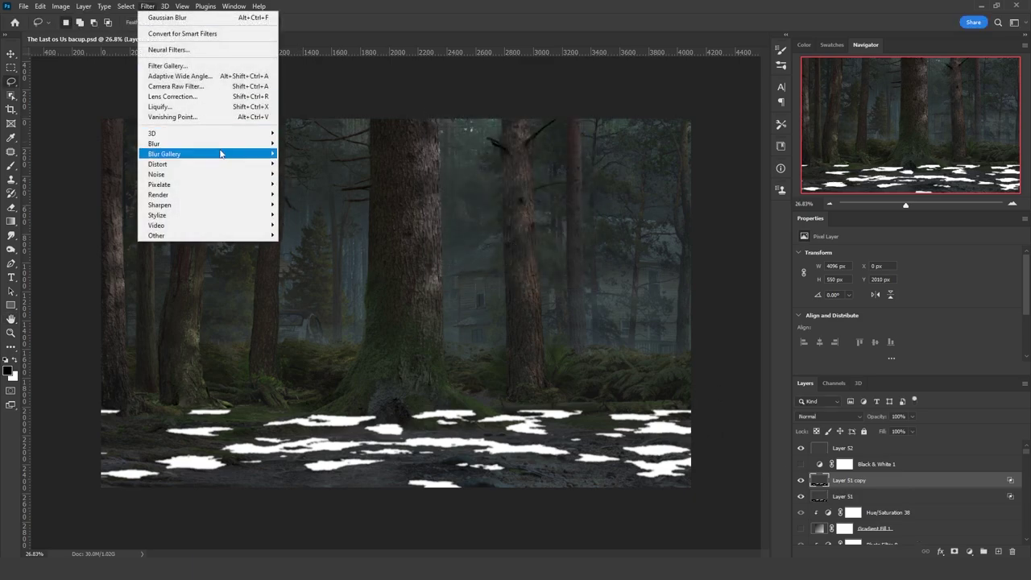
mouse_move(234, 153)
click(306, 184)
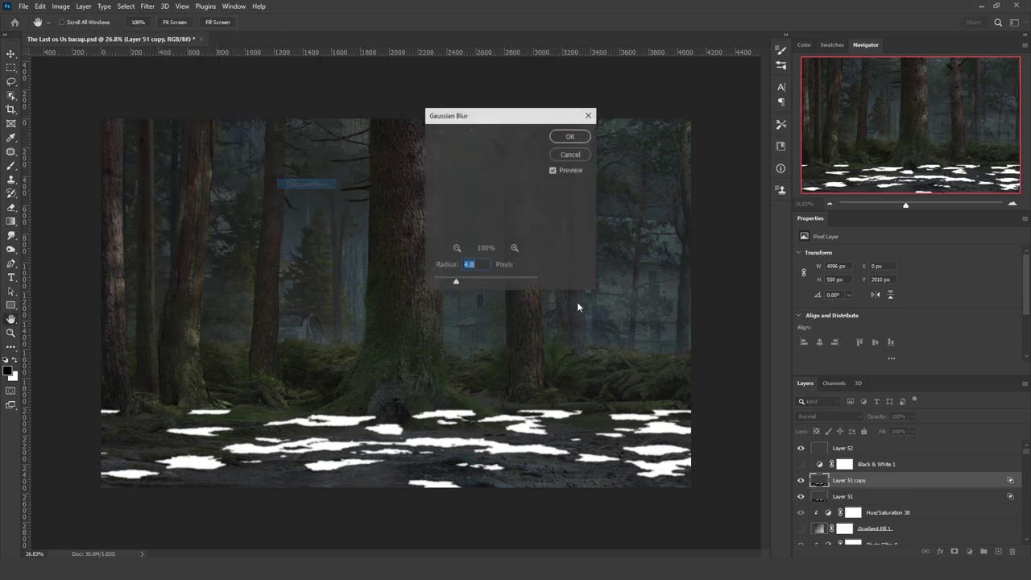
click(480, 281)
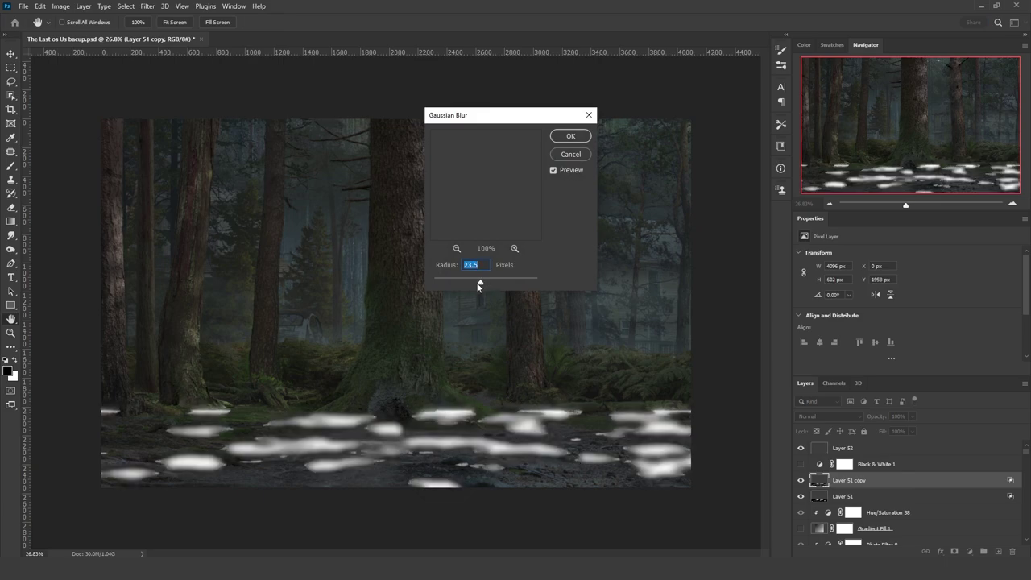
click(570, 135)
Convert Layer 51 copy and Layer 51 to smart objects and rasterize each of them
right_click(886, 482)
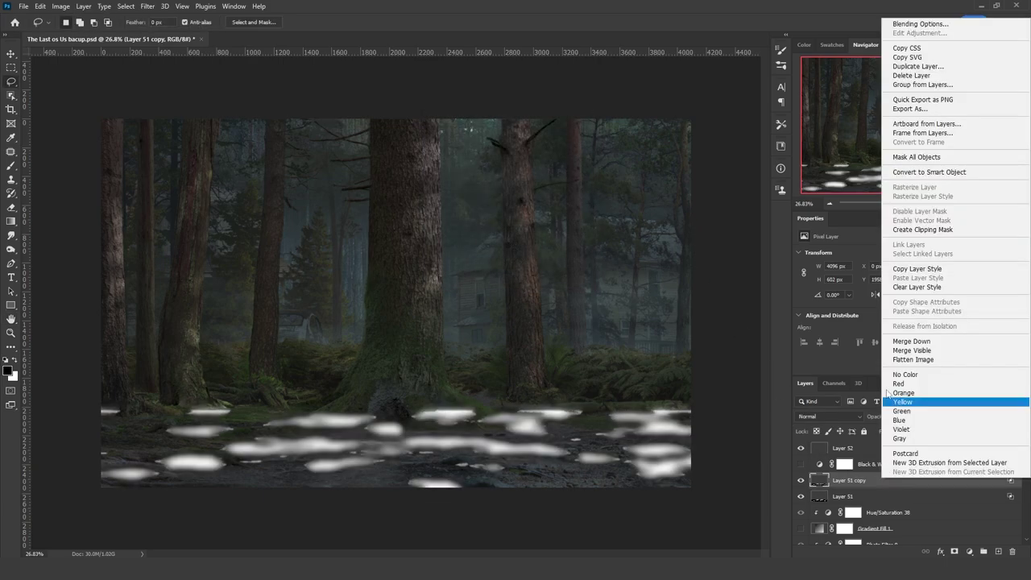
click(927, 174)
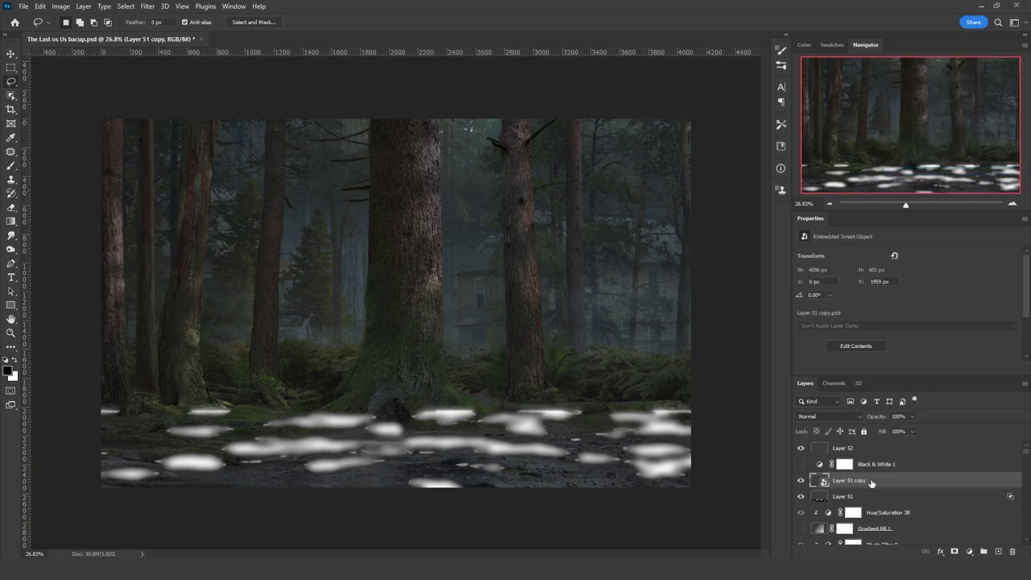
right_click(873, 481)
click(926, 292)
right_click(872, 492)
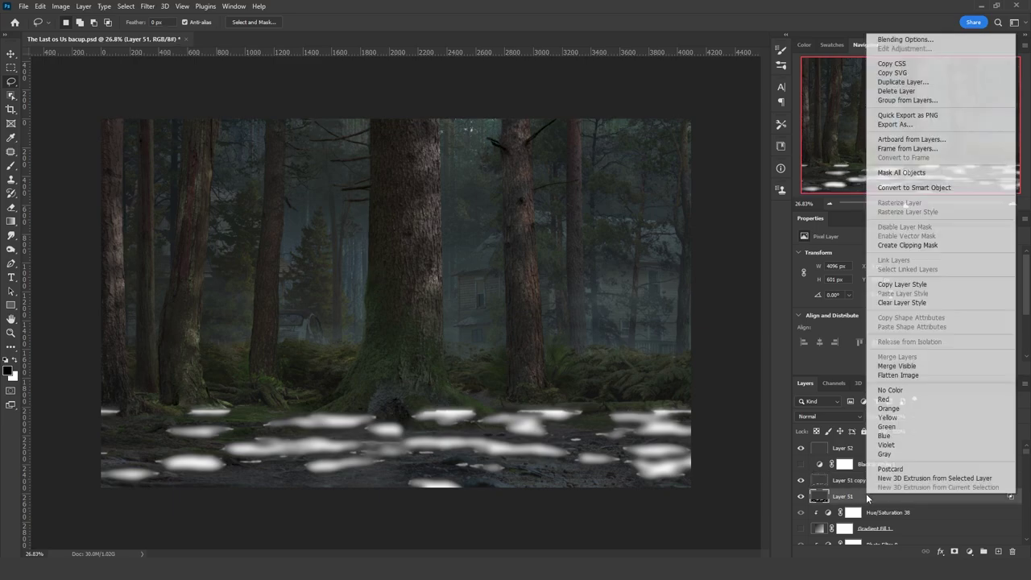
click(926, 191)
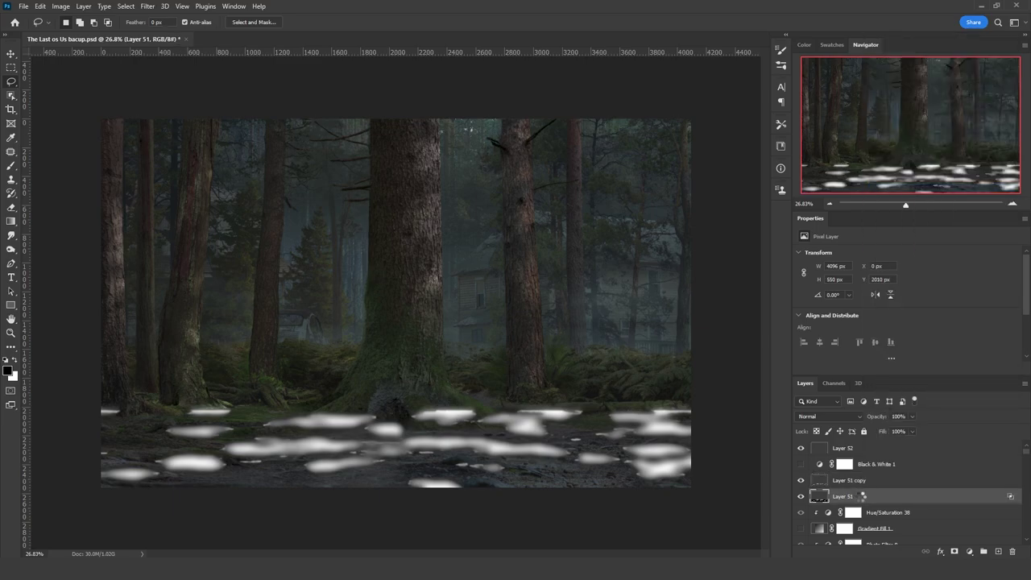
right_click(862, 496)
click(903, 229)
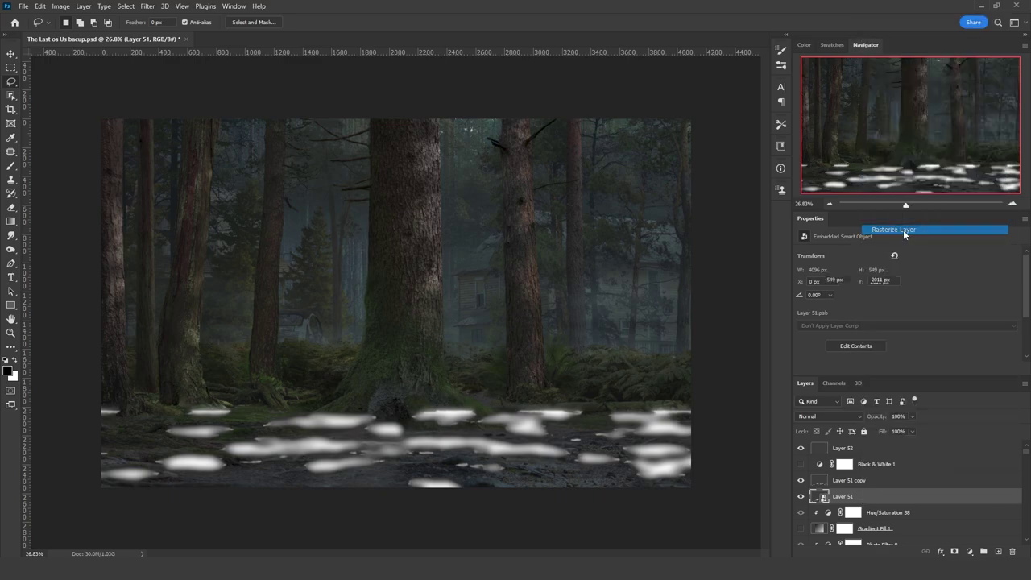
Set Layer 51 copy's blend mode to Screen and merge it with Layer 51
click(846, 480)
click(830, 416)
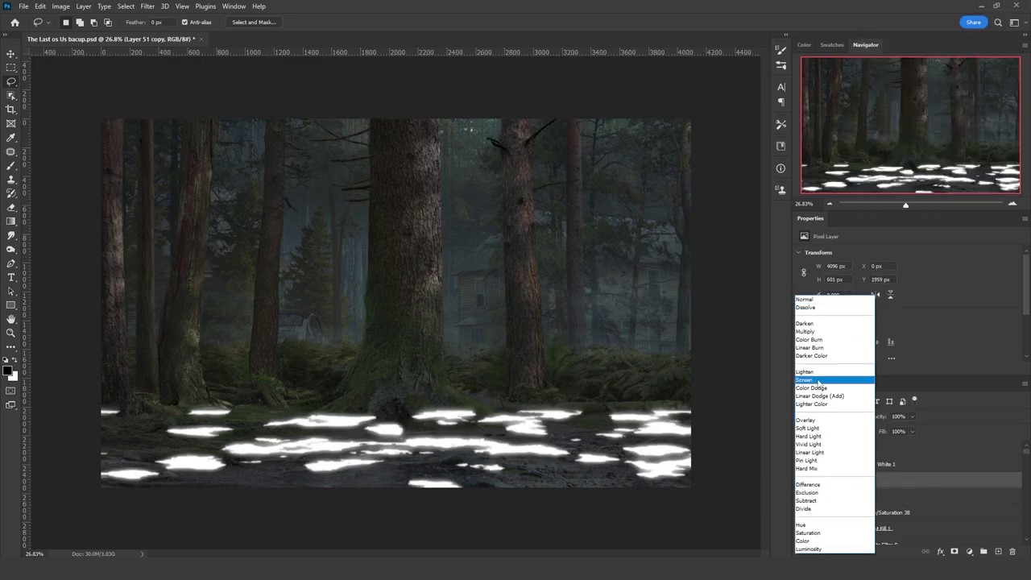
click(819, 380)
shift+click(854, 496)
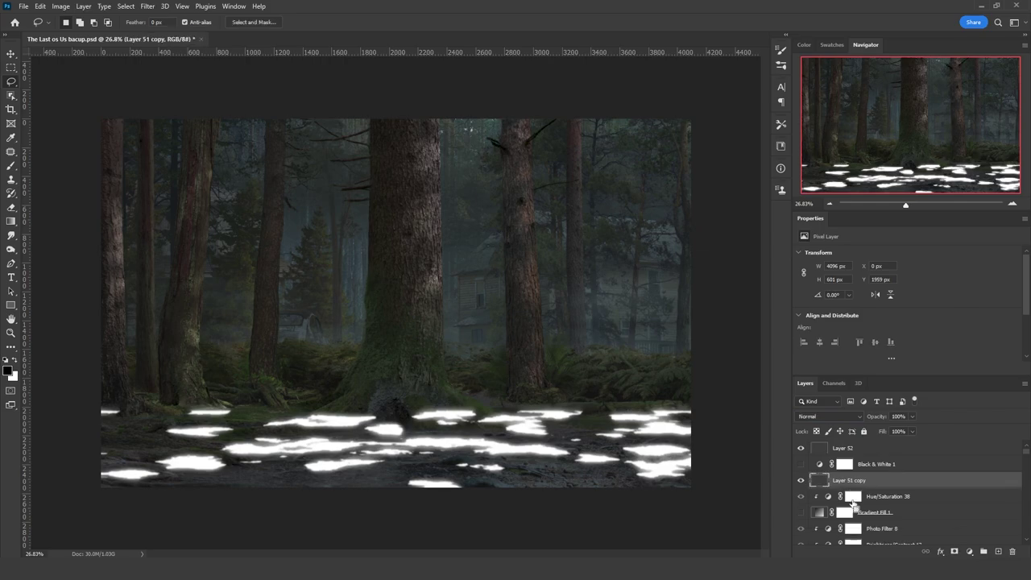
key(ctrl+e)
Crop the merged puddle layer to the full canvas bounds
key(ctrl+a)
click(60, 11)
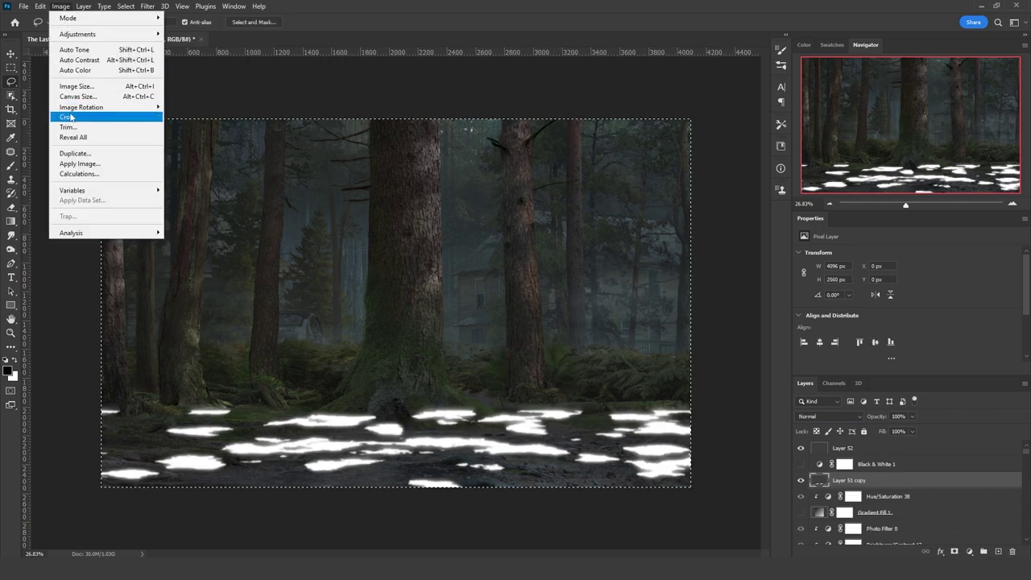
click(81, 117)
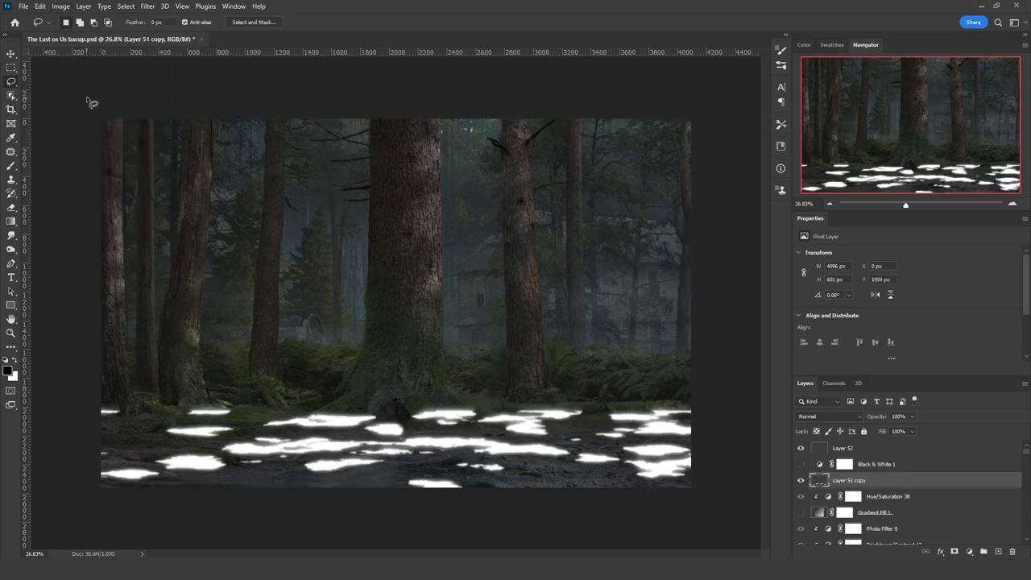
Add a new layer filled with black beneath Layer 51 copy and merge the two layers
click(892, 497)
click(997, 551)
key(shift+F5)
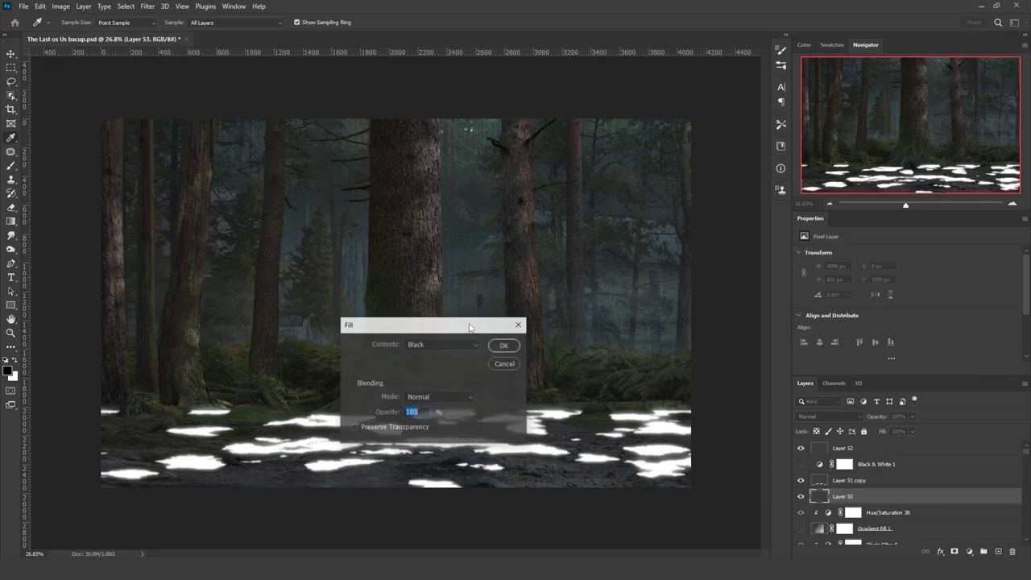
click(503, 345)
key(Delete)
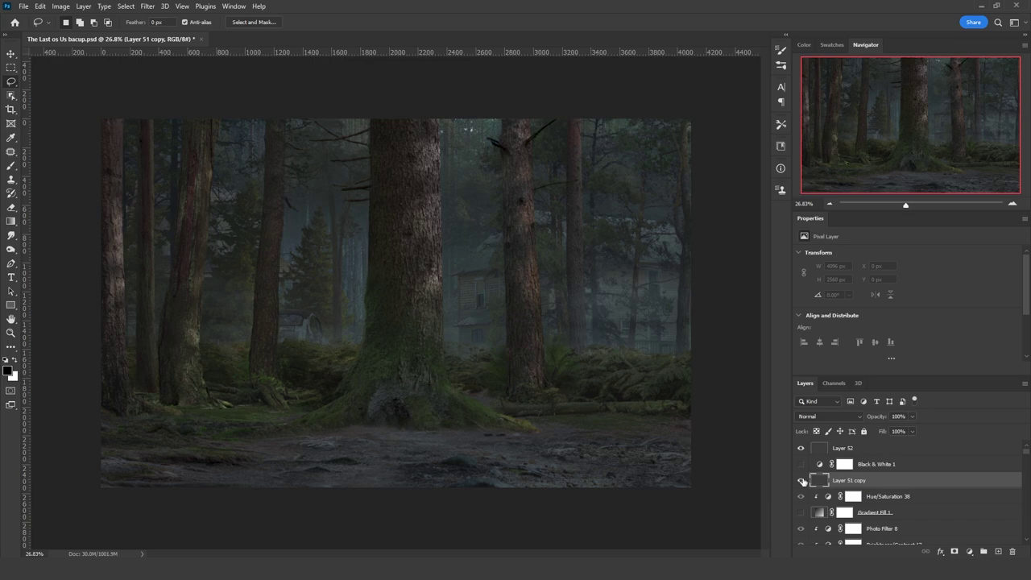
Delete the merged Layer 51 copy and Layer 52 from the layer stack
key(Delete)
click(810, 453)
key(Delete)
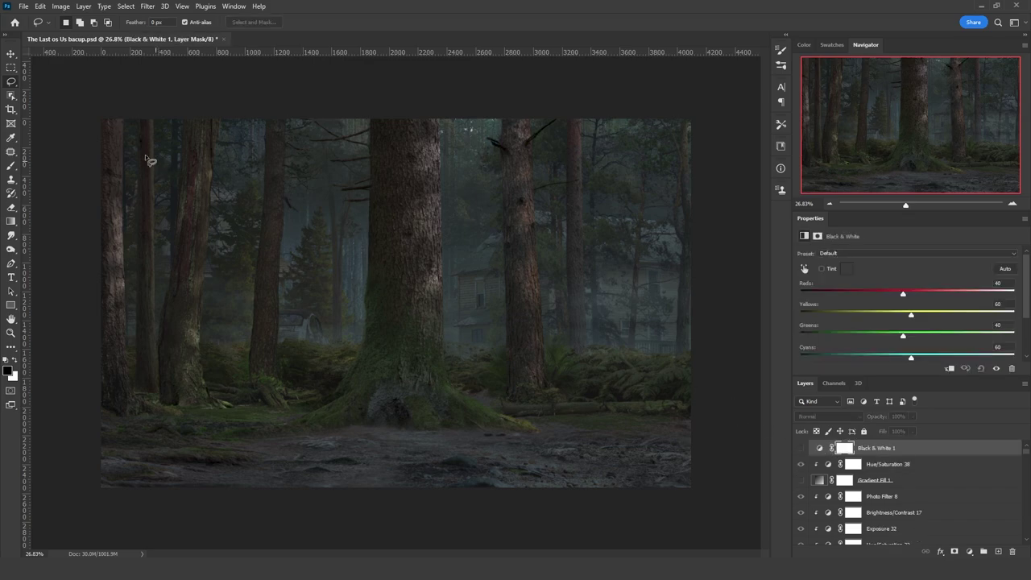
Duplicate the ground layer, Layer 47, above Color Balance 2 and add a white layer mask to the copy
key(v)
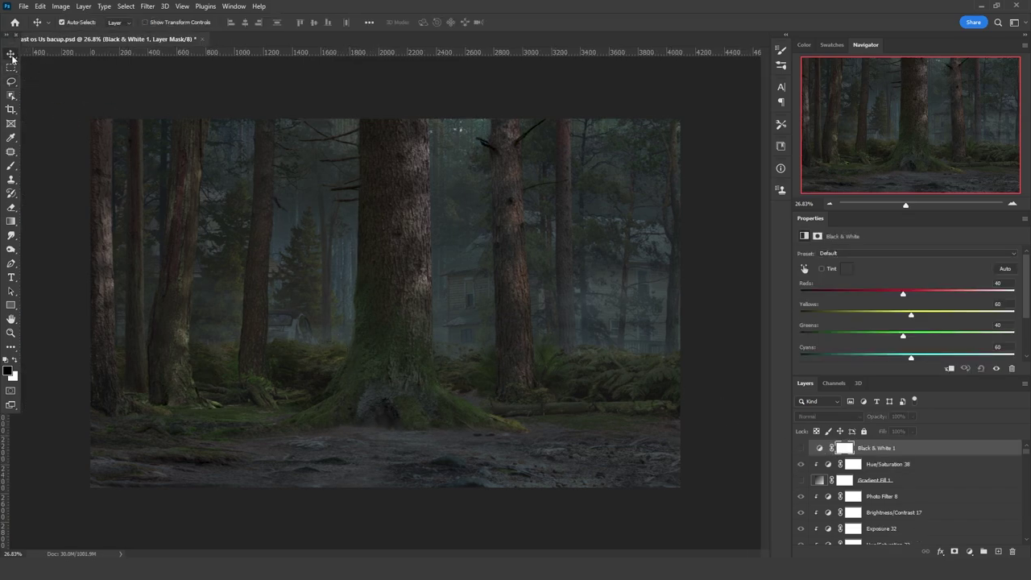
drag(10, 45, 10, 66)
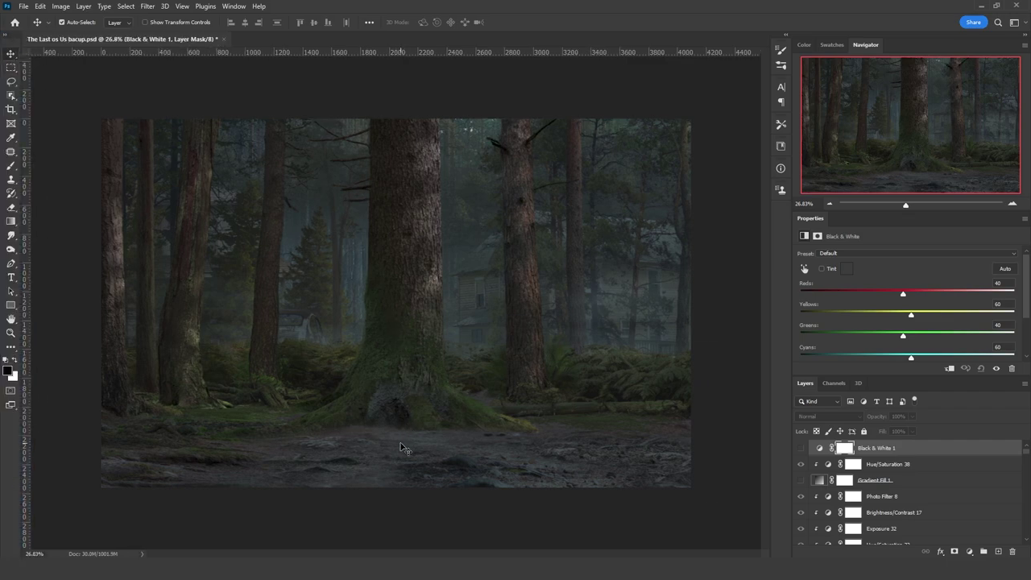
click(497, 466)
drag(926, 545, 846, 465)
click(953, 552)
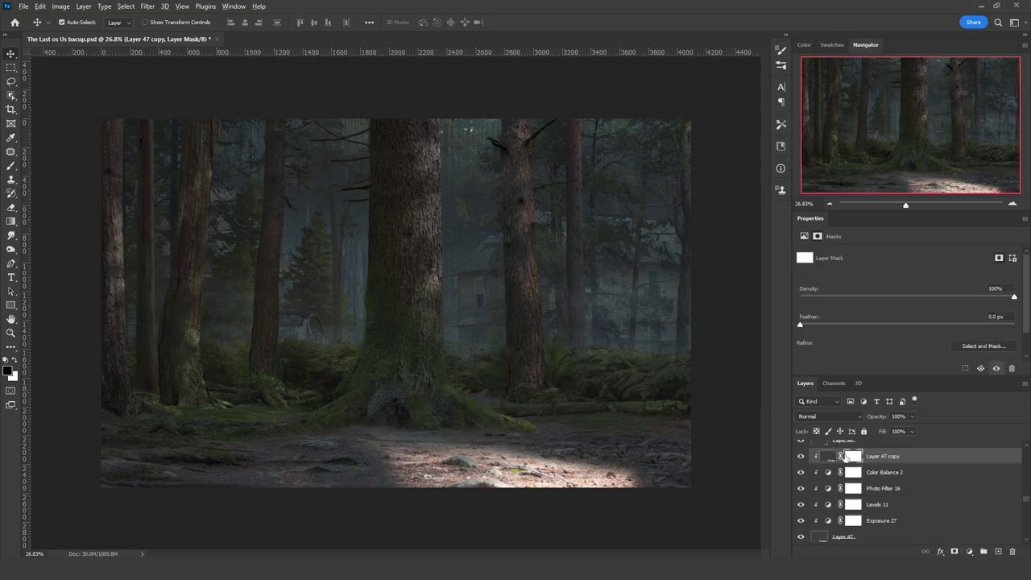
Paste the black-and-white puddle image into Layer 47 copy's layer mask and set the layer's blend mode to Screen
alt+click(851, 457)
key(ctrl+v)
click(829, 457)
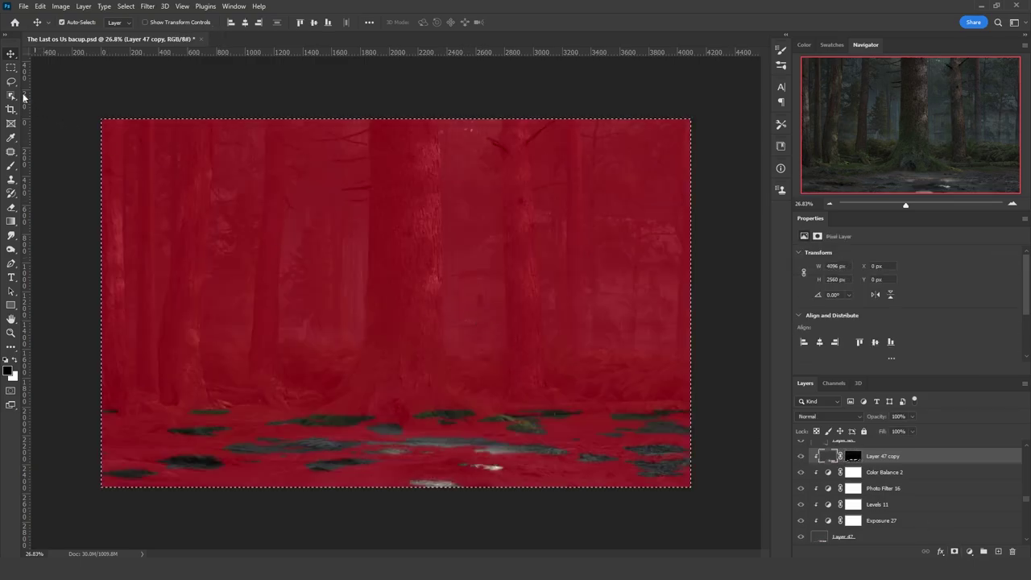
click(11, 81)
click(240, 166)
alt+shift+click(852, 457)
click(806, 416)
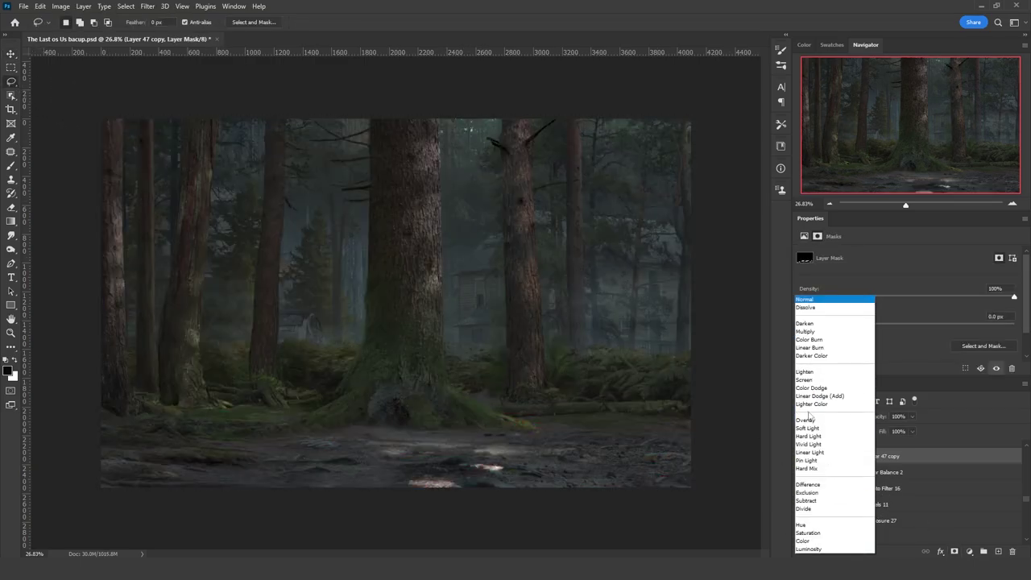
click(821, 385)
Darken Layer 47 copy's image with Levels, setting the midtone input to about 0.79
click(827, 458)
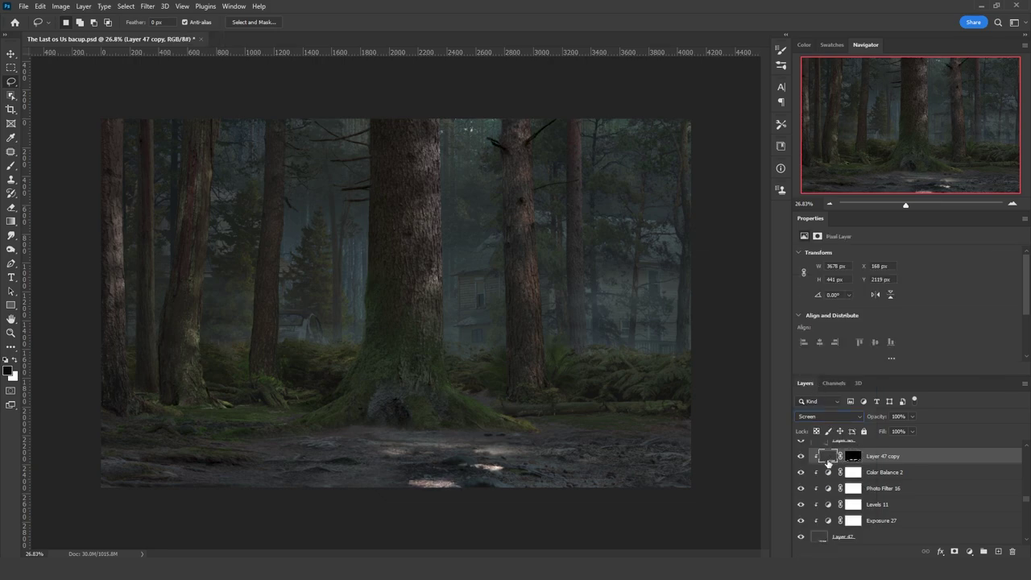
key(ctrl+l)
drag(843, 323, 853, 325)
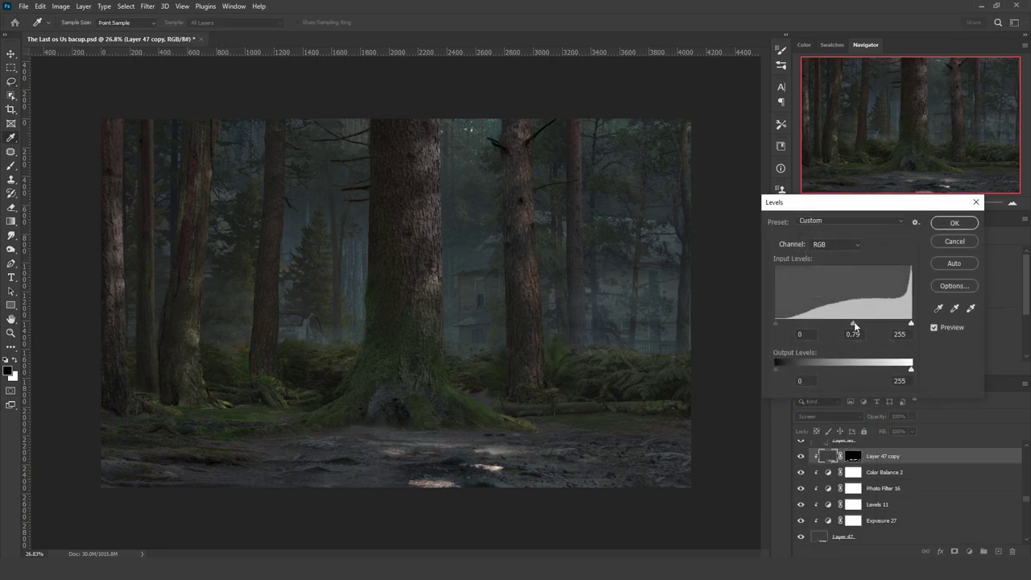
click(954, 222)
key(ctrl+l)
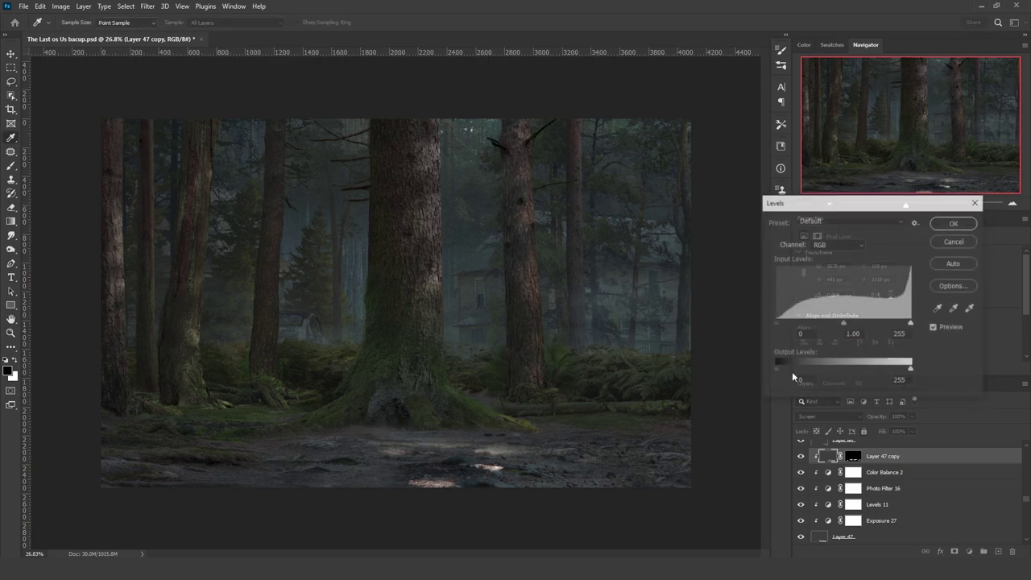
click(947, 243)
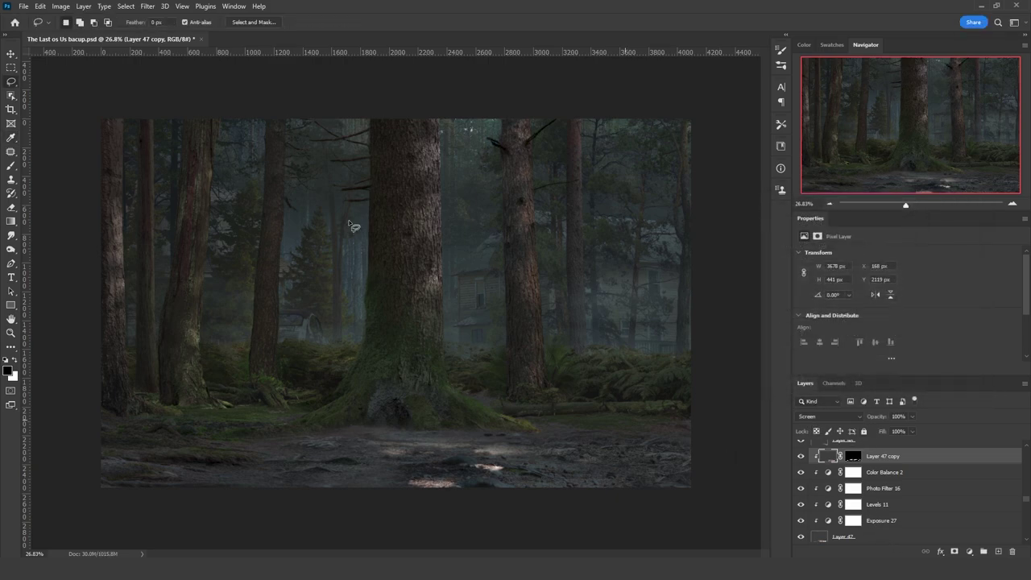
Apply an Exposure adjustment of about +0.13 to Layer 47 copy's image
click(60, 6)
mouse_move(81, 34)
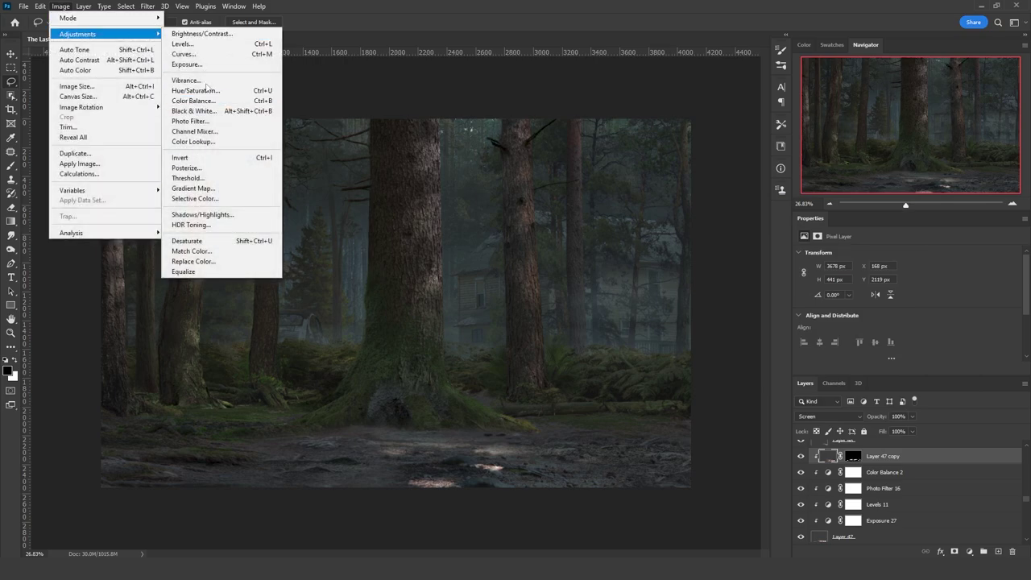
click(207, 64)
drag(680, 255, 670, 252)
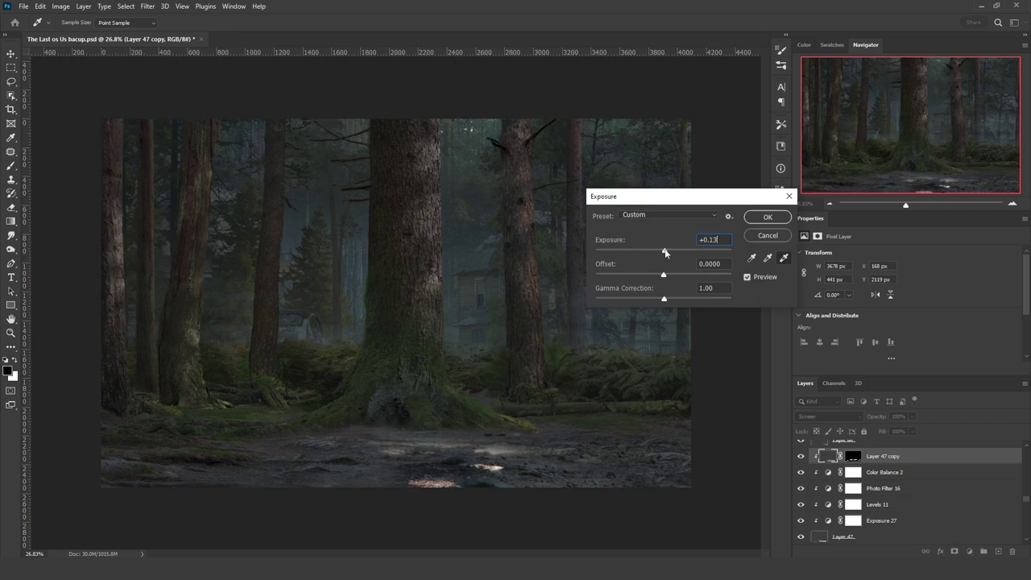
click(767, 217)
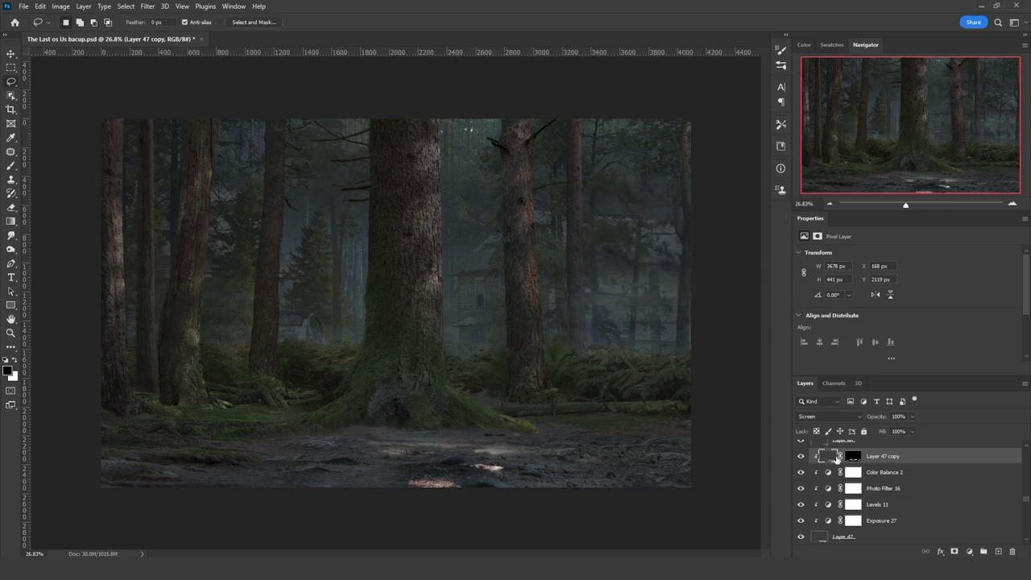
Adjust Layer 47 copy with Hue/Saturation, setting hue to -12 and saturation to about -34
key(ctrl+u)
drag(800, 292, 783, 291)
click(795, 267)
click(922, 212)
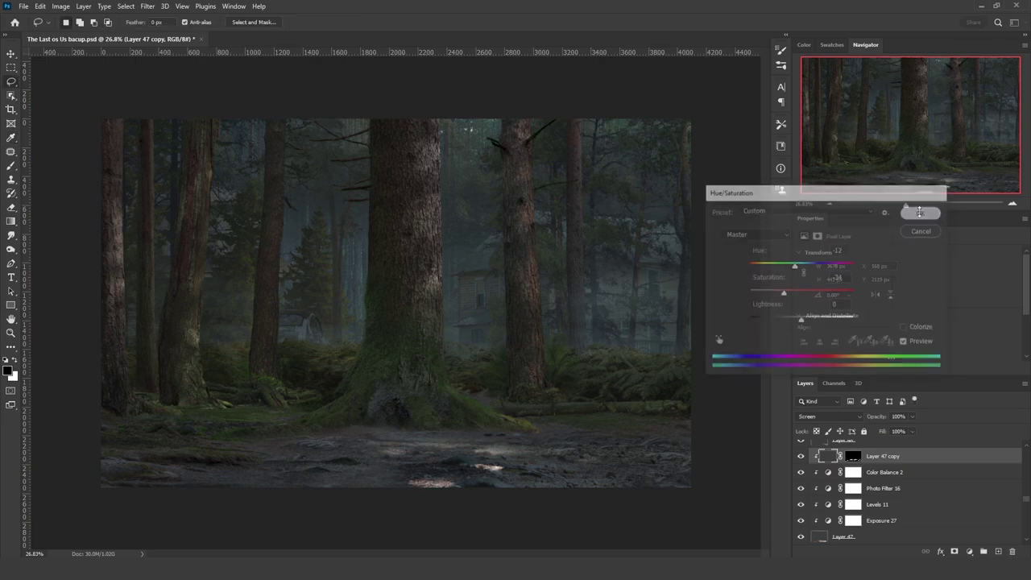
Warm Layer 47 copy's midtones with Color Balance, setting yellow-blue to about -32 and fine-tuning cyan-red and magenta-green
key(ctrl+b)
drag(726, 328, 727, 331)
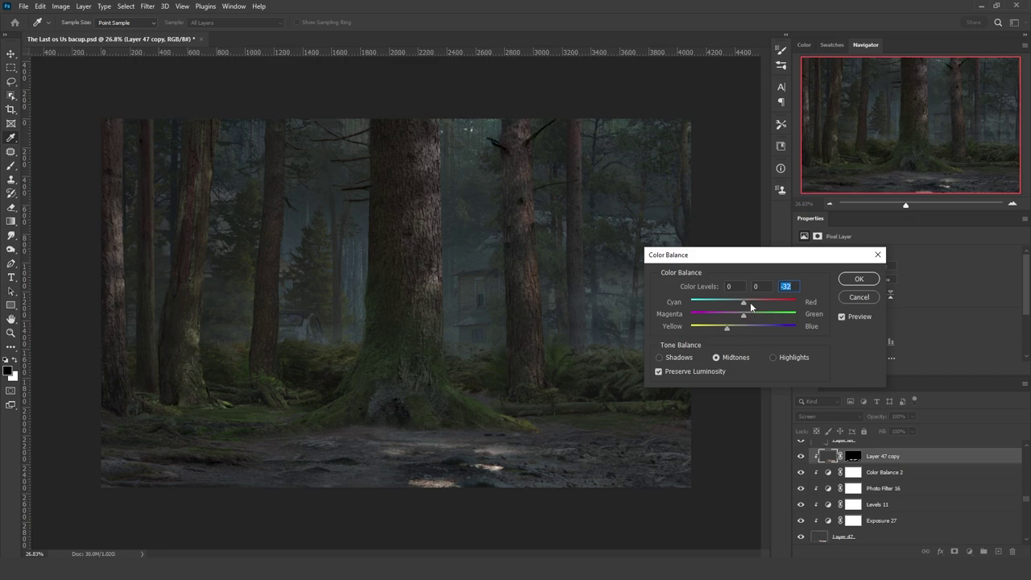
click(739, 316)
click(732, 303)
drag(738, 320, 742, 319)
click(753, 303)
click(858, 279)
Select the ground layer Layer 31 and open its blend mode choices
scroll(888, 467, down, 3)
click(878, 509)
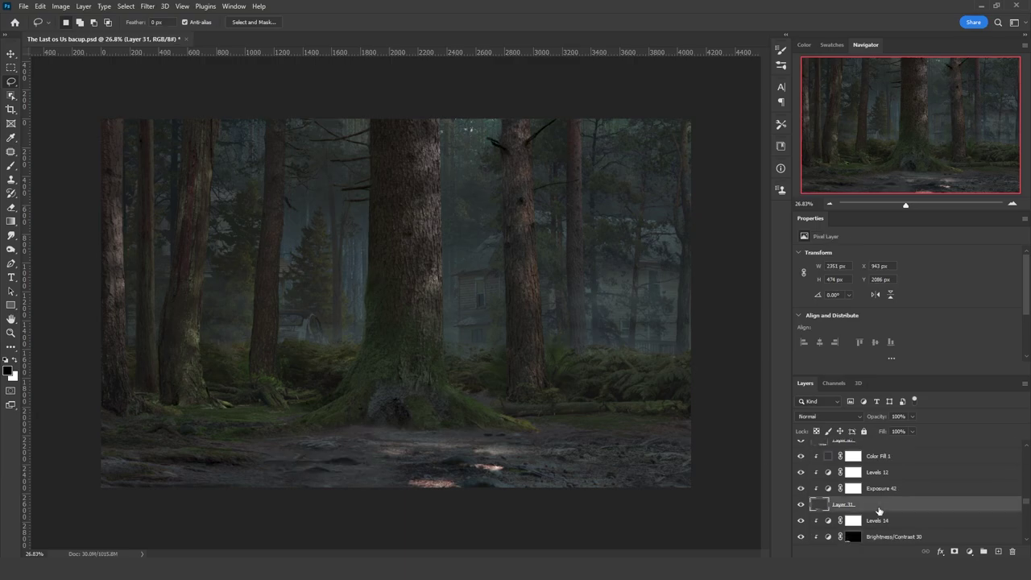
click(828, 416)
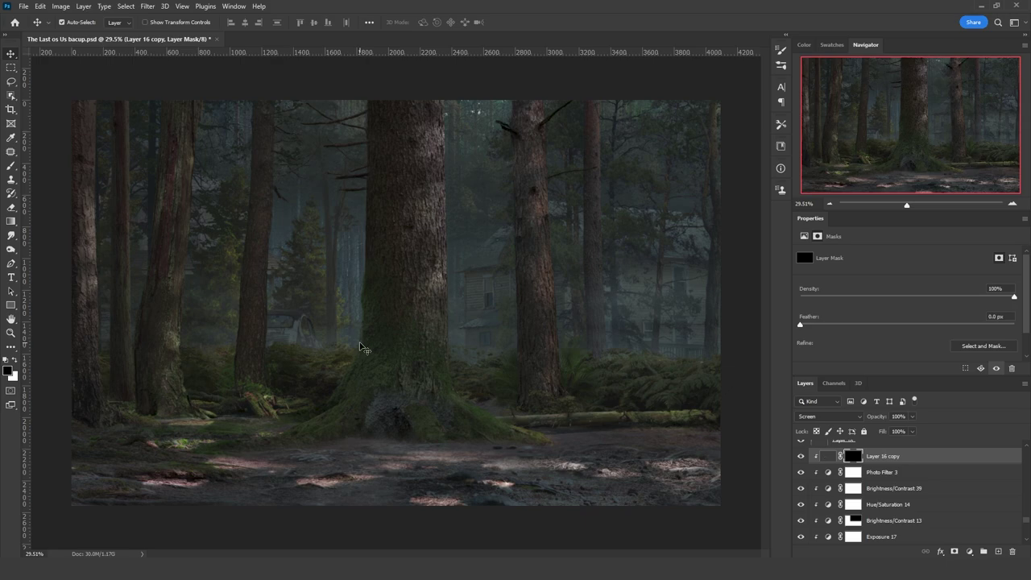
Render Clouds into Layer 16 copy's black layer mask to break up the highlights on the abandoned car
key(g)
key(x)
drag(281, 315, 303, 327)
right_click(855, 455)
key(shift+F5)
click(505, 346)
click(147, 5)
click(274, 234)
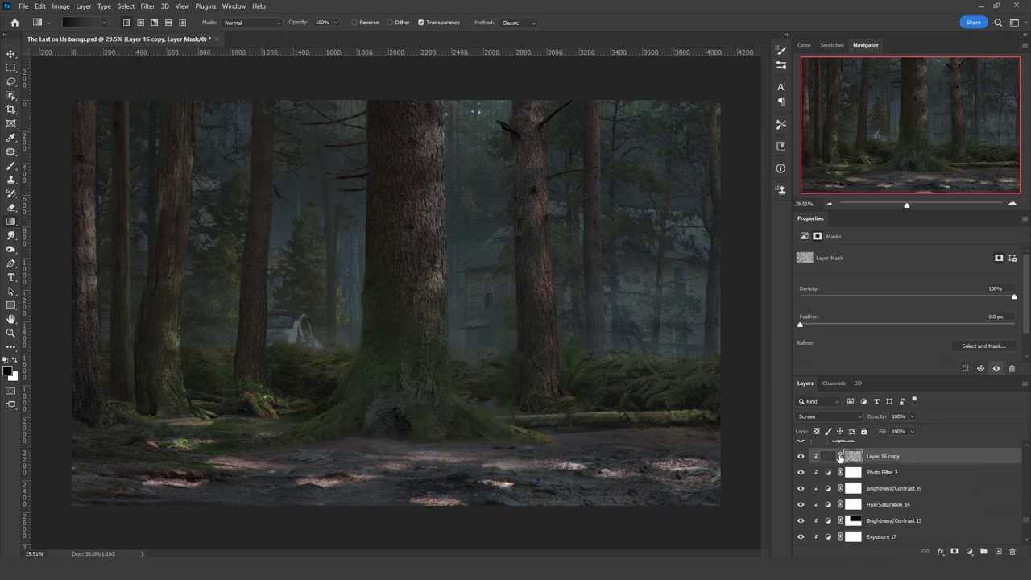
Adjust Layer 16 copy's image colours, setting the Color Balance midtone levels to -12, -15 and -29
click(833, 455)
key(ctrl+l)
key(Escape)
key(ctrl+u)
key(Escape)
key(ctrl+b)
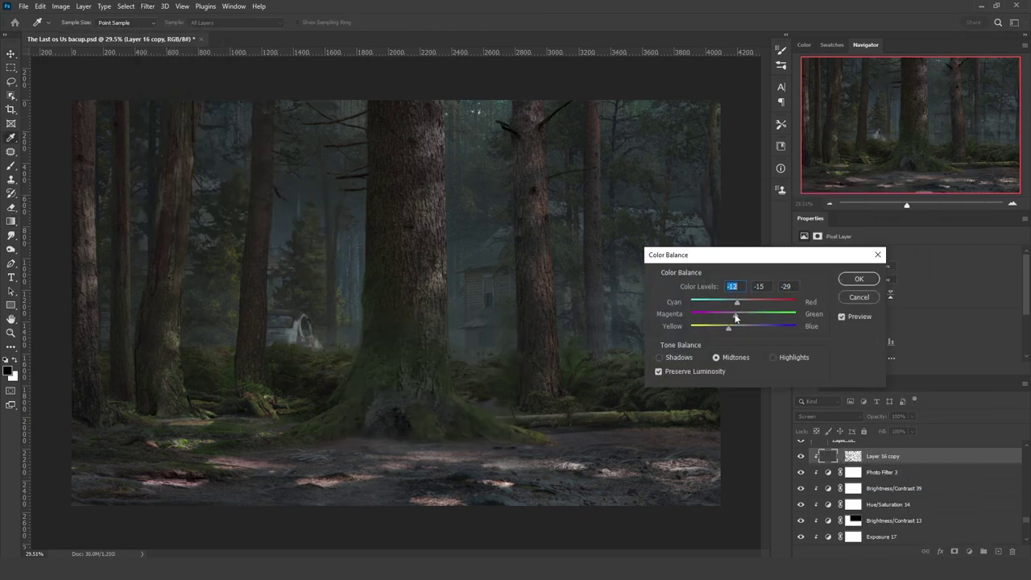
key(Escape)
Duplicate the house layer, Layer 13, and clip the copy above Levels 5 with the Screen blend mode
click(11, 53)
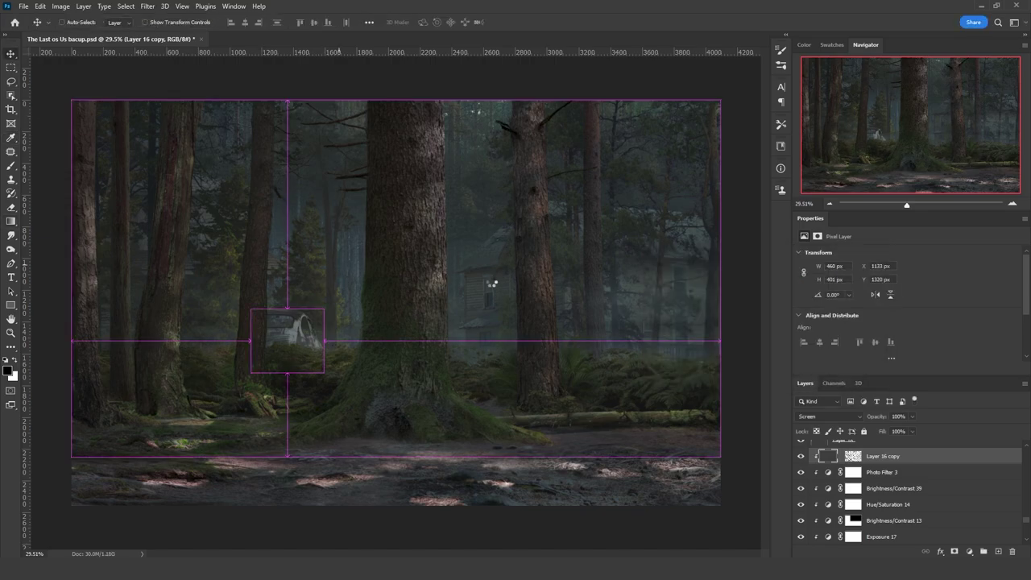
click(491, 285)
scroll(855, 510, down, 2)
drag(856, 528, 856, 464)
click(822, 417)
click(815, 201)
right_click(842, 464)
click(918, 291)
Darken Layer 13 copy with a Levels midtone of about 0.43 and shift its colour with Hue/Saturation
key(ctrl+l)
drag(845, 324, 875, 324)
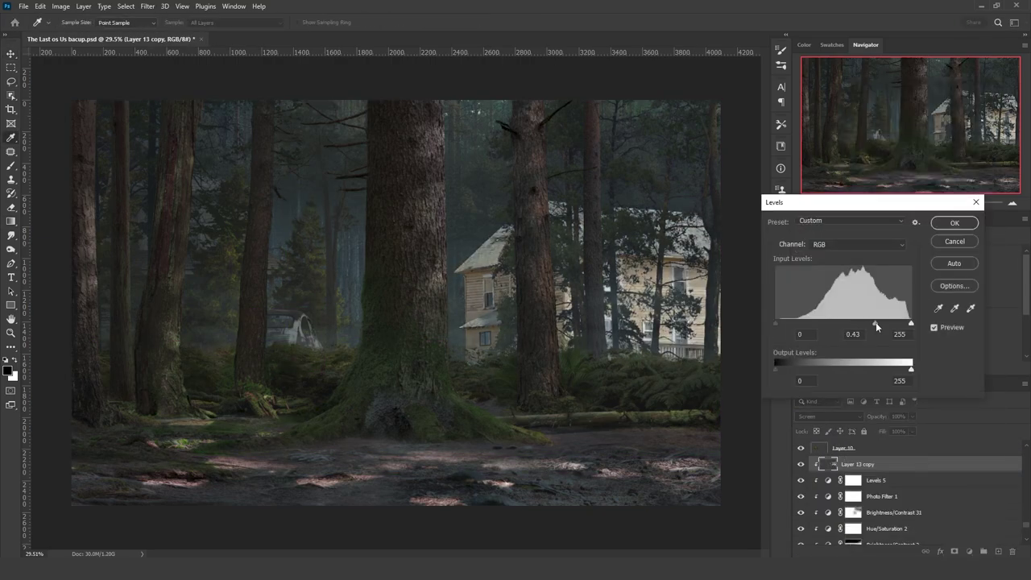
key(Return)
key(ctrl+u)
drag(803, 268, 792, 268)
key(Return)
Add a black mask to Layer 13 copy, render Clouds into it and raise its contrast with Levels
alt+click(953, 550)
click(148, 5)
click(158, 18)
key(ctrl+l)
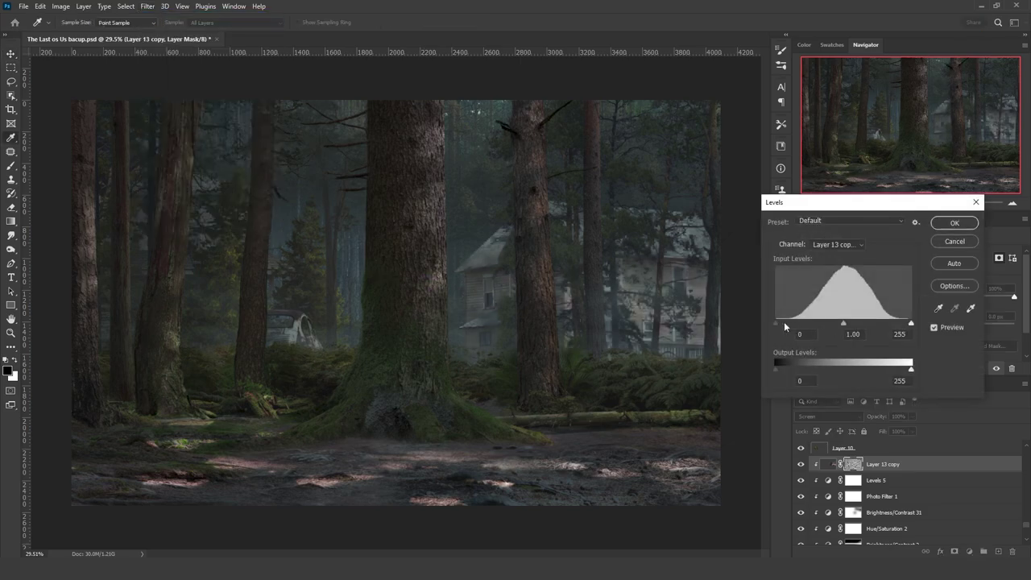
drag(785, 327, 838, 326)
key(Return)
Fade Layer 13 copy's cloud mask with the Gradient tool and try Color Balance on the layer's image
key(g)
key(x)
click(828, 464)
key(ctrl+b)
key(Escape)
key(g)
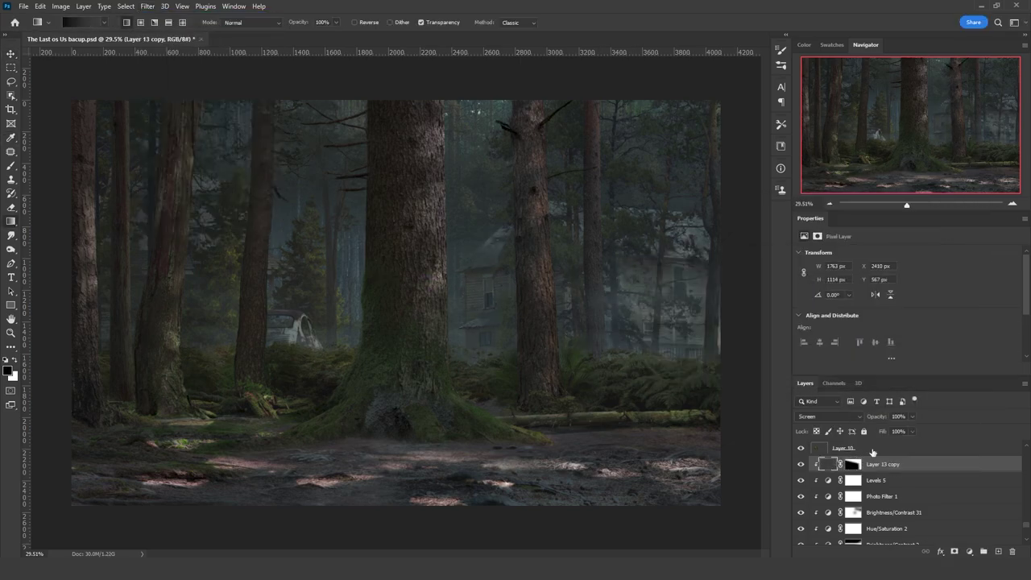
Compare the fern photo's red, green and blue channels for contrast between plants and wall, and restore the RGB view
click(836, 387)
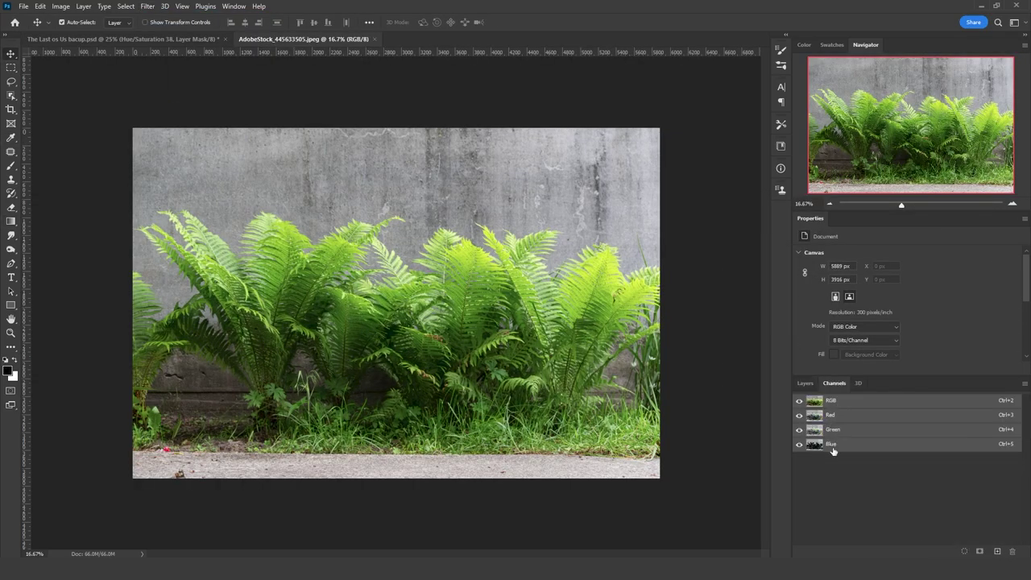
click(833, 447)
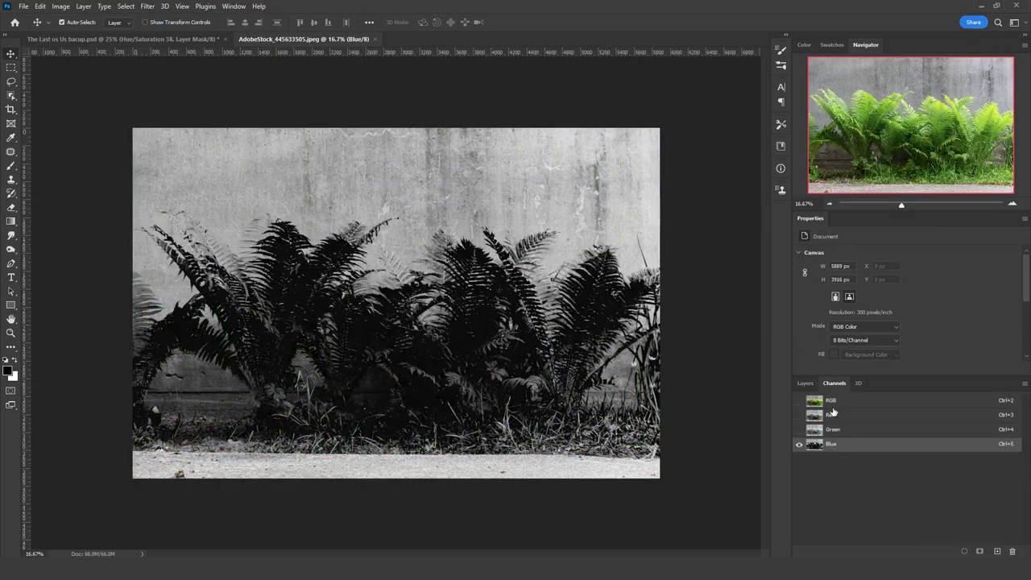
click(834, 415)
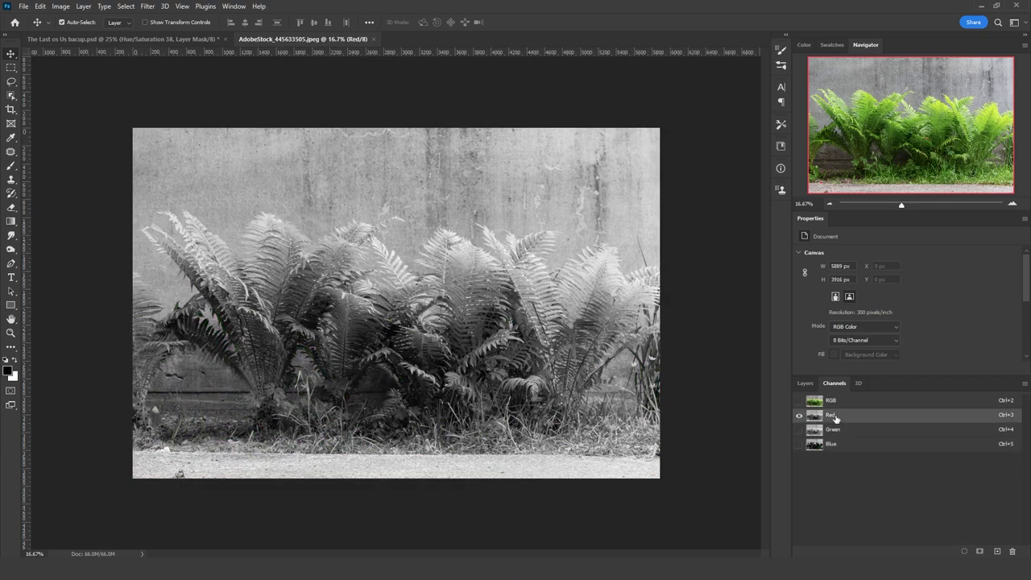
click(836, 430)
click(834, 446)
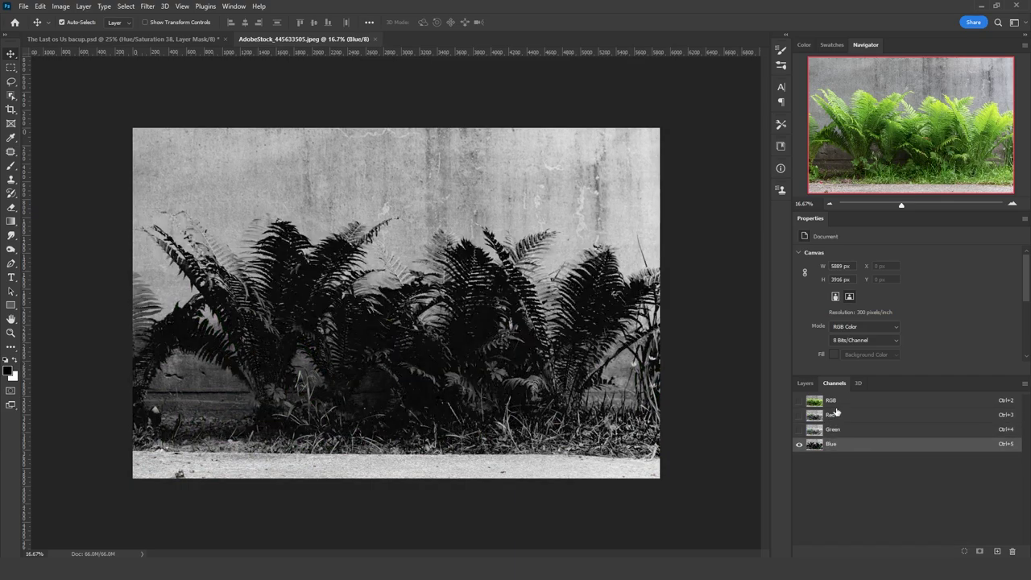
click(831, 401)
Convert the fern photo's background into the regular layer Layer 0 and duplicate it
click(804, 383)
double_click(854, 447)
key(Return)
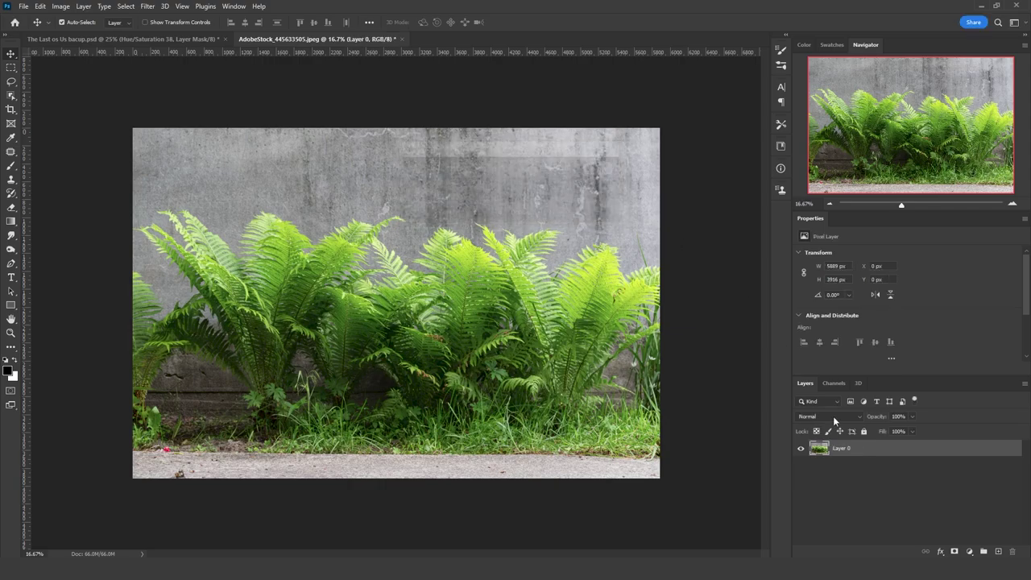
key(ctrl+j)
Hide the grey wall behind the ferns with Blend If on the Blue channel, lowering this layer's highlight limit
double_click(926, 448)
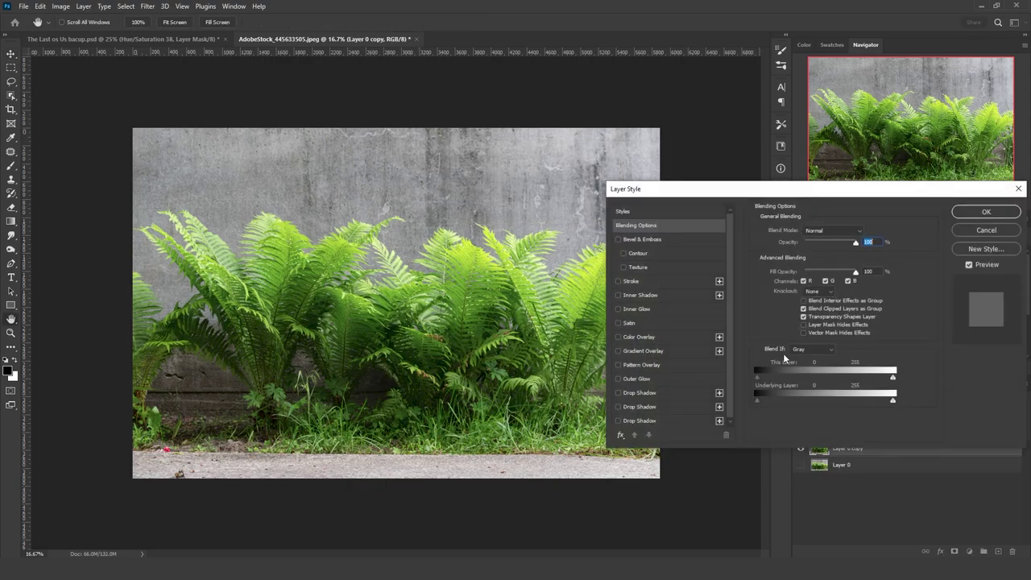
click(811, 348)
click(797, 388)
drag(892, 376, 794, 378)
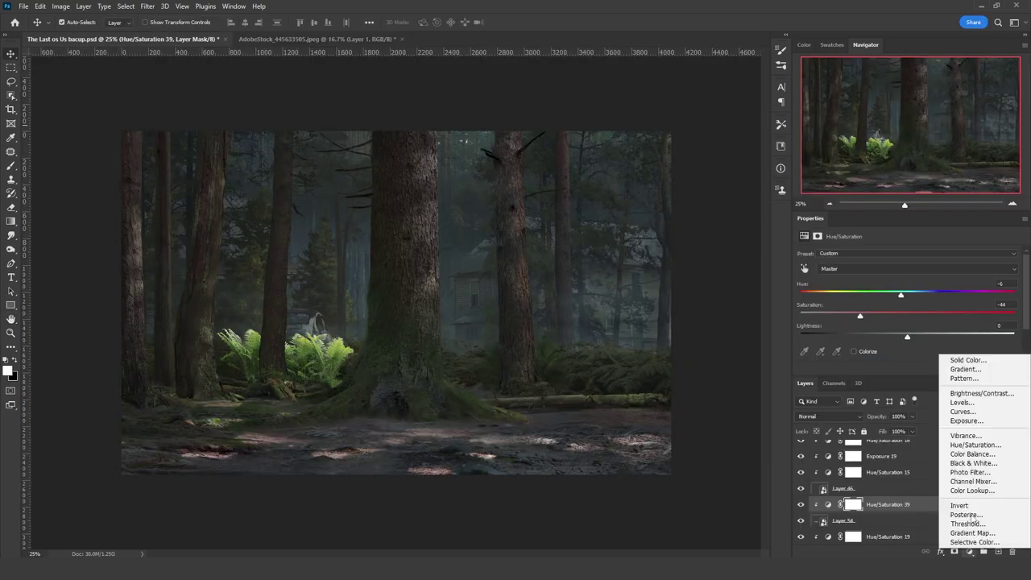
Darken the ferns beside the car with a gradient-masked Brightness/Contrast layer at -85 brightness and add a Photo Filter adjustment
click(967, 471)
key(g)
scroll(930, 499, up, 5)
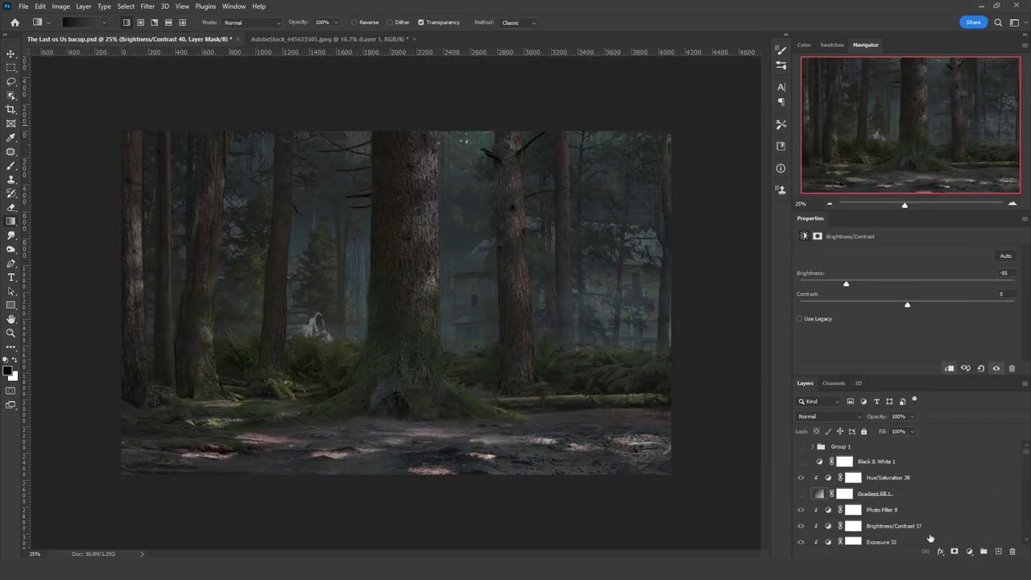
click(921, 253)
click(859, 351)
key(v)
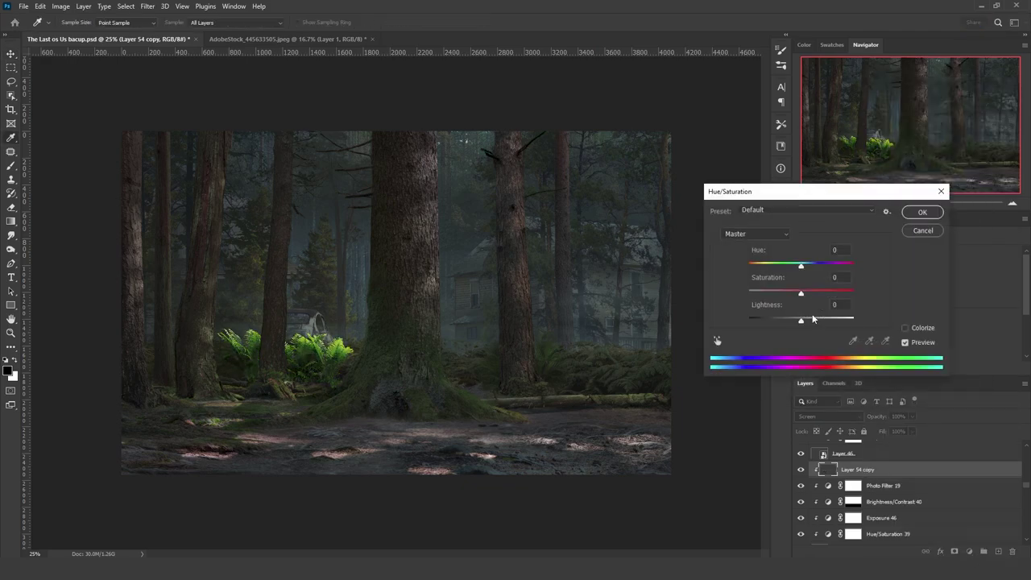
key(Down)
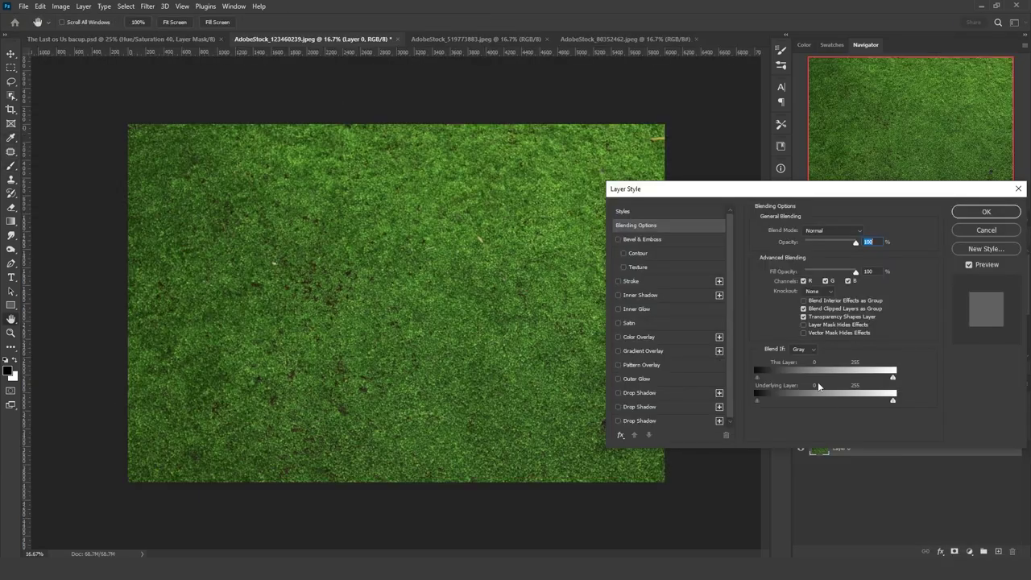
Hide the grass photo's dark areas with Blend If on the Green channel, splitting this layer's shadow limit to 58 / 99
click(801, 349)
click(793, 373)
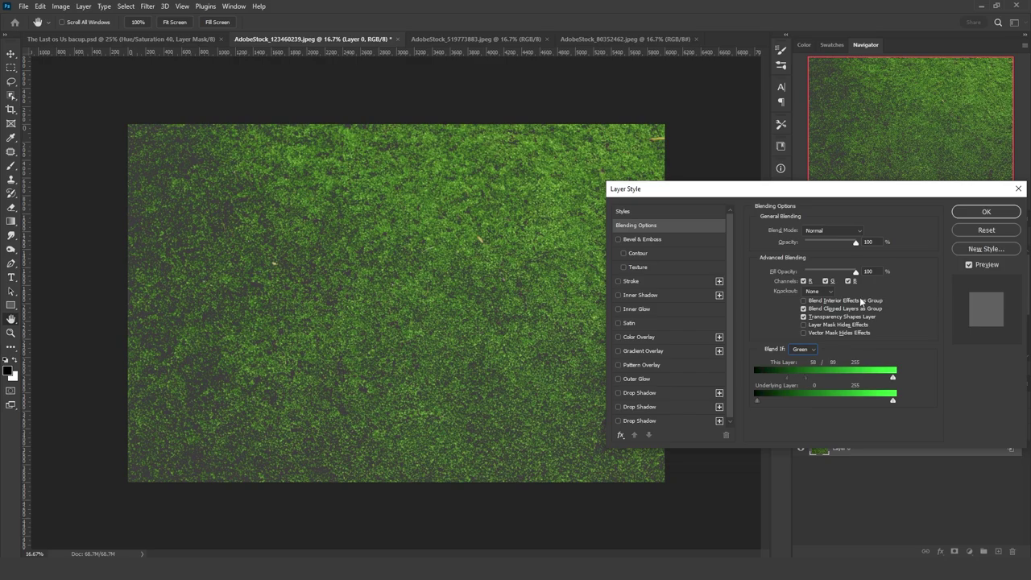
click(985, 212)
right_click(837, 445)
click(934, 254)
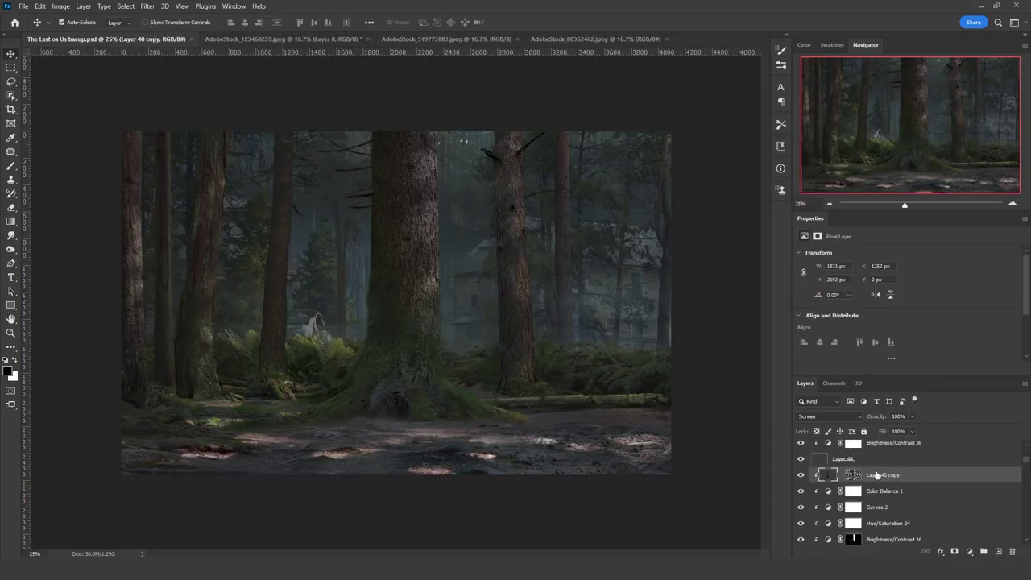
Bring the grass layer into the forest composite above Layer 40 copy and convert it to a smart object
key(ctrl+t)
key(Escape)
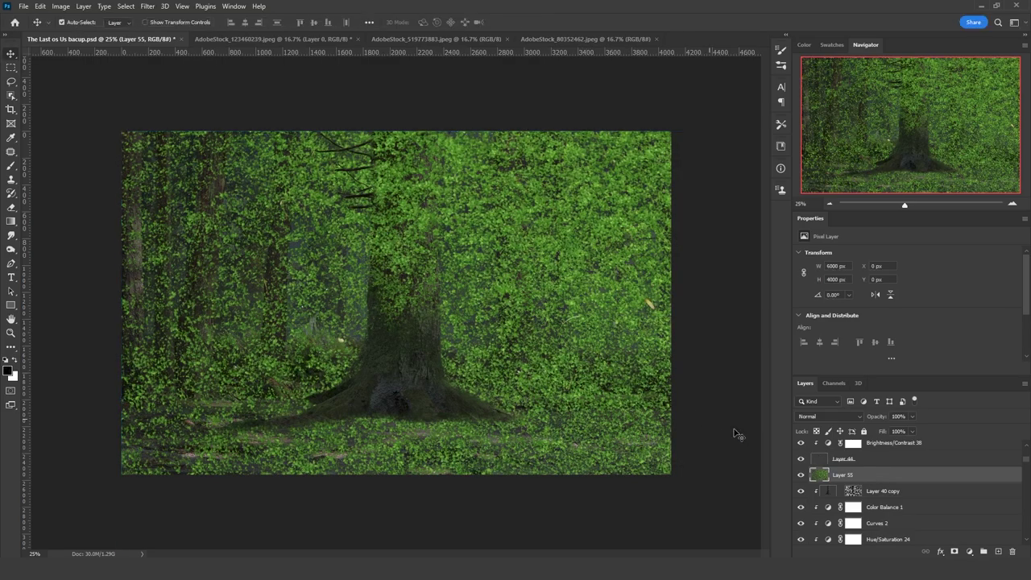
right_click(864, 475)
click(926, 169)
Scale the grass layer down to about 854 by 1282 px, rotate it 90° and place it over the central trunk
key(ctrl+t)
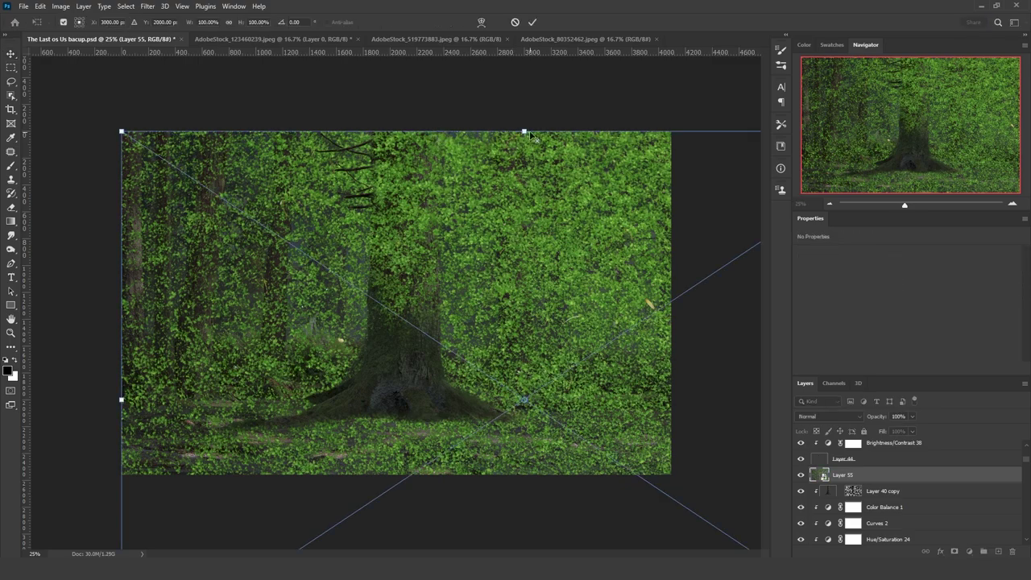
drag(524, 132, 516, 295)
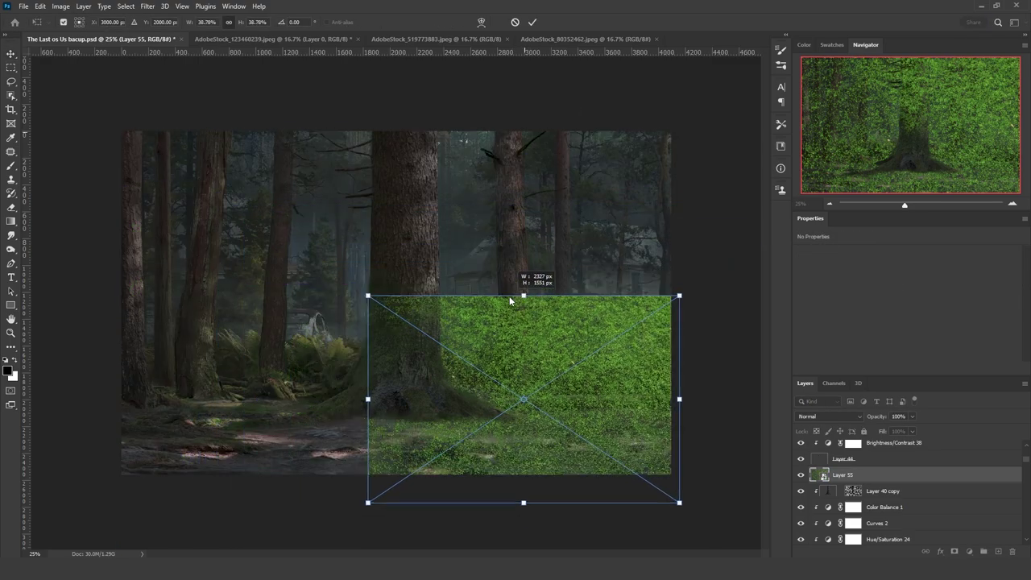
drag(606, 284, 456, 274)
drag(405, 104, 407, 183)
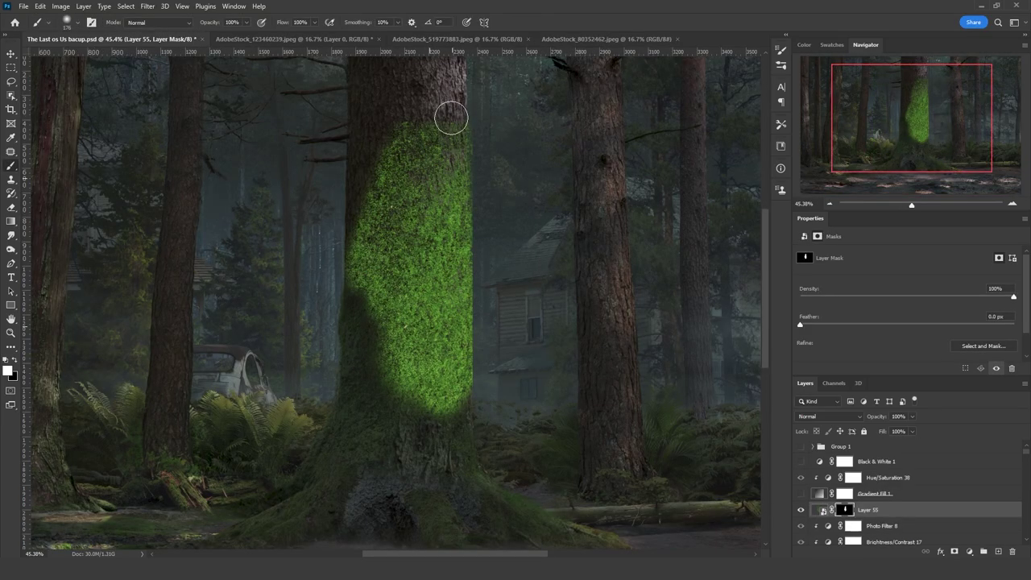
Brush Layer 55's mask to hide moss at the patch's upper right and reveal more along the trunk's lower right
alt+right_click(461, 118)
drag(483, 121, 445, 103)
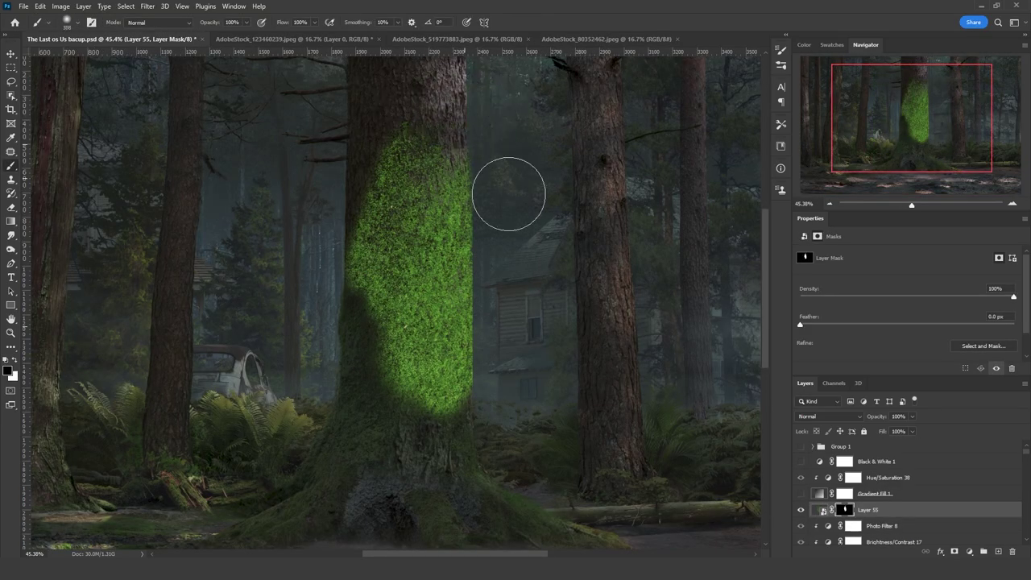
key(x)
drag(443, 409, 454, 431)
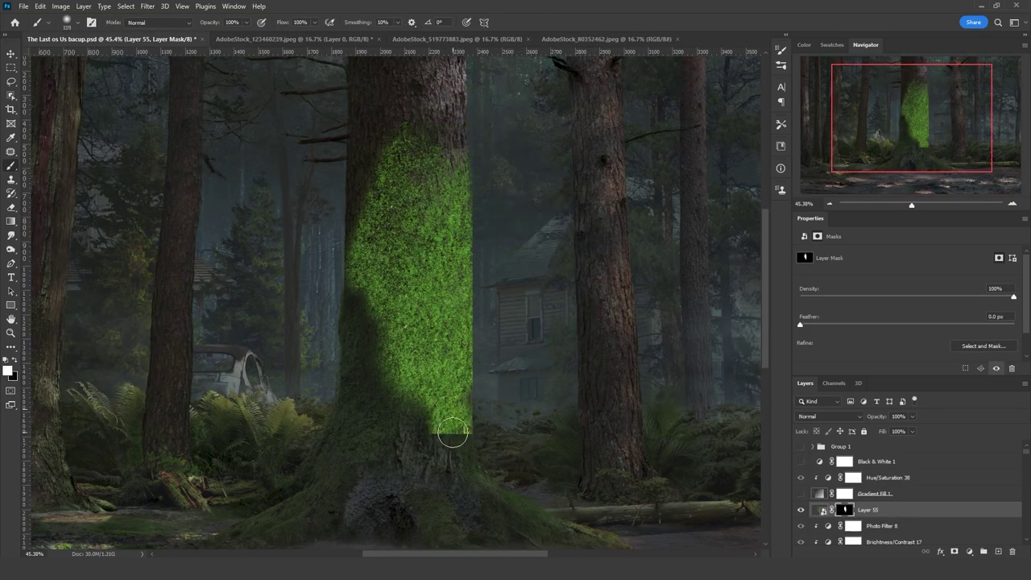
Select a tall rectangle just beyond the trunk's right edge and fill it with black on Layer 55's mask
key(m)
scroll(479, 166, down, 1)
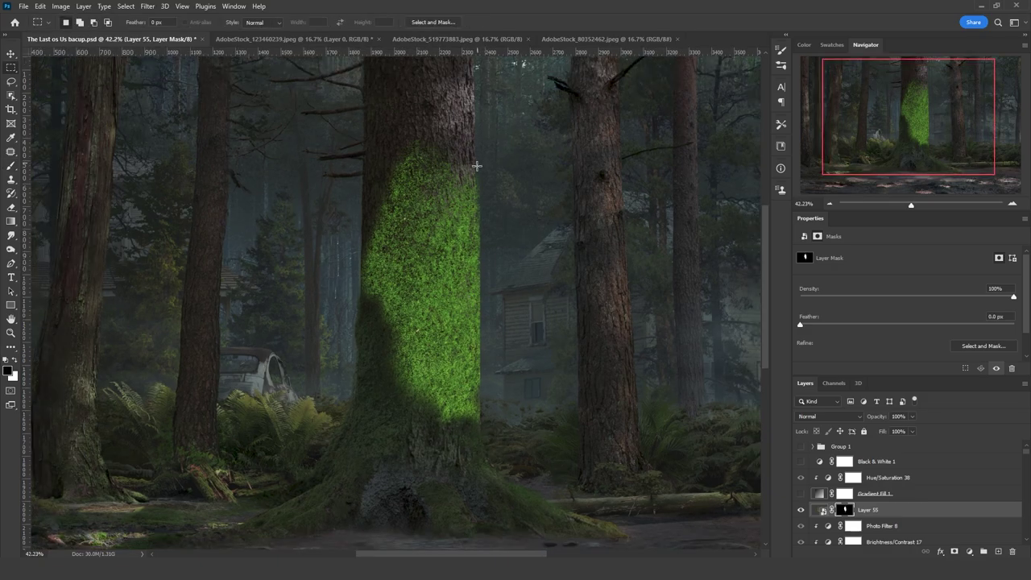
drag(477, 165, 530, 461)
key(shift+BackSpace)
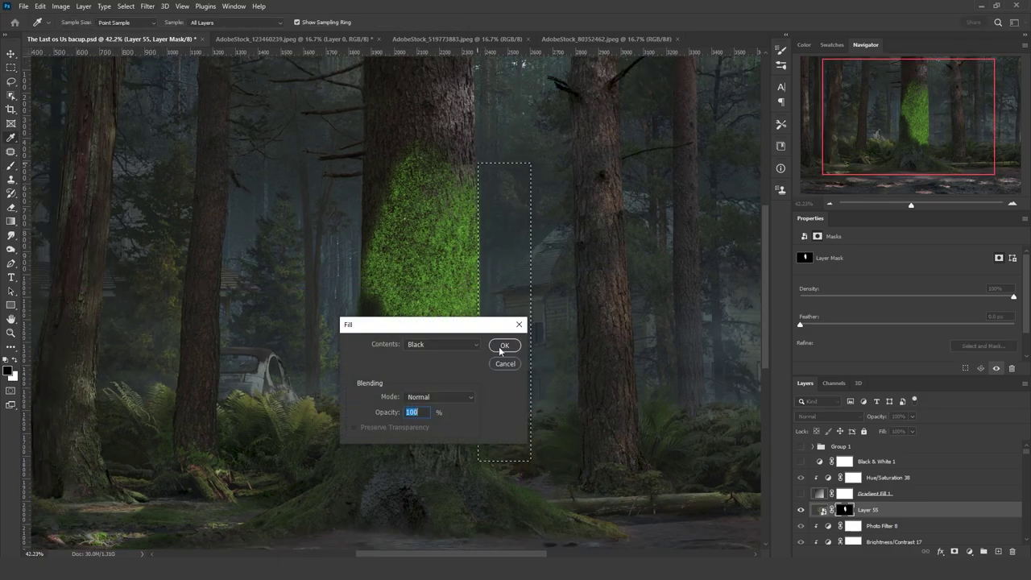
click(500, 347)
Try reapplying the last filter to a narrow selection of Layer 55's mask along the trunk's right edge
drag(482, 165, 471, 439)
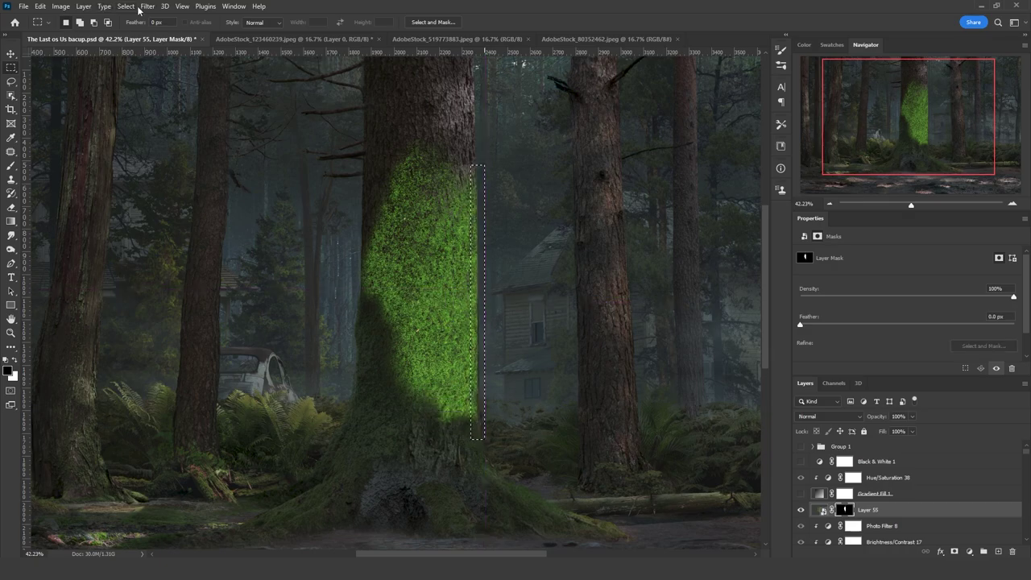
click(148, 6)
click(150, 9)
click(148, 6)
click(153, 17)
key(ctrl+z)
Flip the selected strip of Layer 55's mask vertically along the trunk's right edge and reapply the last filter
key(ctrl+t)
drag(515, 378, 434, 223)
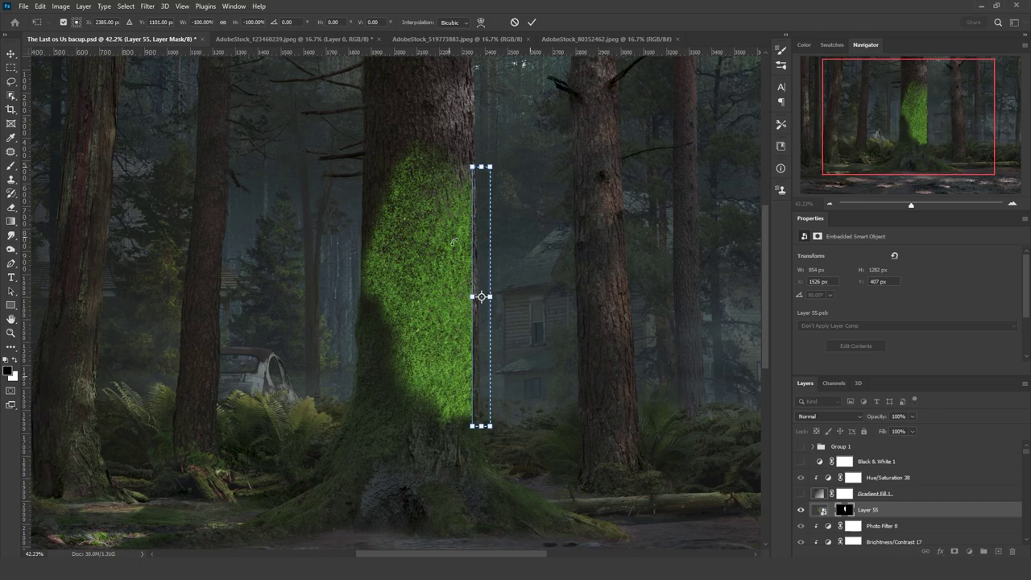
right_click(482, 282)
click(519, 492)
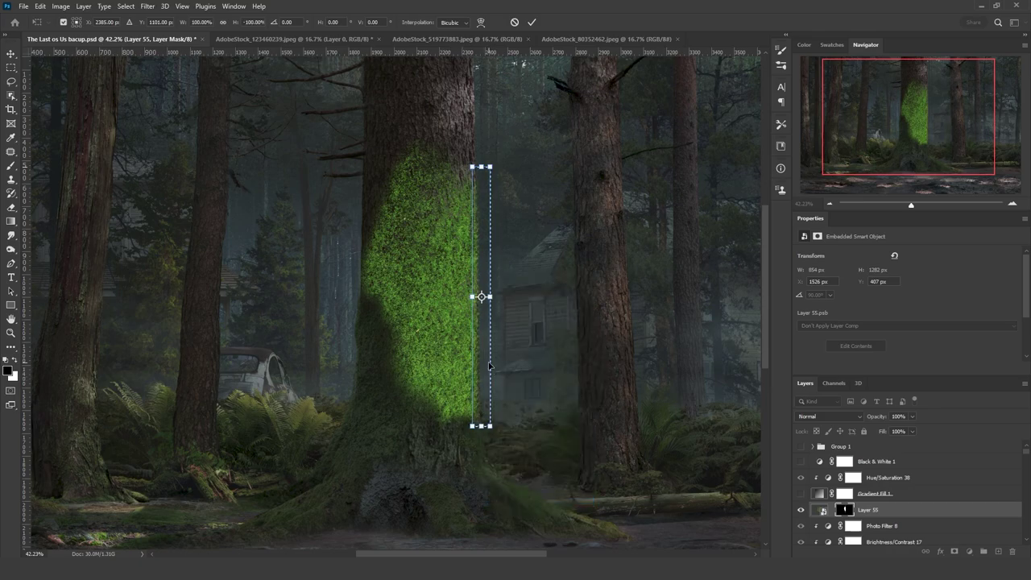
key(Return)
click(146, 6)
click(155, 17)
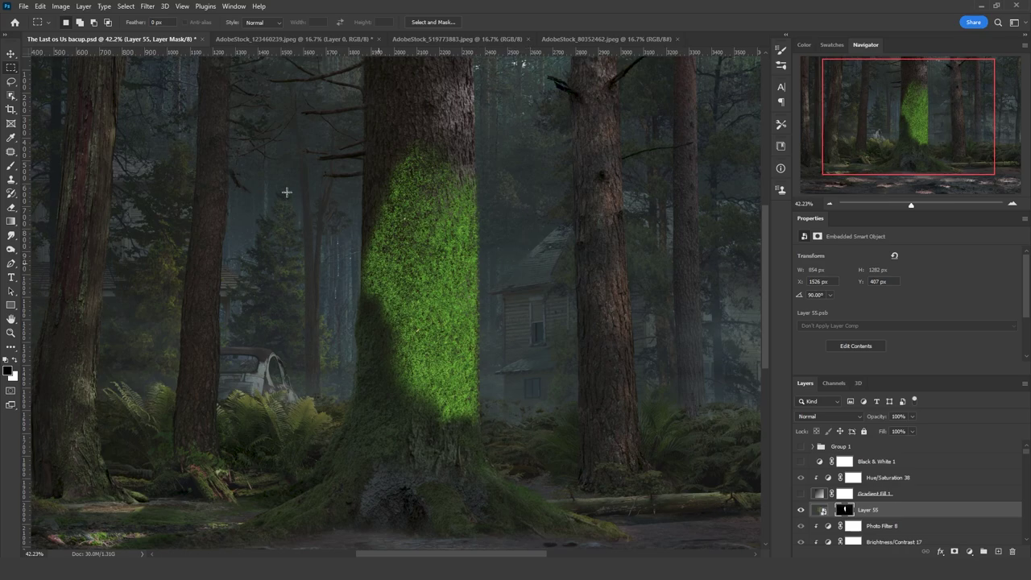
Erase on Layer 55's mask along the trunk's left side to soften the moss edge there
key(e)
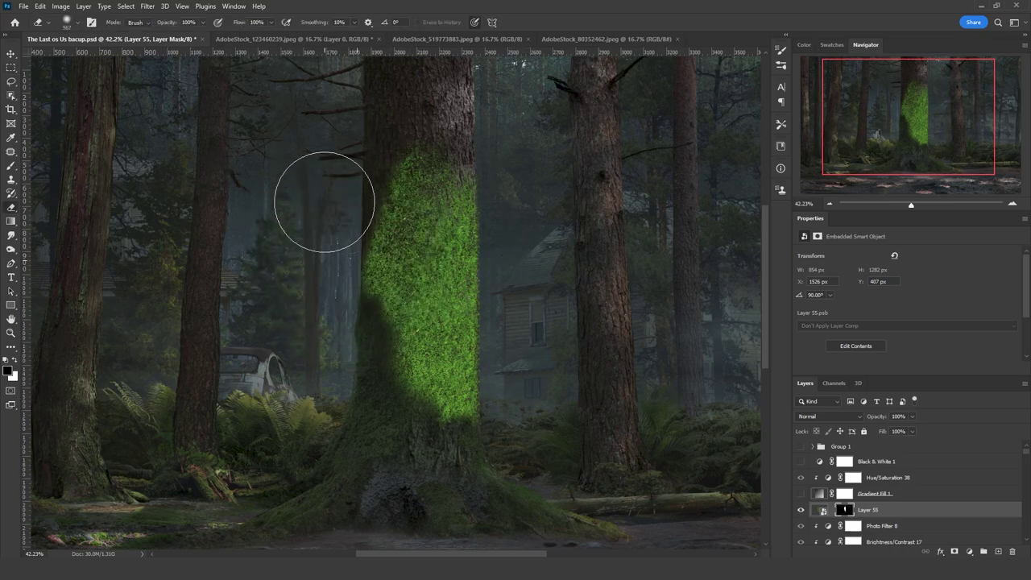
key(x)
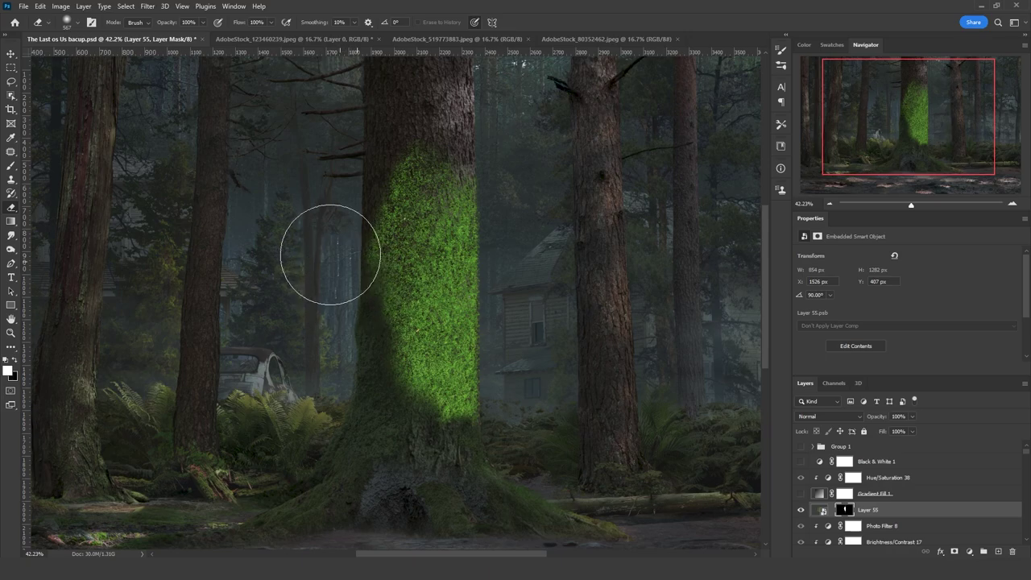
mouse_move(330, 254)
mouse_down()
mouse_move(357, 265)
mouse_move(344, 300)
mouse_move(348, 186)
mouse_move(327, 233)
mouse_move(314, 421)
mouse_move(365, 395)
mouse_up()
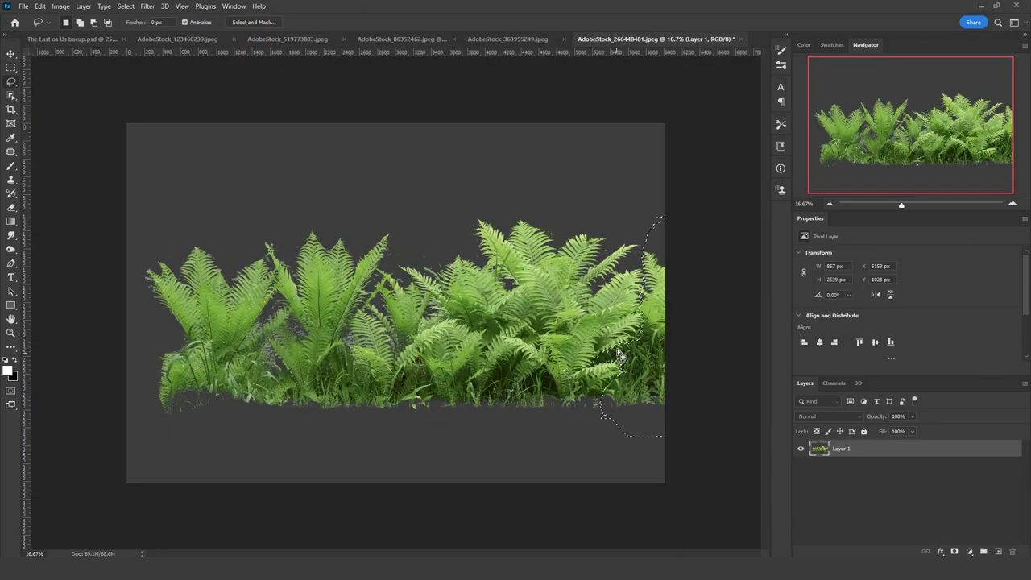
Delete the lassoed fern at the image's right edge and paste the remaining ferns into the forest composite as a smart object
key(Delete)
key(ctrl+a)
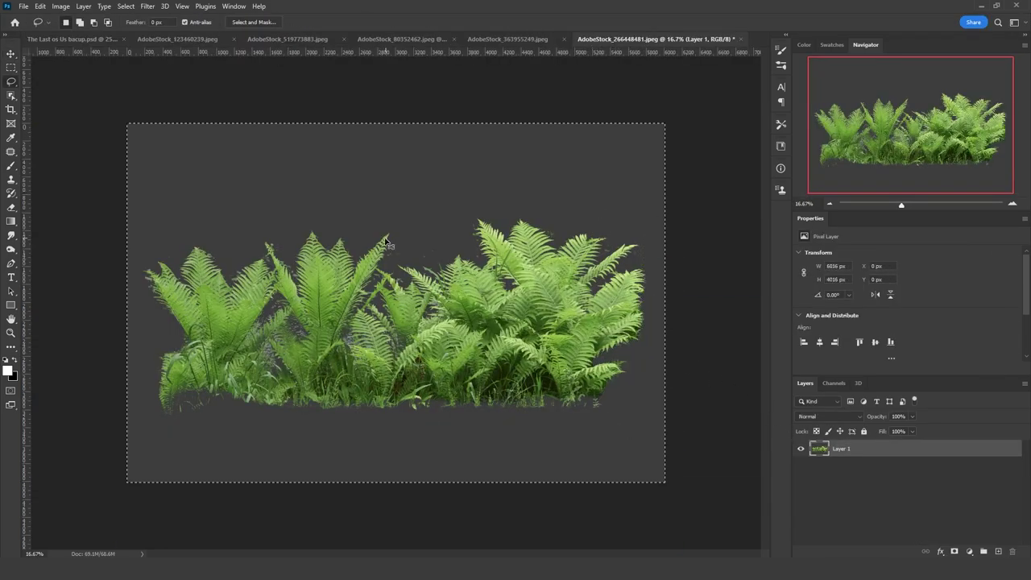
click(48, 39)
key(v)
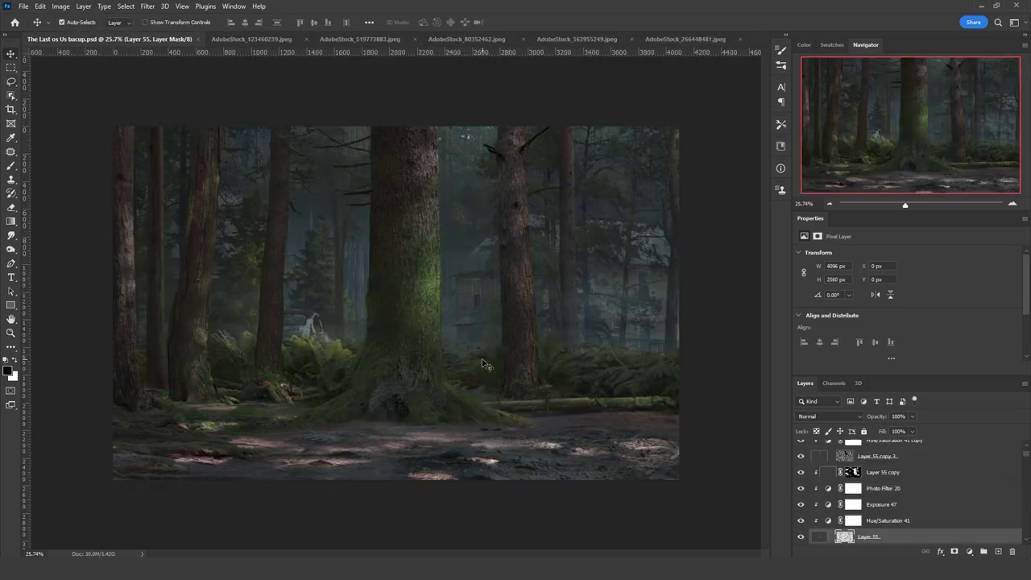
click(863, 489)
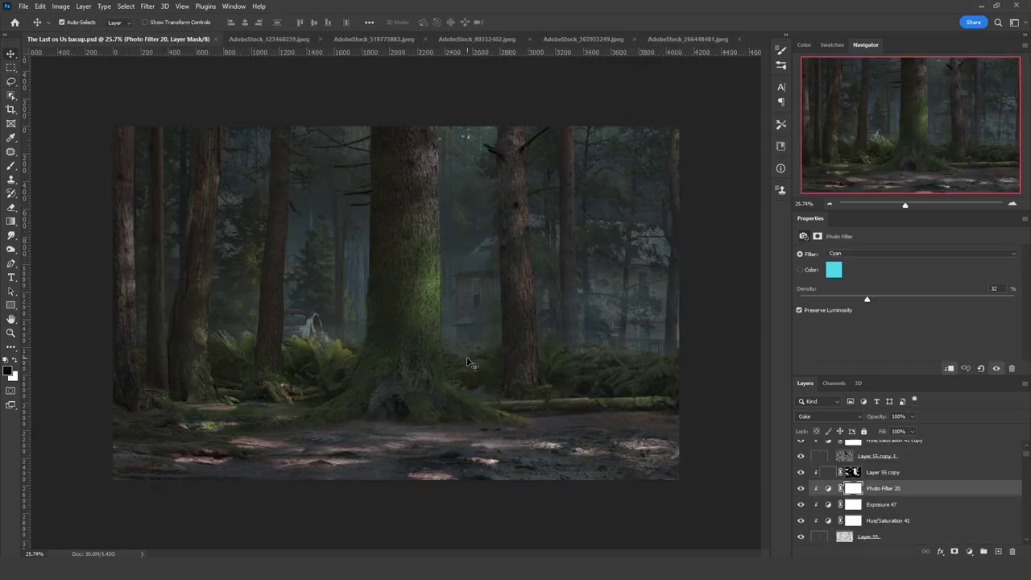
key(ctrl+v)
right_click(874, 536)
click(917, 211)
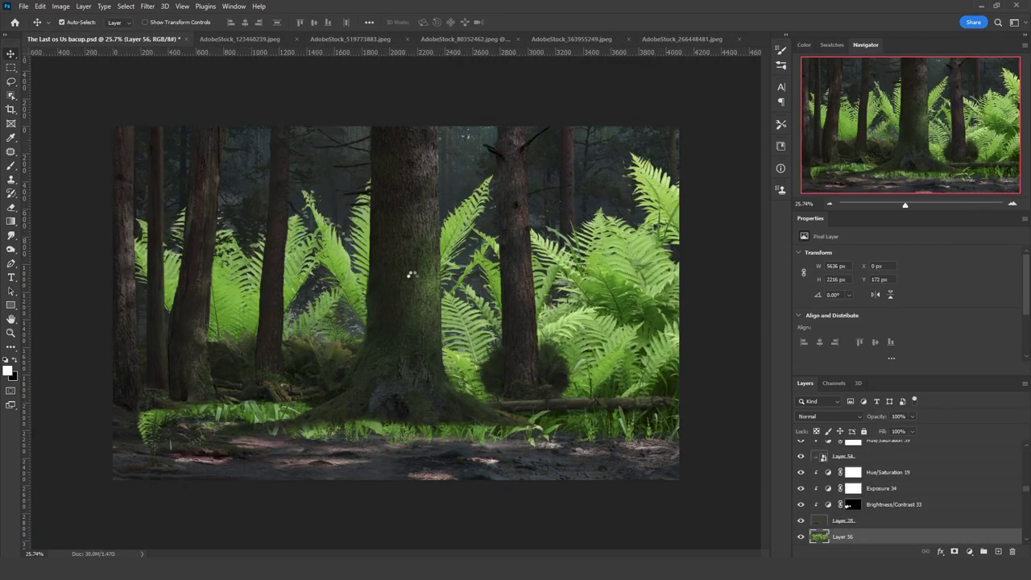
Scale the pasted ferns down to about 1045 px wide and place them between the central trunk and the right tree
key(ctrl+t)
drag(502, 152, 501, 265)
drag(515, 306, 487, 366)
mouse_move(473, 325)
mouse_down()
mouse_move(478, 354)
mouse_move(478, 333)
mouse_up()
key(Return)
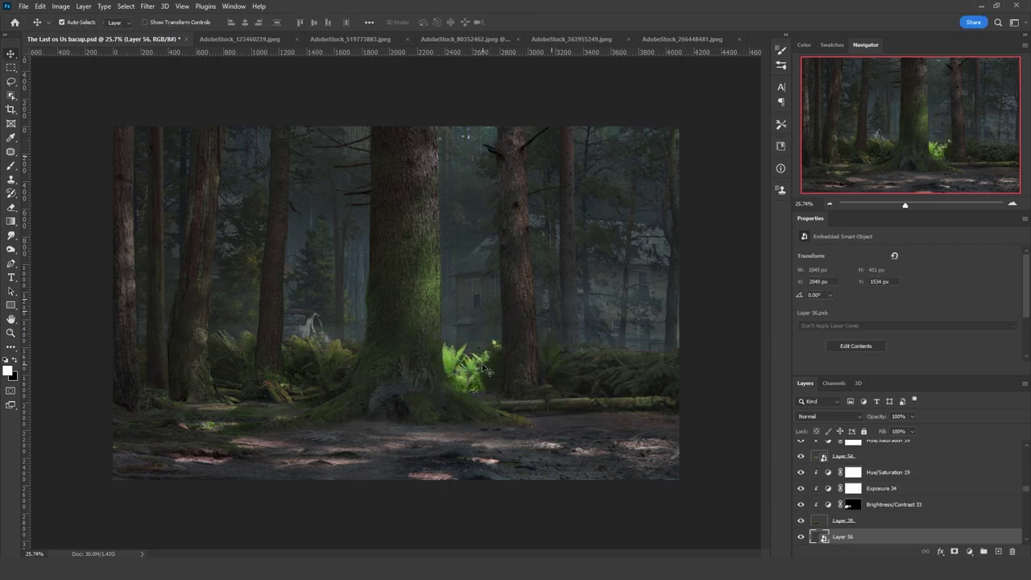
Duplicate the ferns across the right side of the forest and merge the copies into one smart object
key(ctrl+t)
right_click(608, 372)
click(644, 355)
mouse_move(471, 372)
alt+mouse_down()
mouse_move(608, 372)
mouse_move(466, 384)
alt+mouse_up()
key(Return)
shift+click(874, 521)
key(ctrl+e)
right_click(872, 520)
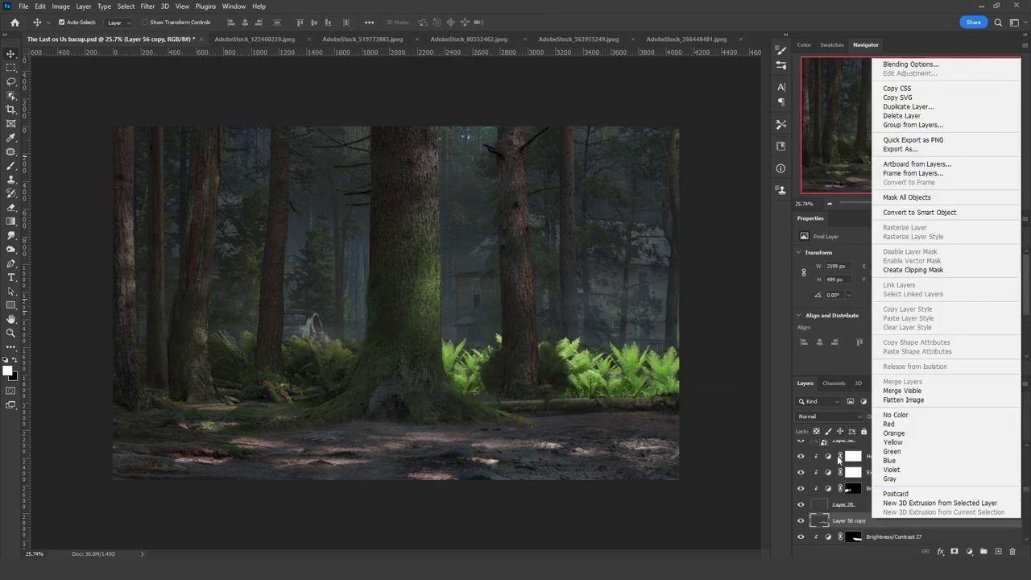
click(914, 213)
Tone down the ferns with clipped adjustments: Hue/Saturation at -37 saturation and a lowered Exposure
drag(908, 315, 867, 314)
click(969, 551)
click(955, 419)
drag(907, 282, 869, 283)
alt+click(898, 515)
Set the ferns' Brightness/Contrast adjustment to -60 brightness, invert its mask and brush the darkening across the right-hand ferns
drag(907, 283, 864, 283)
key(ctrl+i)
key(b)
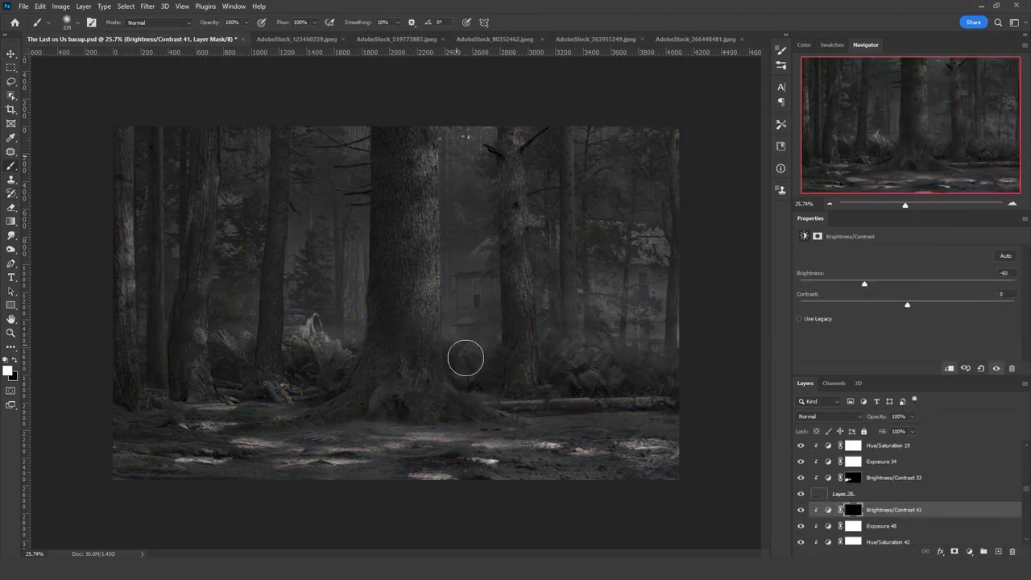
drag(466, 356, 713, 358)
Hide Black & White 1, then tint the ferns with a Photo Filter and a slight negative hue shift
click(801, 463)
click(934, 476)
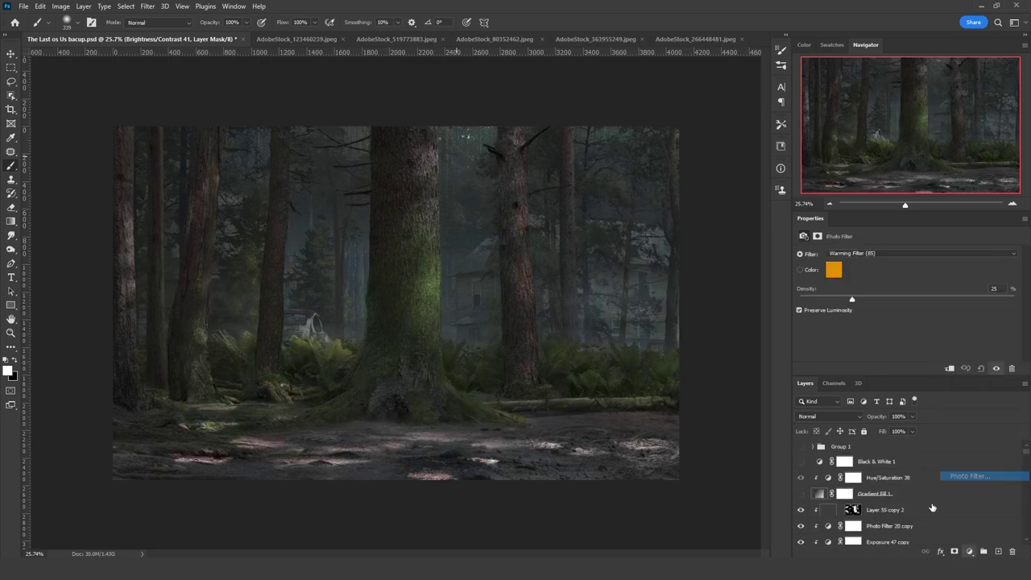
click(922, 252)
click(866, 349)
click(887, 536)
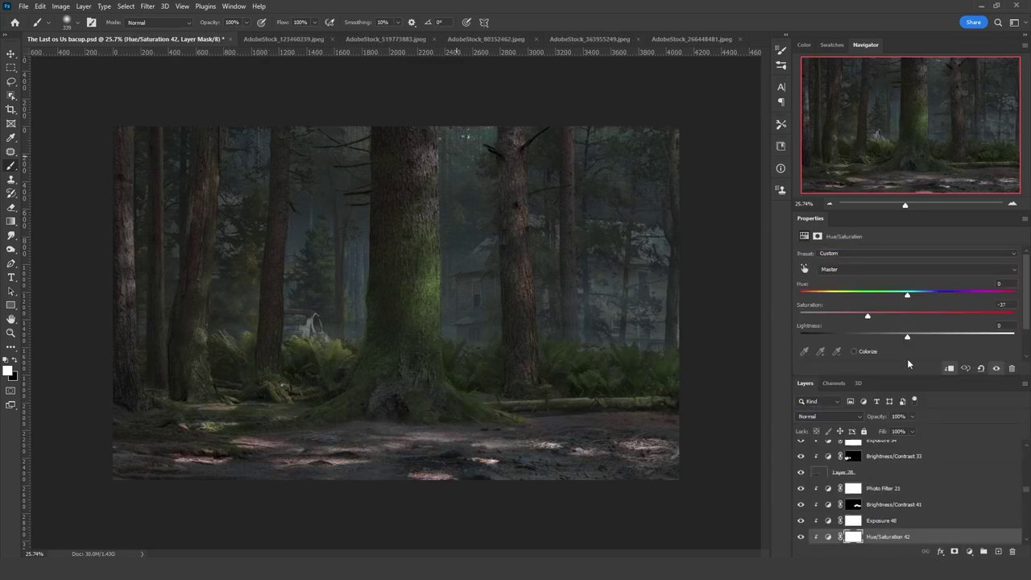
drag(907, 297, 897, 297)
Brush a clipped Brightness/Contrast adjustment of -45 brightness onto the ferns' base through an inverted mask, and copy the fern layer above Photo Filter 21
click(968, 551)
click(956, 442)
click(890, 492)
key(ctrl+i)
alt+right_click(434, 375)
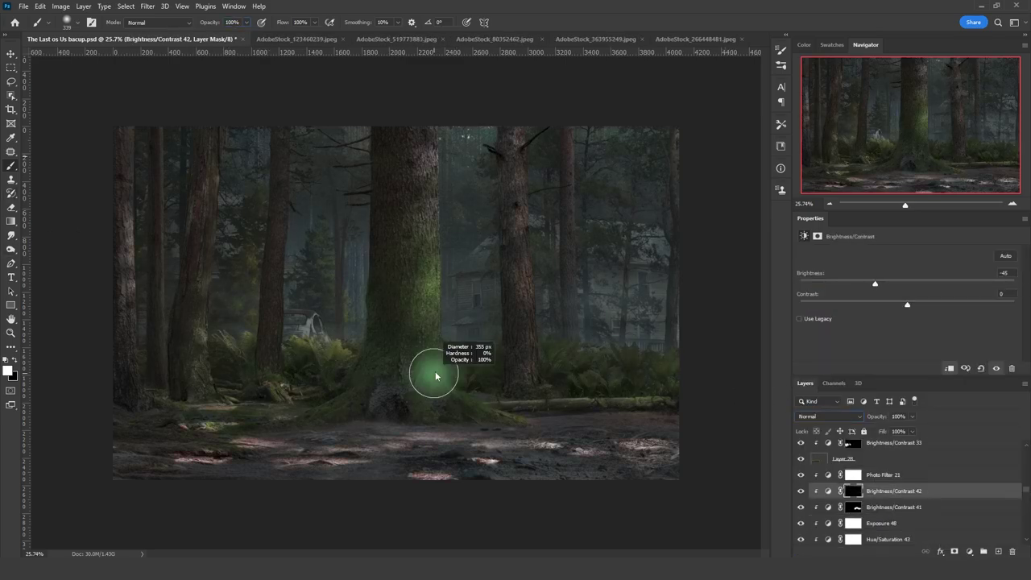
drag(467, 387, 630, 395)
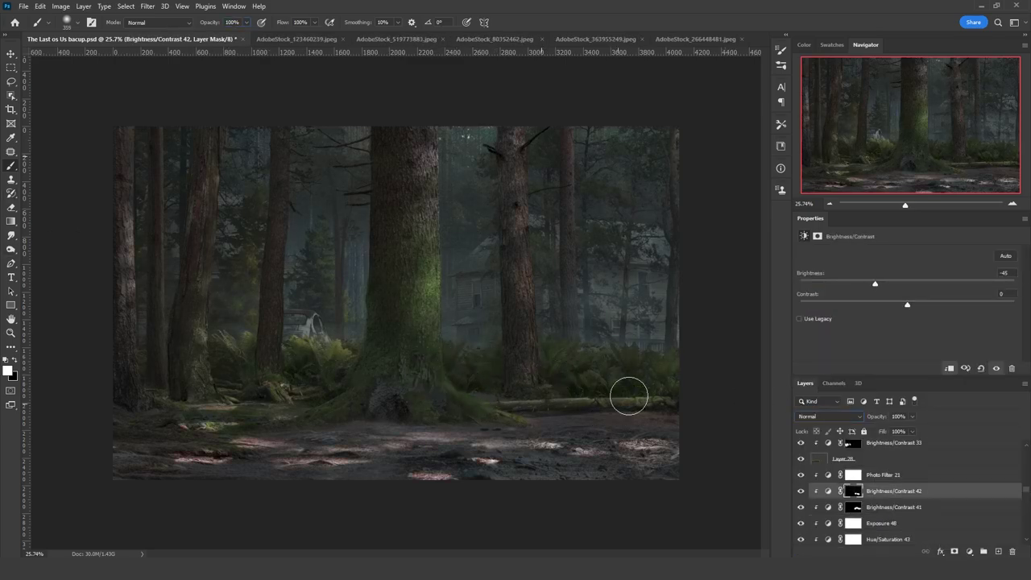
drag(856, 524, 853, 444)
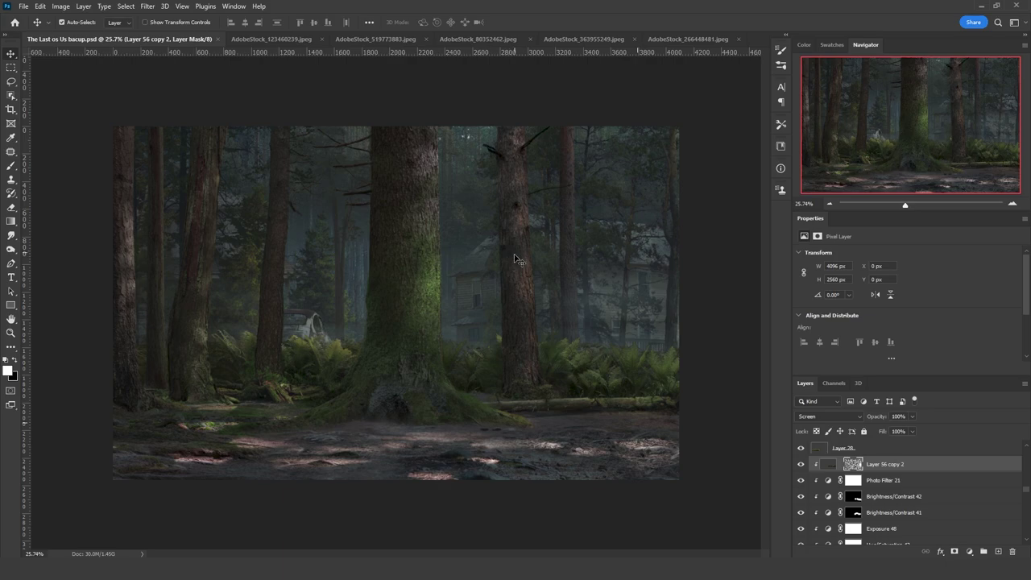
Duplicate the right tree's Layer 21 copy above Photo Filter 11 and replace its mask with a solid black one
click(883, 481)
click(518, 299)
scroll(862, 450, up, 2)
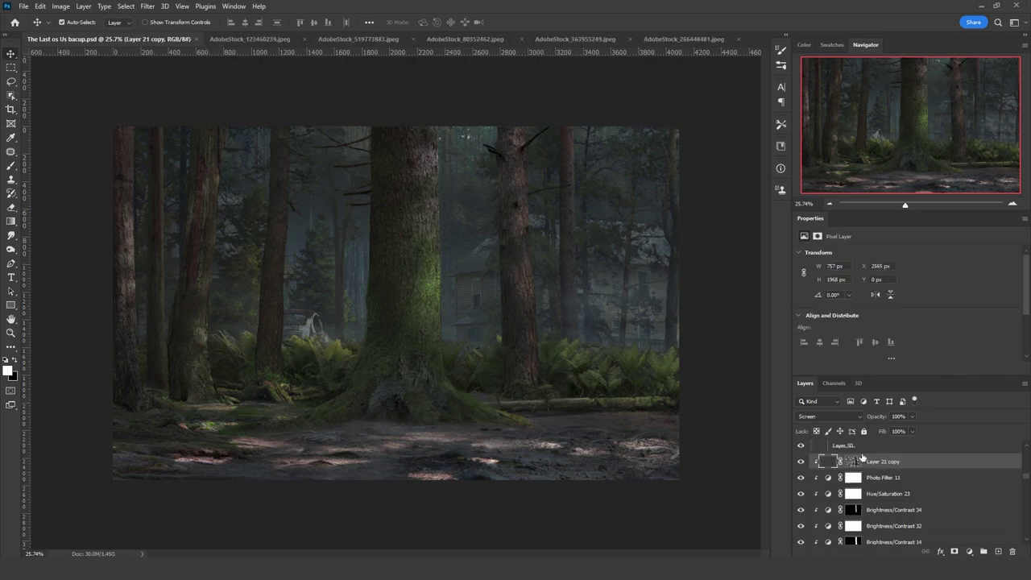
alt+drag(883, 477, 877, 486)
right_click(858, 489)
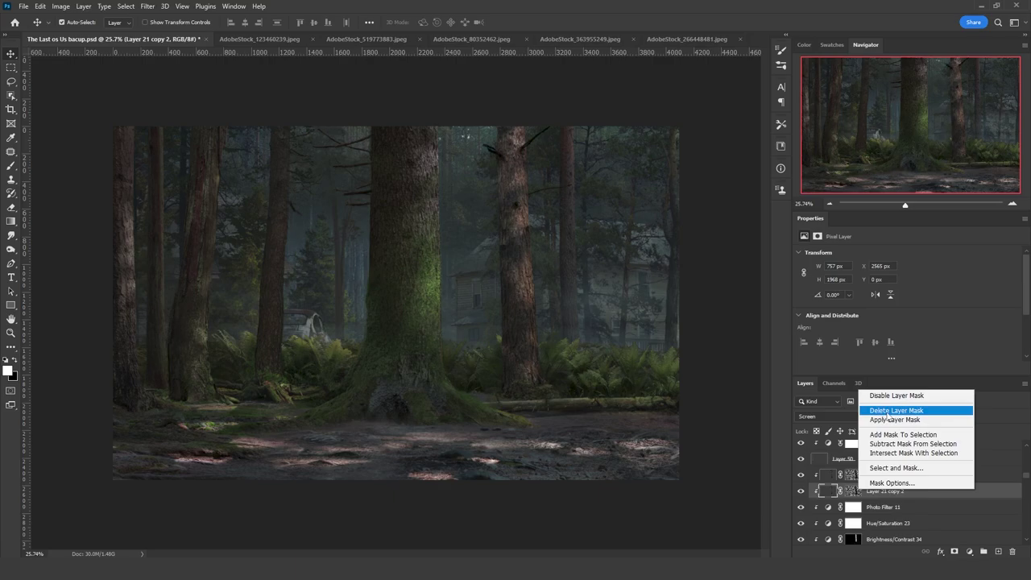
click(889, 410)
click(953, 553)
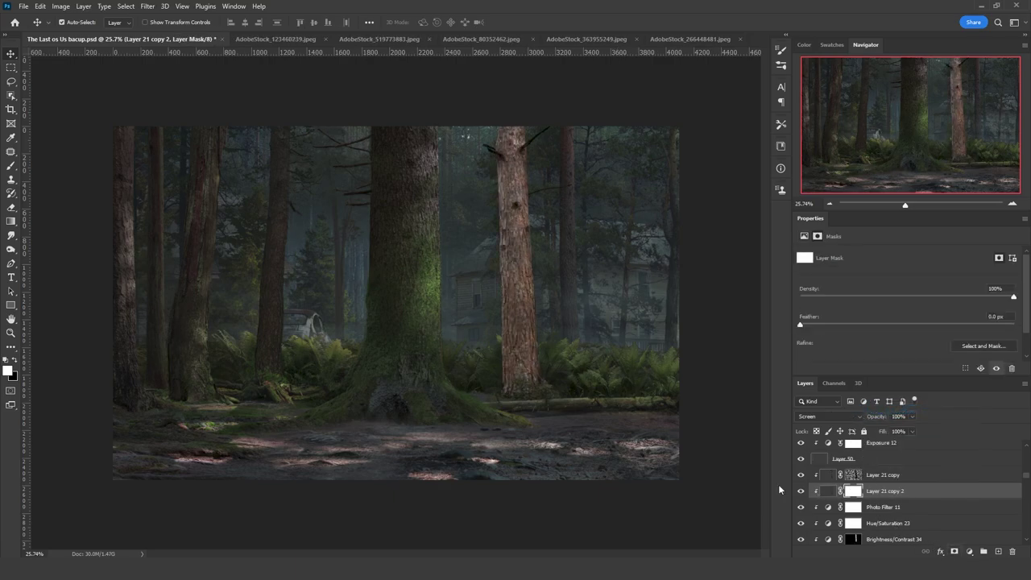
key(ctrl+i)
Brush white on the duplicate's mask with a large soft brush to reveal highlights along the right tree's lower trunk
key(b)
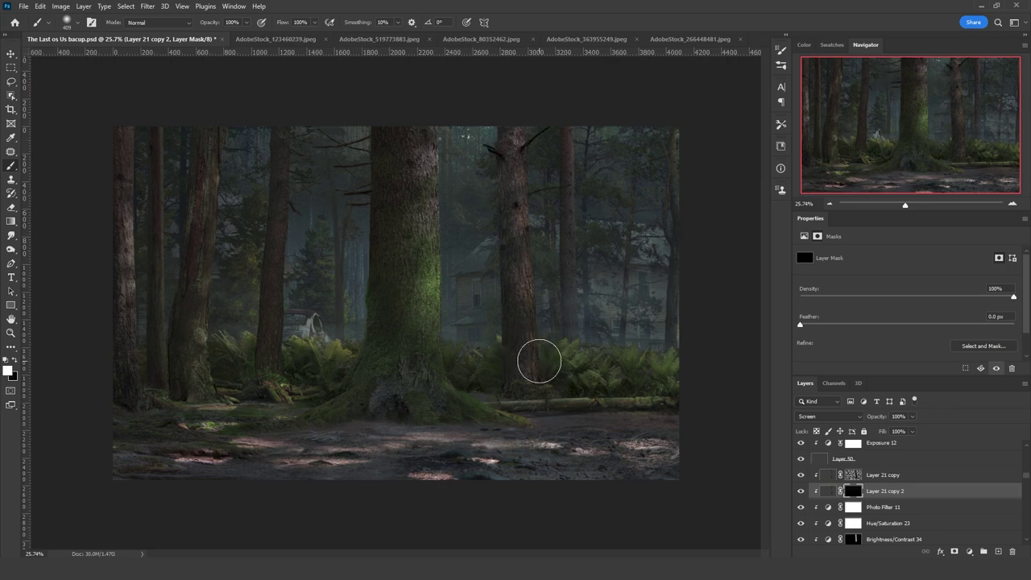
key(bracketleft)
key(bracketleft)
key(bracketleft)
key(ctrl+z)
alt+right_click(552, 359)
key(bracketleft)
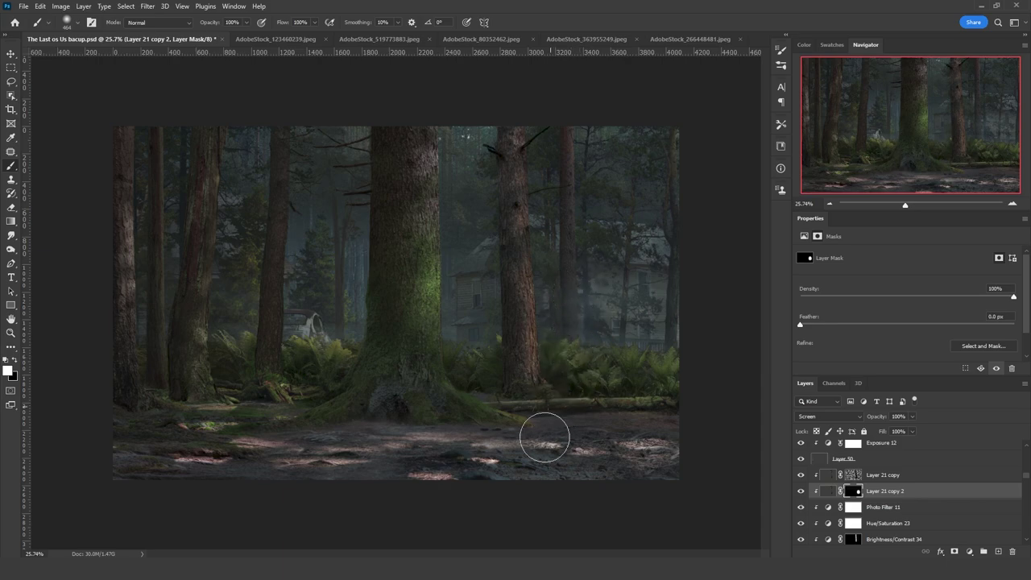
Duplicate Layer 42 above Photo Filter 12, rasterize the copy and set its blend mode to Screen
click(8, 59)
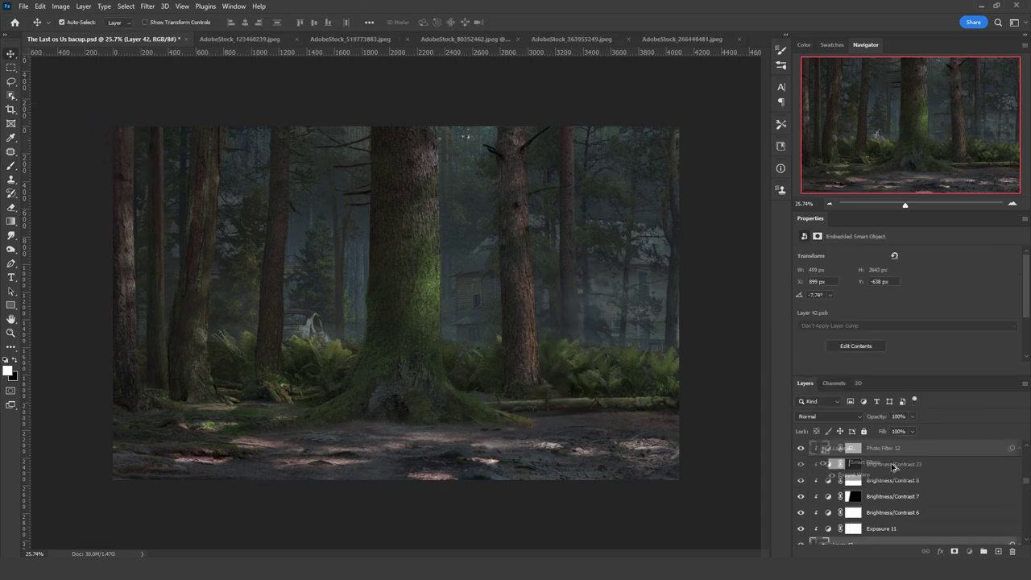
drag(895, 469, 877, 481)
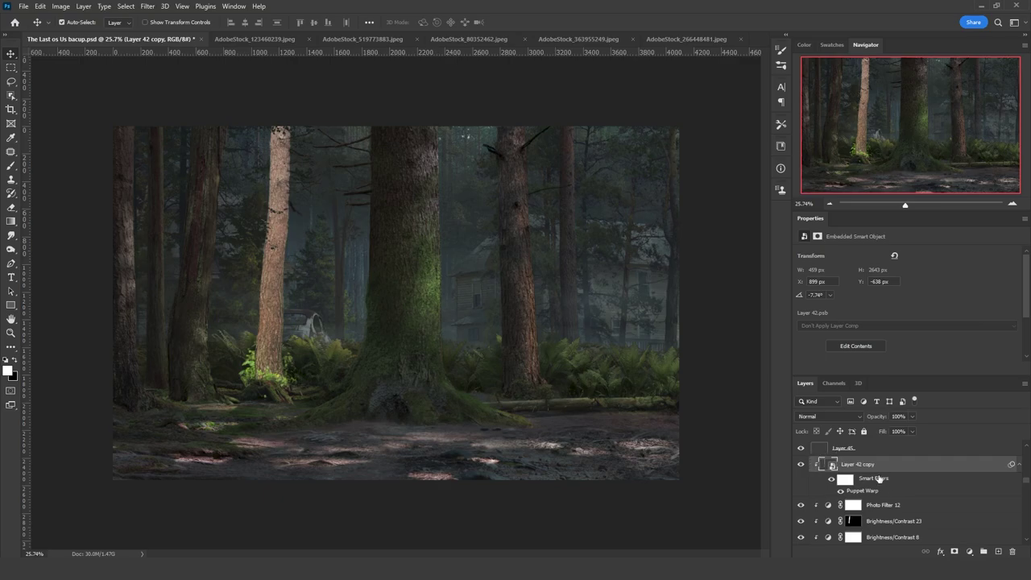
right_click(884, 465)
click(910, 293)
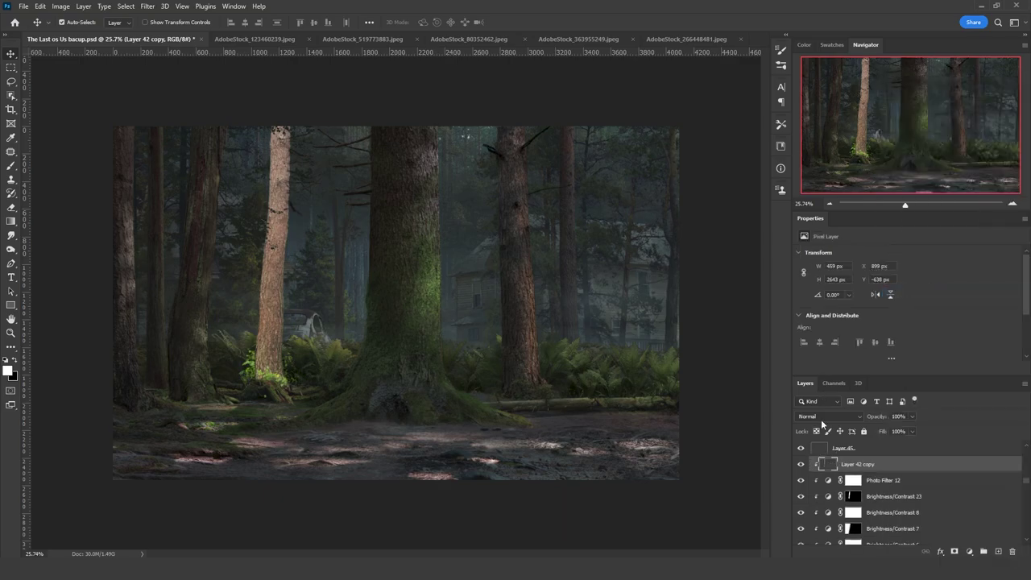
click(821, 418)
click(825, 379)
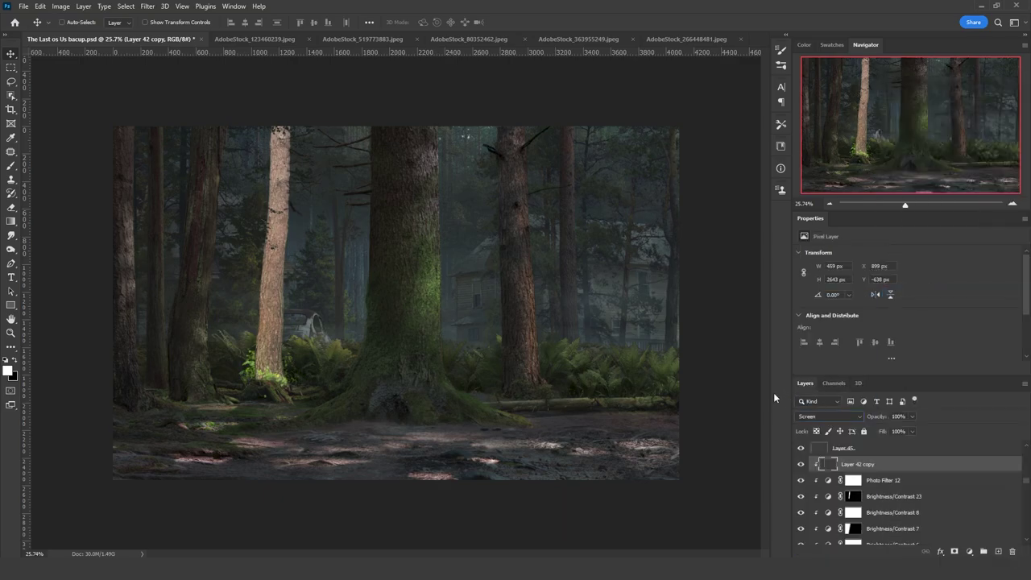
Darken Layer 42 copy with Curves at input 117, output 48, and reduce its saturation
key(ctrl+m)
drag(762, 259, 762, 259)
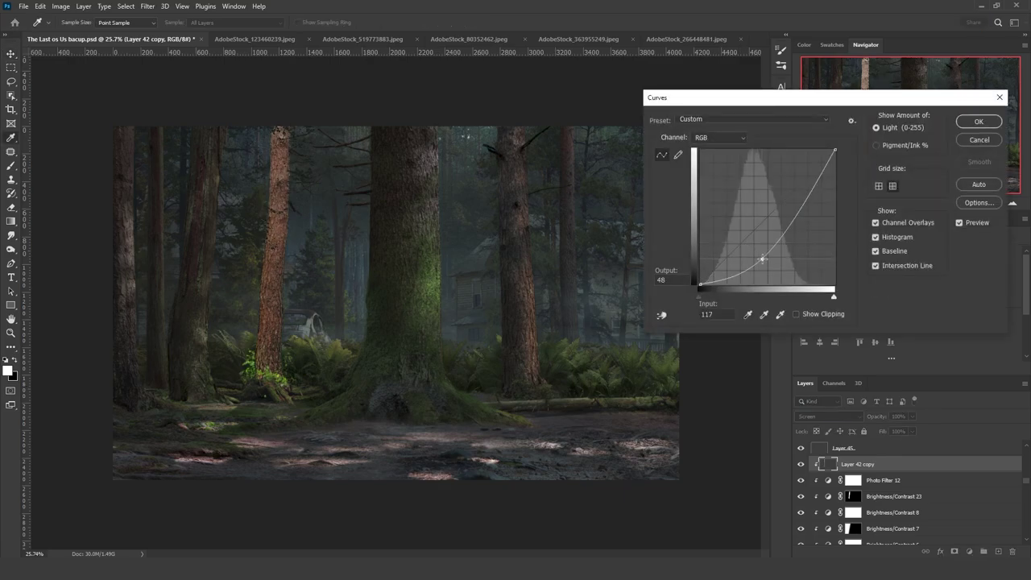
click(973, 125)
key(ctrl+u)
drag(800, 293, 778, 294)
click(922, 211)
Add a black mask to Layer 42 copy and brush the highlights back in down the tree's lower trunk
alt+click(953, 551)
key(b)
drag(278, 266, 278, 333)
Duplicate Layer 42 copy as a Linear Dodge (Add) layer, give it a black mask and reapply the last filter
alt+drag(886, 464, 888, 475)
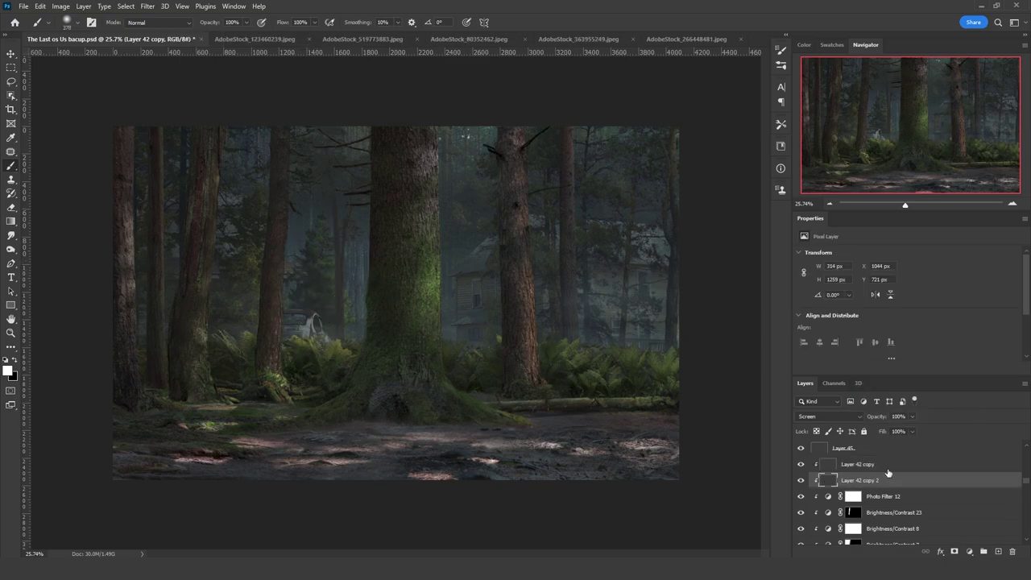
key(shift+alt+w)
alt+click(953, 551)
click(147, 6)
click(161, 18)
Increase the contrast of Layer 42 copy 2's mask with Levels and apply Color Balance to the layer
key(ctrl+l)
drag(911, 322, 877, 322)
drag(787, 322, 814, 325)
key(Return)
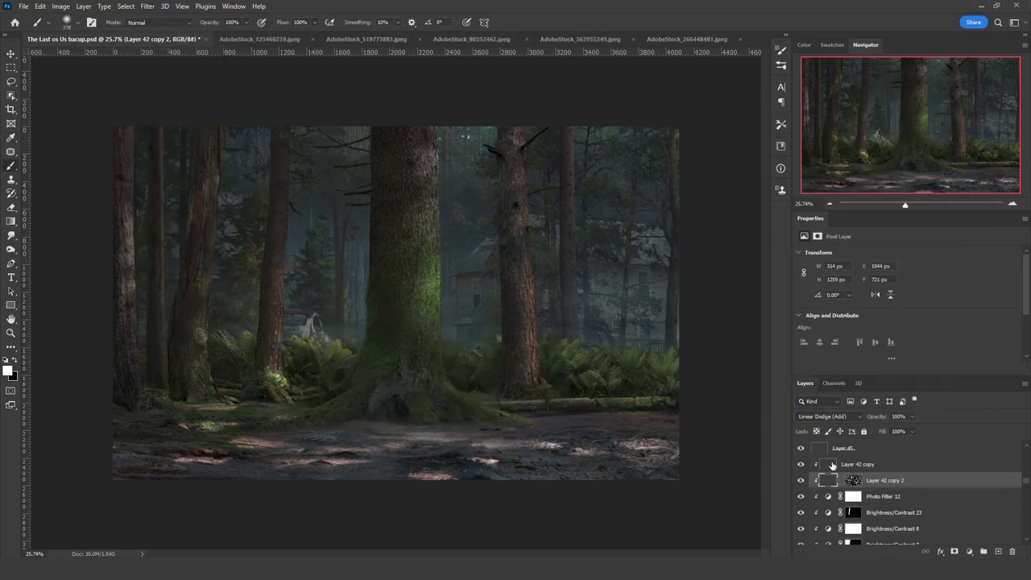
key(ctrl+b)
key(Return)
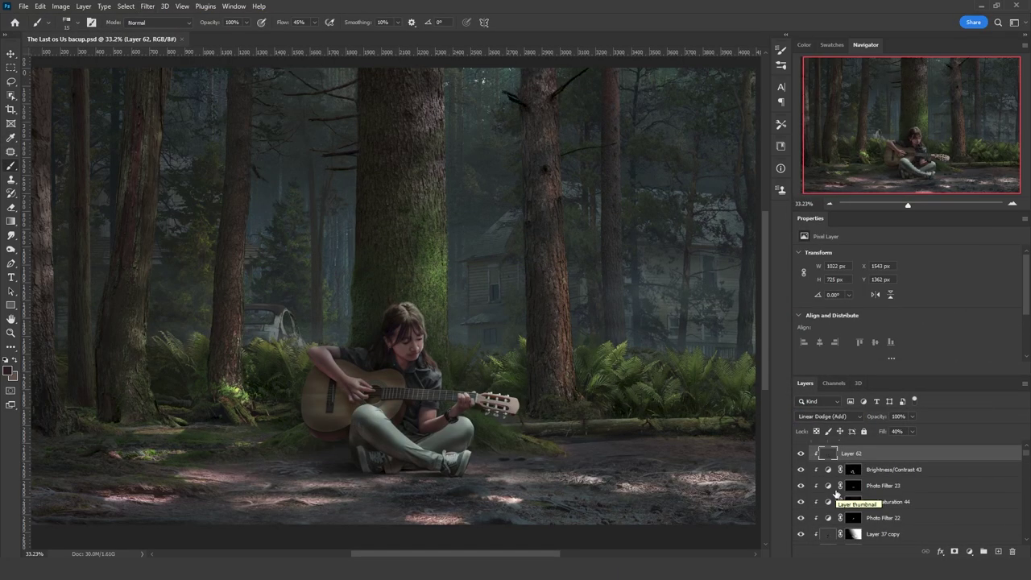
Turn on the visibility of the Gradient Fill 1 layer over the finished forest and guitarist
scroll(825, 484, up, 3)
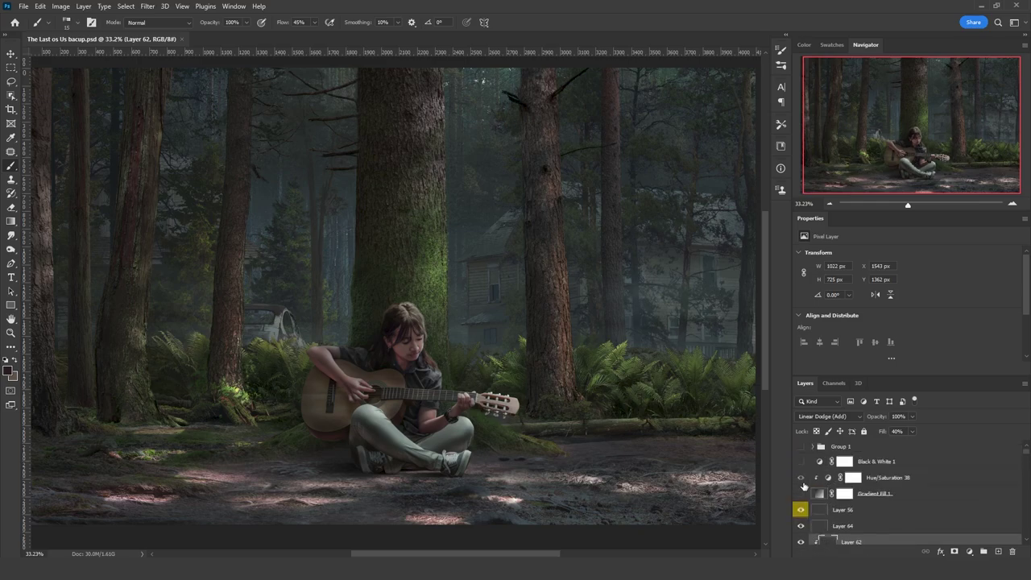
click(800, 509)
scroll(520, 322, down, 2)
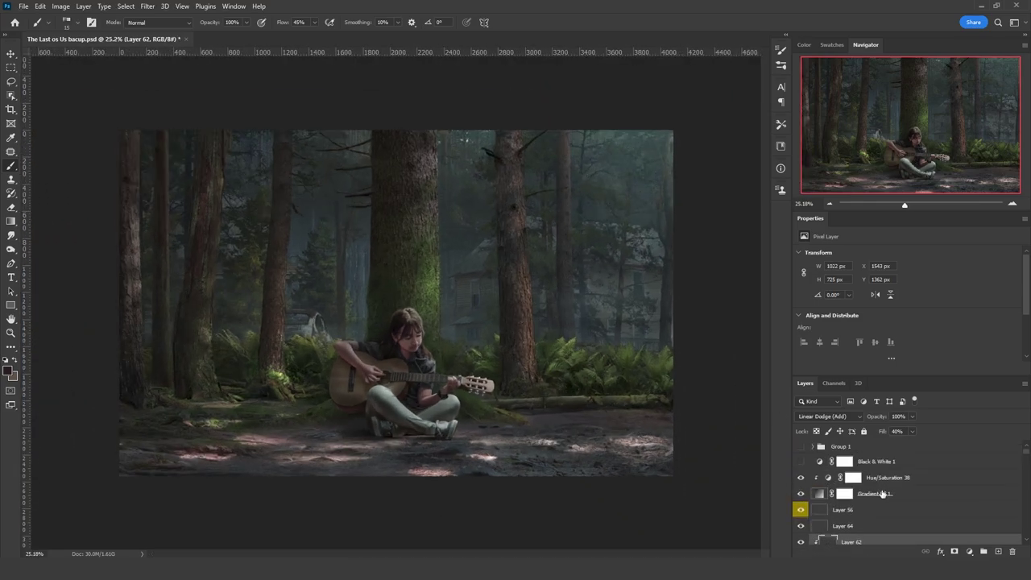
Duplicate Gradient Fill 1 above the Hue/Saturation 38 layer and set the copy's gradient style to Angle
click(900, 483)
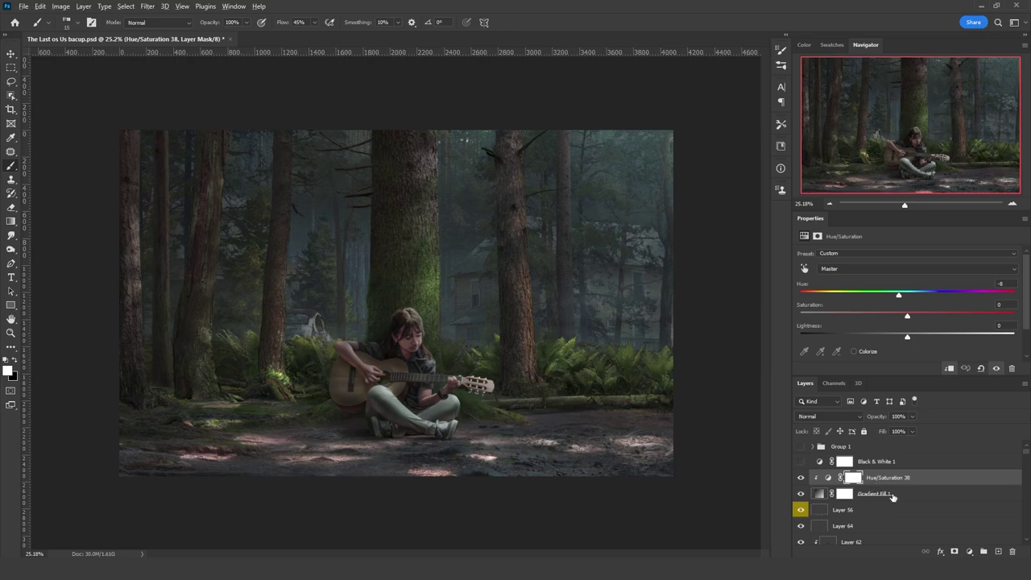
alt+drag(899, 497, 889, 477)
double_click(818, 477)
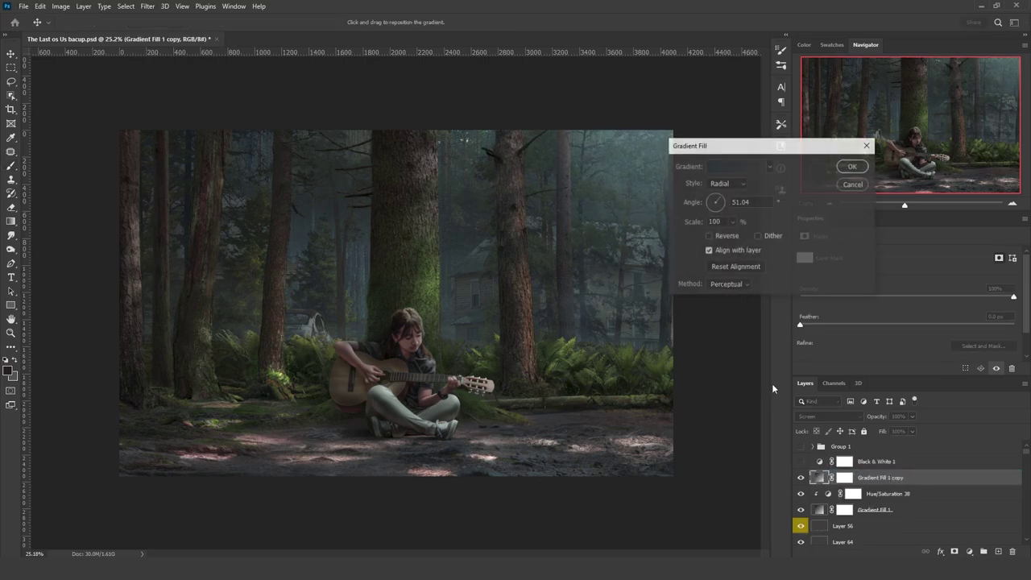
click(723, 184)
click(725, 211)
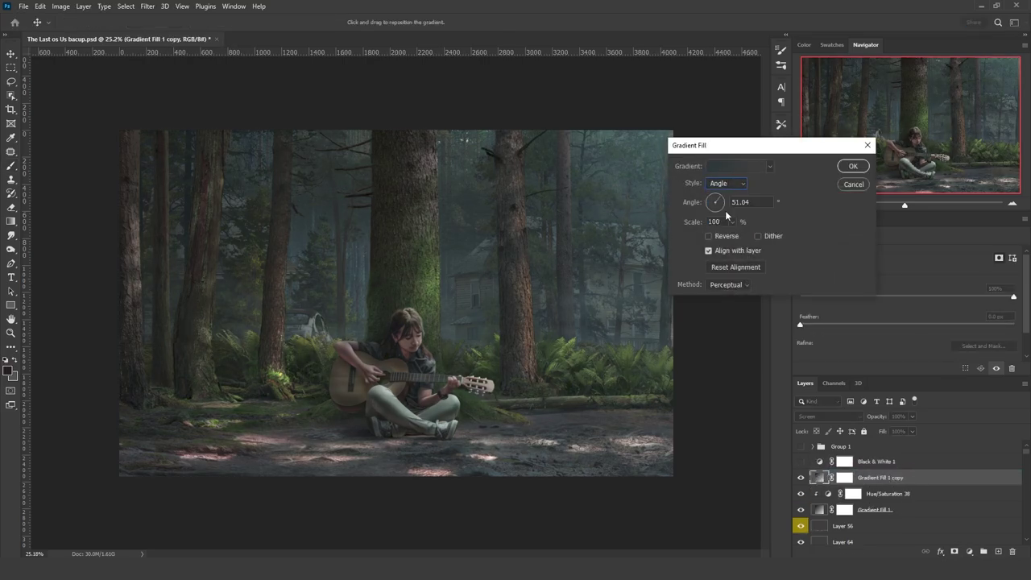
Make the copy's gradient a Noise type with 100% roughness, HSB colour model, zero saturation and added transparency
click(732, 166)
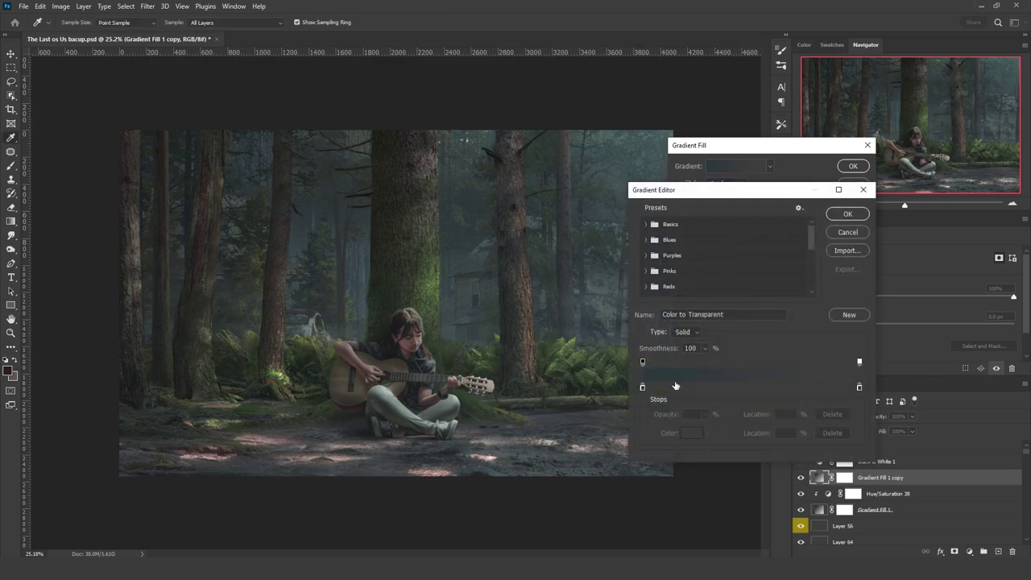
click(686, 350)
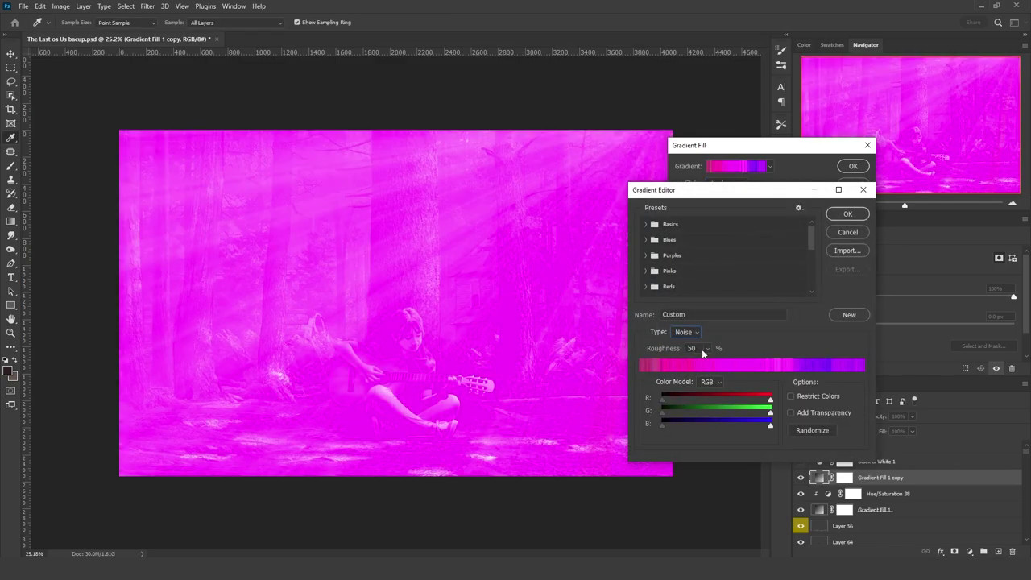
drag(710, 363, 760, 368)
click(710, 382)
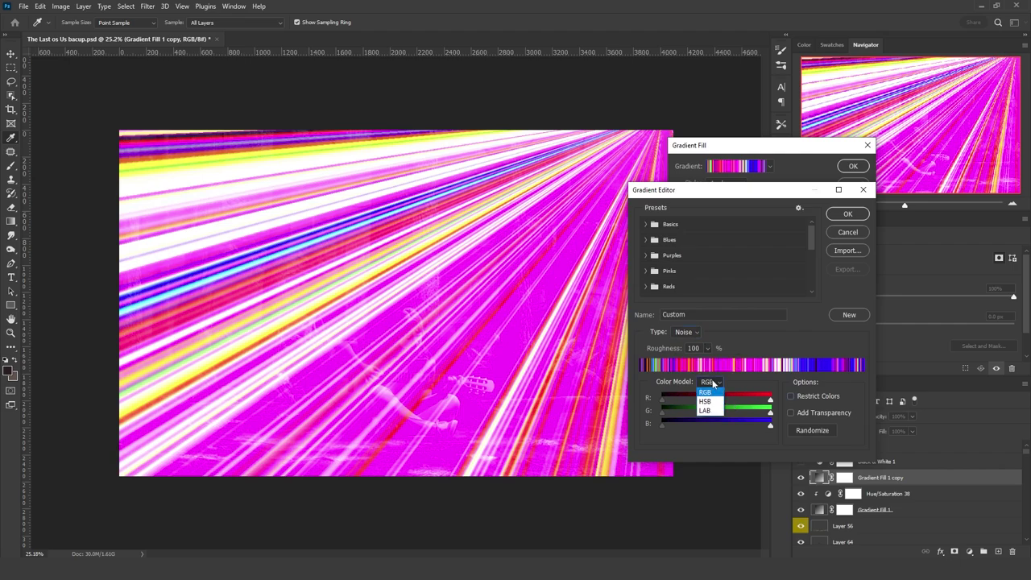
click(713, 402)
drag(766, 414, 632, 418)
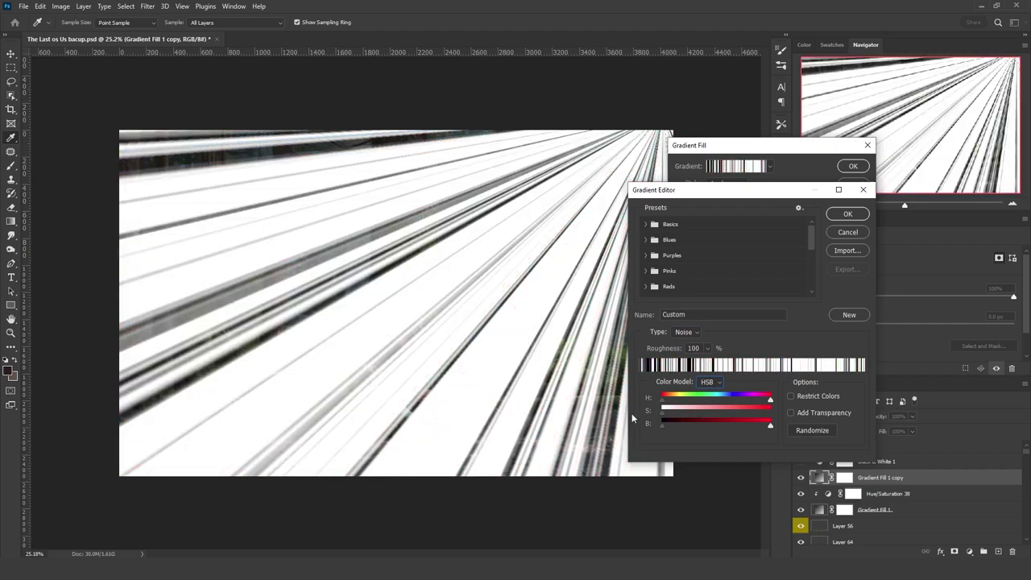
click(791, 413)
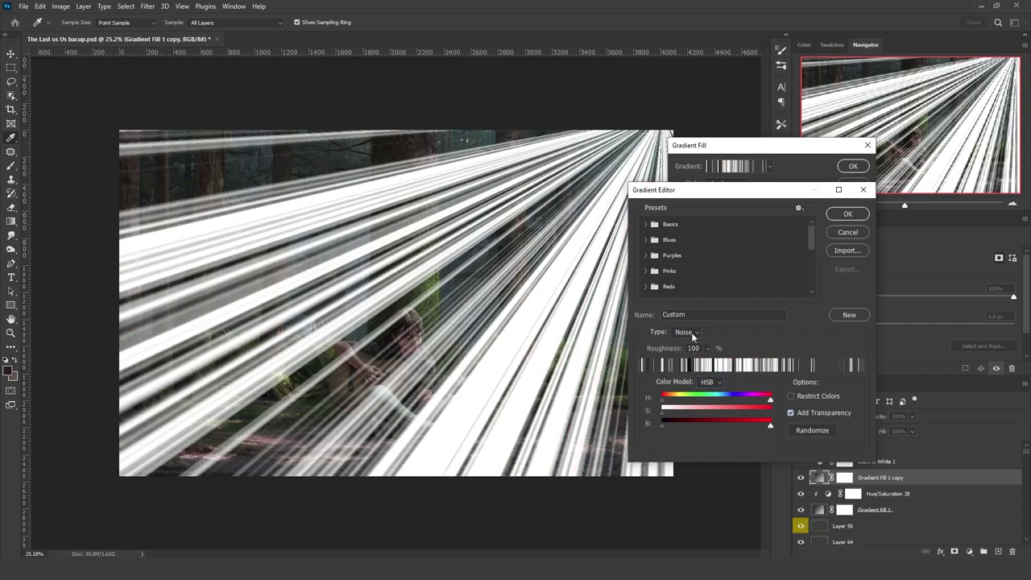
click(848, 213)
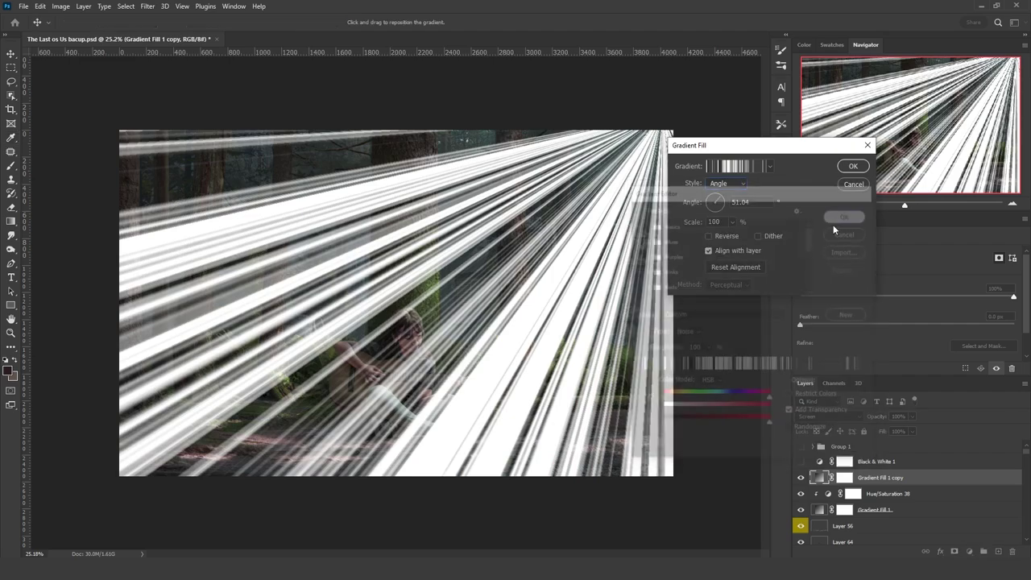
Try a 0° angle and a reversed direction on the light-ray gradient fill
double_click(751, 201)
text(0)
key(Return)
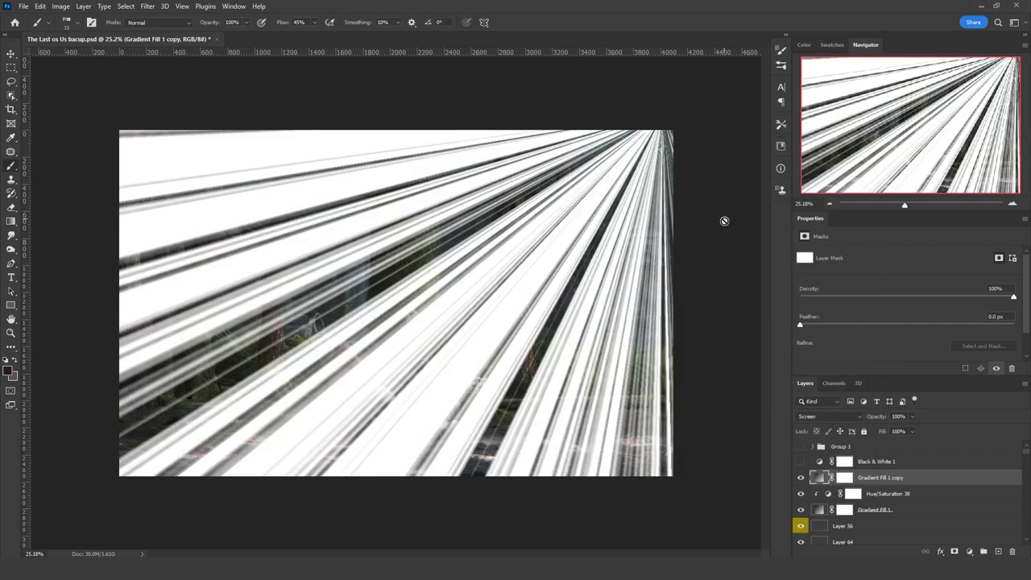
double_click(821, 480)
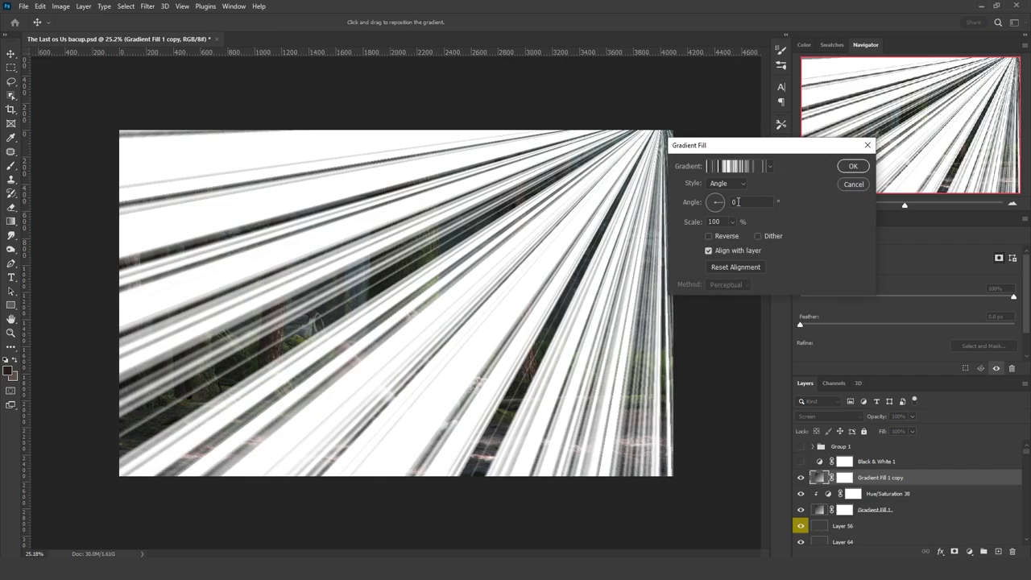
click(708, 238)
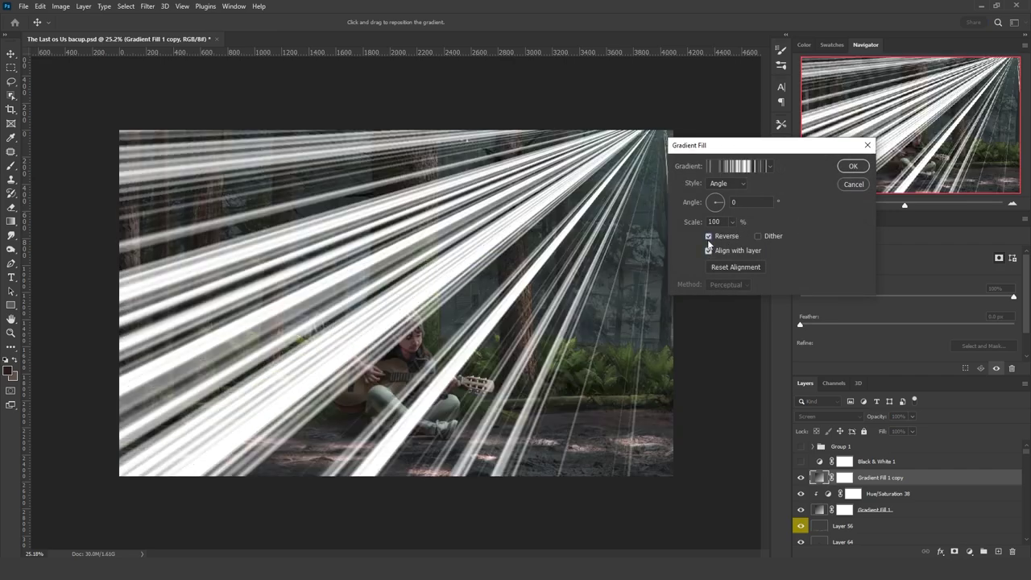
click(708, 236)
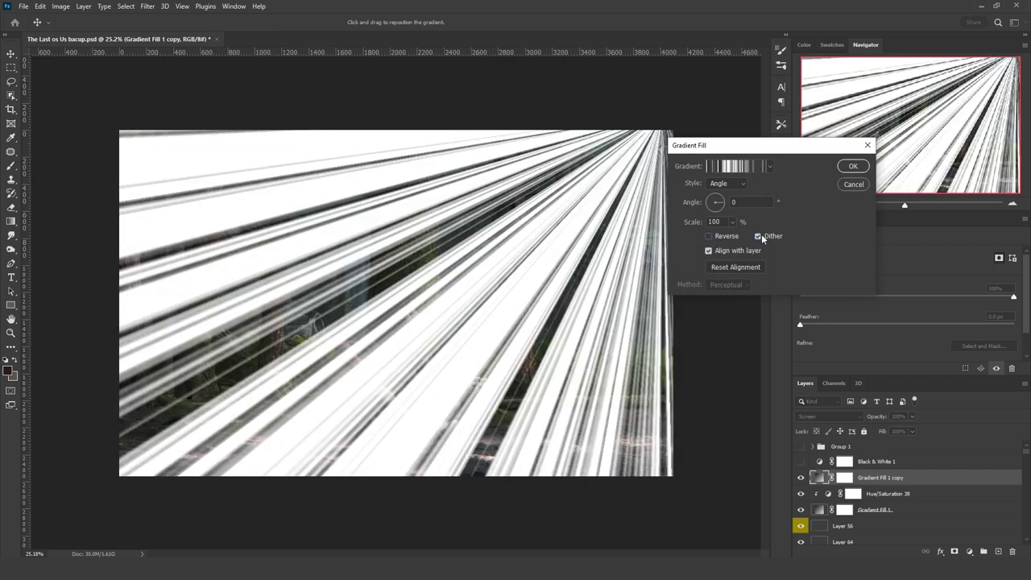
Set the ray gradient's angle to 59.43° and reposition it so the rays slant down from the image's upper right
drag(720, 202, 720, 196)
mouse_move(573, 216)
mouse_down()
mouse_move(595, 219)
mouse_move(659, 190)
mouse_move(650, 197)
mouse_up()
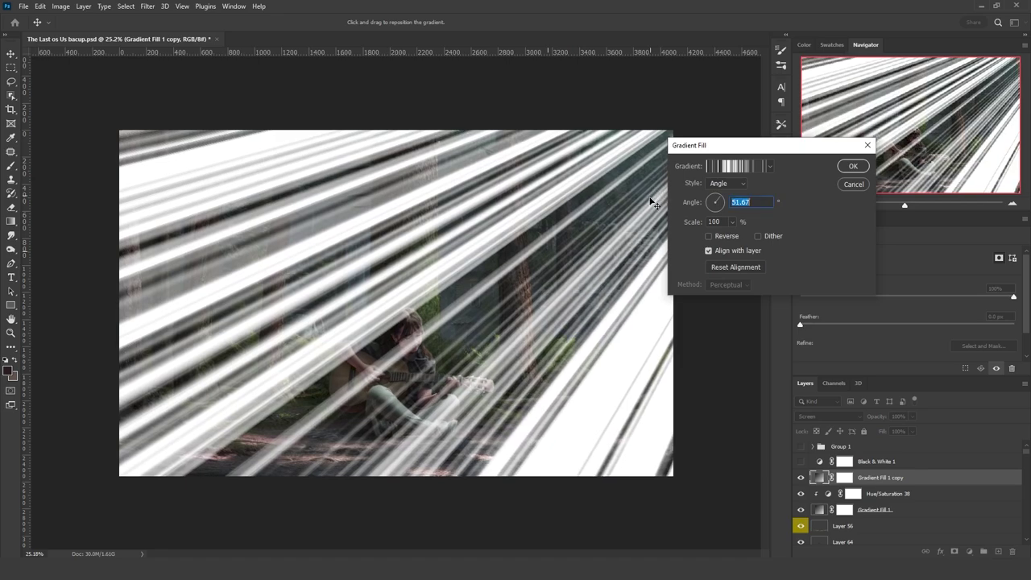
mouse_move(577, 215)
mouse_down()
mouse_move(455, 308)
mouse_move(615, 231)
mouse_up()
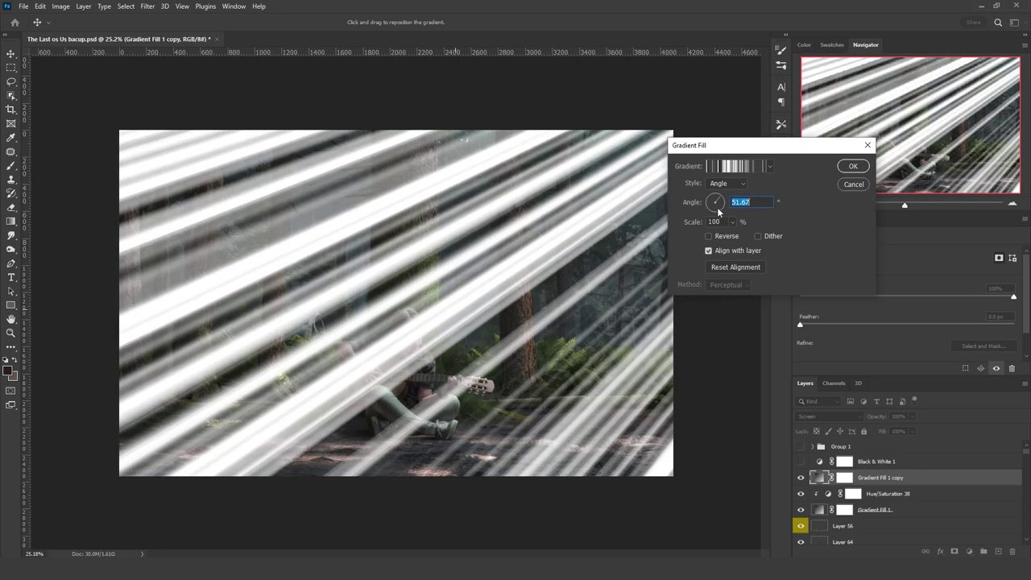
drag(720, 201, 721, 200)
mouse_move(515, 265)
mouse_down()
mouse_move(453, 306)
mouse_move(448, 172)
mouse_move(419, 338)
mouse_move(458, 190)
mouse_up()
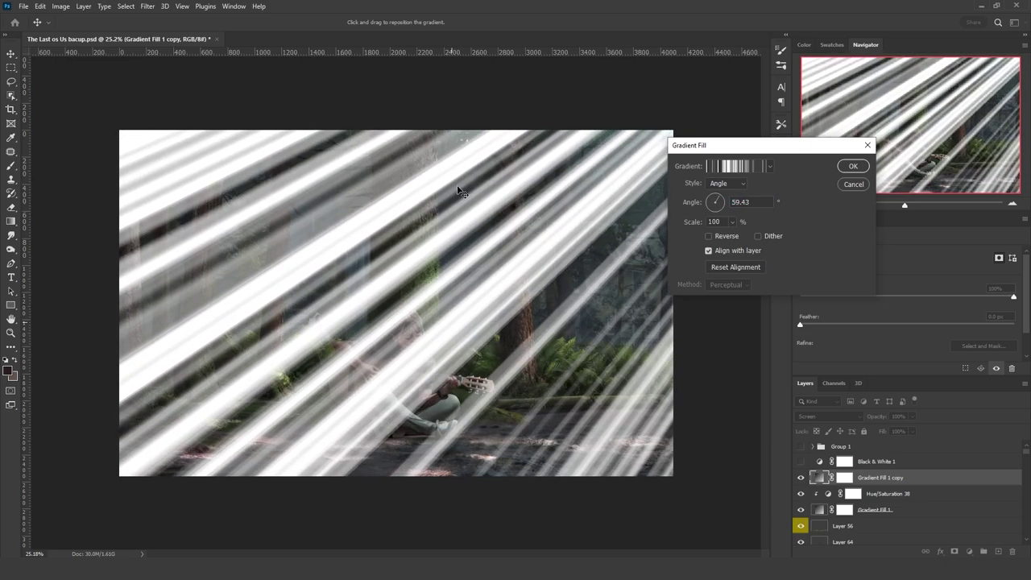
click(855, 168)
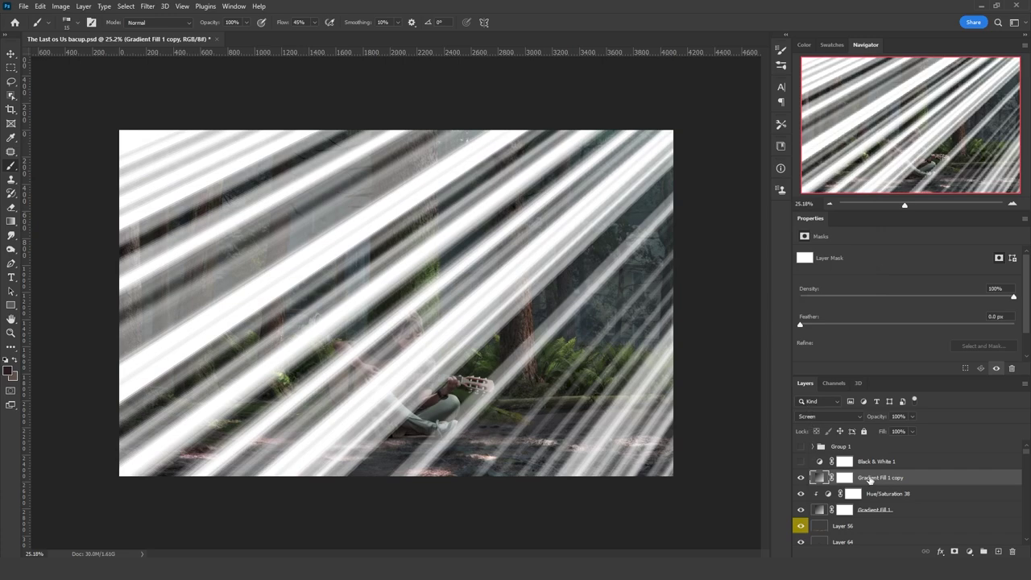
Rasterize Gradient Fill 1 copy, apply its layer mask, crop to the full-canvas selection and deselect
right_click(870, 480)
click(894, 186)
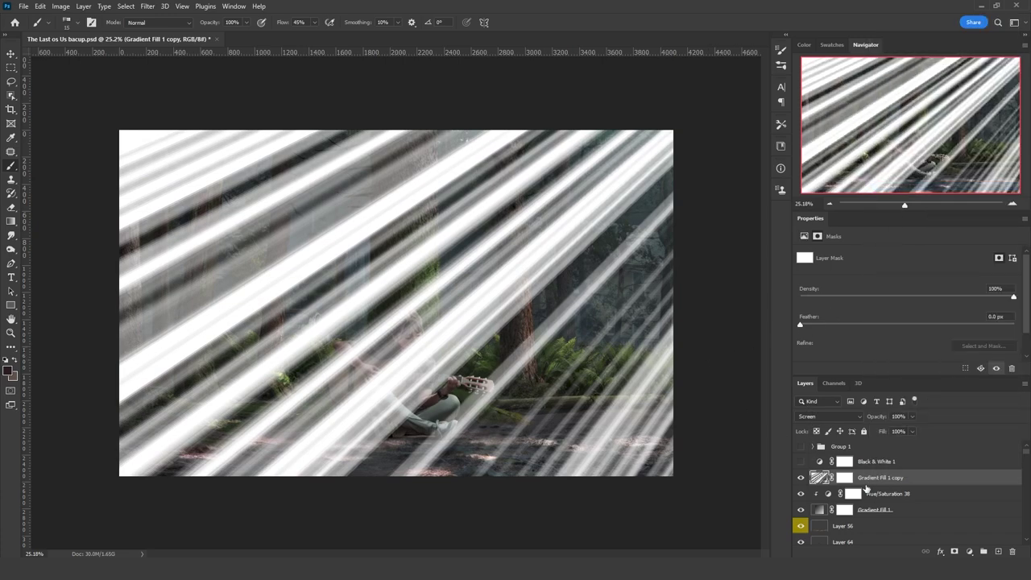
right_click(866, 487)
click(877, 405)
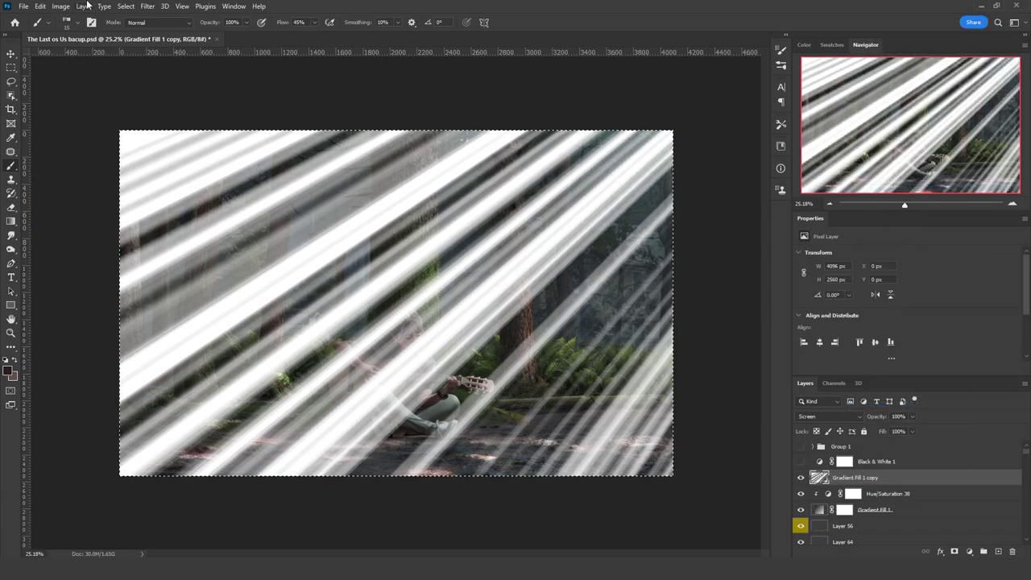
click(60, 6)
click(80, 116)
key(ctrl+d)
Add a mask to Gradient Fill 1 copy and fade the rays along the image's bottom and left with black-to-transparent gradients
click(11, 81)
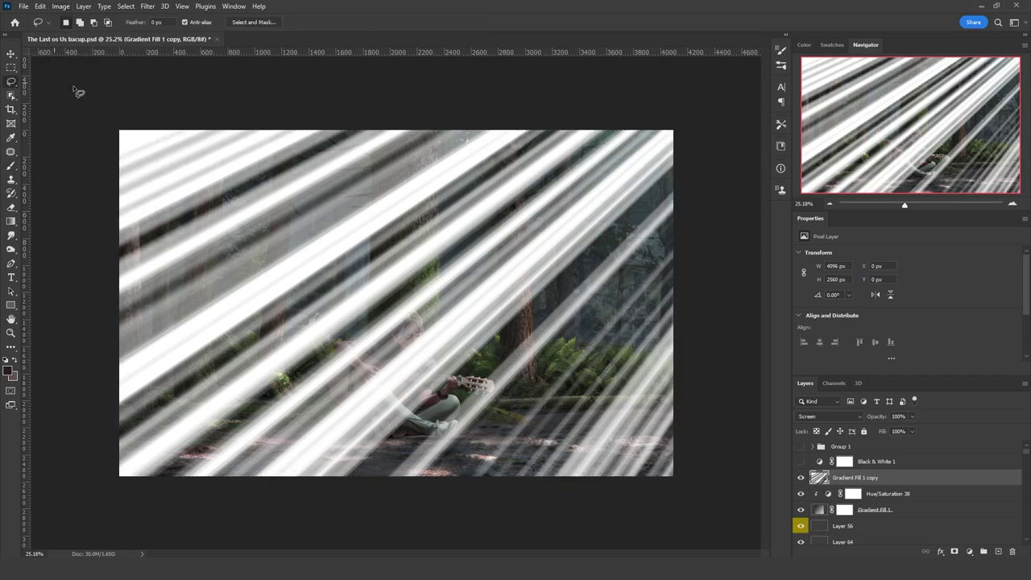
click(954, 552)
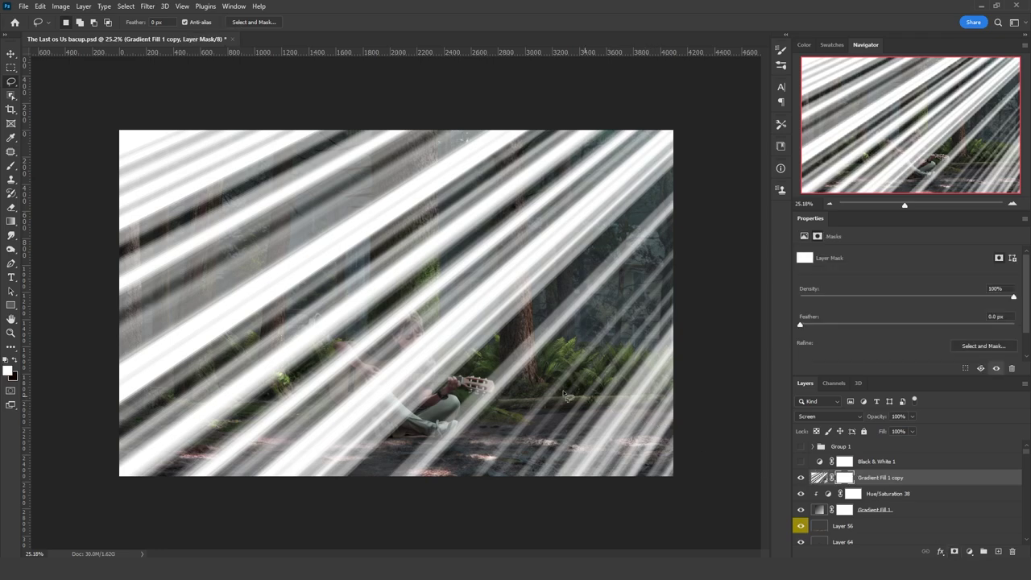
key(shift+F5)
click(505, 363)
key(g)
key(x)
drag(457, 410, 216, 86)
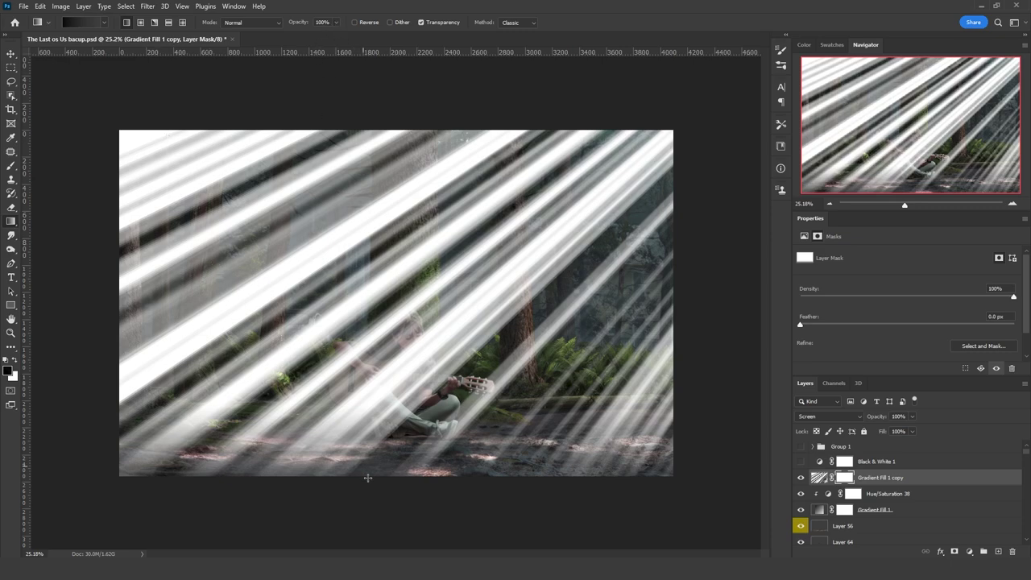
drag(367, 477, 367, 410)
drag(82, 260, 626, 261)
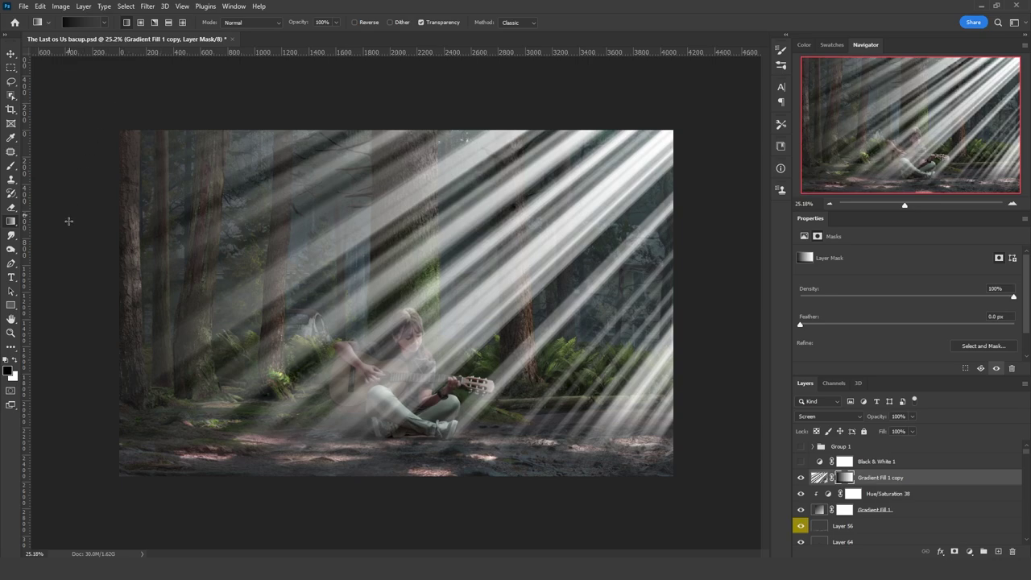
drag(68, 221, 705, 218)
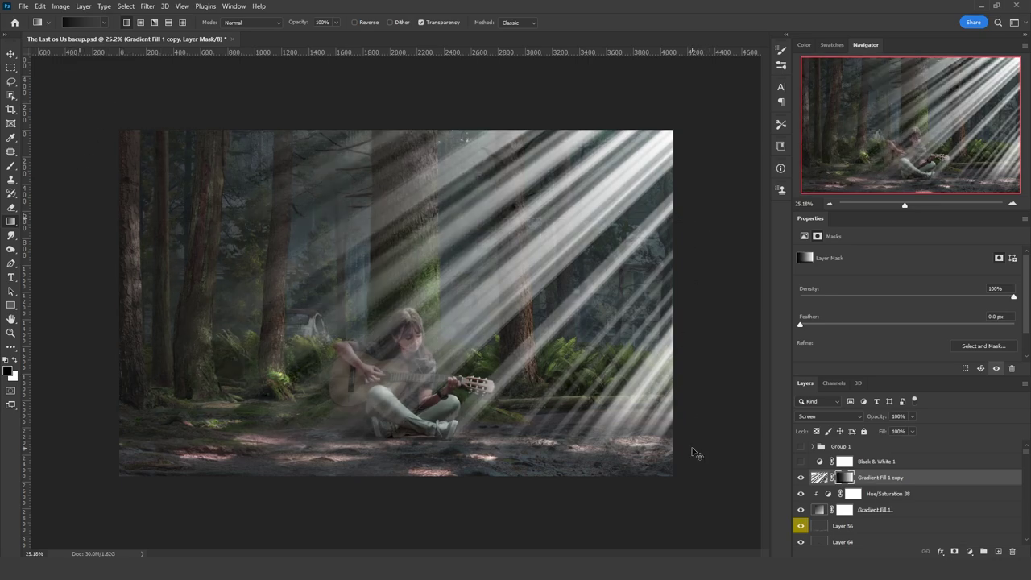
Fade the rays from the image's lower-right corner with a mask gradient and apply the mask to the layer
drag(708, 421, 708, 422)
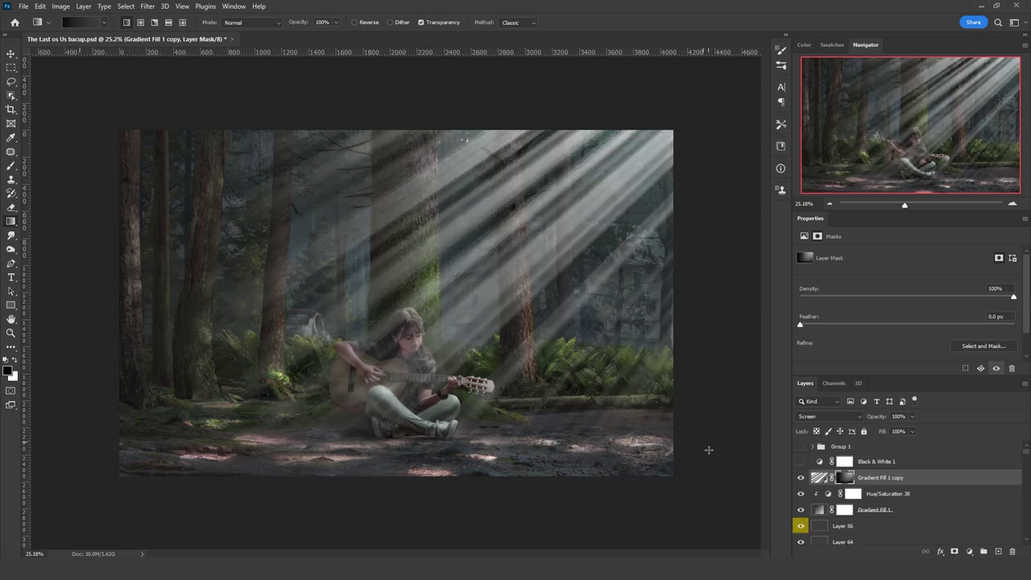
key(ctrl+z)
drag(749, 511, 488, 254)
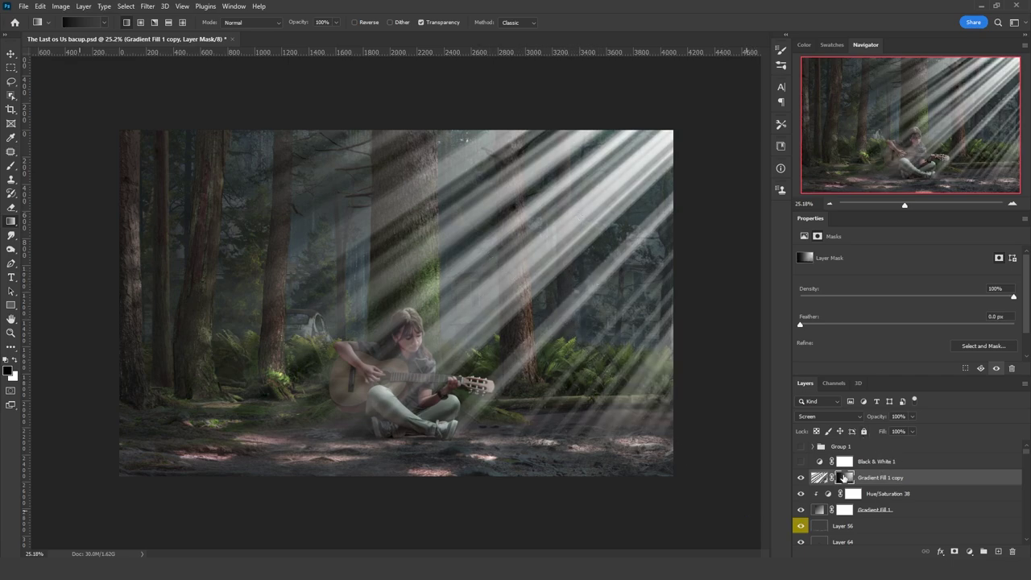
right_click(842, 477)
click(886, 404)
Apply a 134 px Iris Blur to the ray layer, centred on the image's upper-right corner with a reduced iris
click(151, 7)
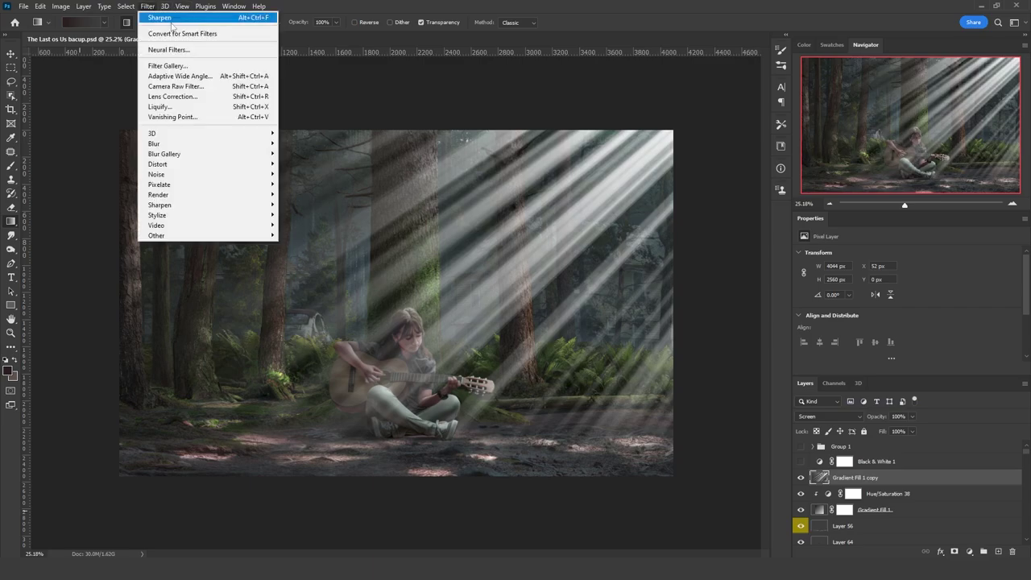
click(151, 8)
click(151, 7)
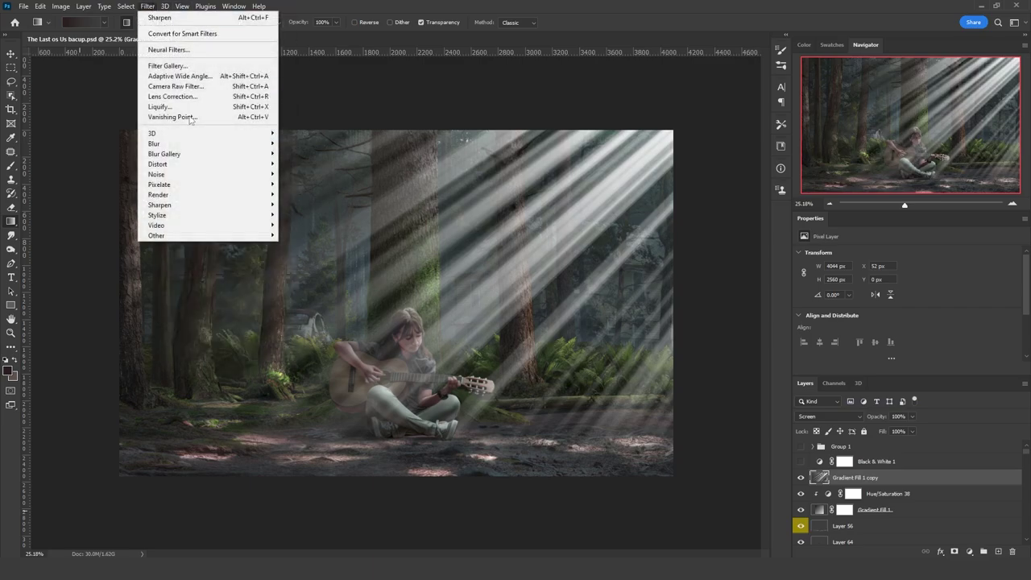
mouse_move(240, 155)
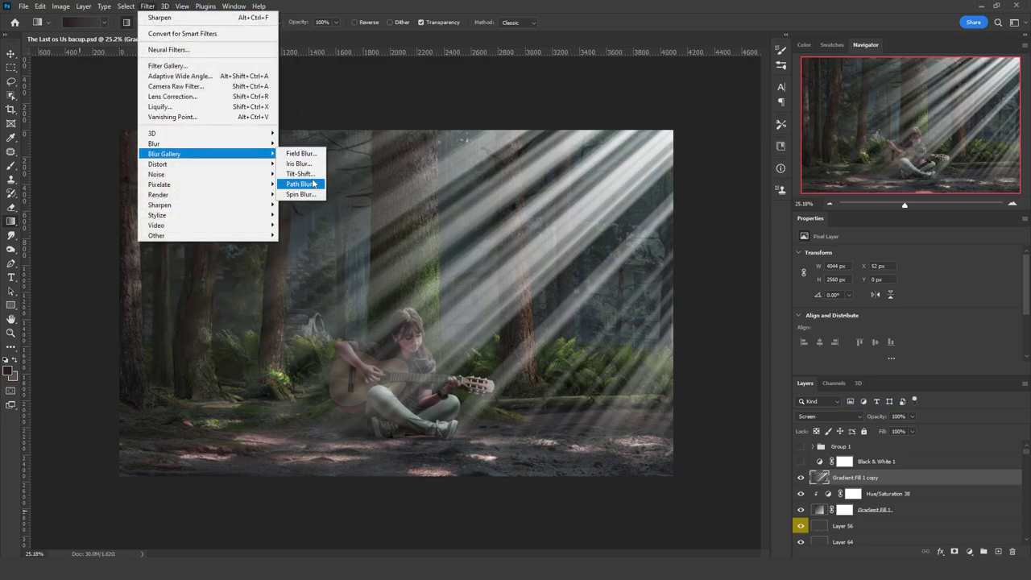
click(298, 163)
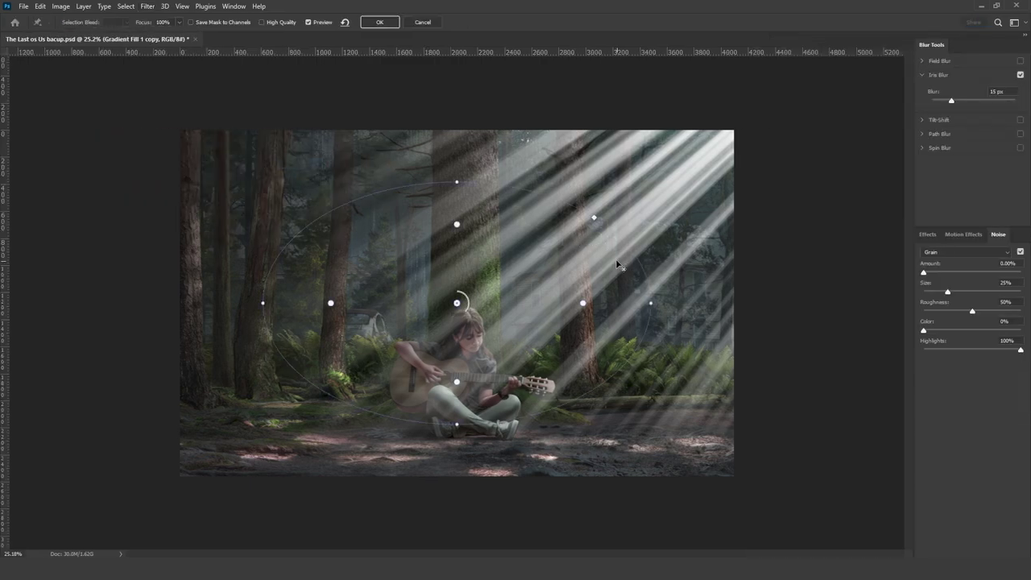
drag(456, 303, 724, 138)
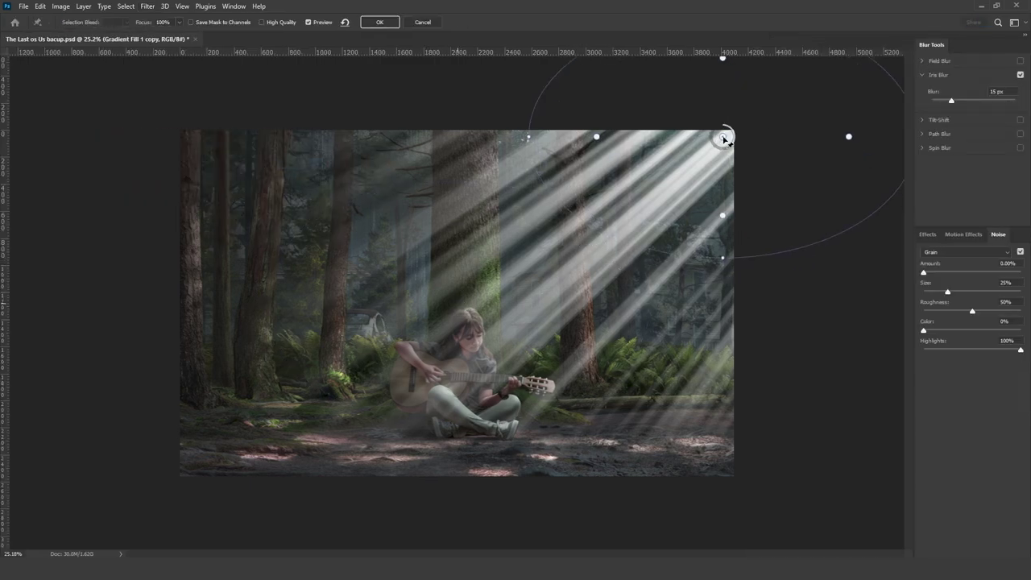
drag(989, 103, 989, 103)
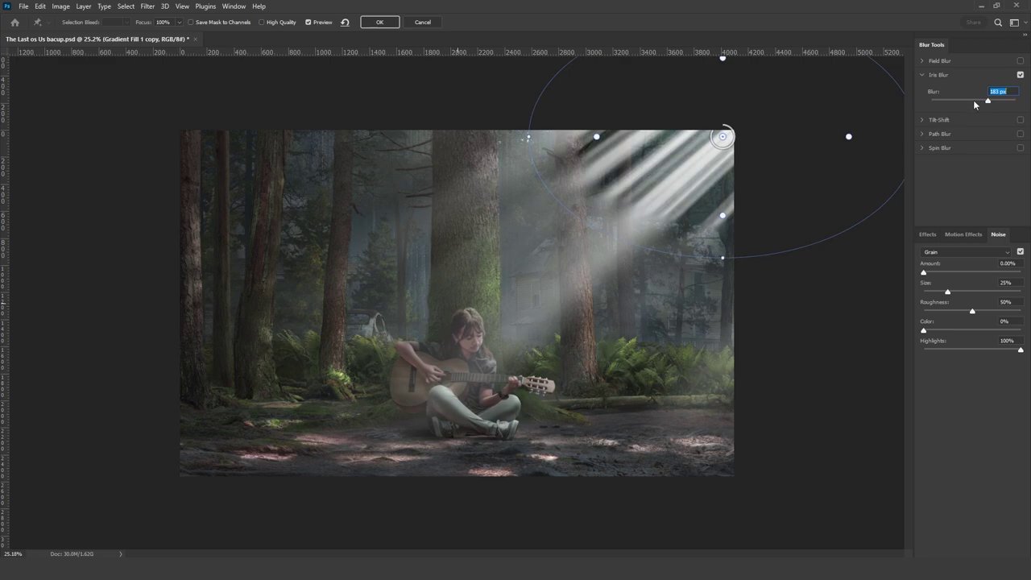
click(977, 100)
drag(848, 137, 781, 102)
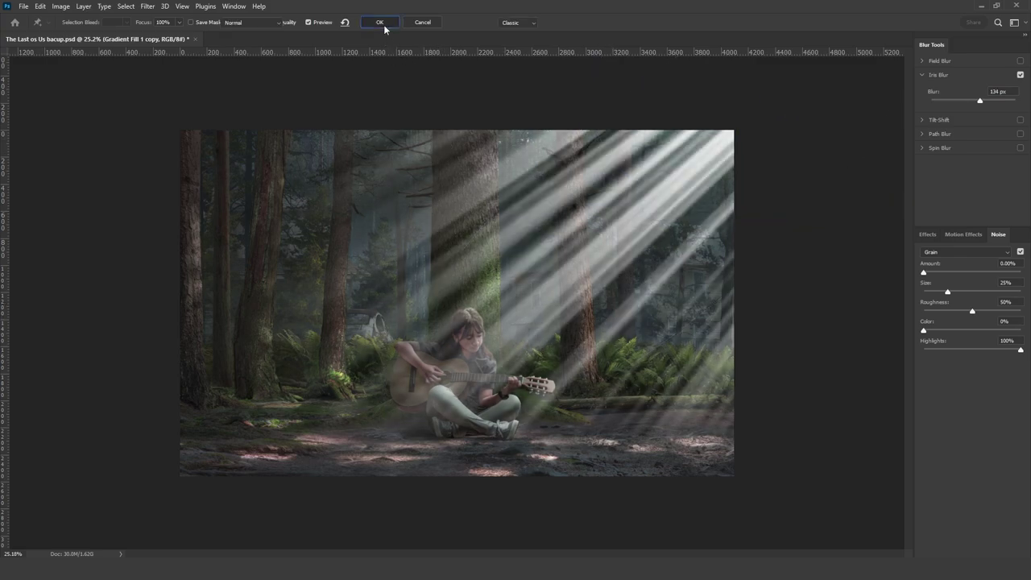
click(383, 23)
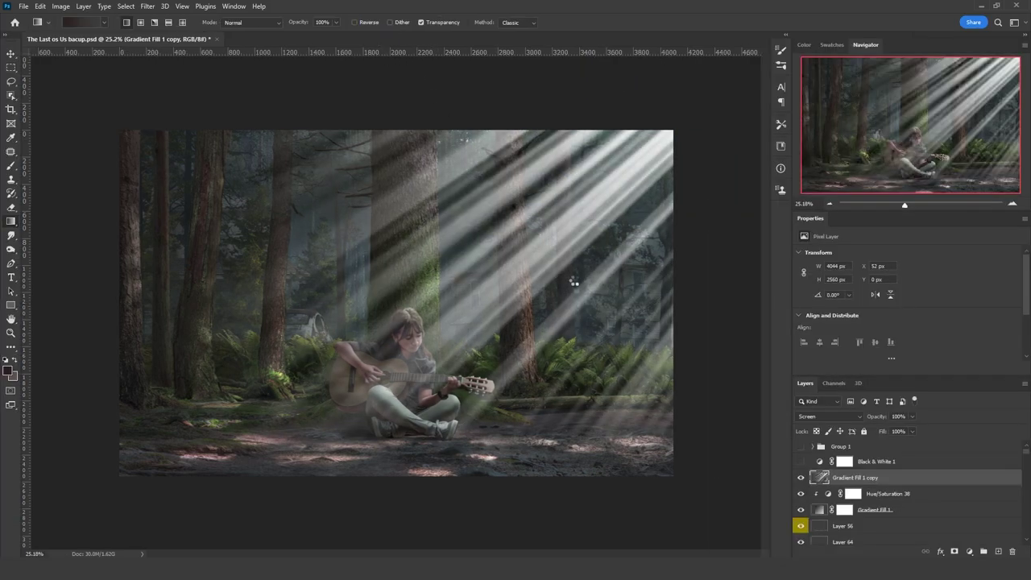
Add a new layer mask to Gradient Fill 1 copy and fill it with black
click(954, 550)
key(shift+F5)
click(500, 345)
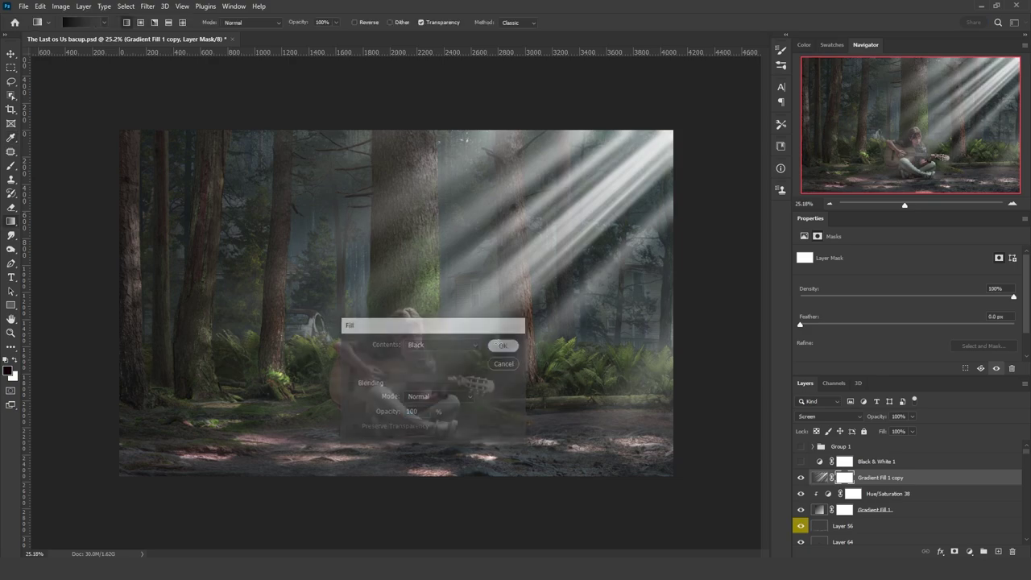
Render Clouds into the mask of Gradient Fill 1 copy, transform the mask and apply it to the layer
click(148, 7)
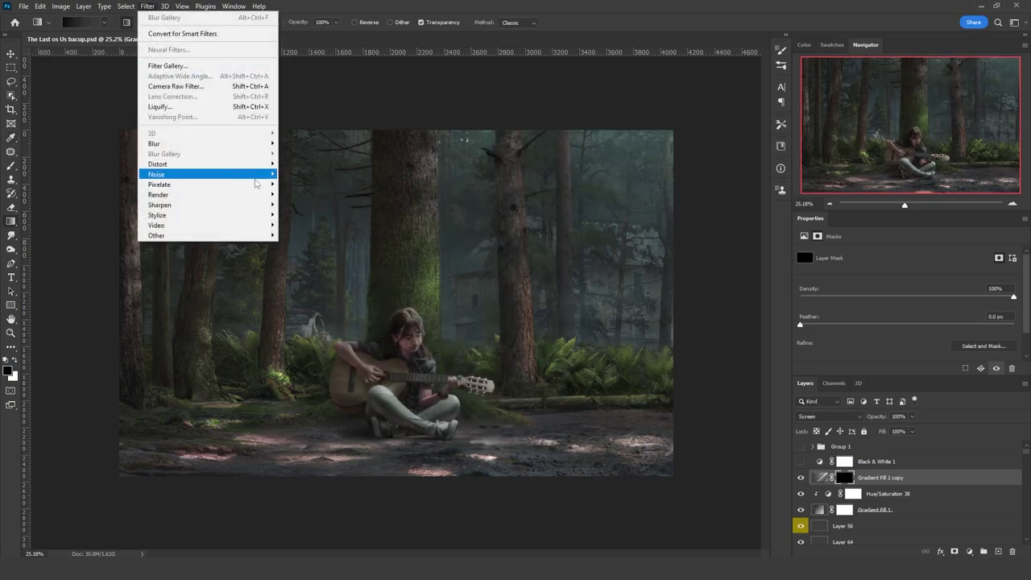
mouse_move(256, 196)
click(298, 231)
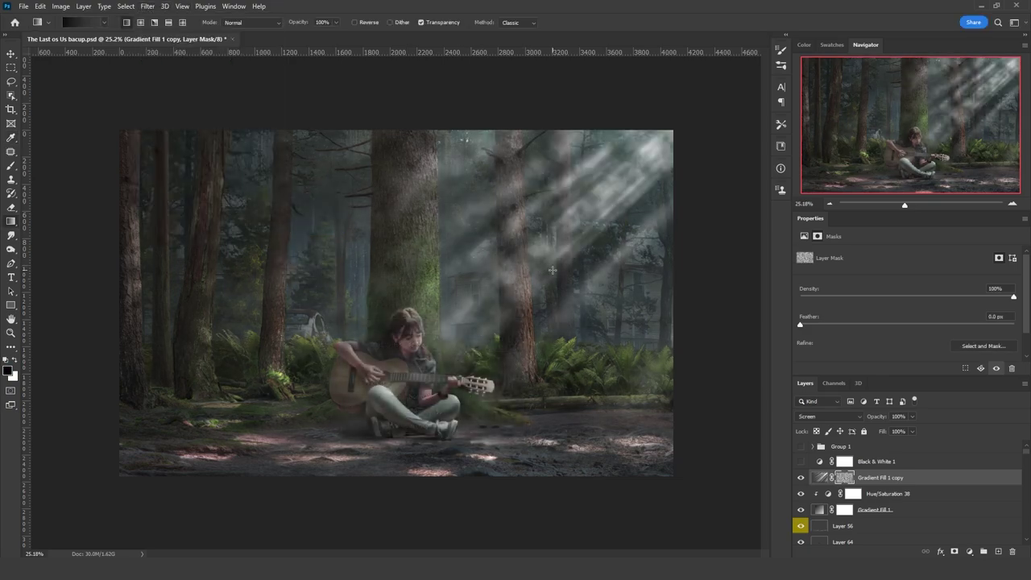
key(ctrl+t)
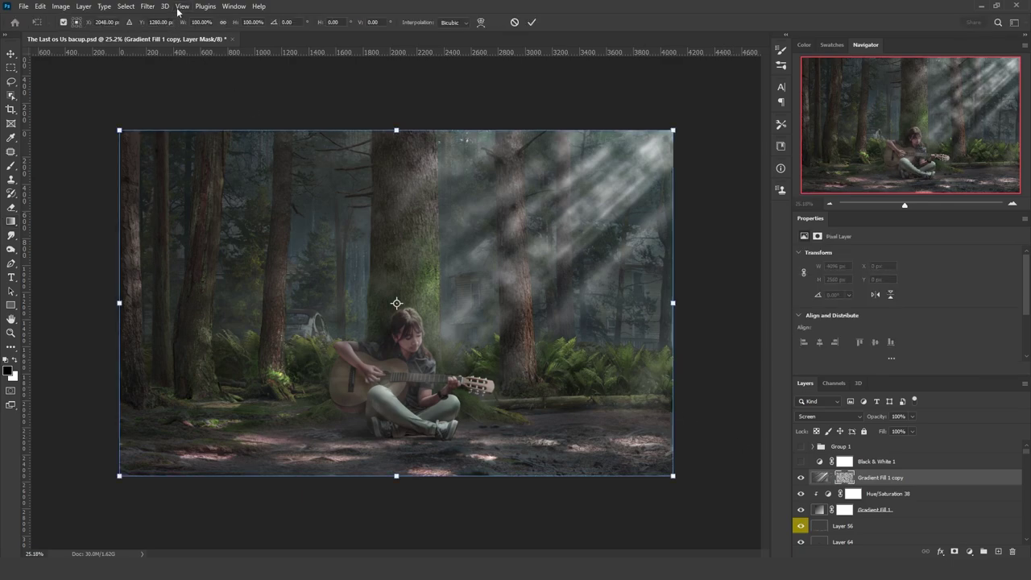
key(Return)
Darken the Gradient Fill 1 copy ray layer using Hue/Saturation with Lightness at -57
key(ctrl+u)
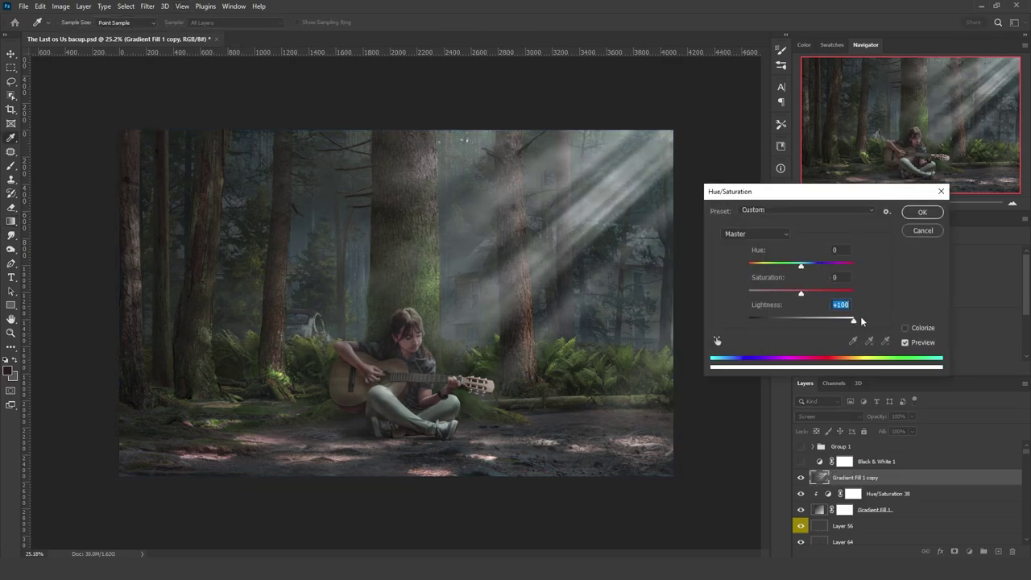
click(922, 211)
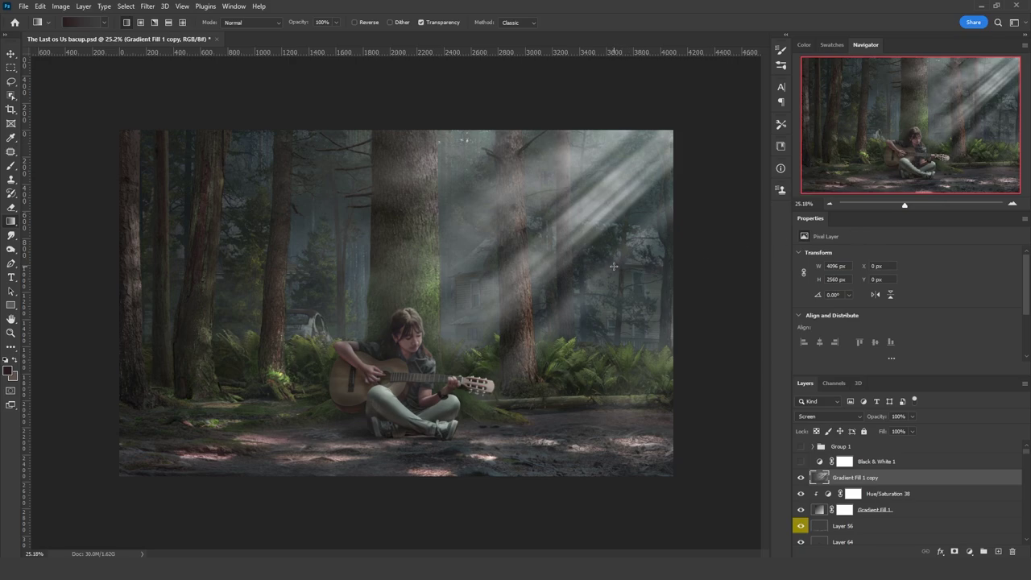
key(ctrl+u)
click(784, 319)
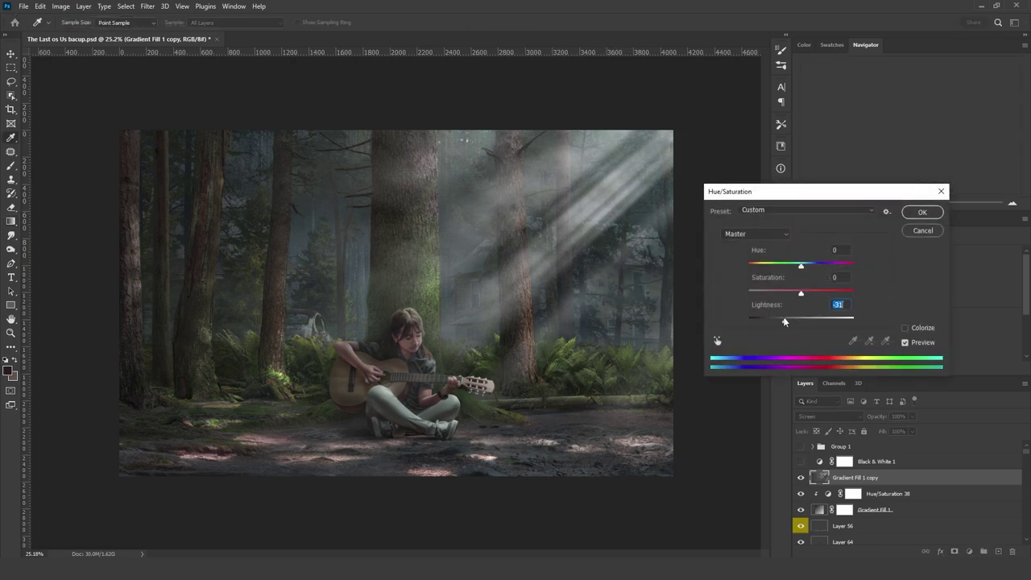
drag(780, 322, 770, 322)
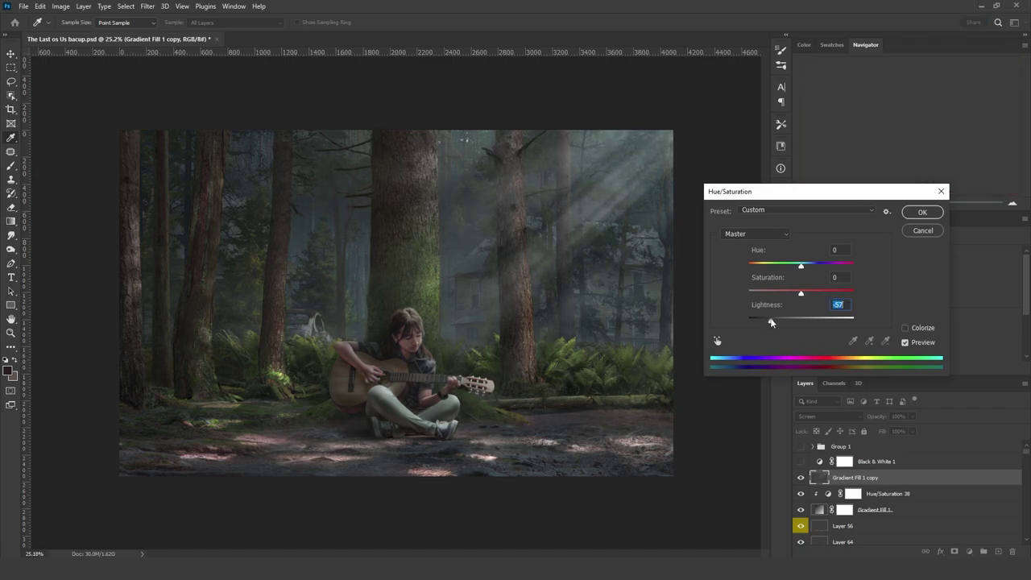
click(922, 212)
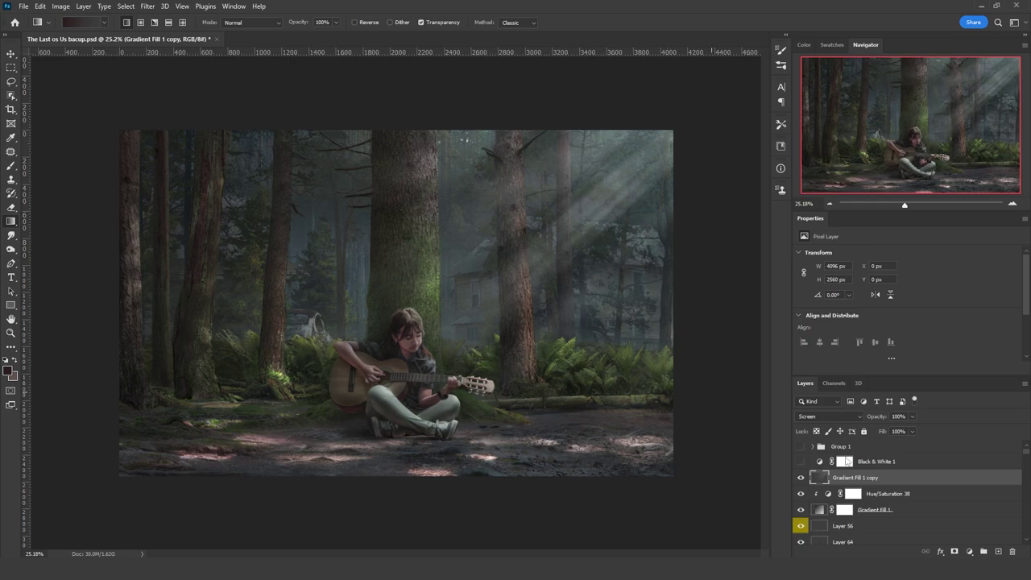
Clip a Photo Filter in Color mode to the ray layer, trying Green at 54% density before choosing another preset
click(968, 551)
click(966, 472)
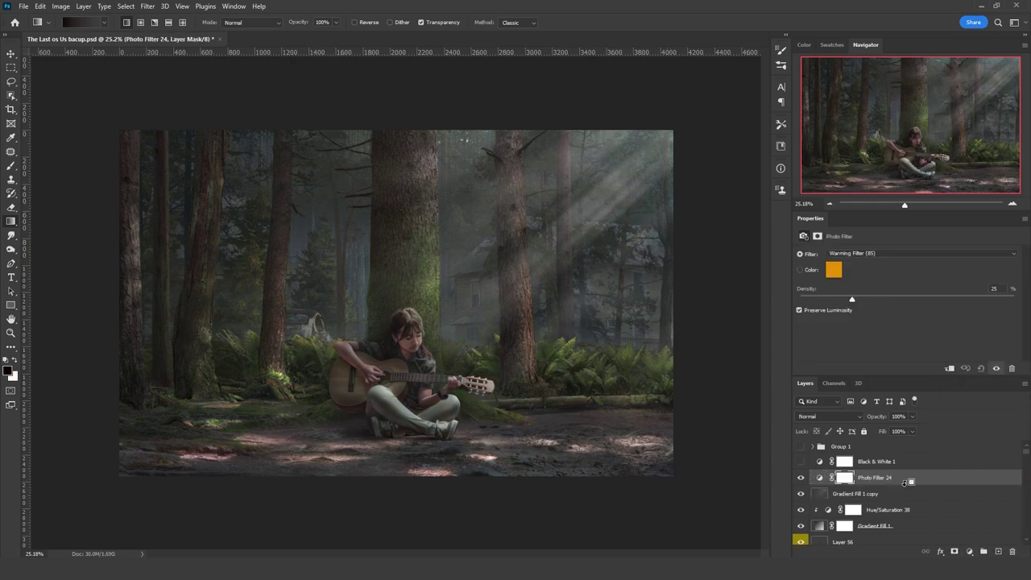
click(829, 416)
click(821, 540)
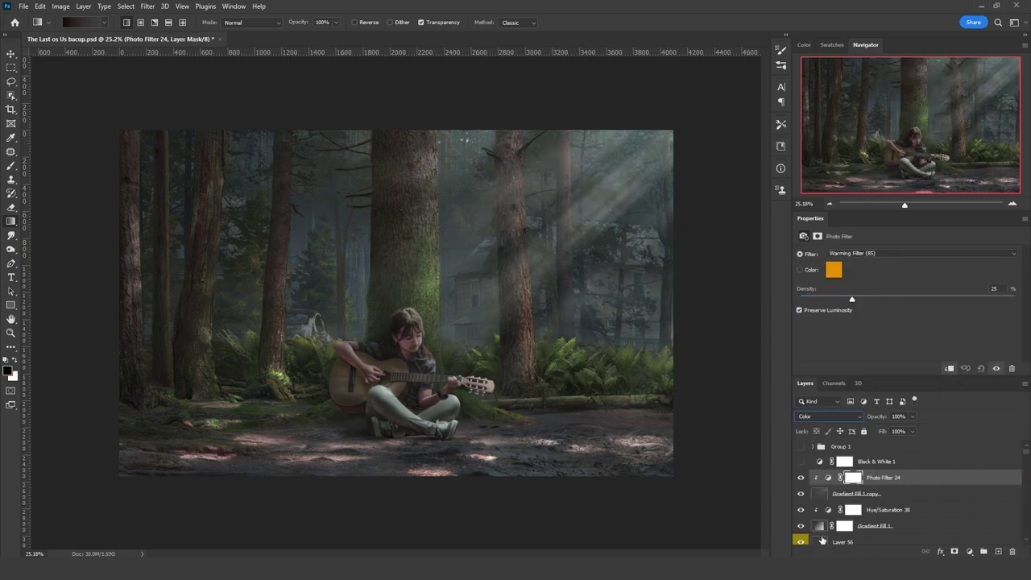
click(890, 254)
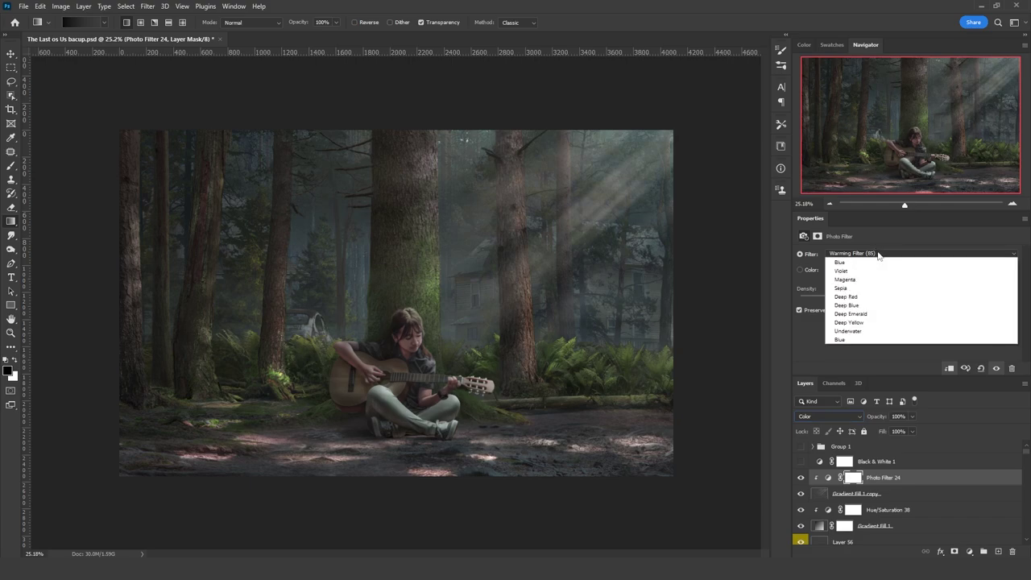
click(873, 337)
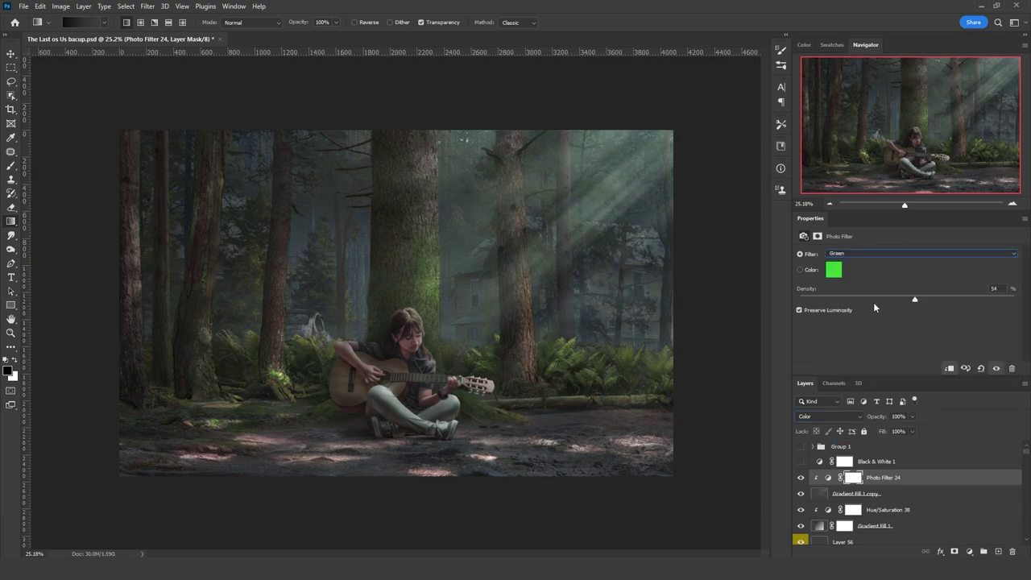
click(873, 255)
click(858, 341)
Add a clipped Color Balance with midtones at +16 Cyan-Red and -21 Yellow-Blue, and merge it with the ray layers
click(960, 550)
click(974, 465)
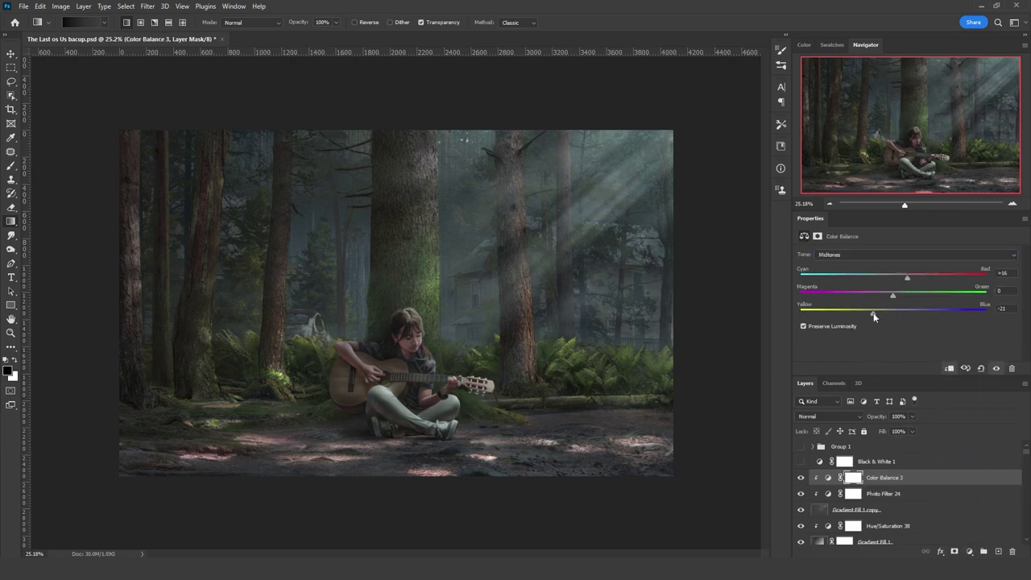
shift+click(880, 510)
key(ctrl+e)
Set the merged ray layer to Screen blending with 40% fill
click(835, 416)
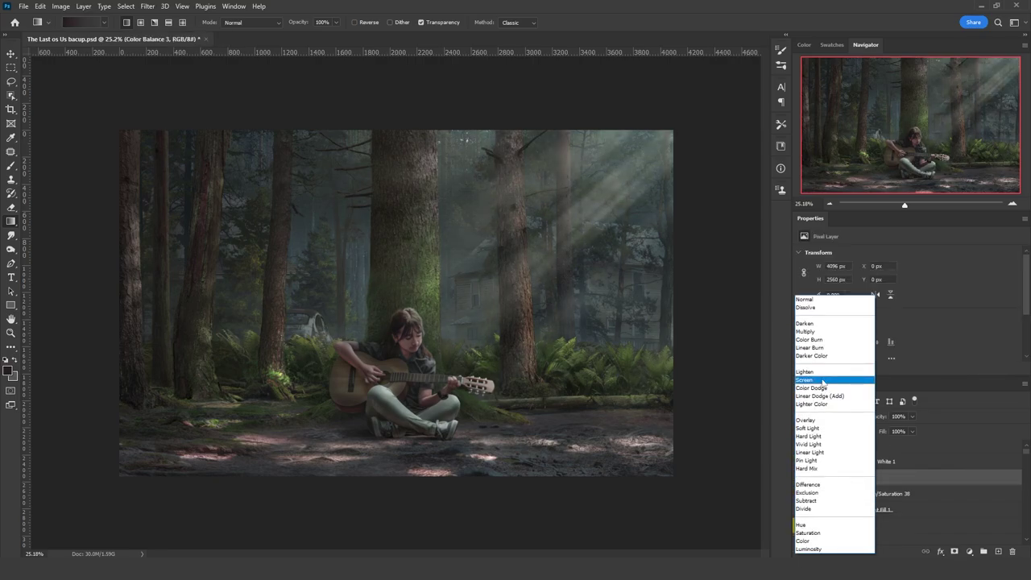
click(822, 380)
text(40)
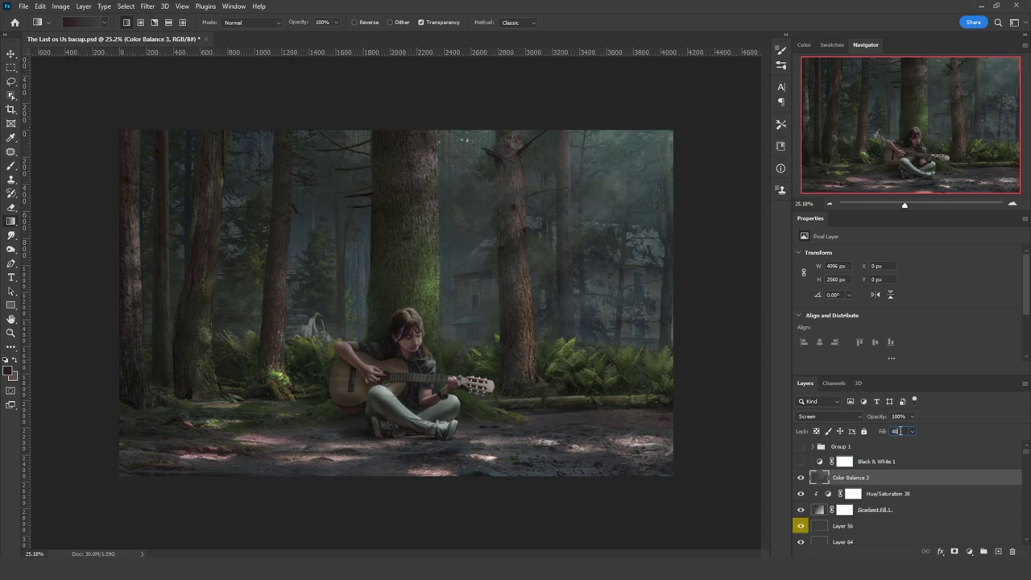
key(Return)
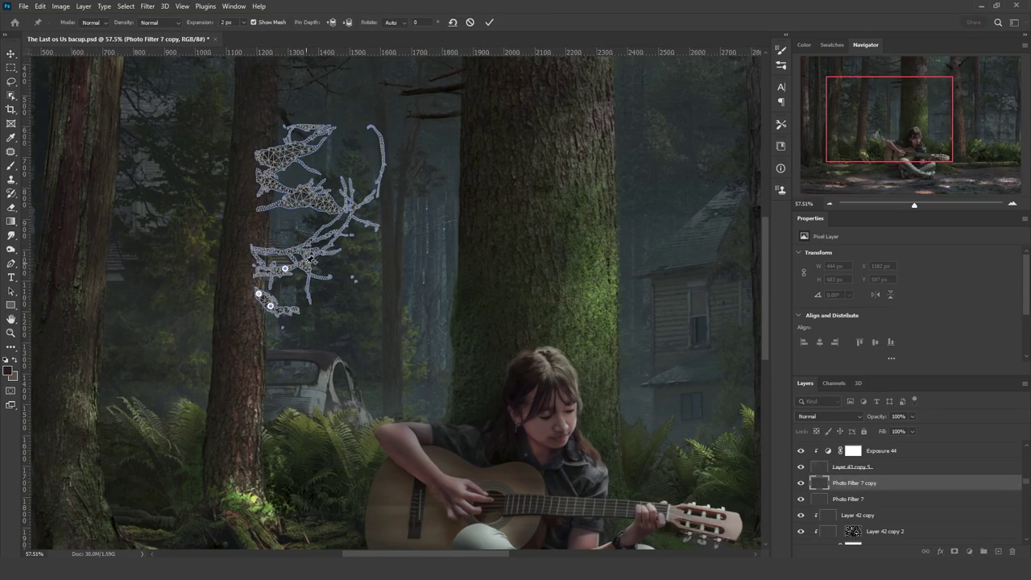
Reshape the branches on Photo Filter 7 copy with Puppet Warp along the trunk above the abandoned car
drag(310, 260, 281, 120)
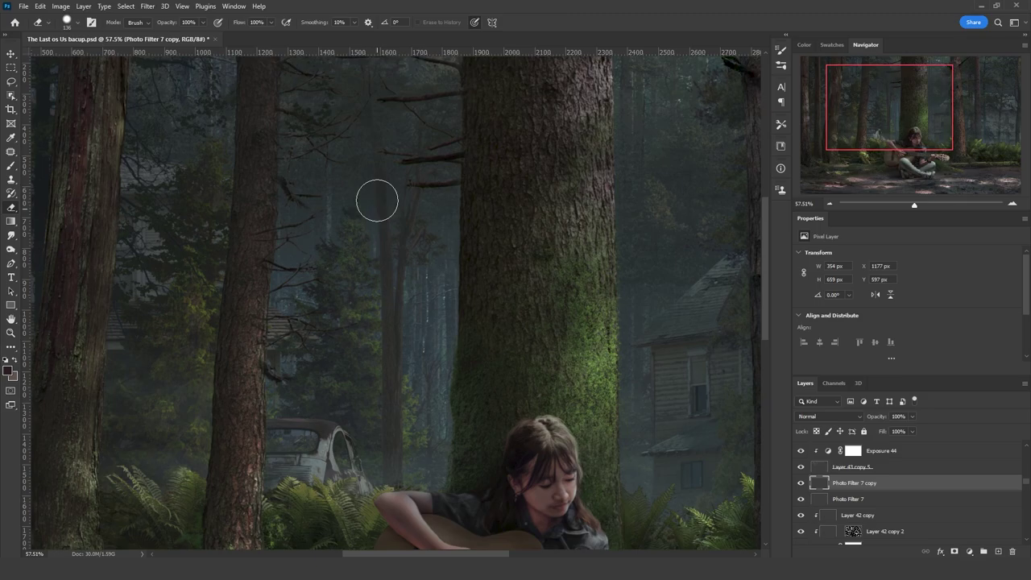
scroll(276, 184, down, 4)
Duplicate Photo Filter 7 copy, flip the branches horizontally and place them on the opposite side of the same trunk
key(v)
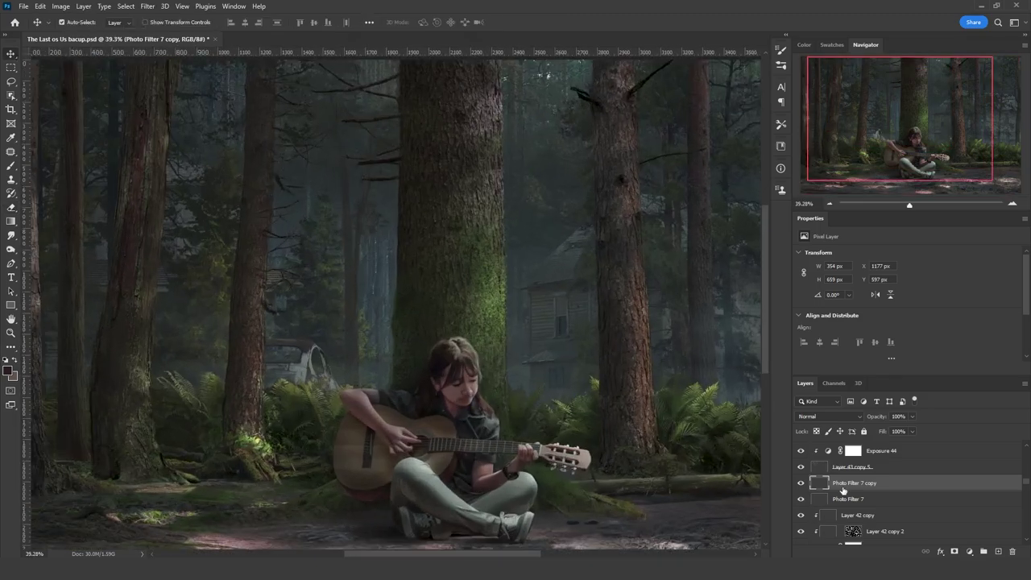
key(ctrl+j)
key(ctrl+t)
drag(314, 266, 203, 265)
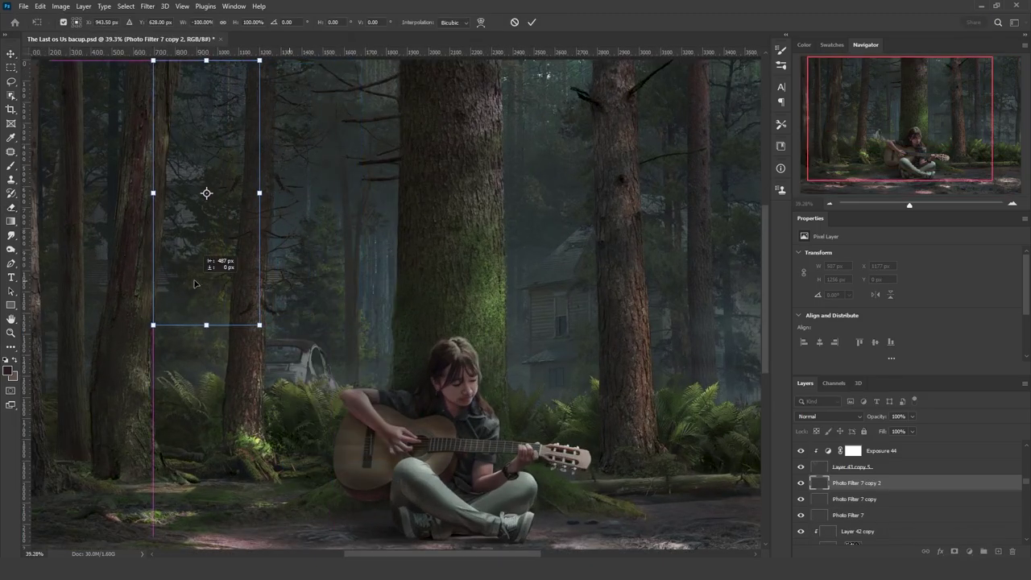
key(Return)
key(e)
key(alt+bracketleft)
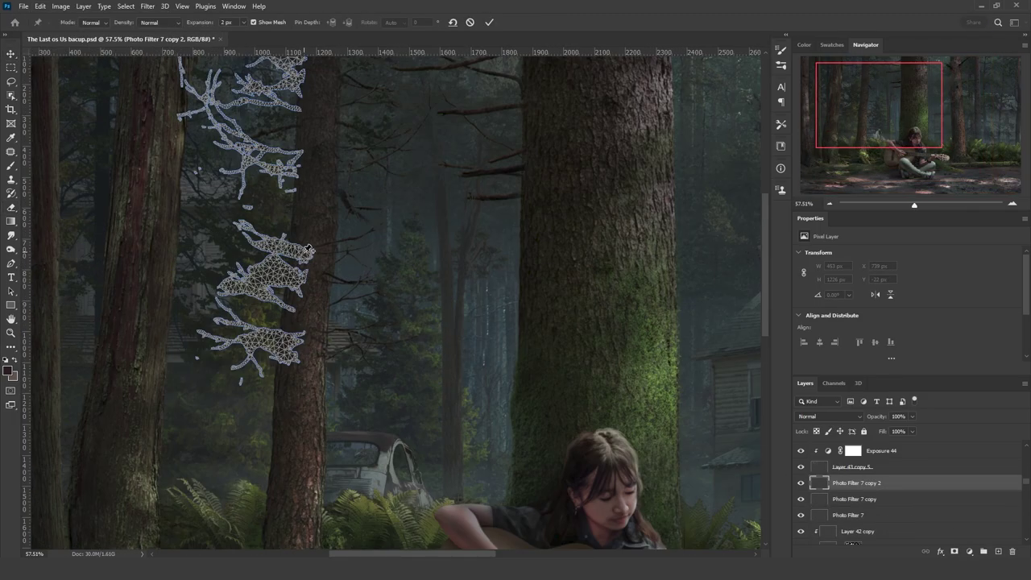
Pin and bend the flipped branches on Photo Filter 7 copy 2 with Puppet Warp, and apply the warp
click(303, 252)
click(287, 343)
click(252, 339)
click(229, 316)
click(248, 285)
click(298, 274)
click(262, 240)
click(295, 174)
click(300, 152)
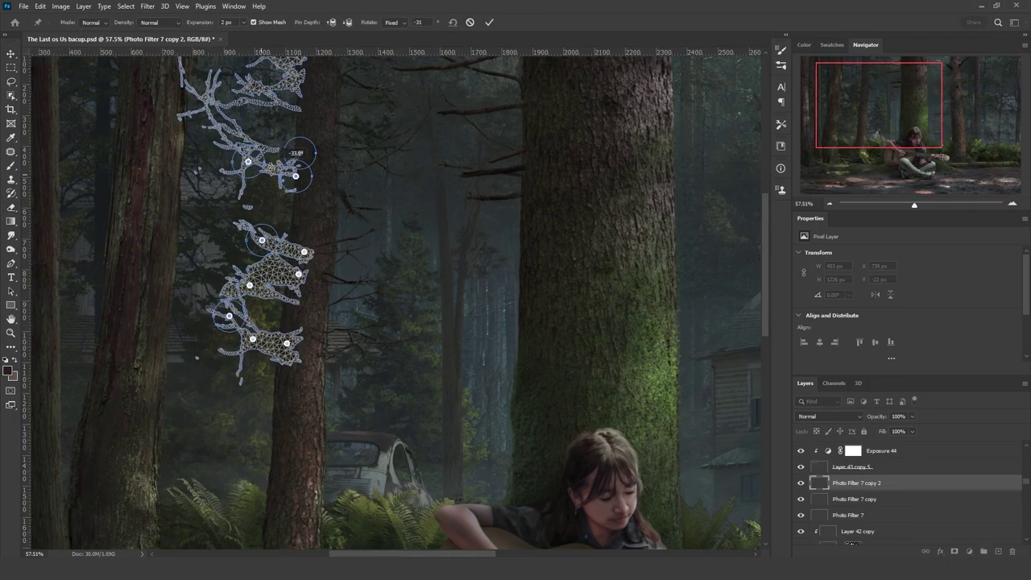
click(247, 166)
scroll(282, 161, up, 1)
click(298, 151)
click(241, 145)
click(267, 94)
click(10, 54)
click(467, 211)
scroll(333, 207, down, 6)
Select the Photo Filter 7 copy branches and shift them down the trunk to Y 617 px
key(e)
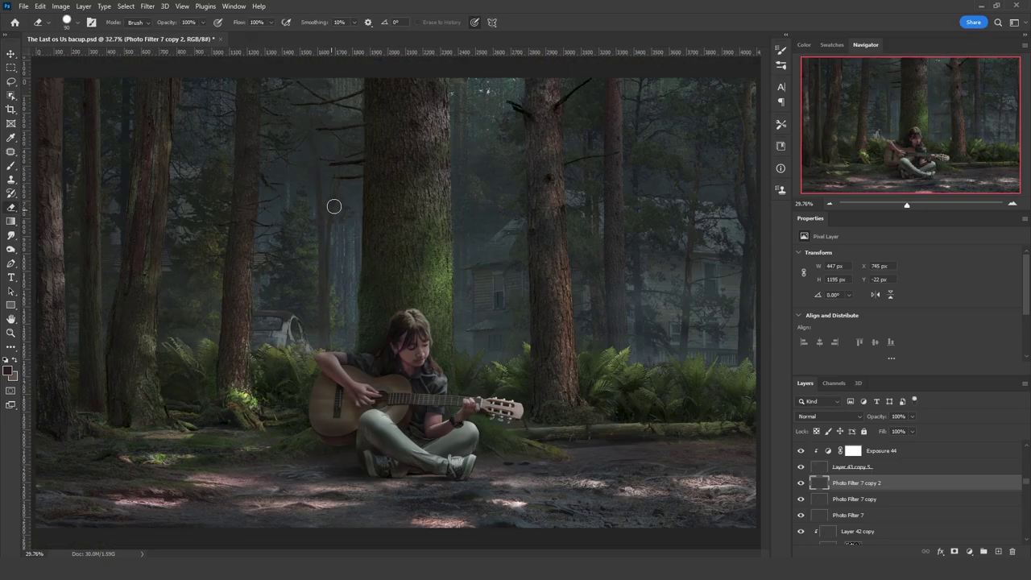
ctrl+click(275, 181)
scroll(325, 234, down, 2)
ctrl+click(293, 203)
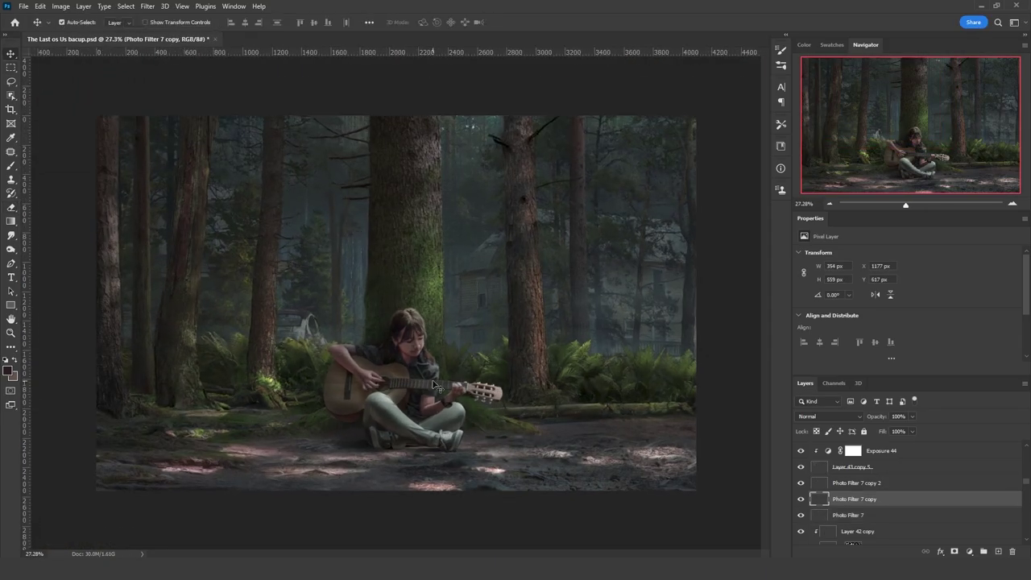
key(alt+bracketright)
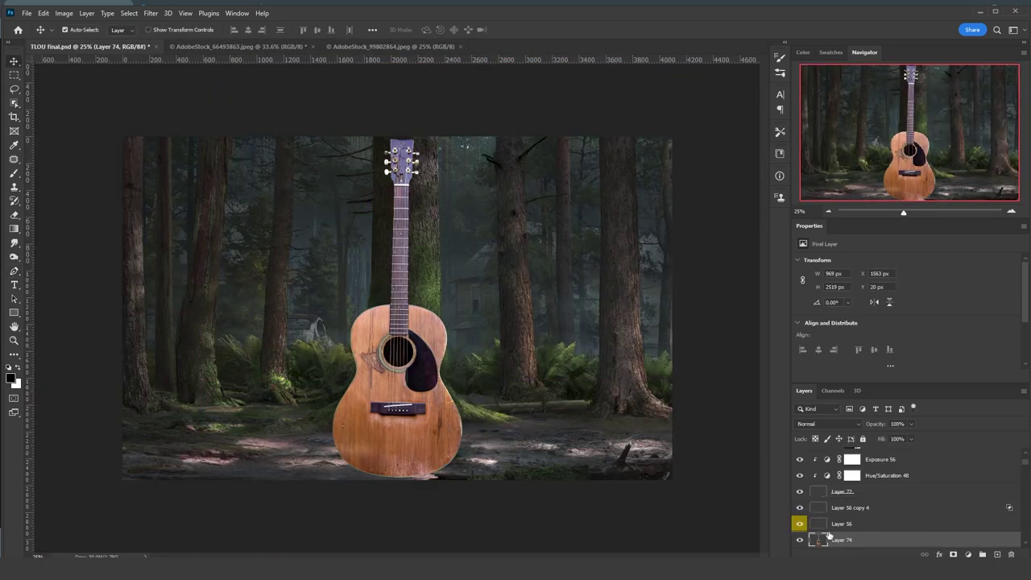
In TLOU final.psd, scale the Layer 74 guitar to 388 by 1008 px and stand it against the central tree
key(ctrl+t)
drag(472, 483, 437, 437)
key(Return)
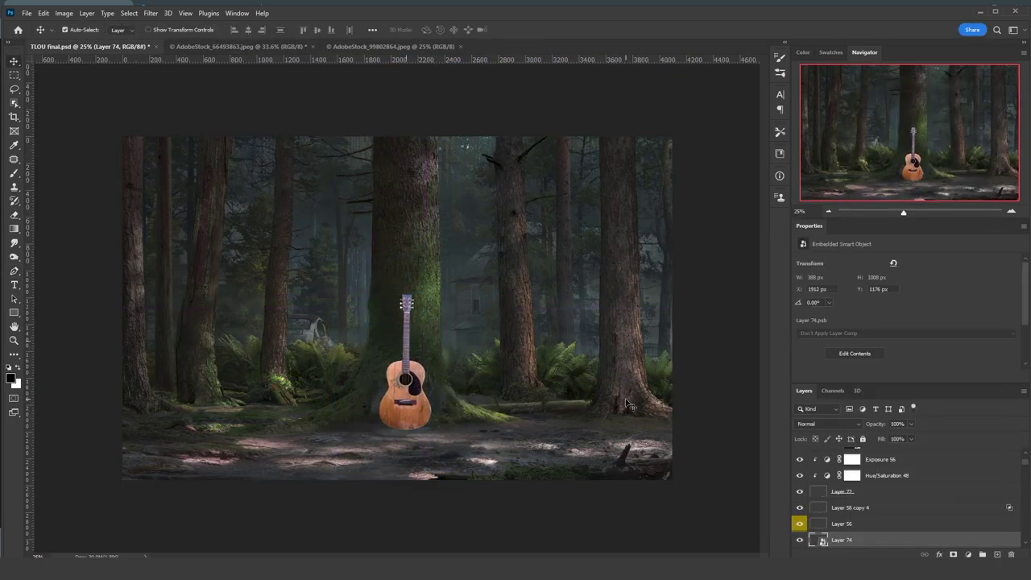
Clip a Green Photo Filter in Color mode to the guitar, invert its mask and paint the tint onto the neck
click(967, 554)
click(835, 424)
click(918, 261)
click(846, 352)
key(ctrl+i)
key(b)
click(407, 327)
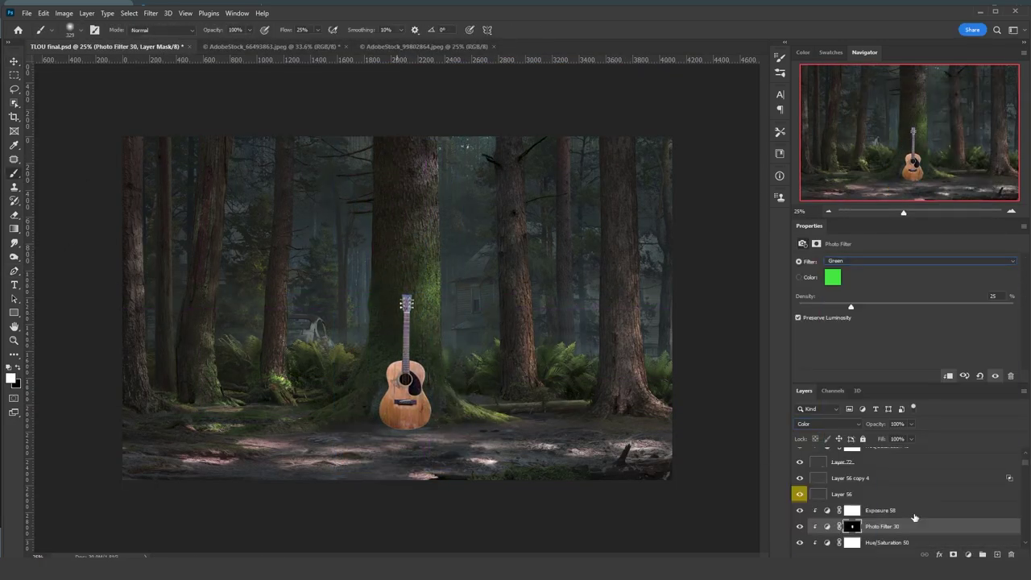
Shade the guitar with Exposure 58 and mask-painted Brightness/Contrast adjustments, setting the uppermost to brightness -73 and 40% opacity
click(913, 513)
drag(905, 331, 922, 331)
drag(874, 290, 871, 290)
drag(906, 312, 927, 311)
key(ctrl+i)
mouse_move(402, 387)
mouse_down()
mouse_move(394, 350)
mouse_move(406, 306)
mouse_up()
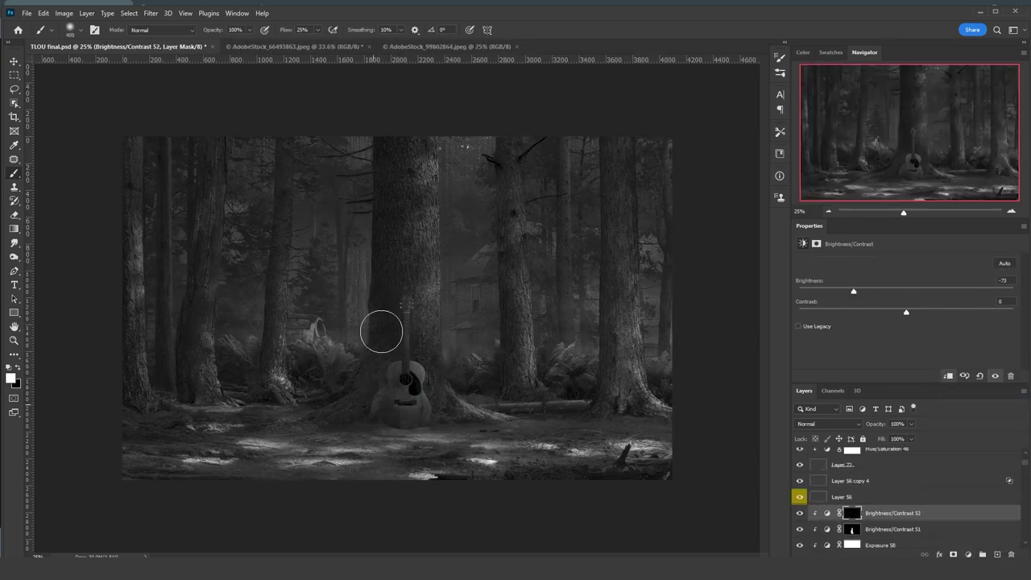
click(899, 424)
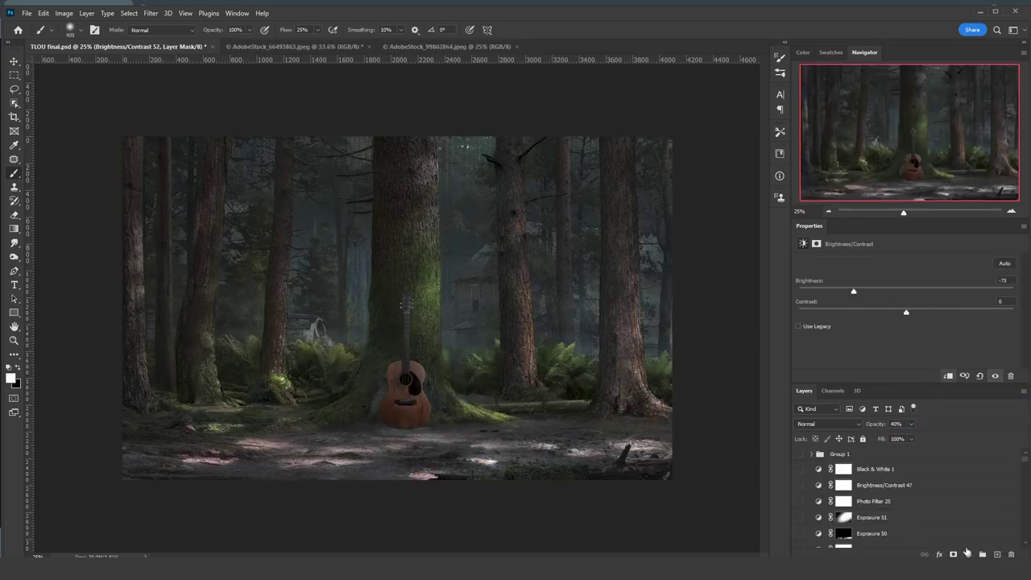
Duplicate the Layer 74 guitar above its clipped adjustments in Screen mode and darken the copy with Levels and Hue/Saturation
scroll(885, 499, down, 2)
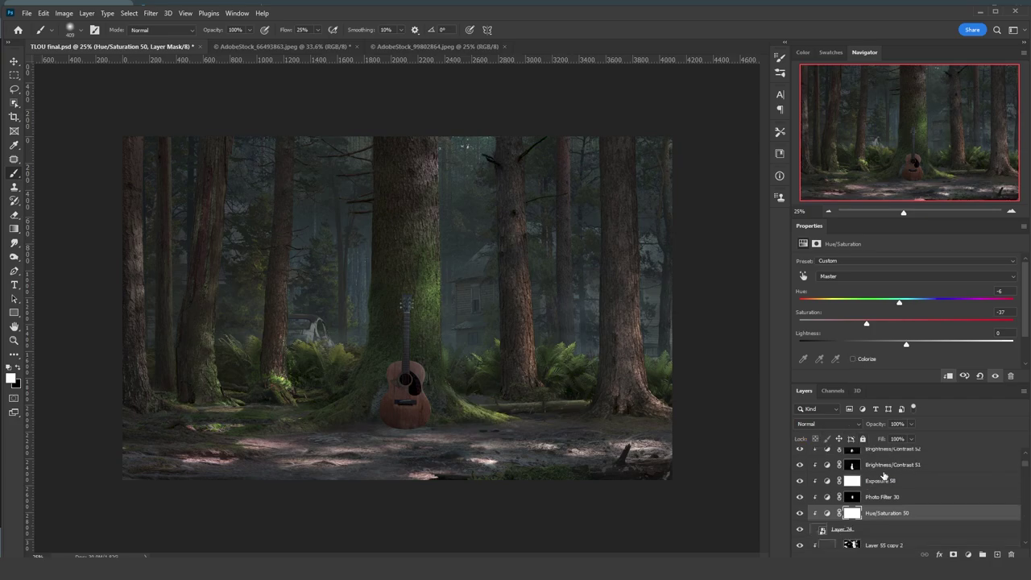
click(886, 529)
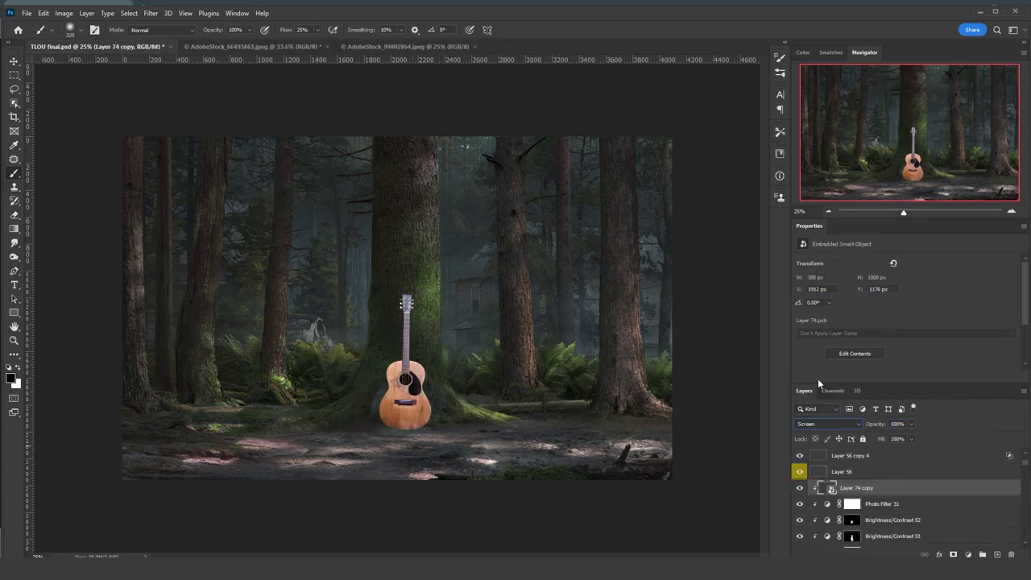
key(ctrl+l)
key(Return)
key(ctrl+u)
drag(800, 320, 791, 323)
key(Return)
Render Clouds into the black mask of Layer 74 copy, adjust it with Levels and open Color Balance
click(151, 12)
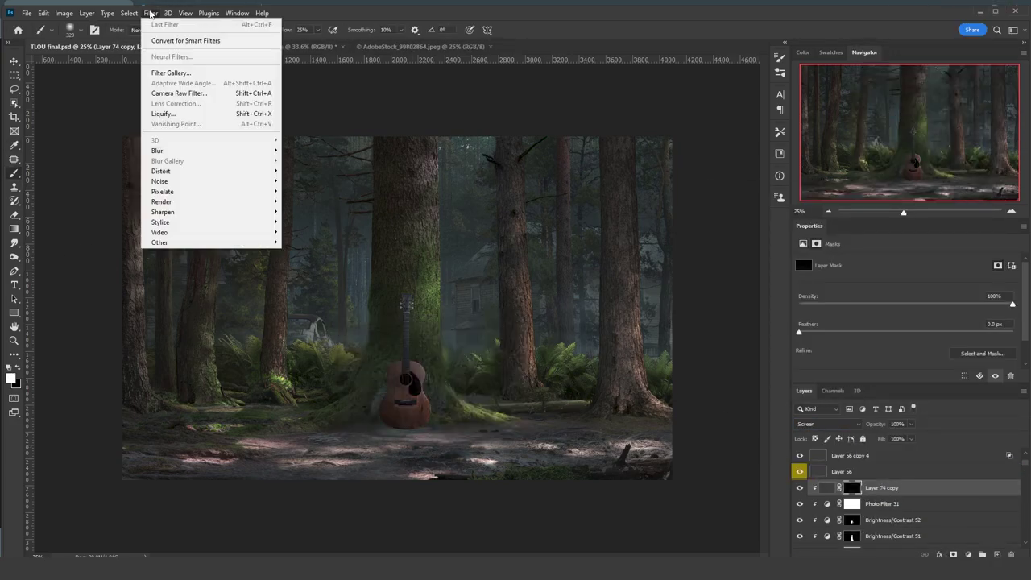
click(308, 240)
key(ctrl+l)
key(Return)
key(ctrl+b)
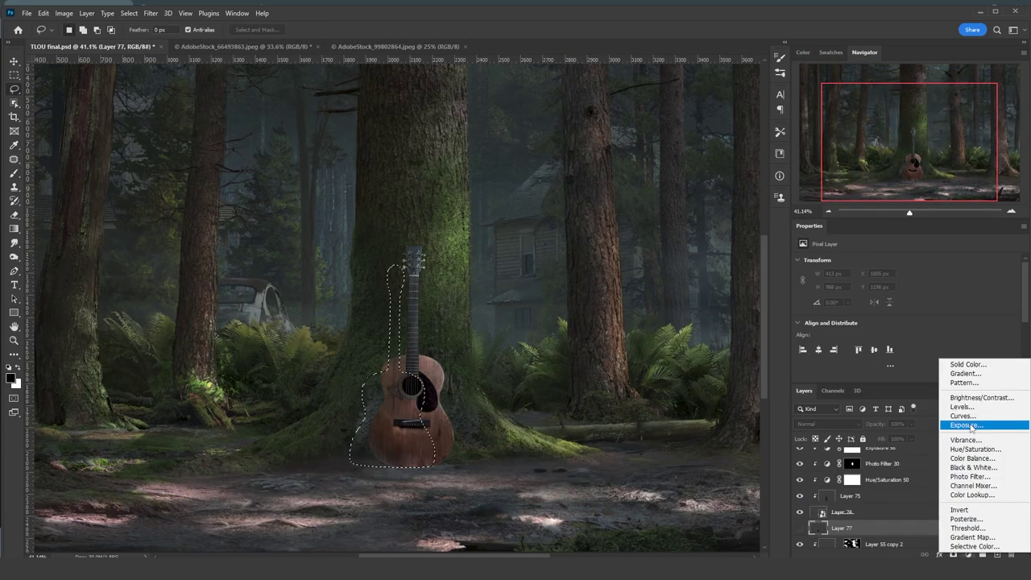
Add an Exposure adjustment of -2.56 within the guitar's shadow selection and clip a Photo Filter to it
click(969, 425)
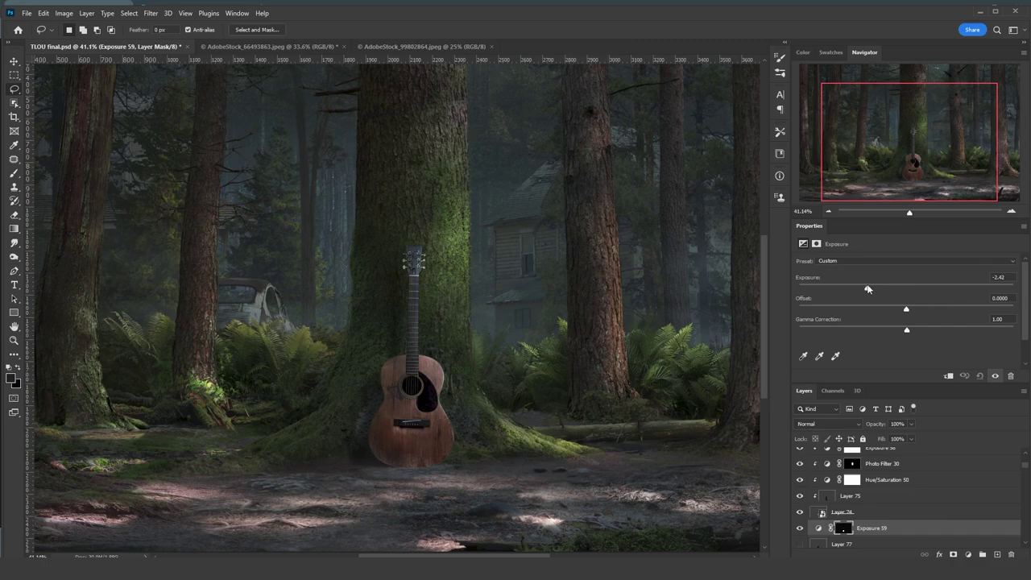
click(968, 554)
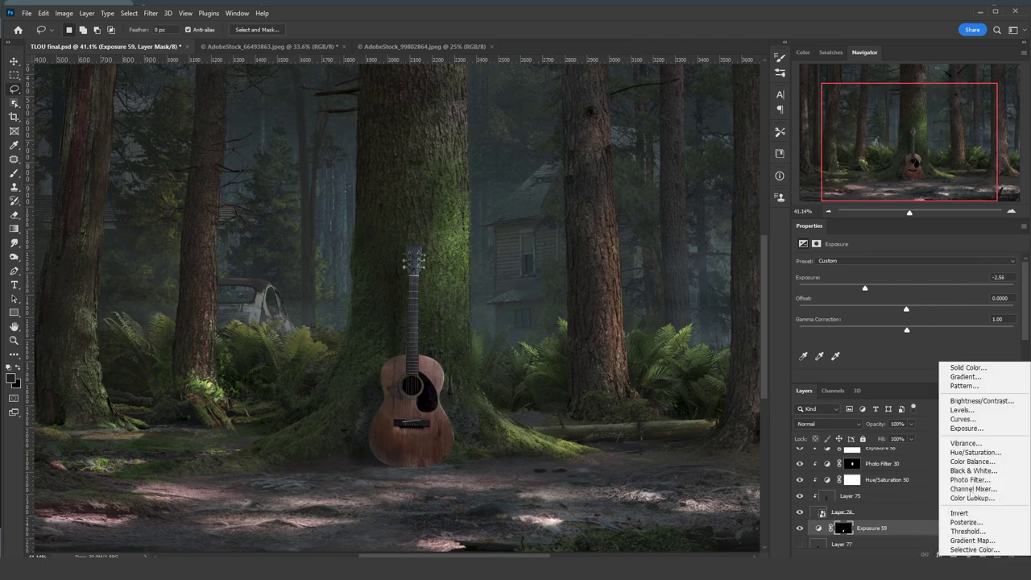
click(974, 481)
alt+click(876, 533)
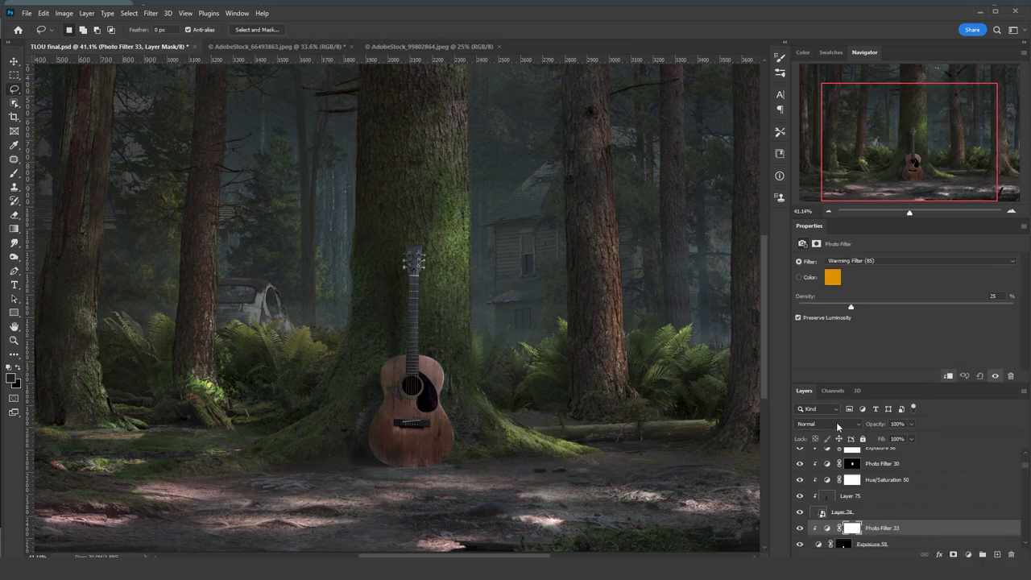
Set the clipped Photo Filter on the guitar's shadow to Color blending and switch its filter to Cyan
click(830, 424)
click(818, 542)
click(860, 262)
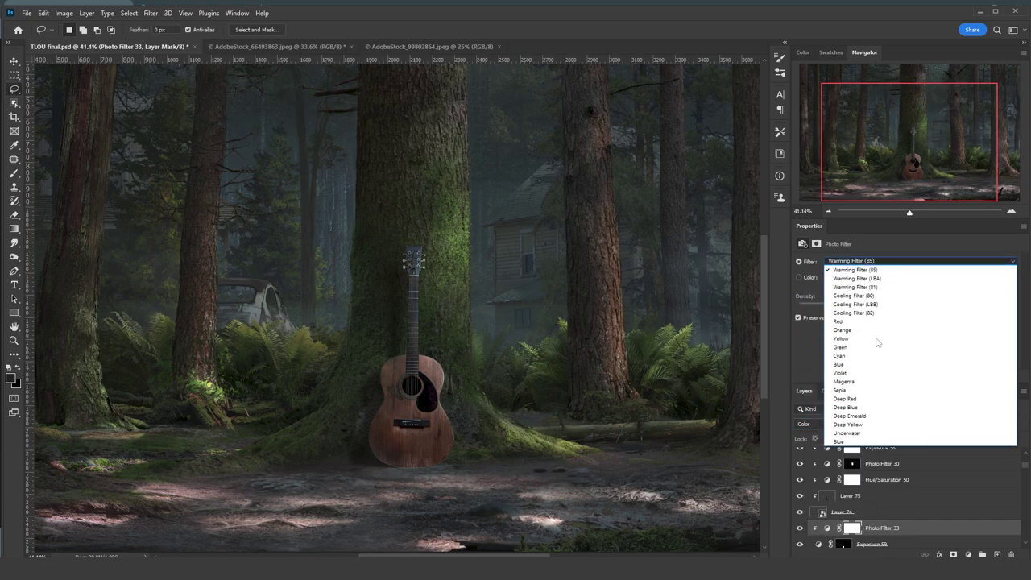
click(857, 358)
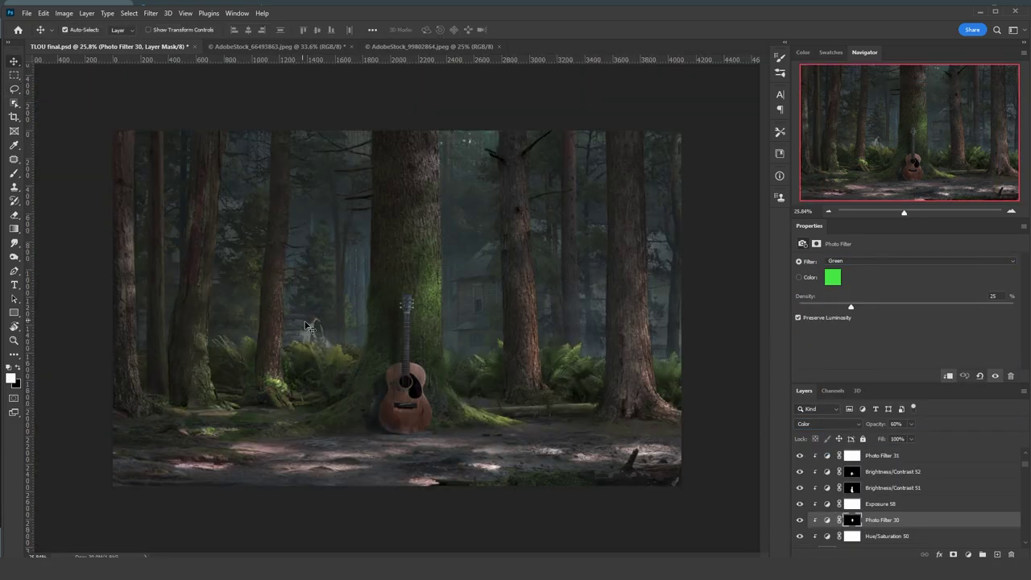
Check Layer 16 copy's effect on the abandoned car by toggling its visibility, and duplicate the layer twice
click(832, 539)
scroll(832, 507, down, 1)
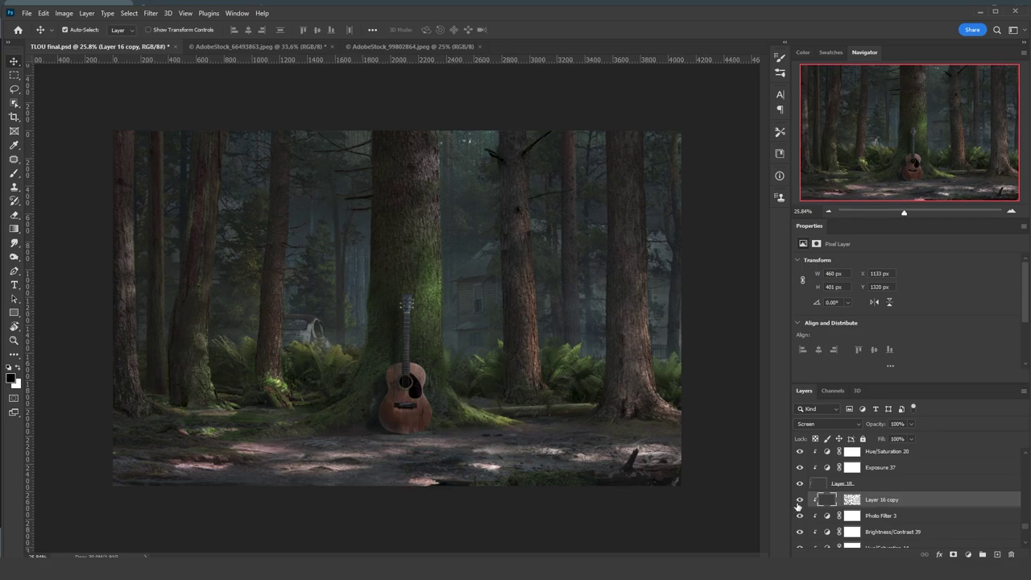
click(798, 502)
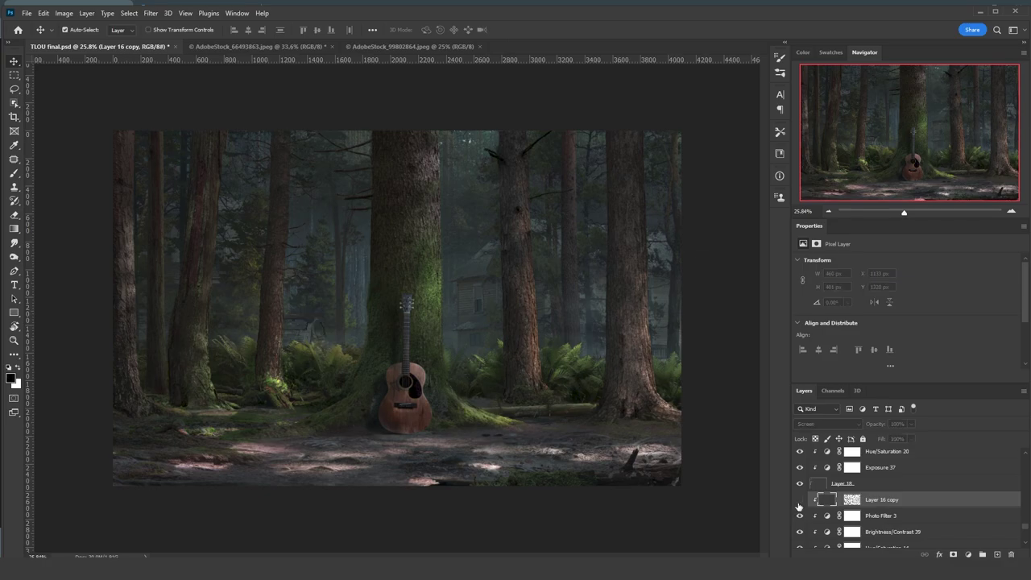
click(799, 501)
click(852, 499)
key(ctrl+j)
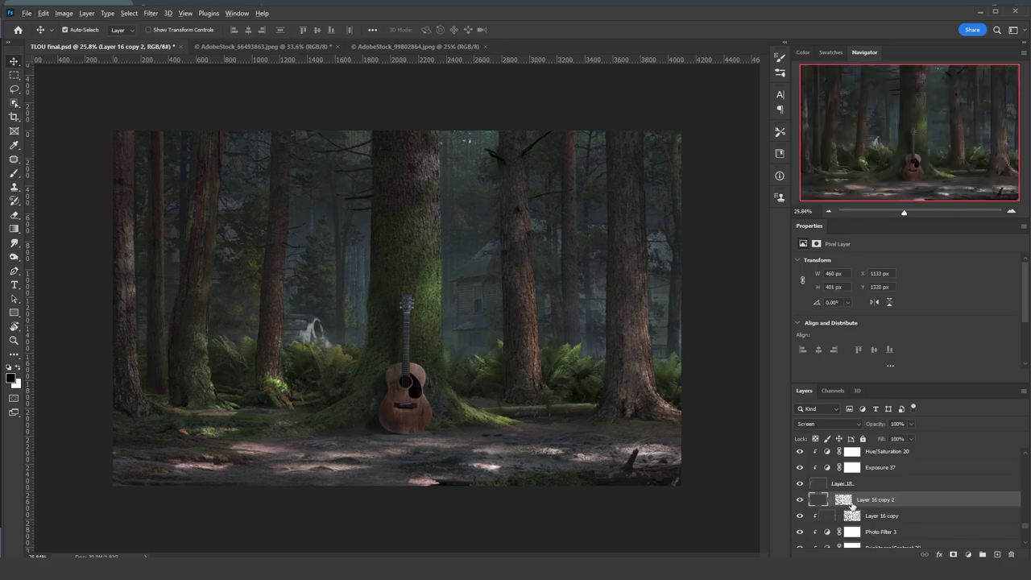
key(ctrl+l)
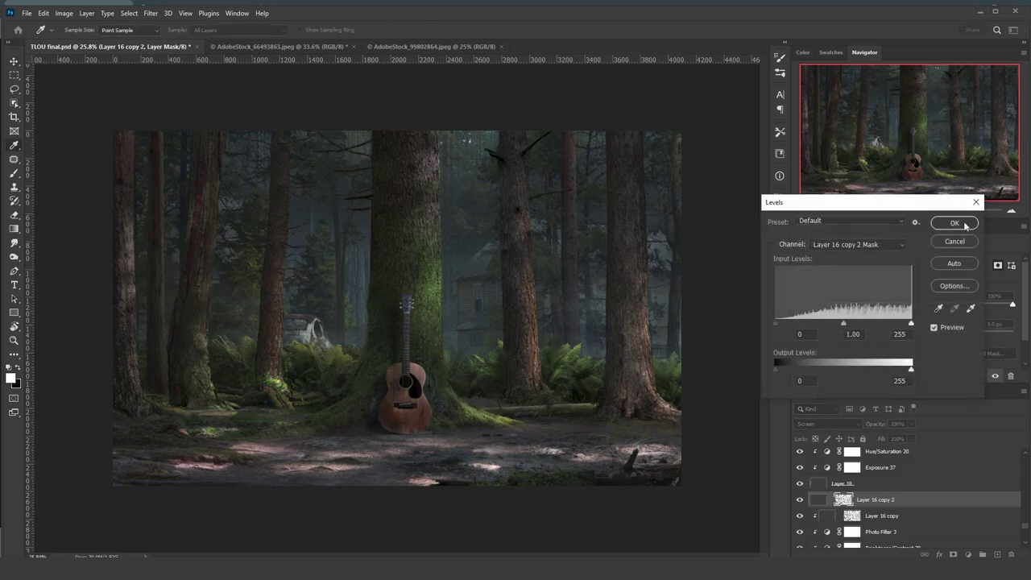
click(955, 225)
key(ctrl+j)
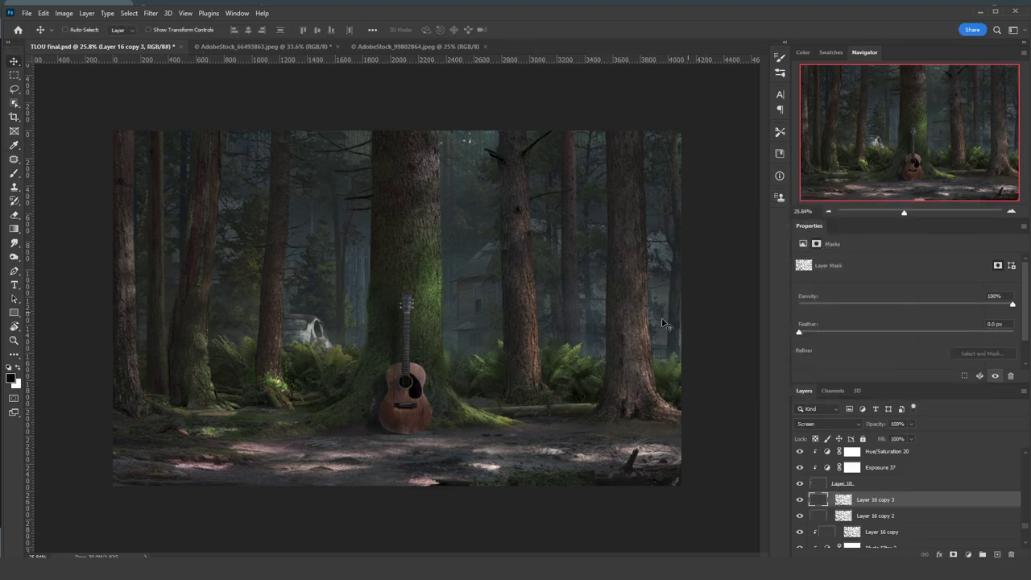
Adjust the mask of Layer 16 copy 3 with Levels, lowering the white input level
click(842, 499)
key(ctrl+l)
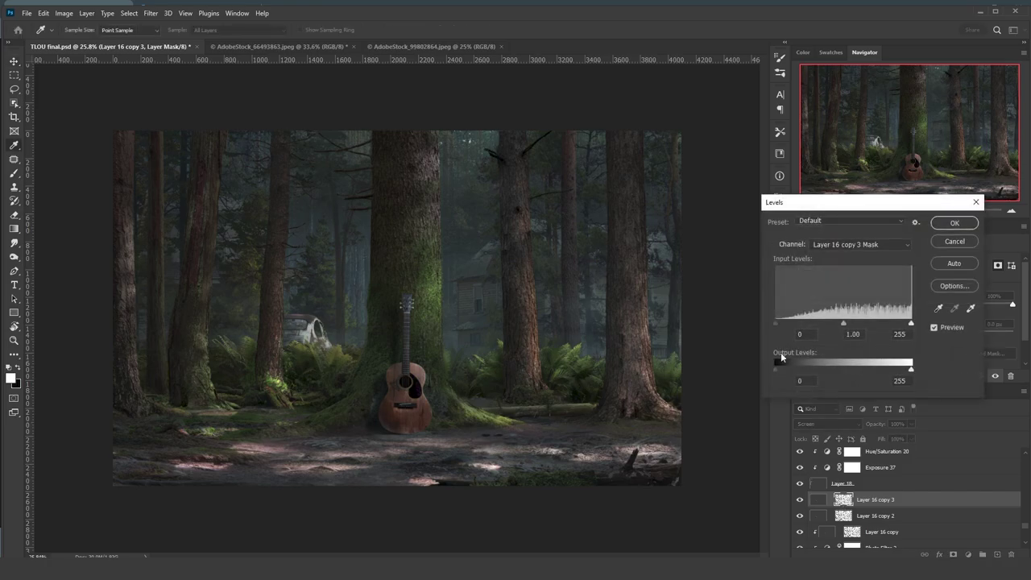
drag(847, 320, 848, 321)
drag(910, 323, 875, 324)
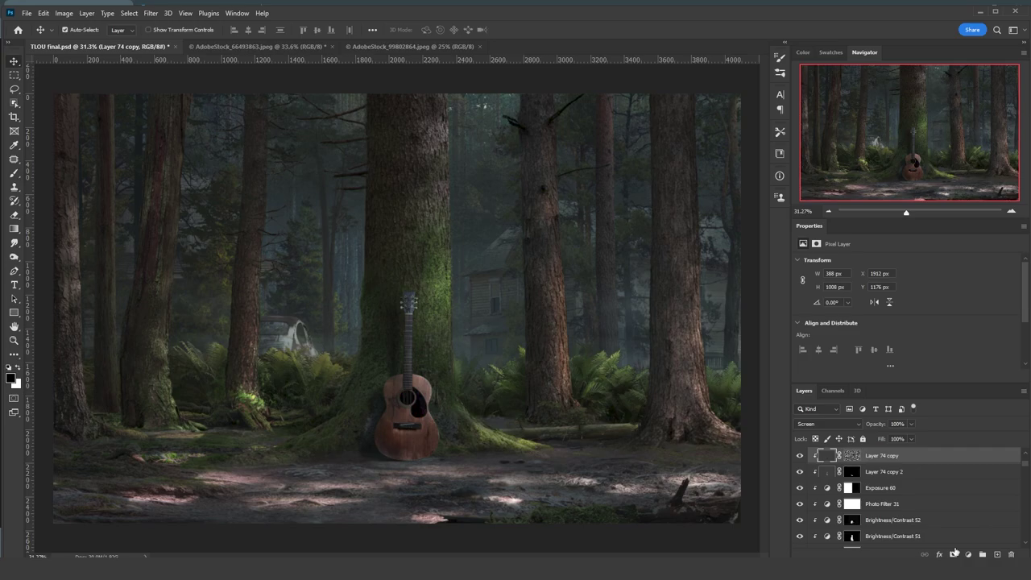
Clip a Brightness/Contrast adjustment with brightness 98 above Layer 74 copy and invert its mask to black
click(968, 554)
click(964, 398)
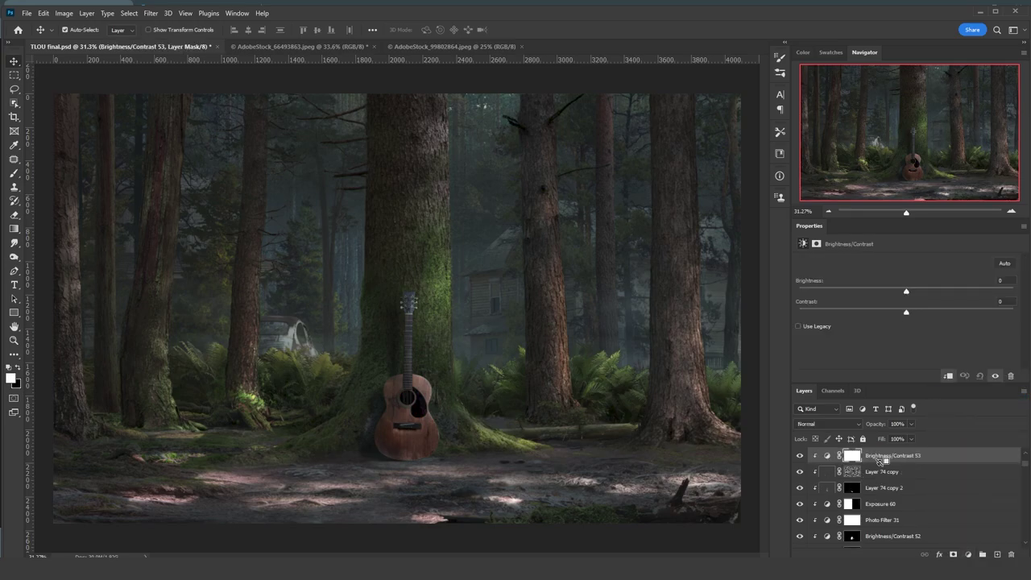
drag(962, 293, 975, 291)
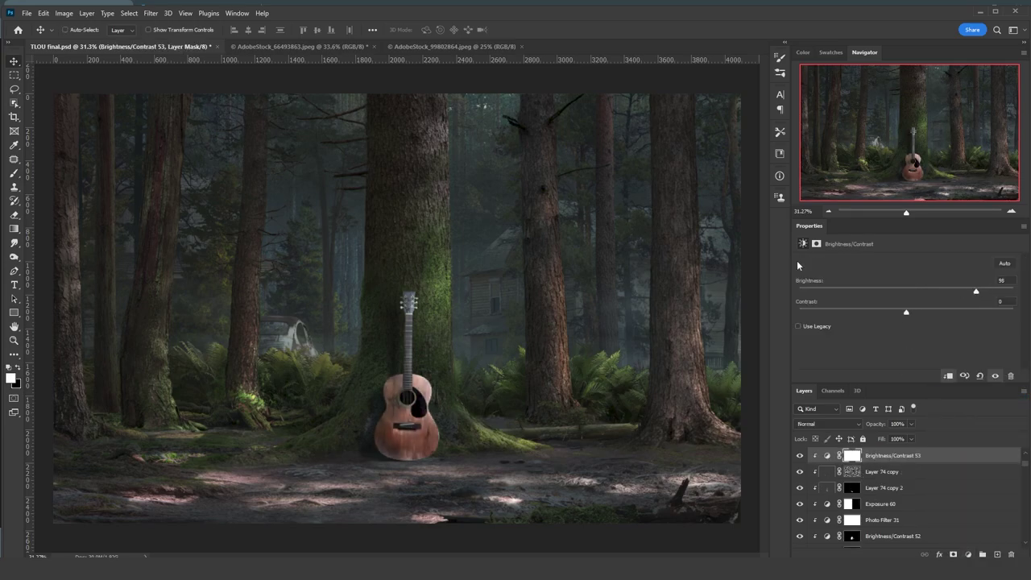
key(ctrl+i)
Paint white on the Brightness/Contrast mask with a small soft brush to add a highlight along the guitar's right edge
key(b)
scroll(433, 412, up, 3)
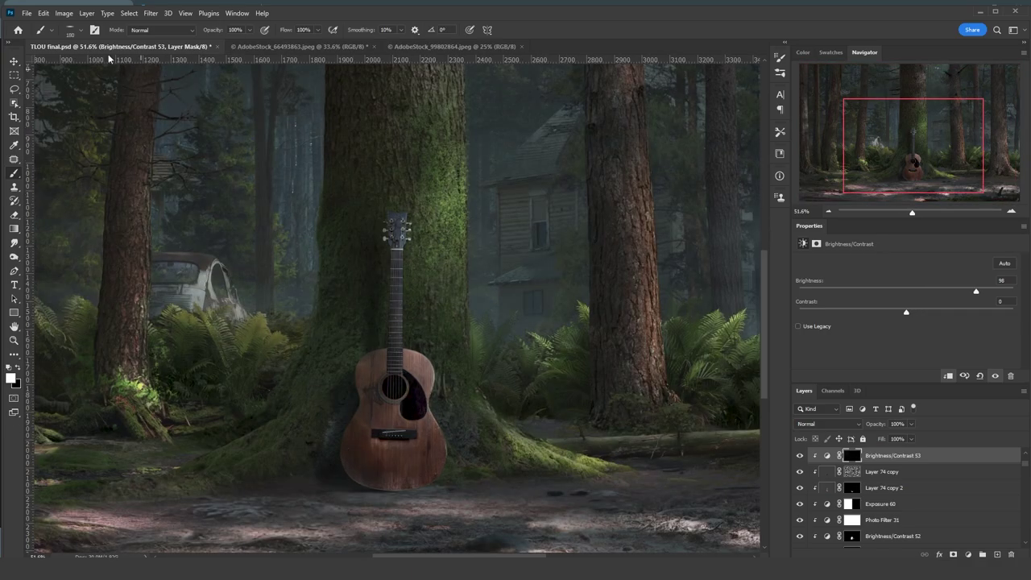
click(74, 31)
double_click(71, 170)
scroll(451, 451, up, 3)
scroll(467, 455, up, 2)
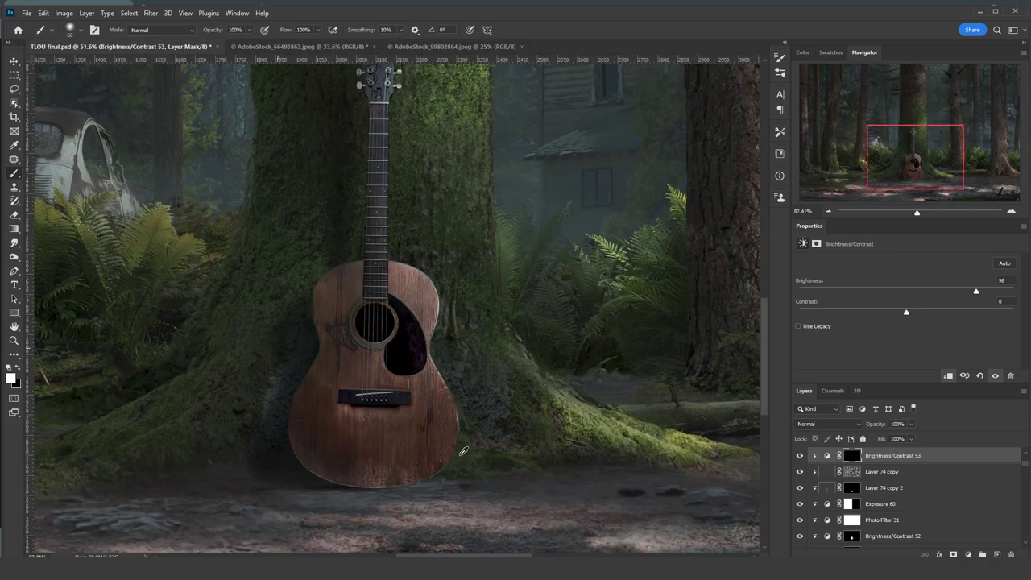
scroll(459, 427, up, 2)
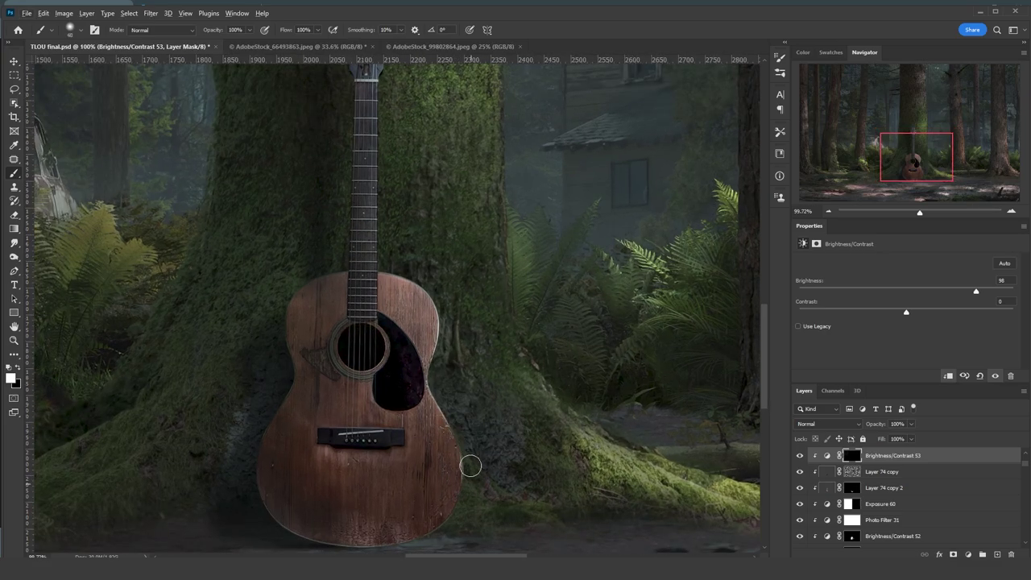
drag(469, 471, 437, 367)
key(])
key(])
key(])
key(bracketleft)
key(bracketleft)
key(bracketleft)
key(bracketleft)
key(bracketleft)
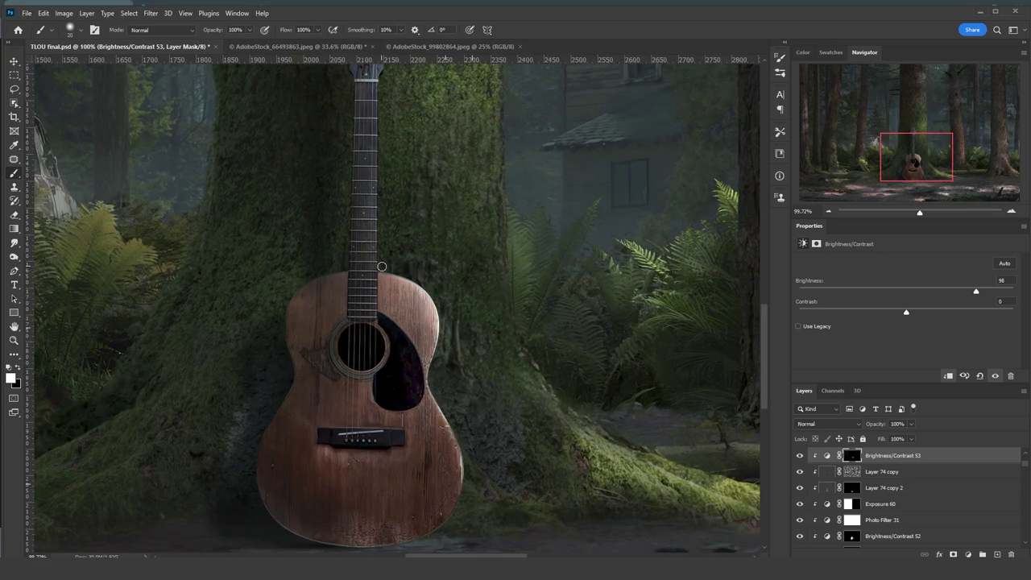
scroll(385, 169, up, 3)
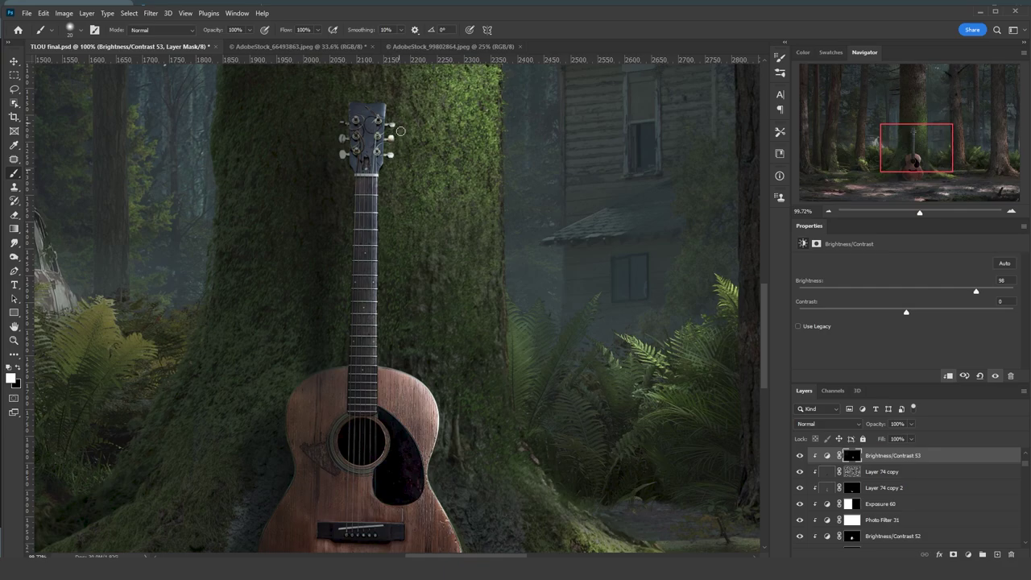
key(ctrl+0)
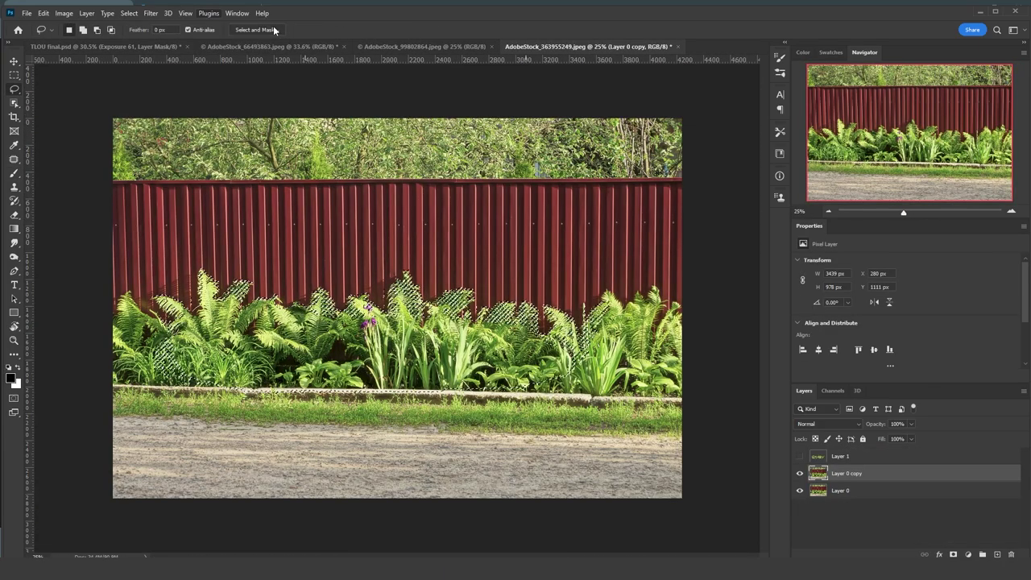
Refine the fern selection in AdobeStock_363955249.jpeg using Select and Mask with a radius of 56 px and contrast of 43%
click(275, 30)
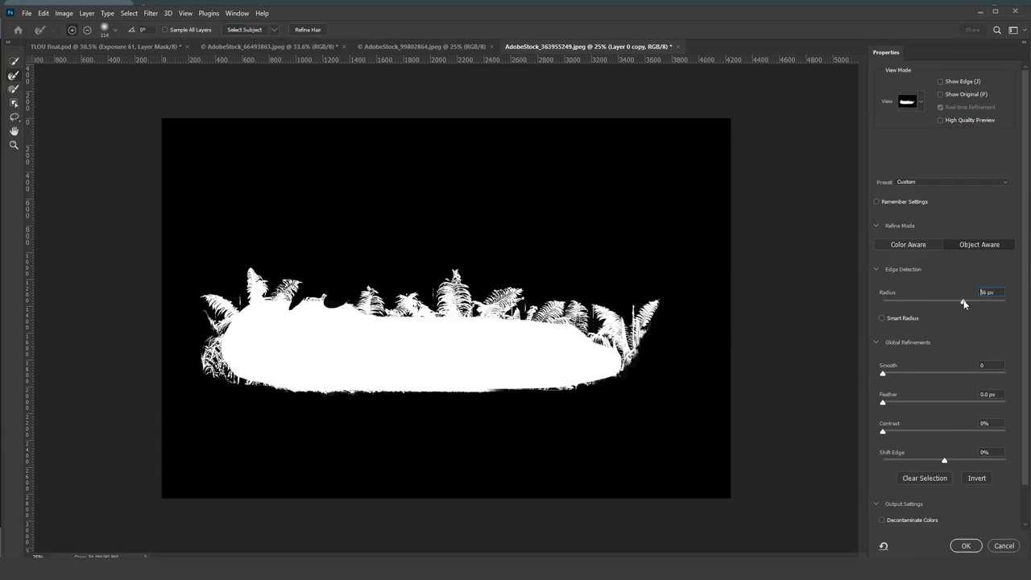
click(963, 302)
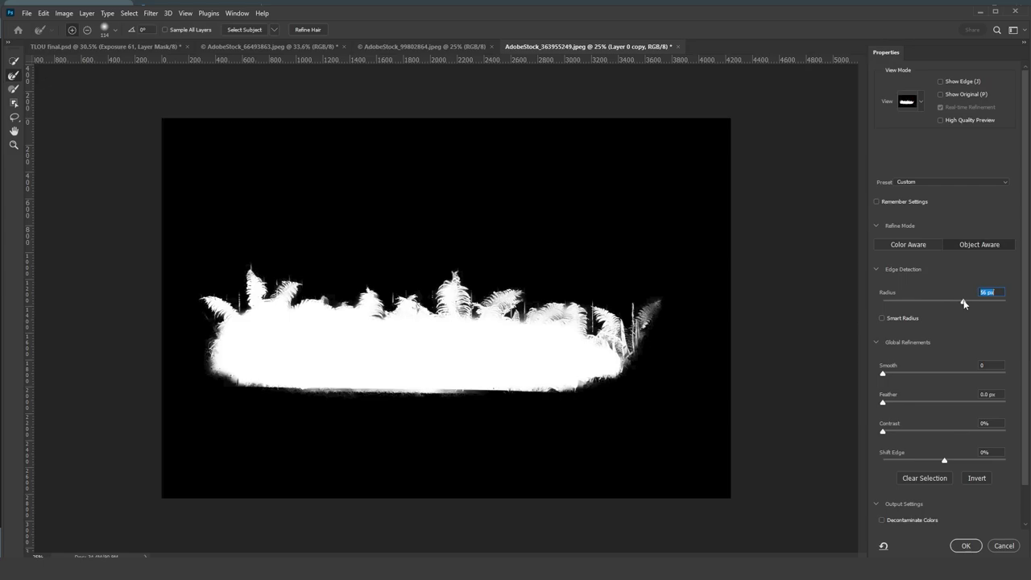
click(935, 432)
click(963, 545)
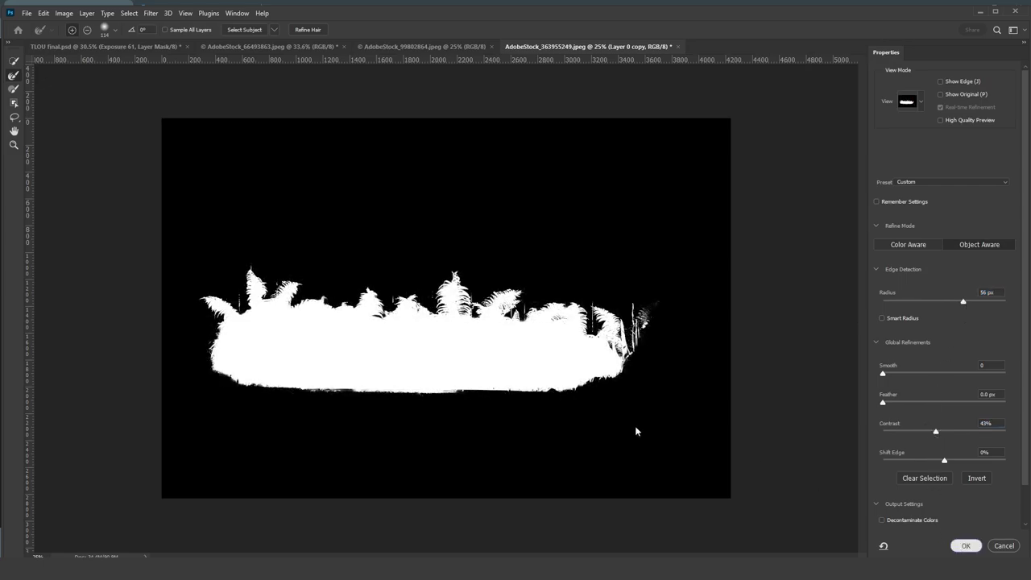
Paste the cut-out ferns into TLOU final.psd and transform them into place in the lower-left foreground
click(87, 45)
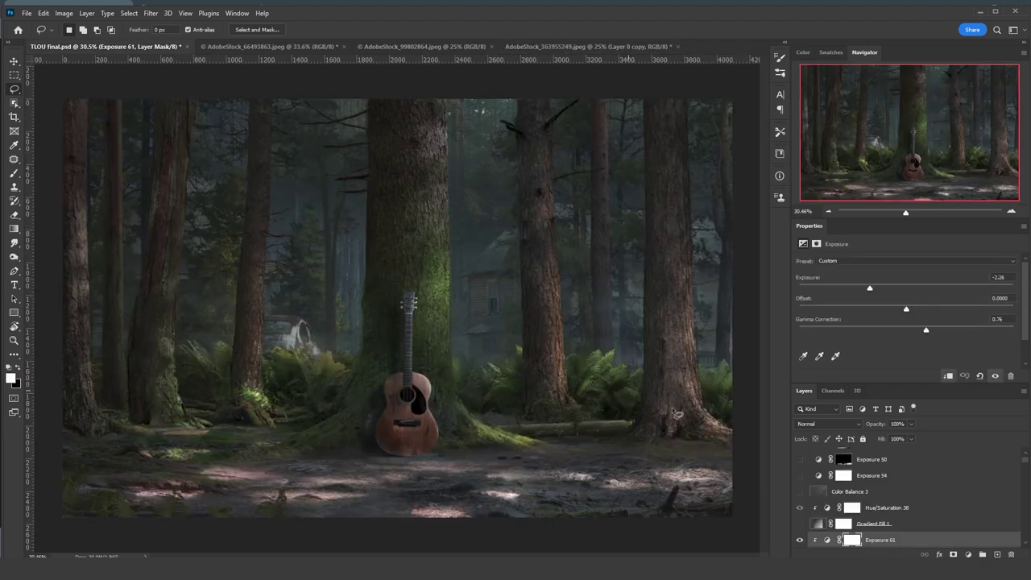
key(ctrl+v)
key(ctrl+t)
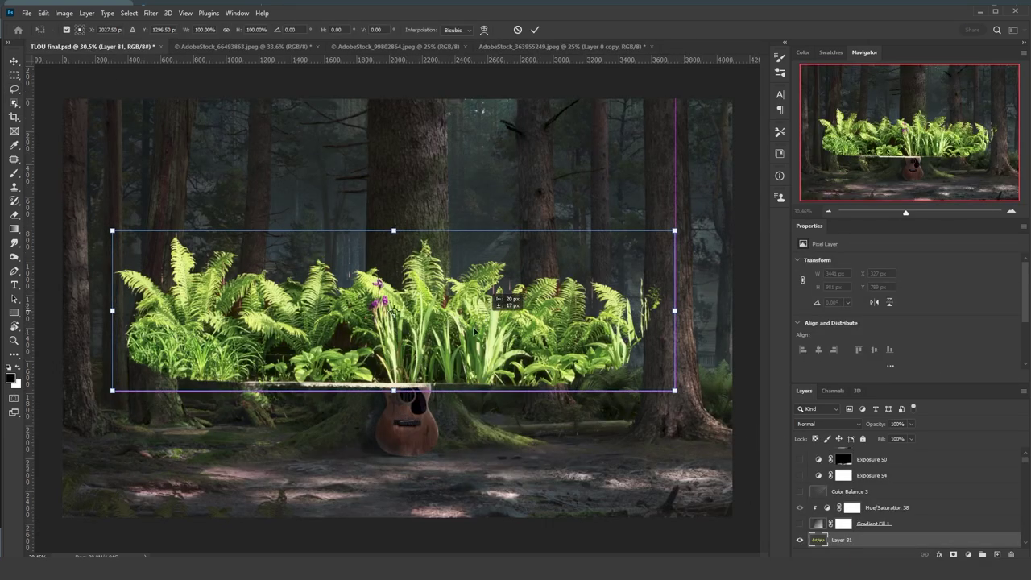
drag(487, 315, 305, 508)
drag(364, 323, 380, 338)
drag(286, 462, 254, 475)
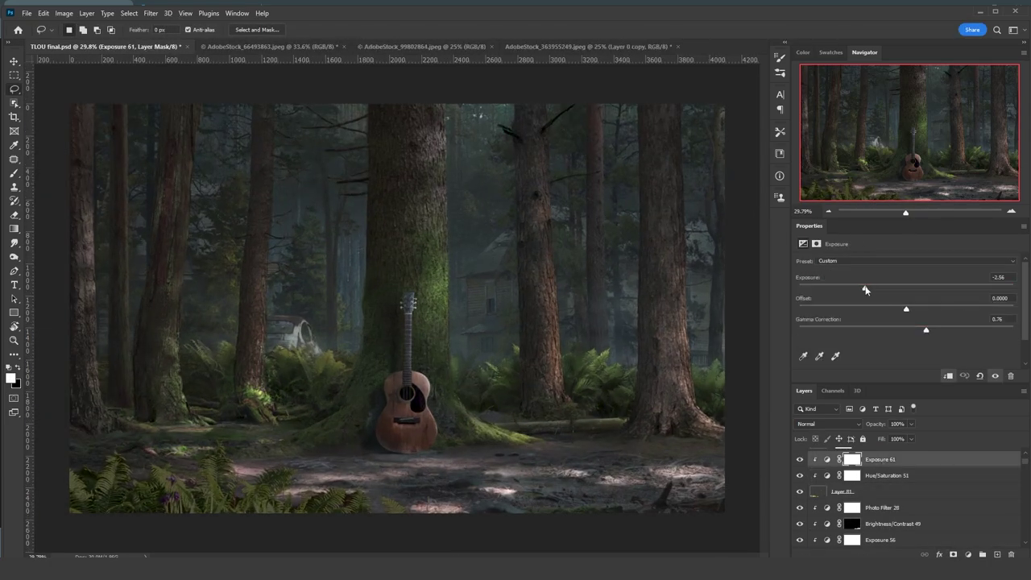
Clip a Photo Filter to the foreground ferns and darken them locally with a mask-painted Brightness/Contrast adjustment at brightness -70
click(968, 554)
click(970, 477)
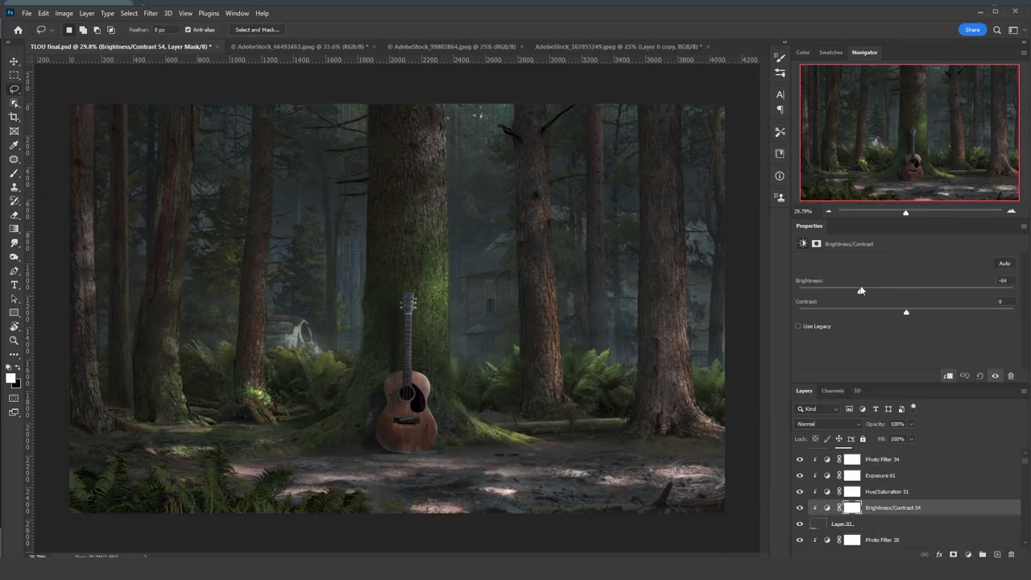
key(ctrl+i)
mouse_move(266, 483)
mouse_down()
mouse_move(319, 501)
mouse_move(133, 481)
mouse_up()
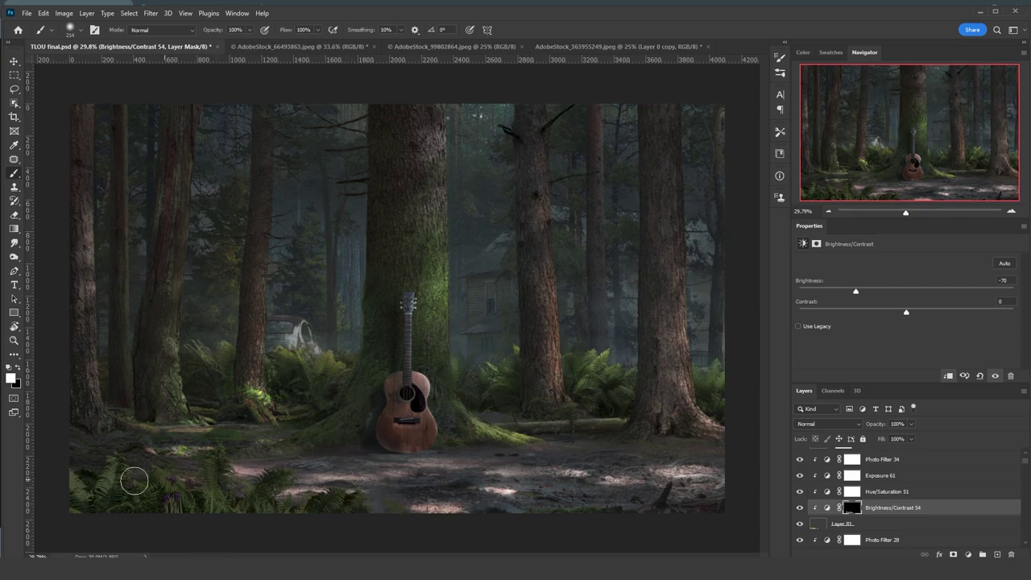
click(886, 491)
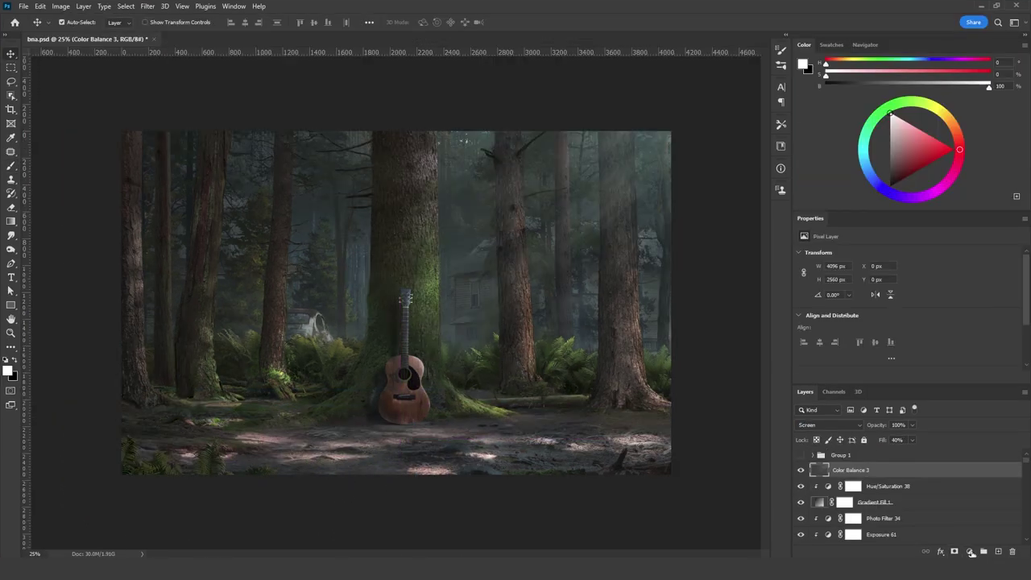
Add an Exposure adjustment of +1 above Color Balance 3 in bna.psd to brighten the whole scene
click(972, 553)
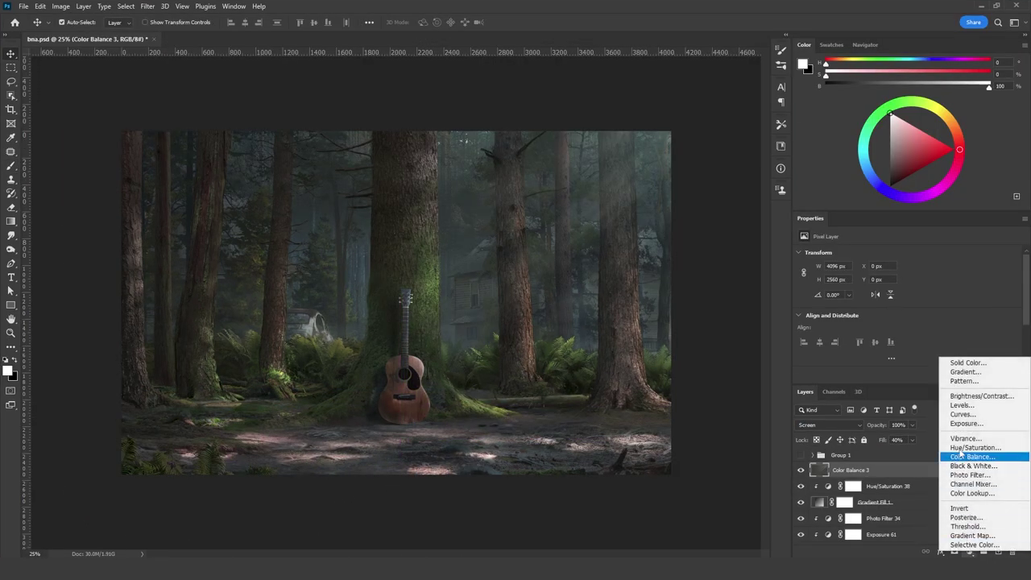
click(970, 426)
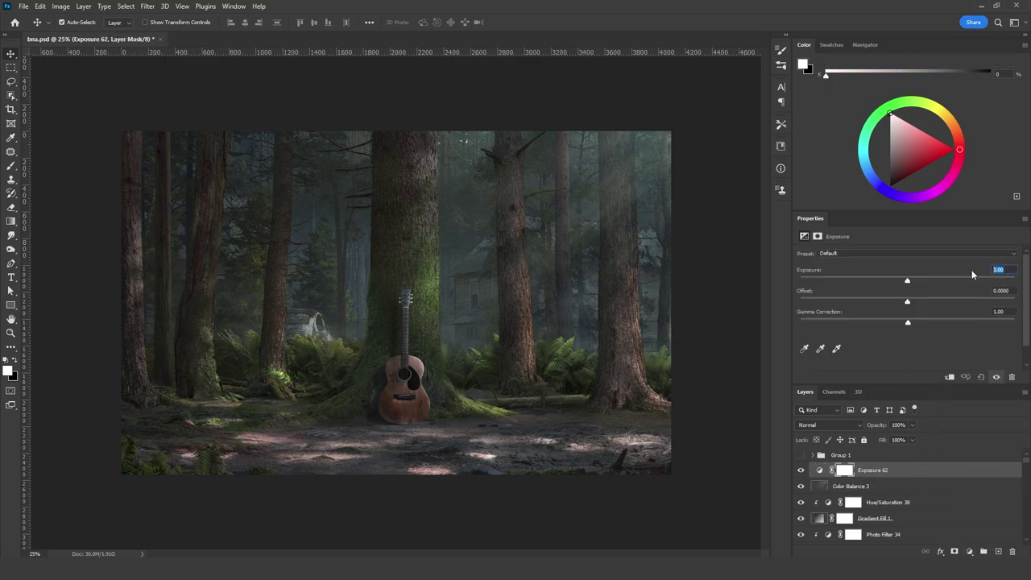
text(1)
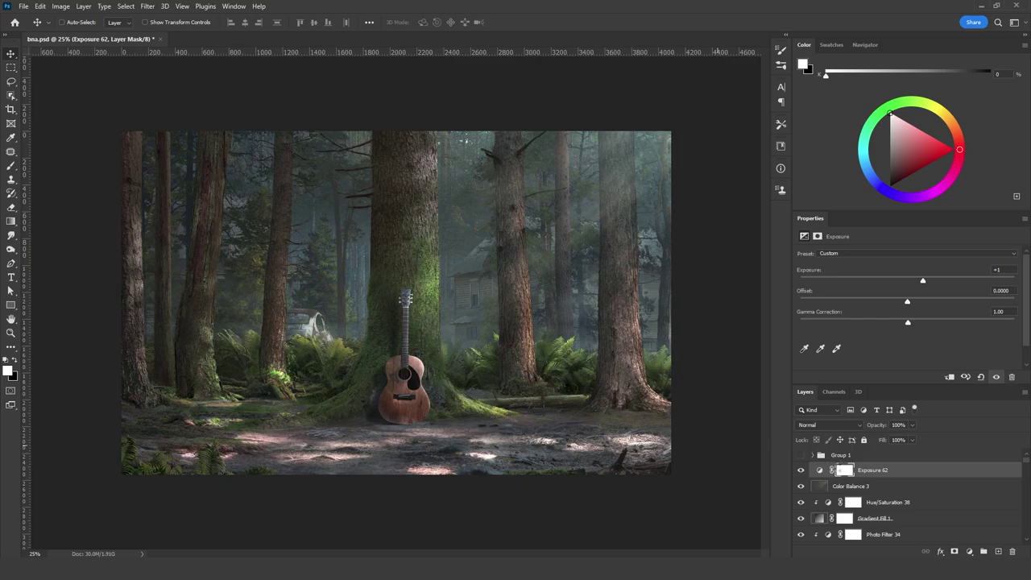
Stamp all visible layers into a new layer and sharpen it with Unsharp Mask at an amount of 100%
key(ctrl+shift+alt+e)
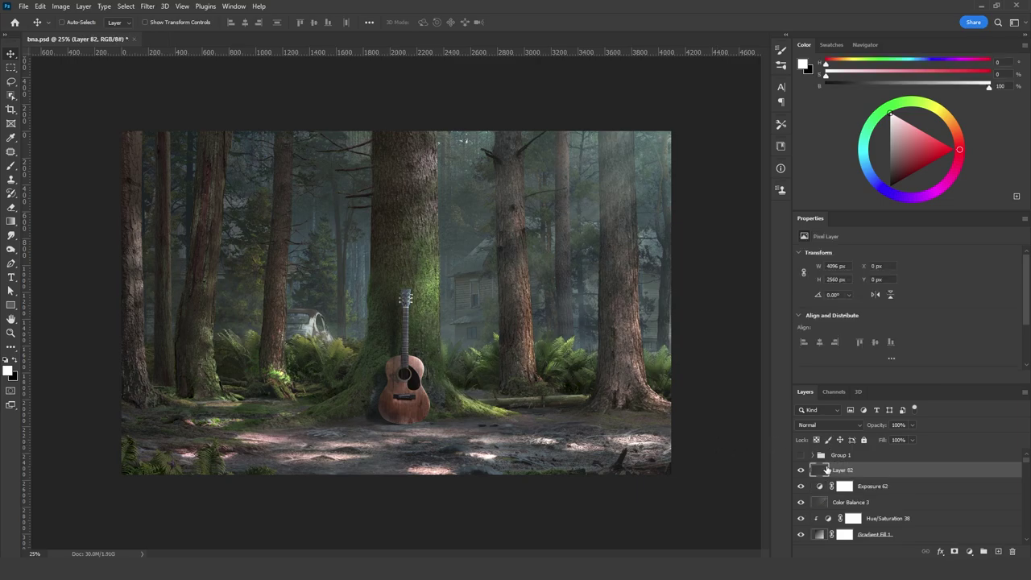
click(147, 7)
mouse_move(262, 206)
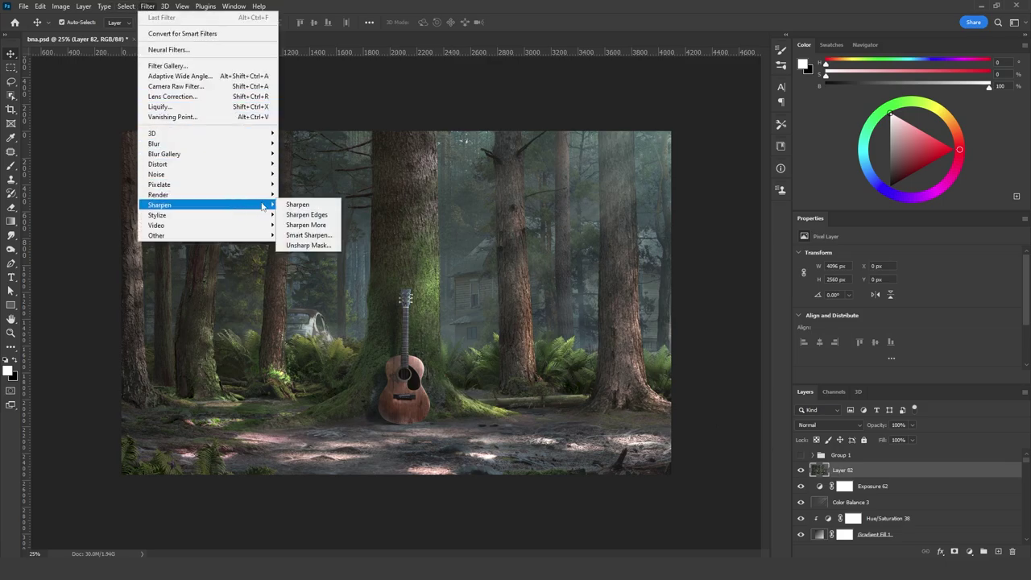
click(318, 245)
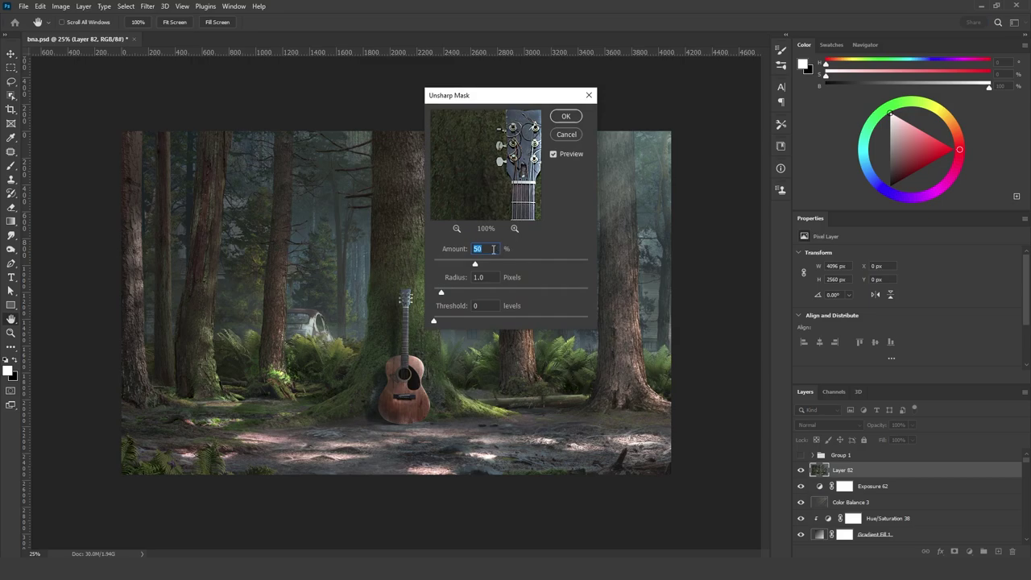
text(100)
click(566, 117)
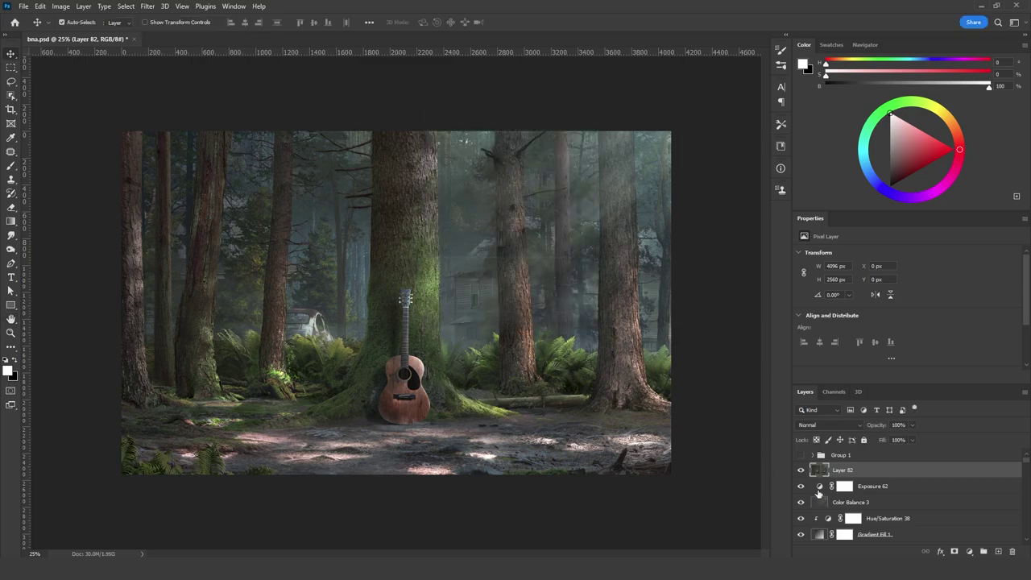
Add a new layer above the sharpened stamp and fill it entirely with black
click(998, 552)
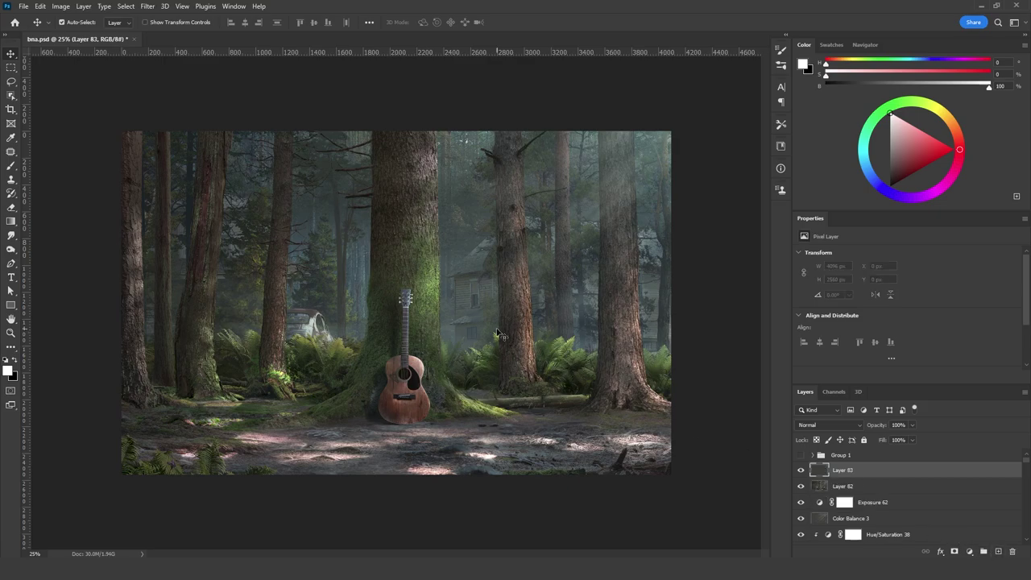
key(shift+F5)
click(442, 344)
click(435, 428)
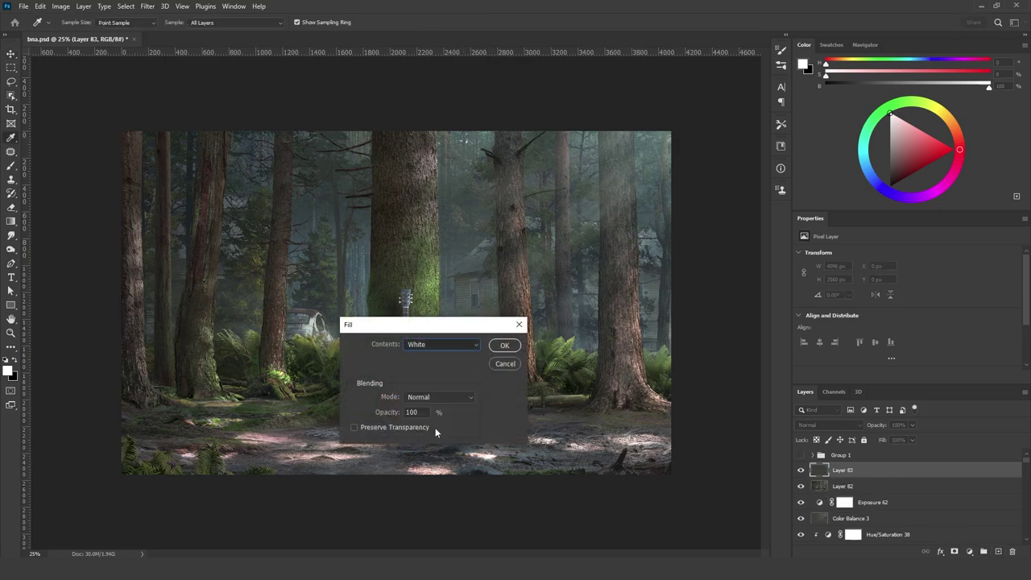
key(Return)
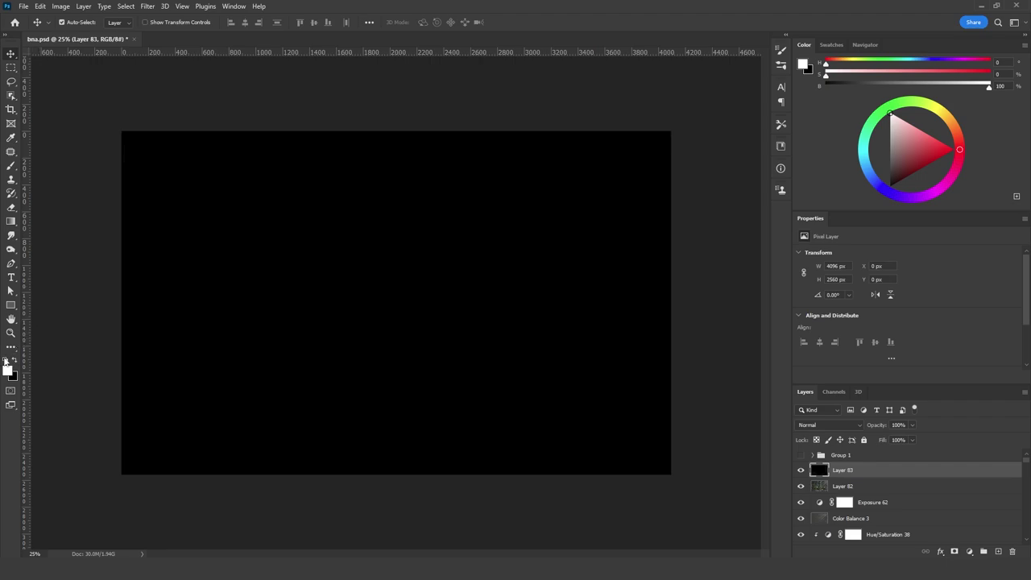
Reset the default colours and apply Add Noise to the black layer at 400%, uniform and monochromatic
click(5, 359)
click(148, 7)
mouse_move(201, 174)
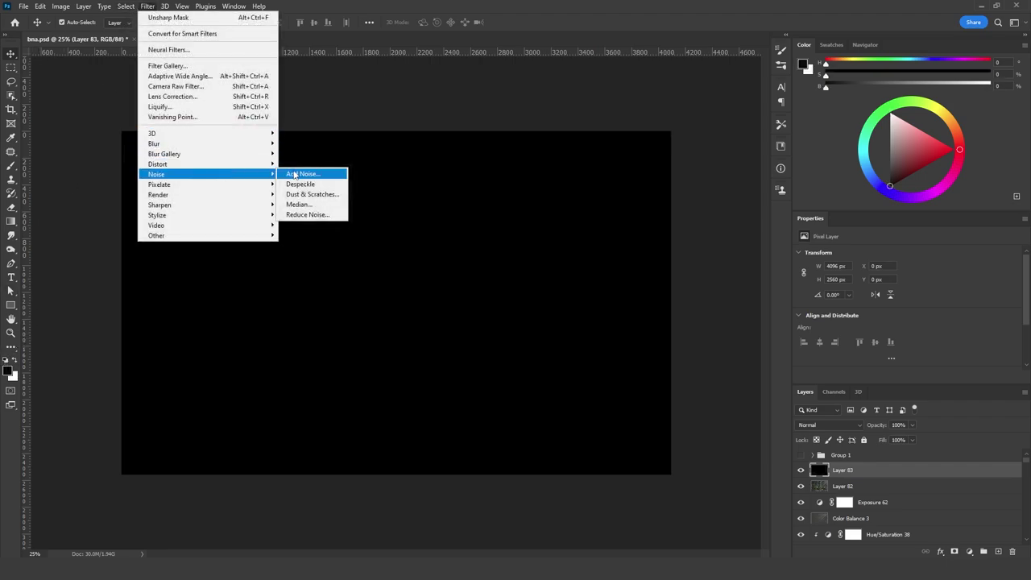
click(312, 173)
drag(498, 263, 528, 263)
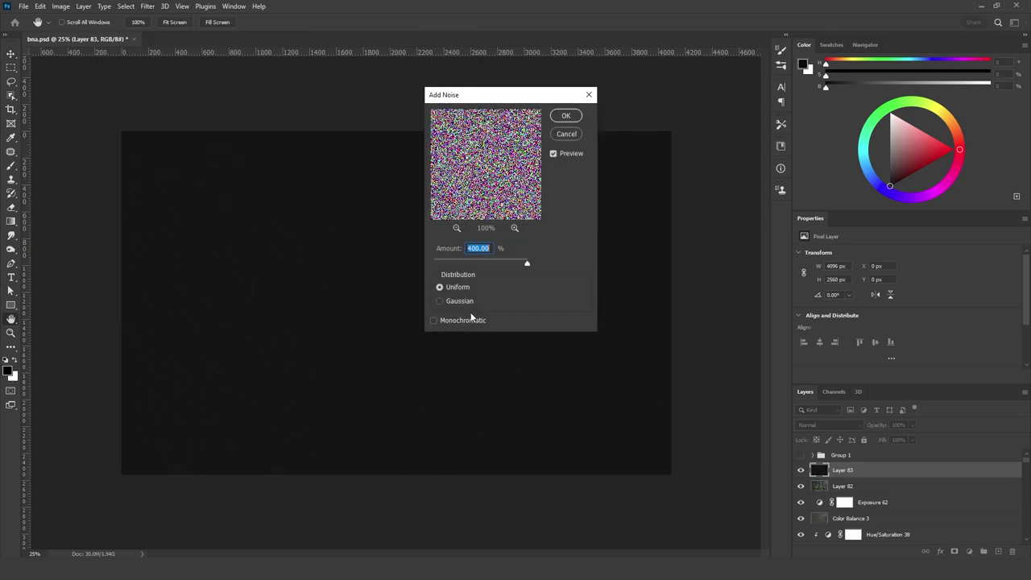
click(433, 319)
click(564, 116)
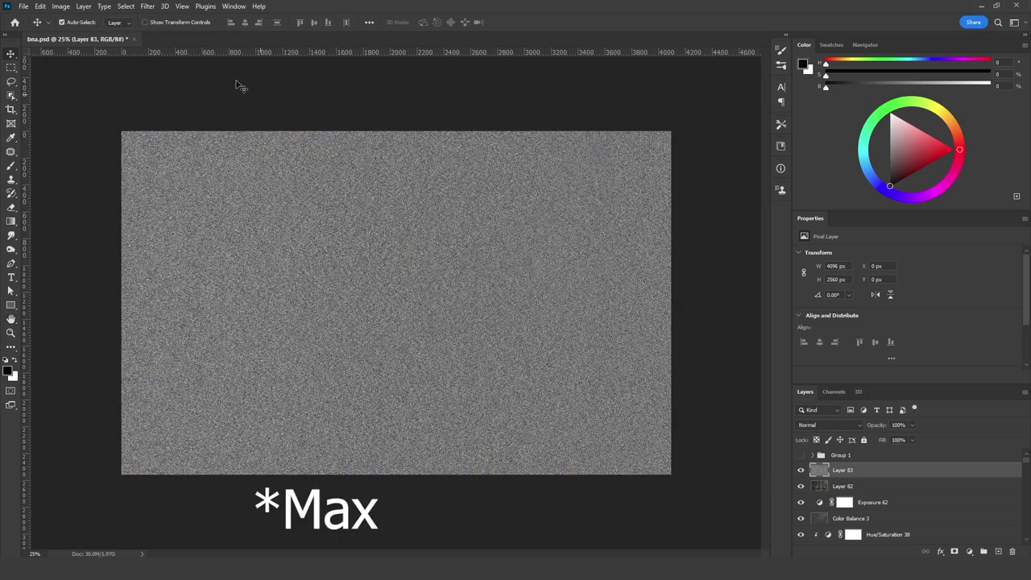
Soften the noise layer with a Gaussian Blur of 0.7 pixels
click(149, 7)
mouse_move(229, 146)
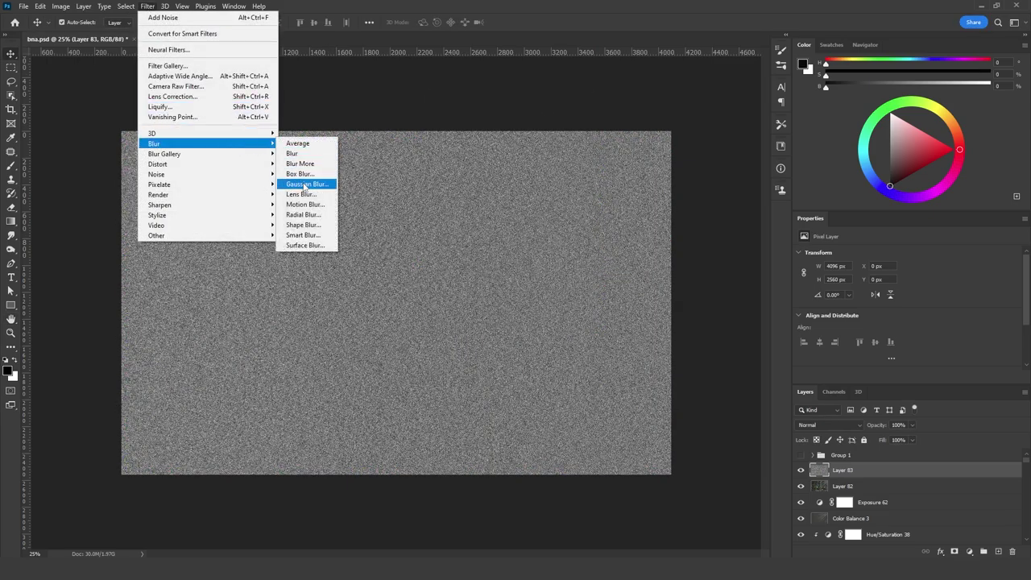
click(304, 185)
text(.7)
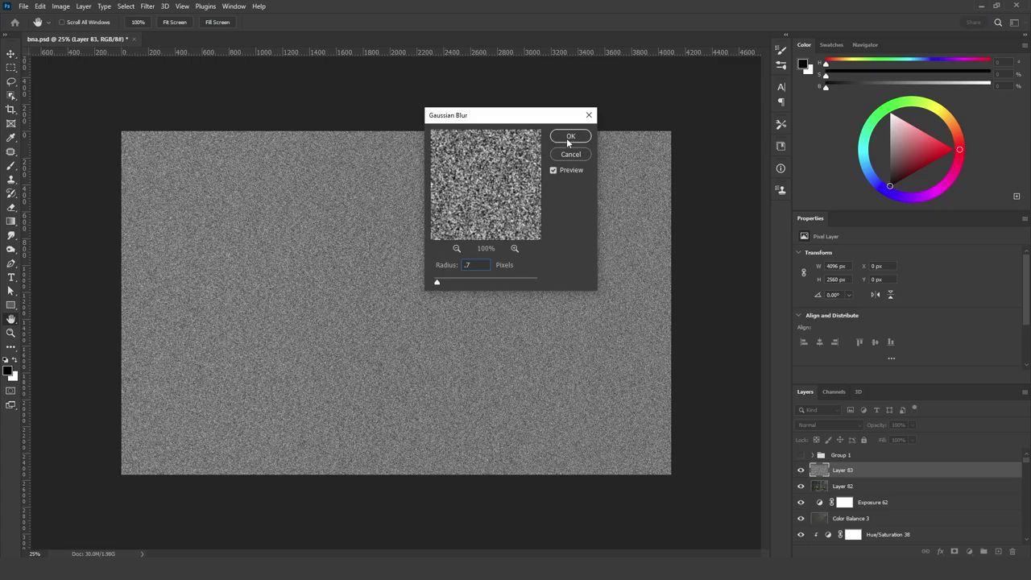
click(571, 137)
Blend the noise layer over the scene as film grain using Screen mode at 5% opacity
click(797, 425)
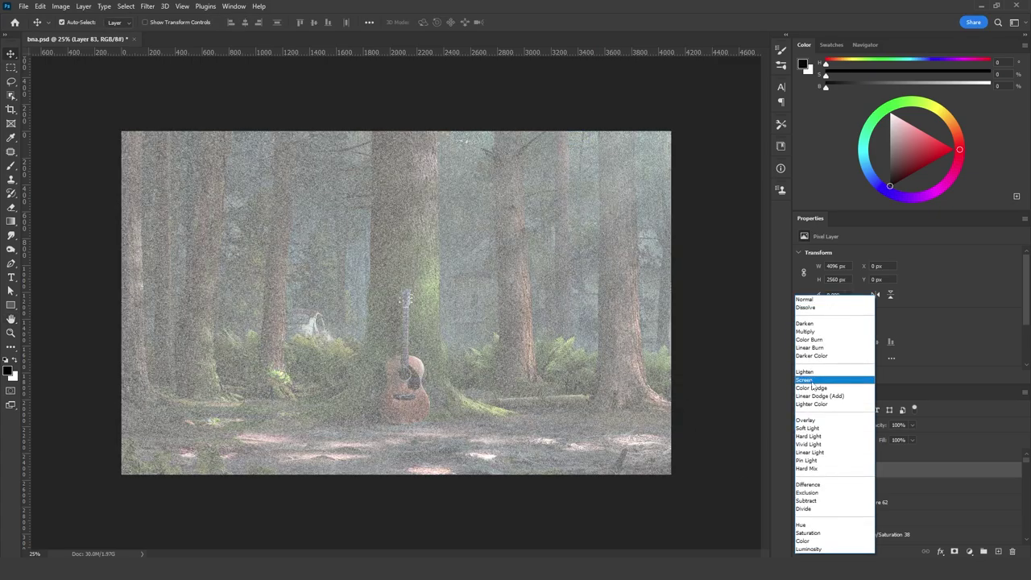
click(811, 380)
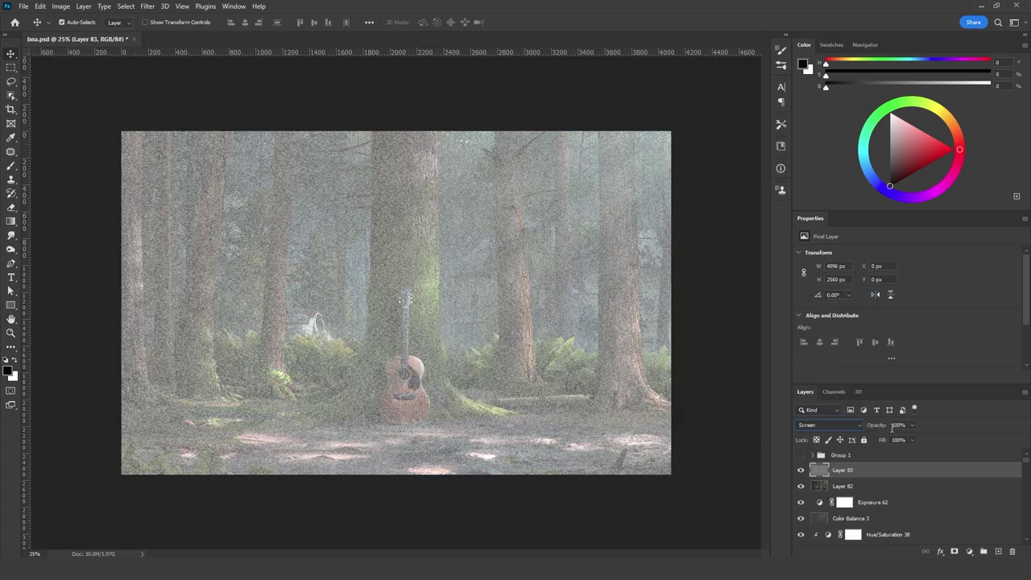
text(5)
key(Return)
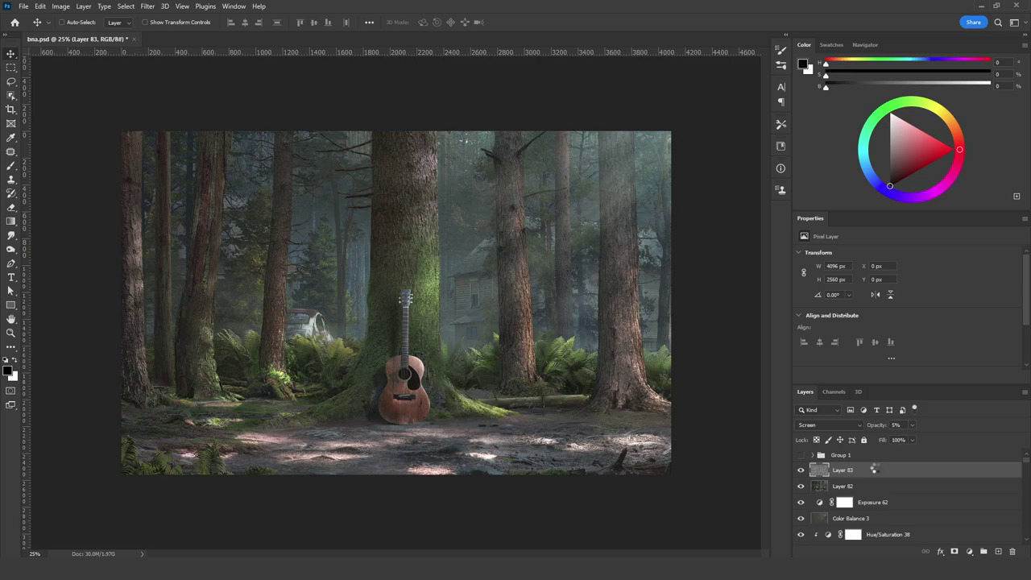
Stamp all visible layers into a new layer and set Lens Correction's Red/Cyan Fringe to -50 and Blue/Yellow Fringe to +50
key(ctrl+shift+alt+e)
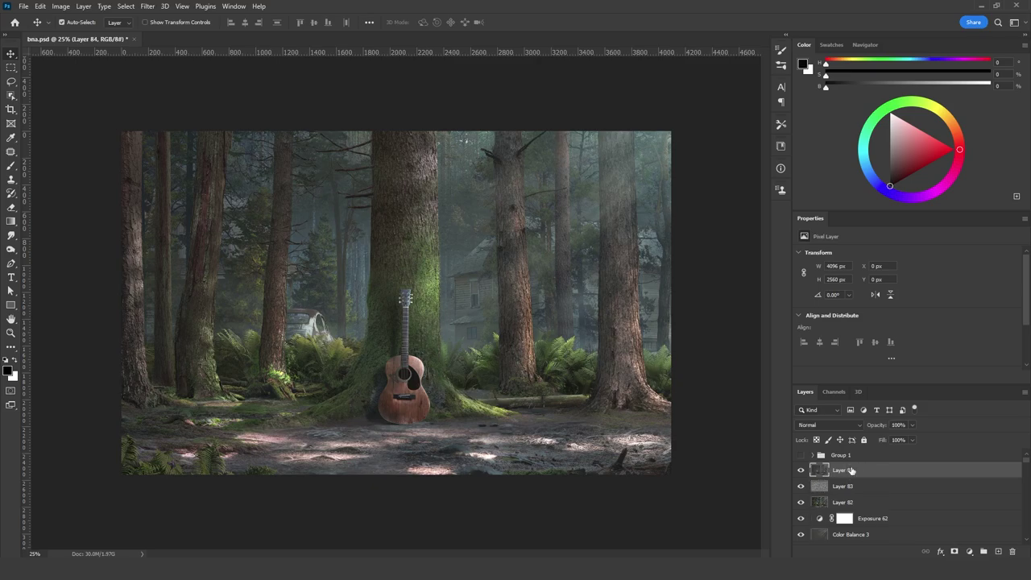
click(150, 6)
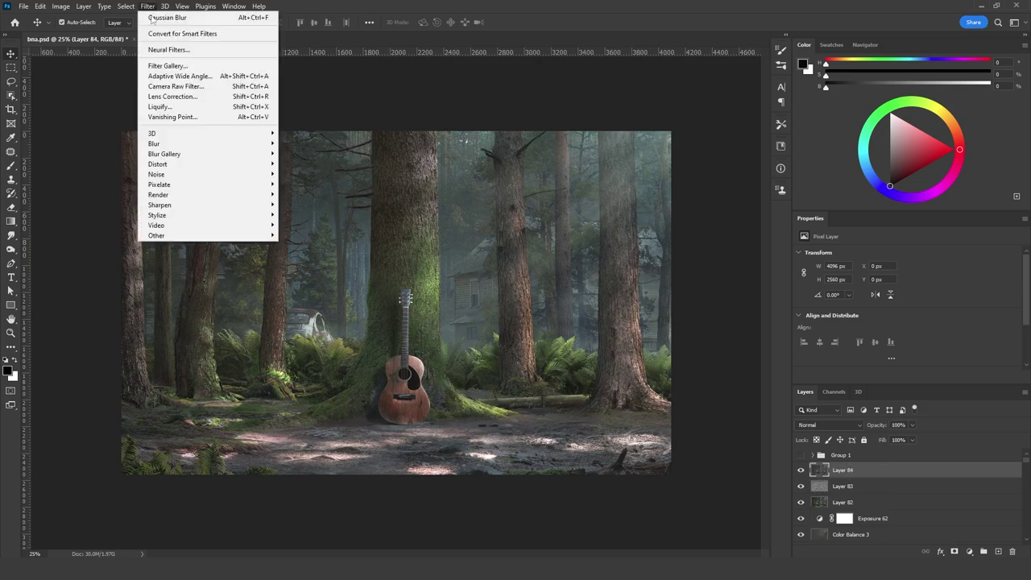
click(184, 96)
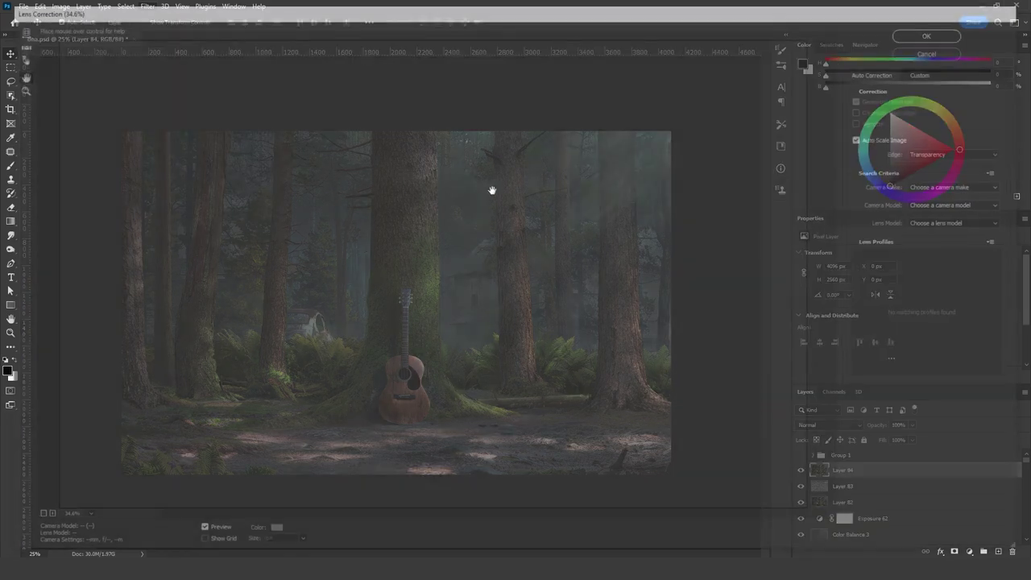
click(927, 71)
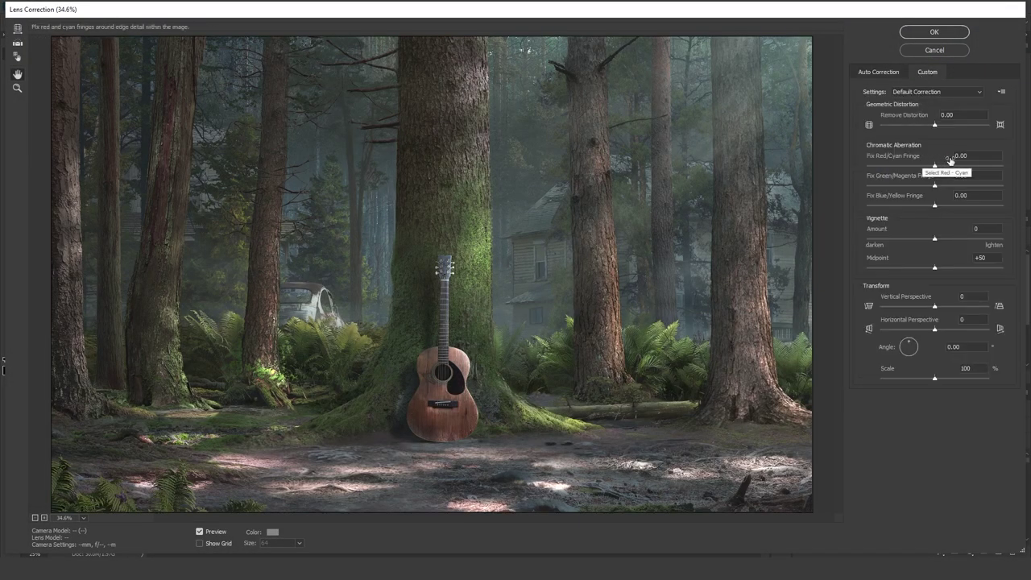
double_click(973, 155)
text(-50)
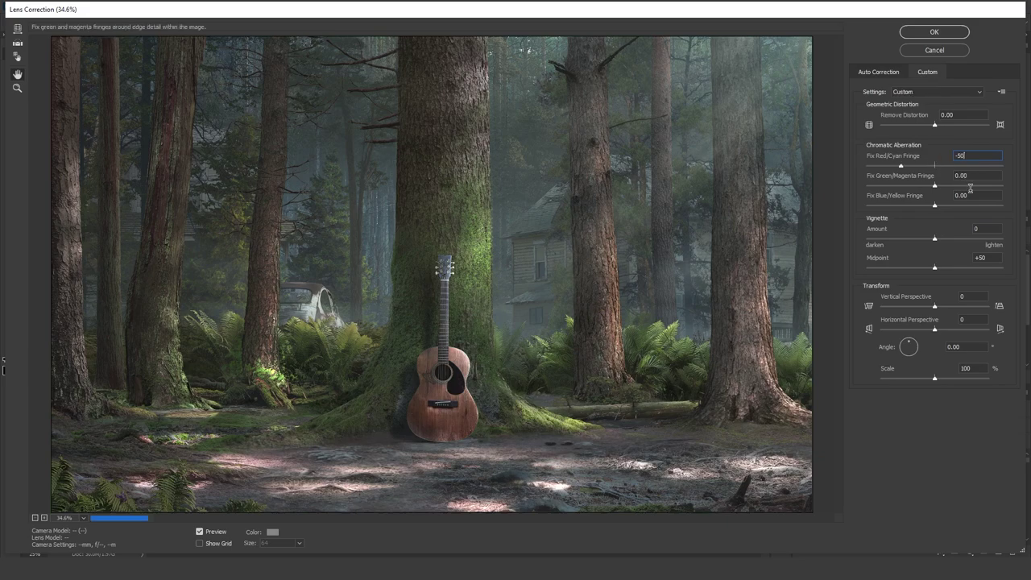
double_click(966, 195)
text(50)
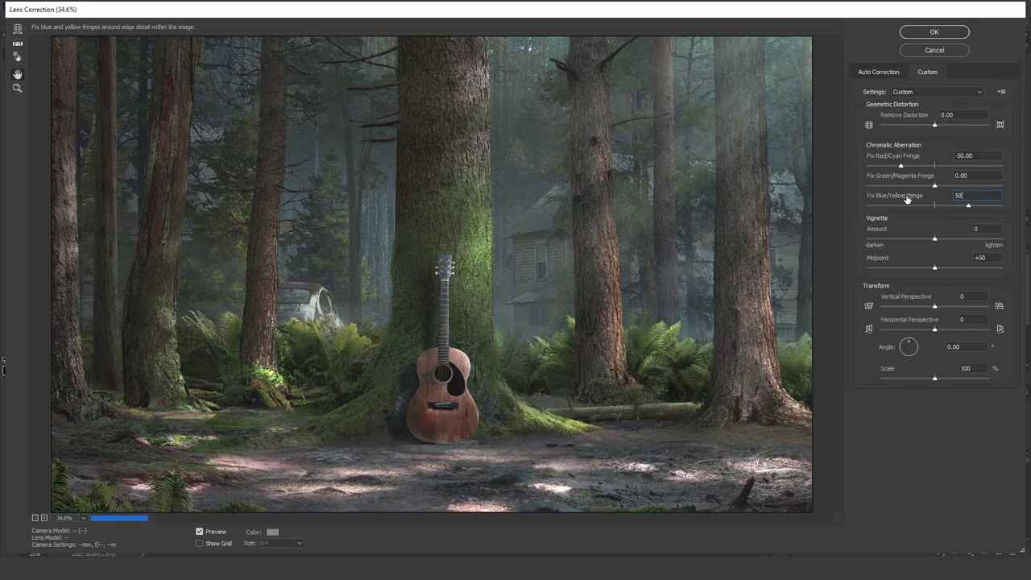
Set the lens vignette amount to -40 with a midpoint of 30 and apply the Lens Correction
drag(934, 238, 908, 240)
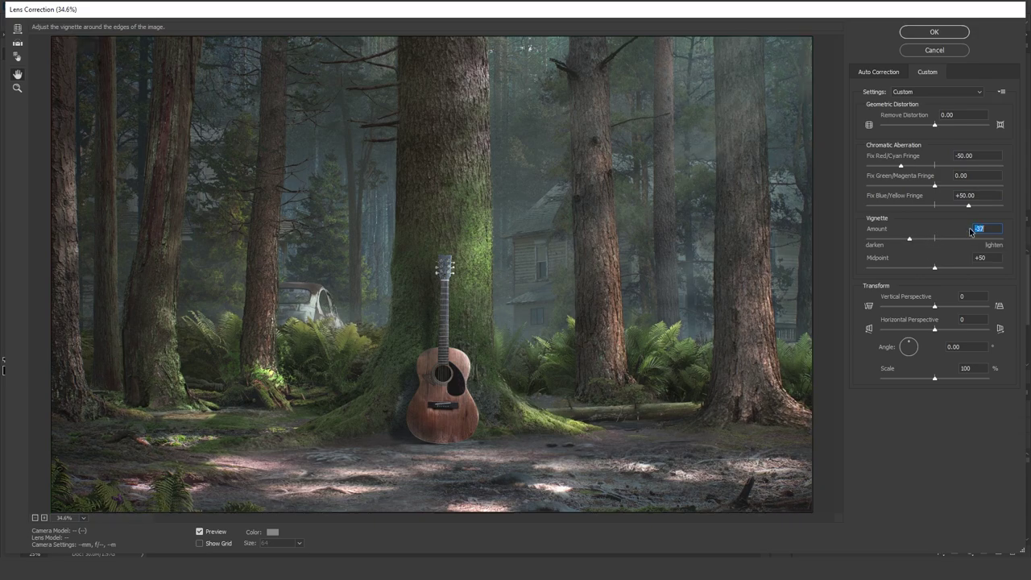
text(-40)
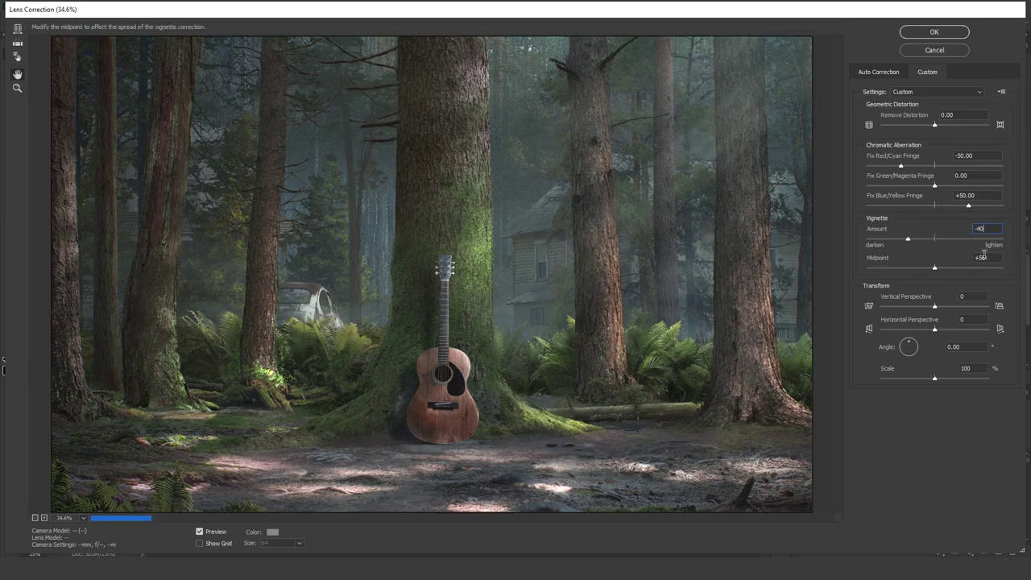
key(Tab)
text(30)
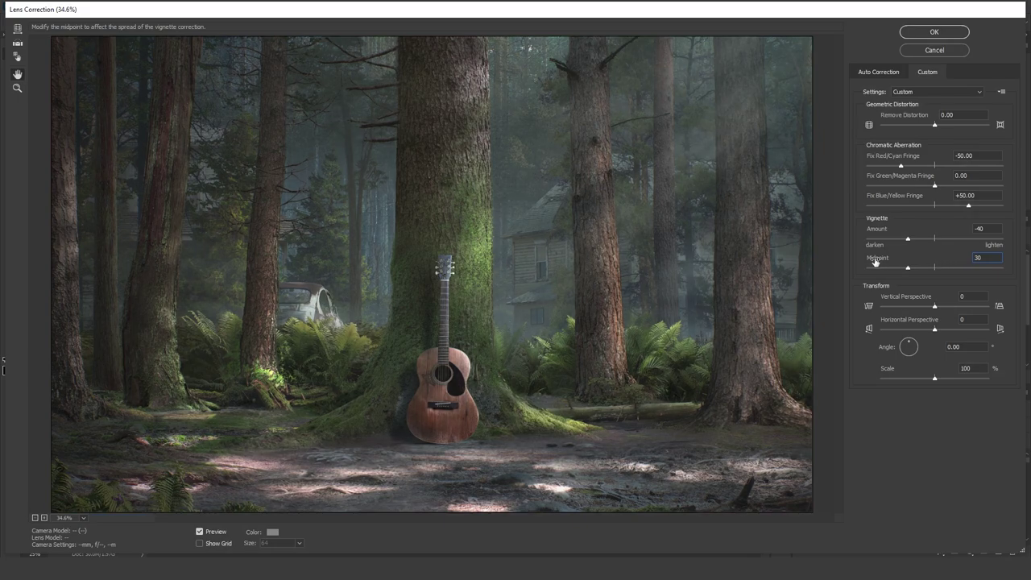
click(918, 35)
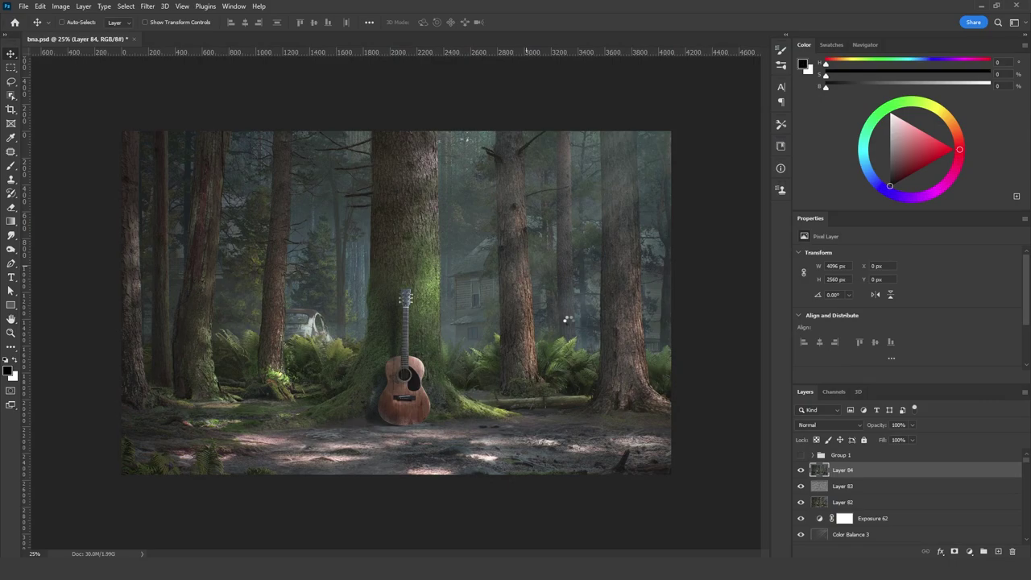
Stamp the visible layers again and set Clarity +10, Vibrance -5 and Saturation +5 in the Camera Raw Filter
key(ctrl+shift+alt+e)
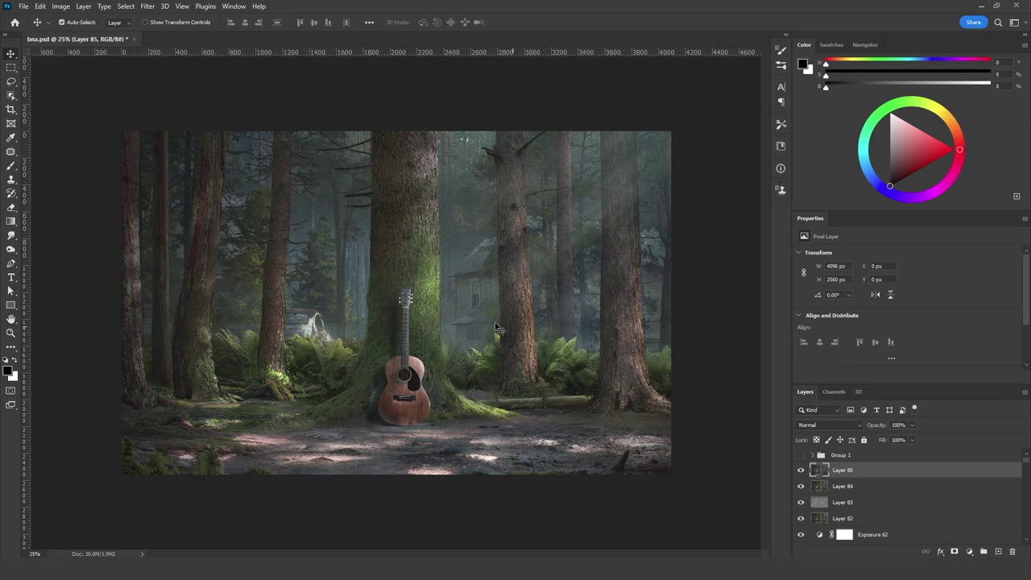
click(148, 7)
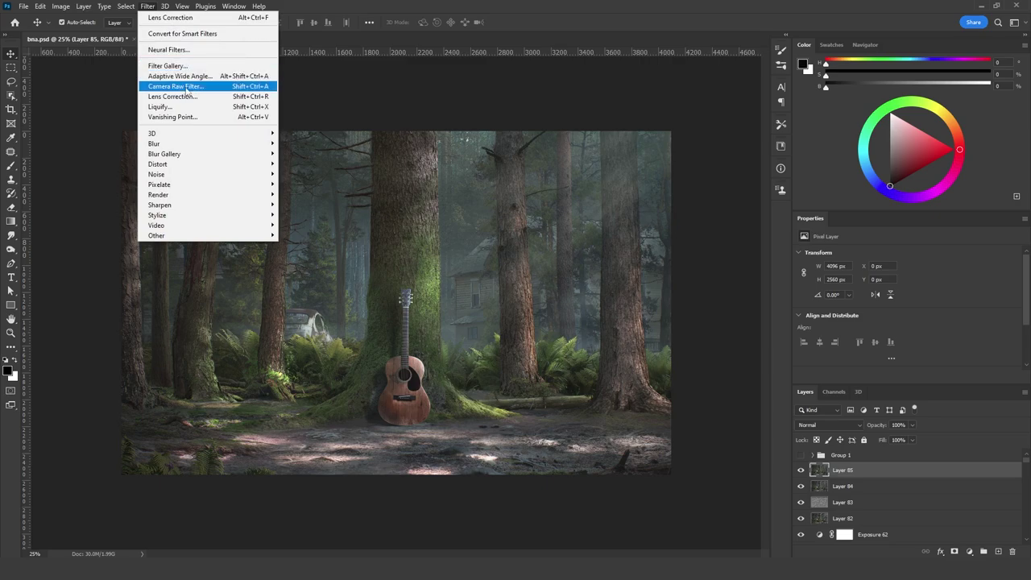
click(184, 88)
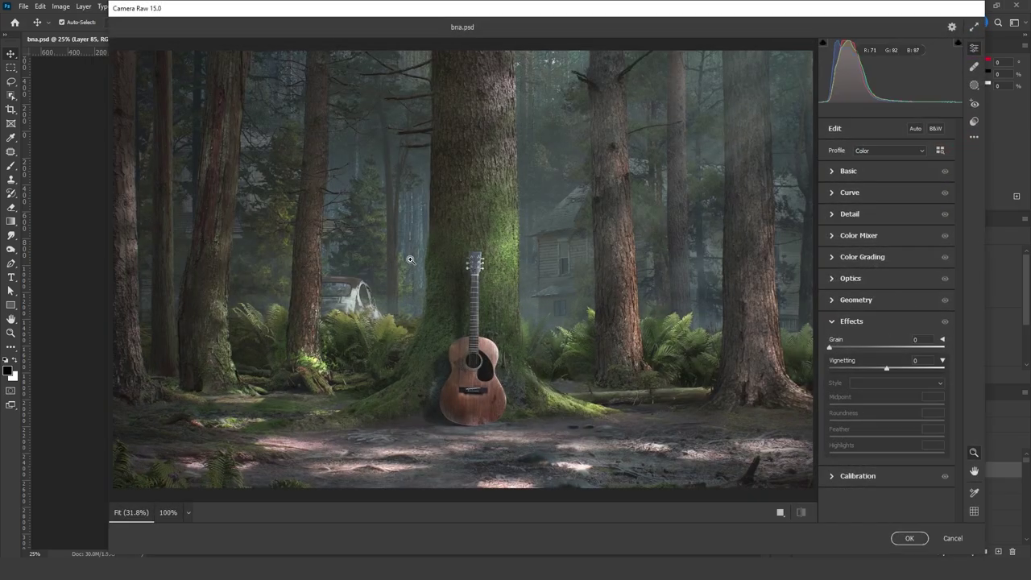
click(834, 179)
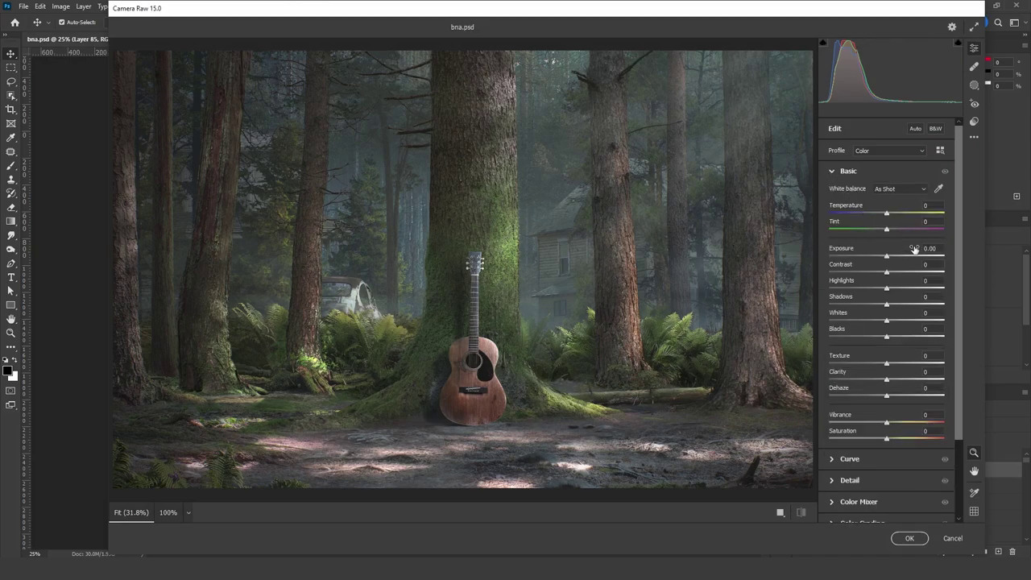
mouse_move(933, 371)
mouse_down()
mouse_move(928, 379)
mouse_move(939, 368)
mouse_up()
click(933, 430)
text(5)
click(934, 415)
scroll(869, 419, down, 3)
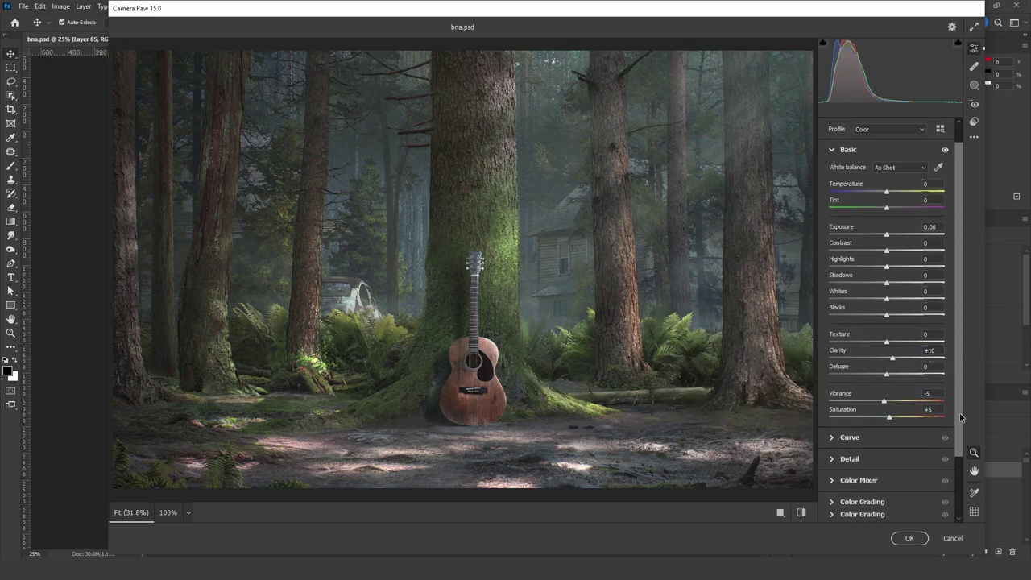
Color grade the shadows with a hue of 40 and a saturation of 8
click(866, 423)
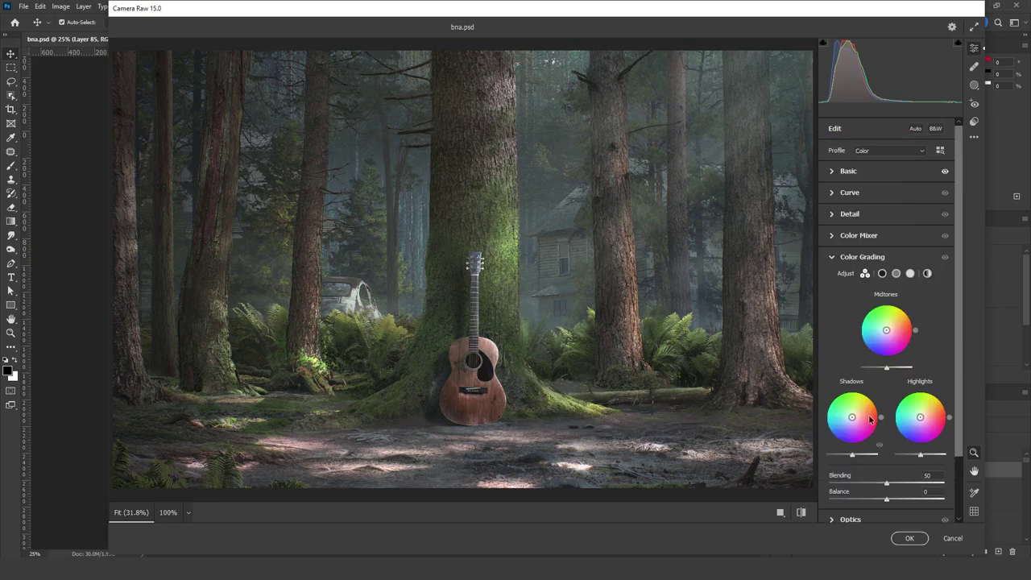
click(883, 273)
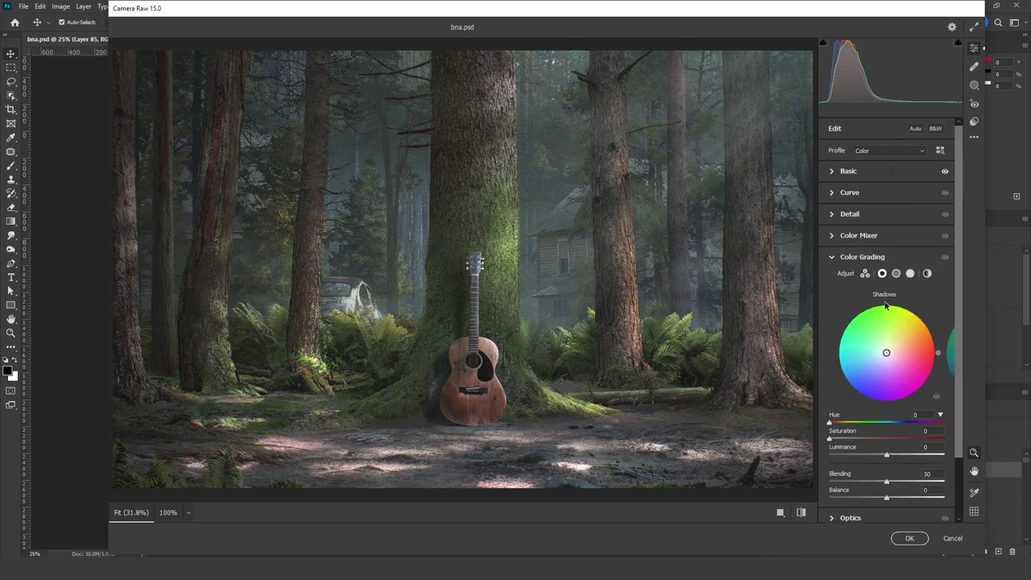
text(0)
key(shift+Up)
text(8)
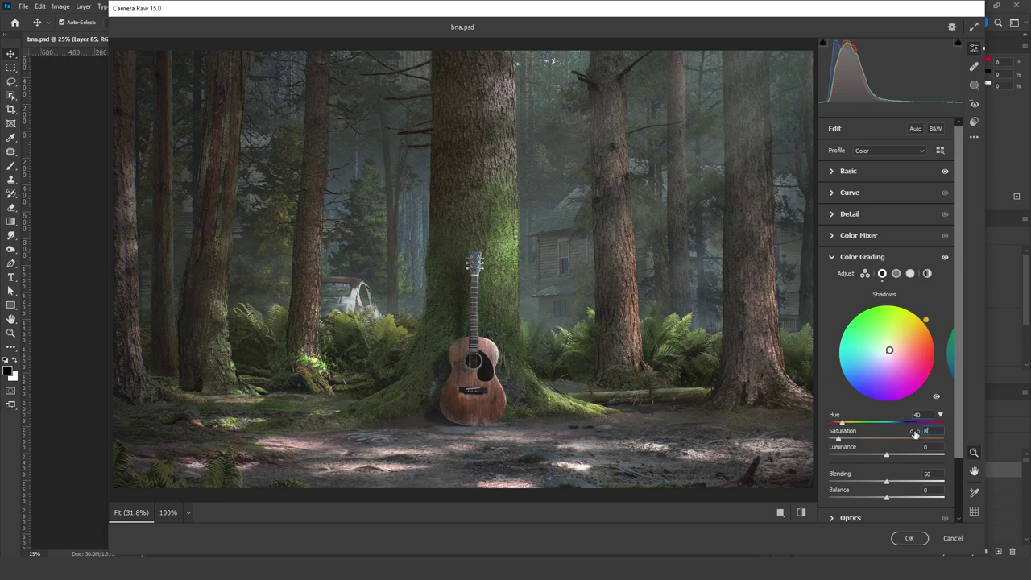
Color grade the midtones with a hue of 80 and a saturation of 10
click(950, 356)
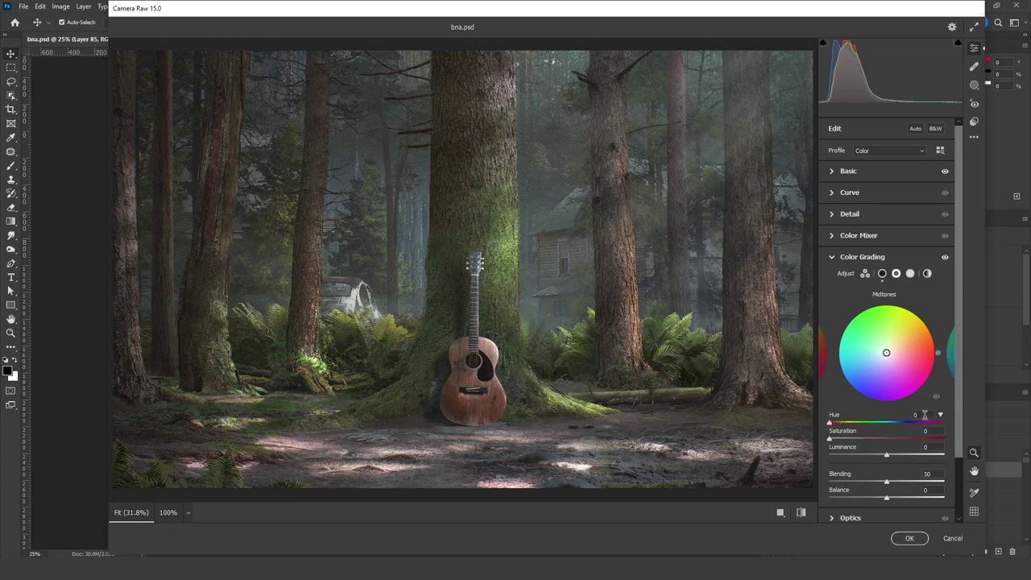
text(80)
text(10)
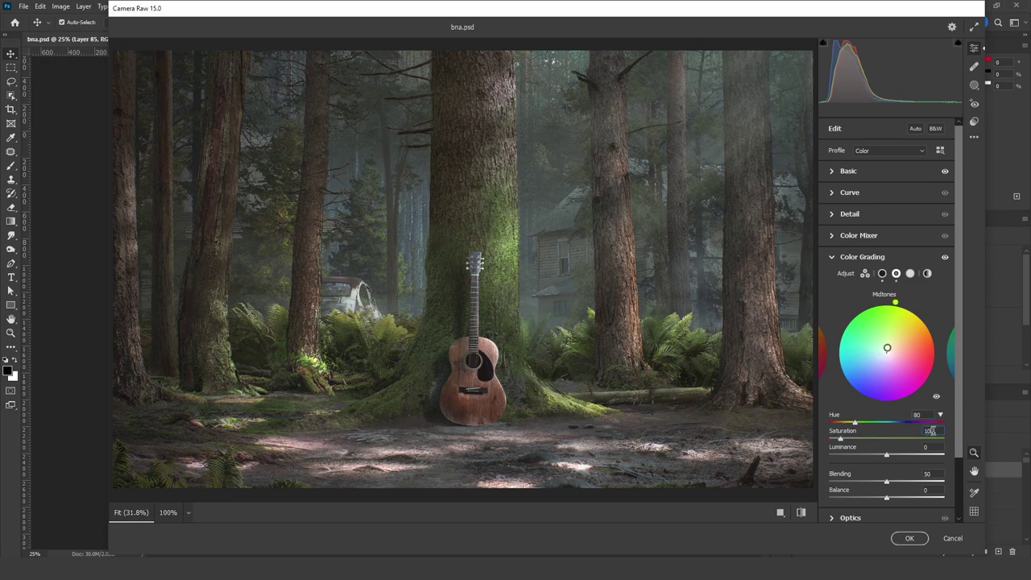
Color grade the highlights with a hue of 220 and a saturation of 15
click(946, 364)
mouse_move(927, 415)
mouse_down()
mouse_move(902, 420)
mouse_move(912, 434)
mouse_up()
text(220)
text(15)
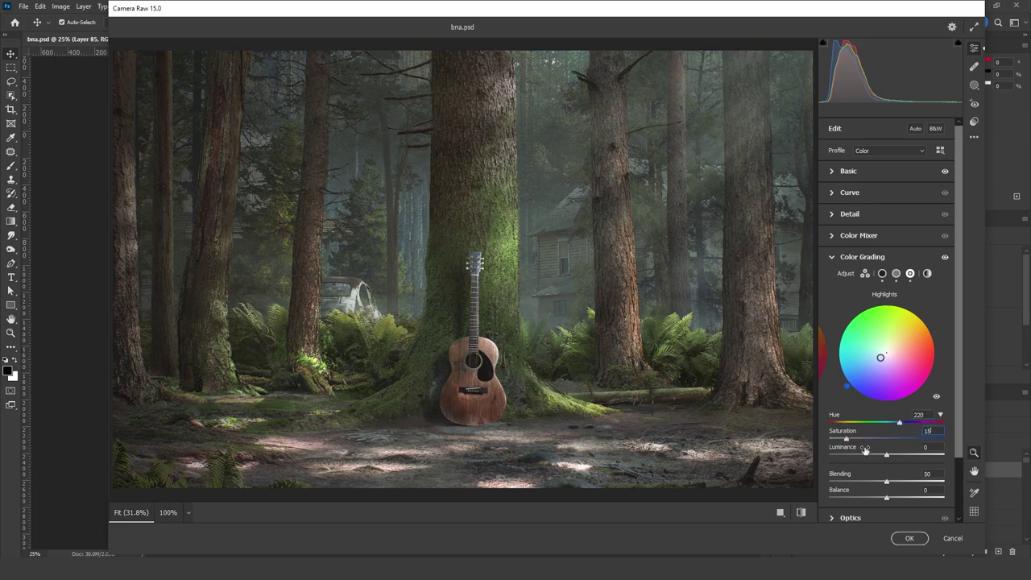
click(829, 256)
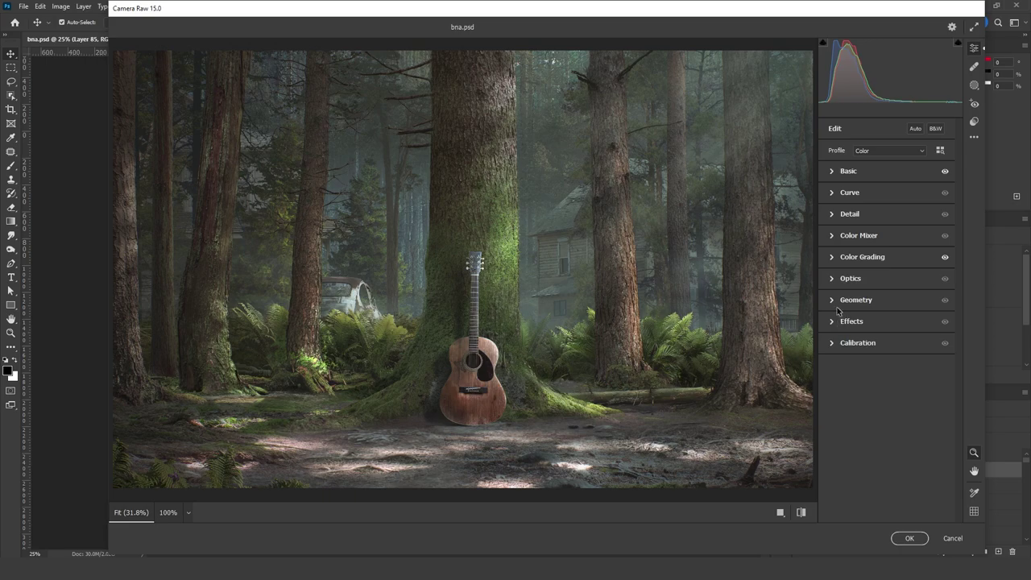
Set the Camera Raw vignetting to -20 and grain to 5, and apply the filter to the stamped layer
click(834, 320)
drag(882, 368, 874, 370)
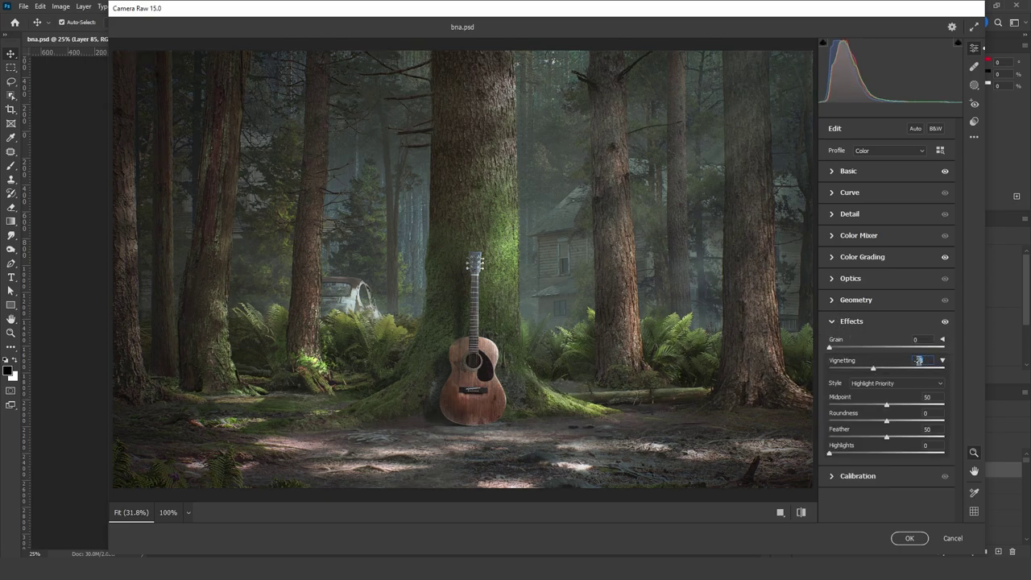
text(20)
drag(926, 339, 901, 342)
text(5)
click(909, 538)
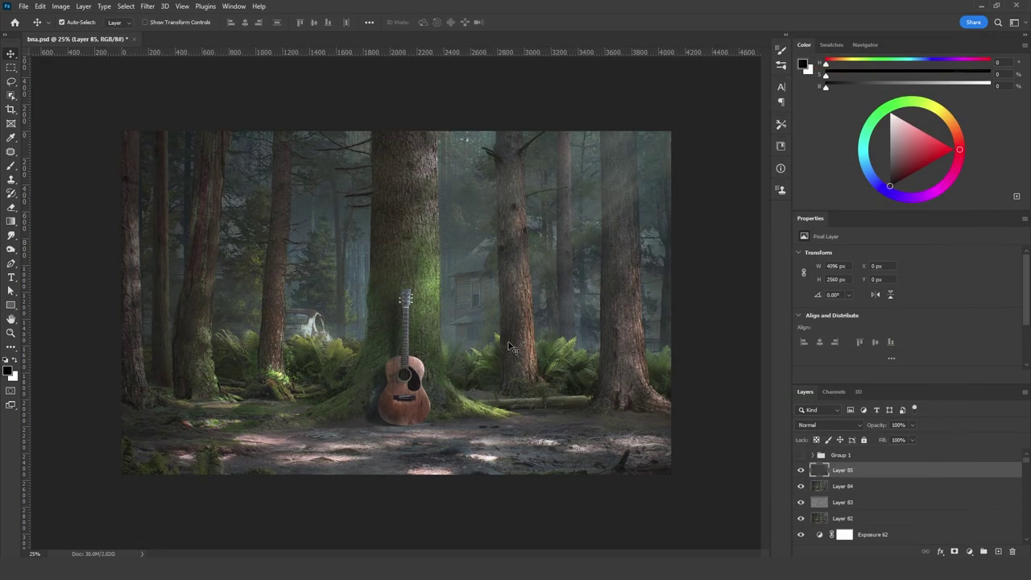
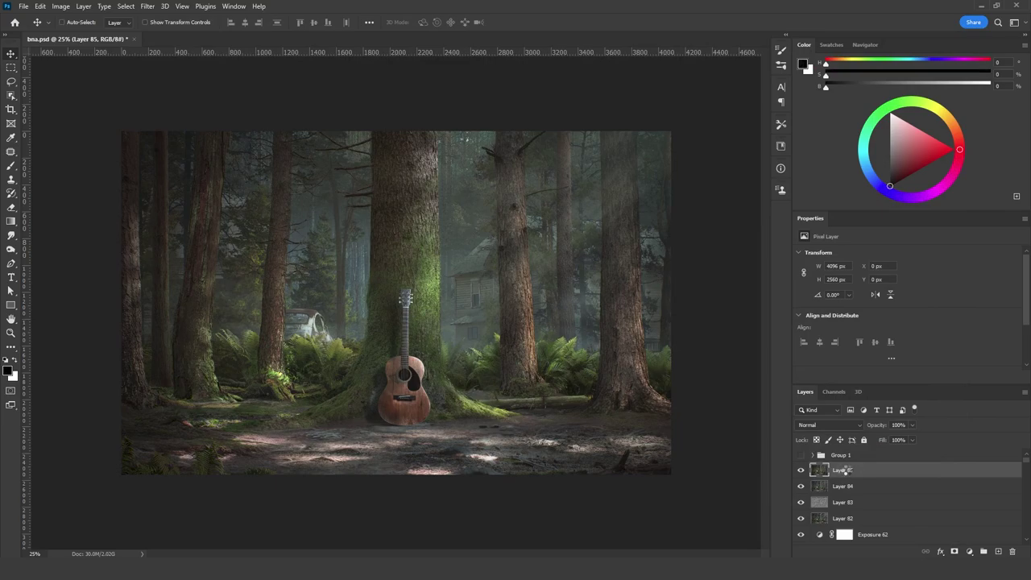
Stamp all visible layers into a new layer and crush it with Levels until only the brightest highlights remain on black
key(ctrl+shift+alt+e)
key(ctrl+l)
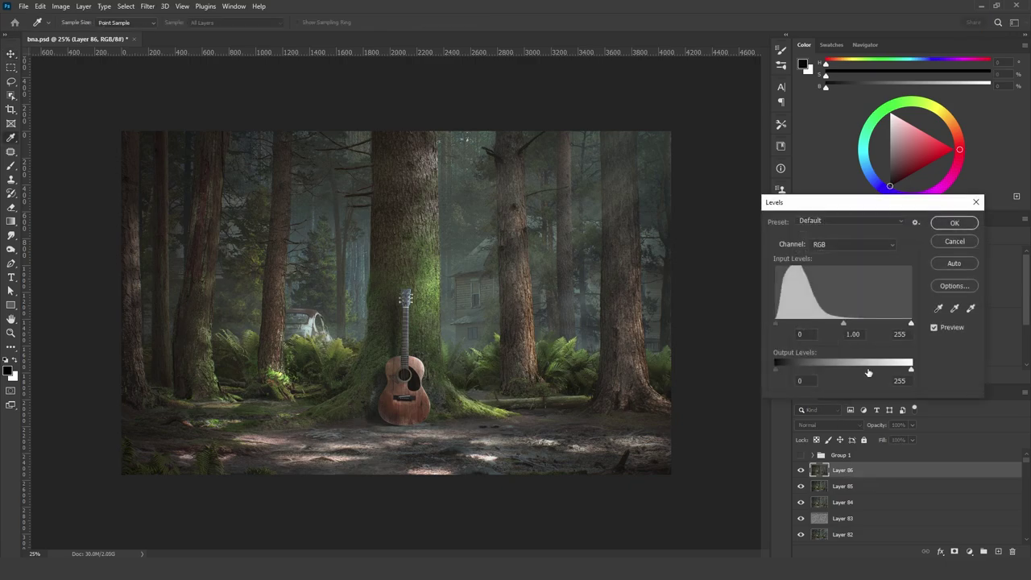
drag(911, 323, 863, 322)
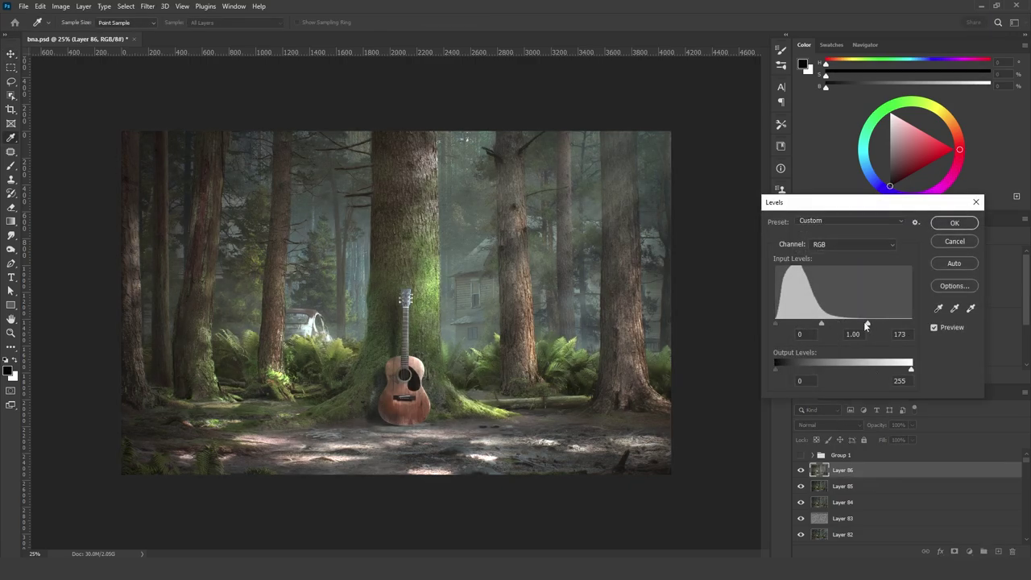
drag(775, 322, 832, 324)
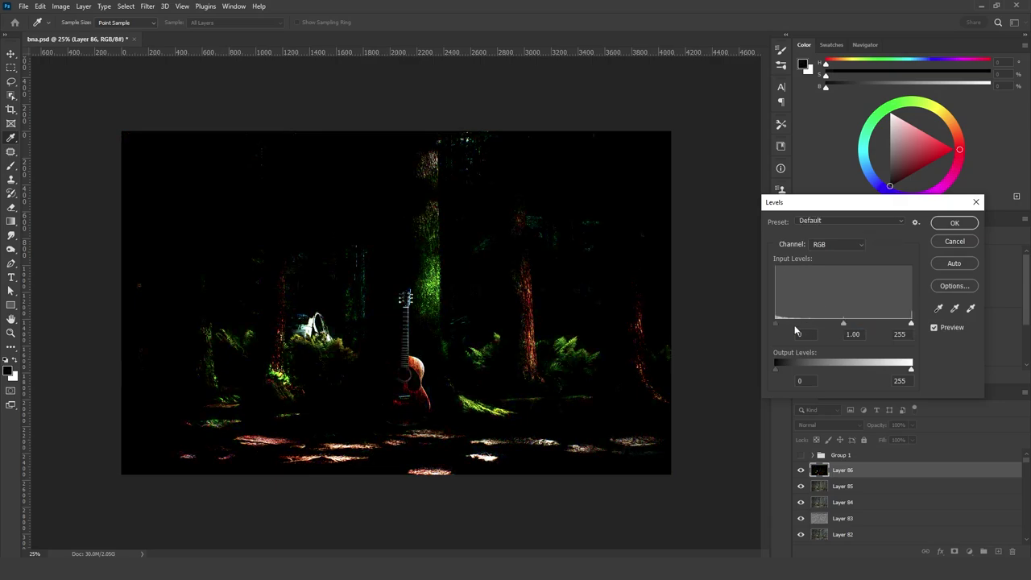
click(798, 324)
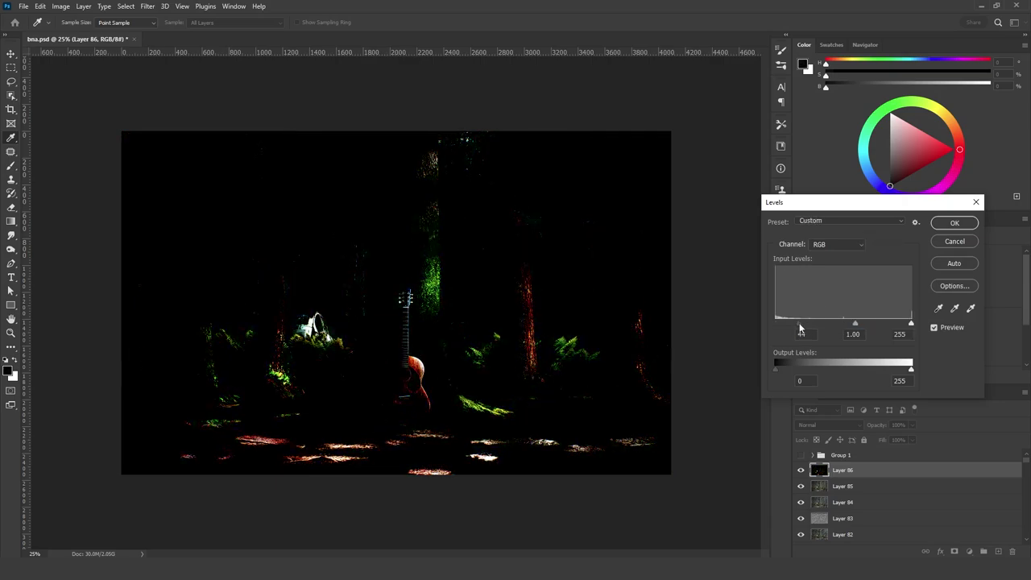
click(954, 223)
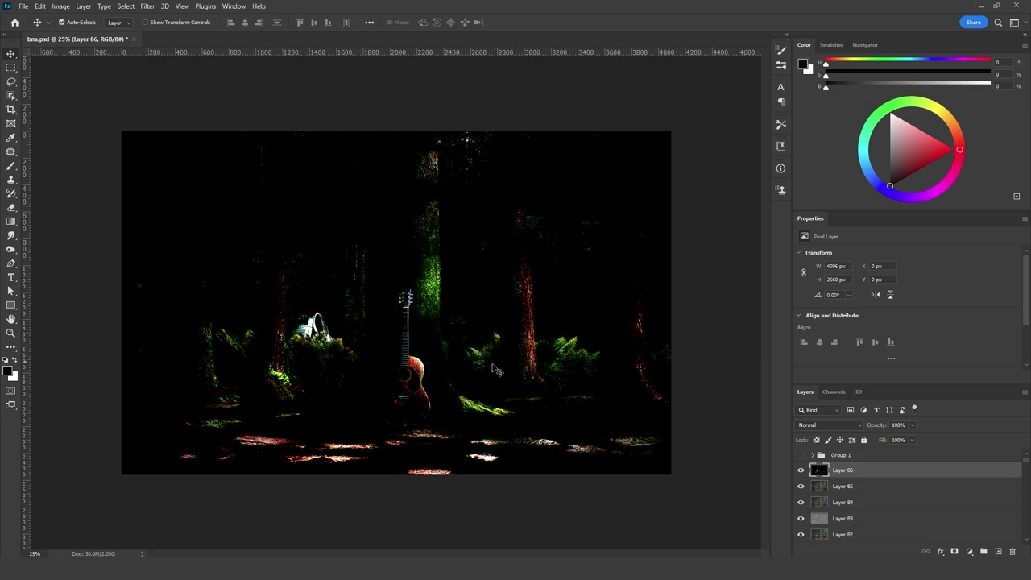
Desaturate the stamped highlights layer and cut its entire canvas contents
key(ctrl+shift+u)
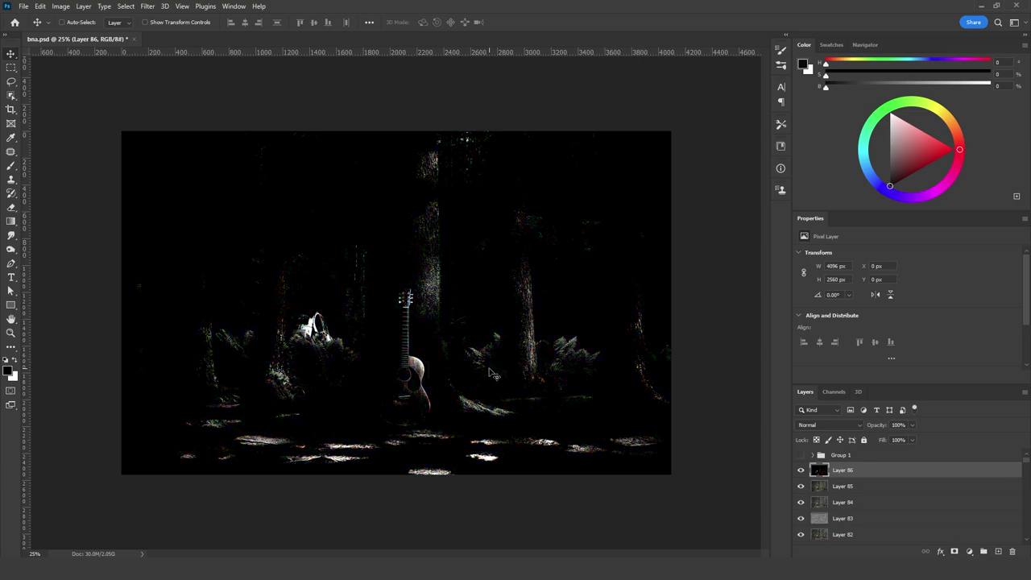
key(ctrl+a)
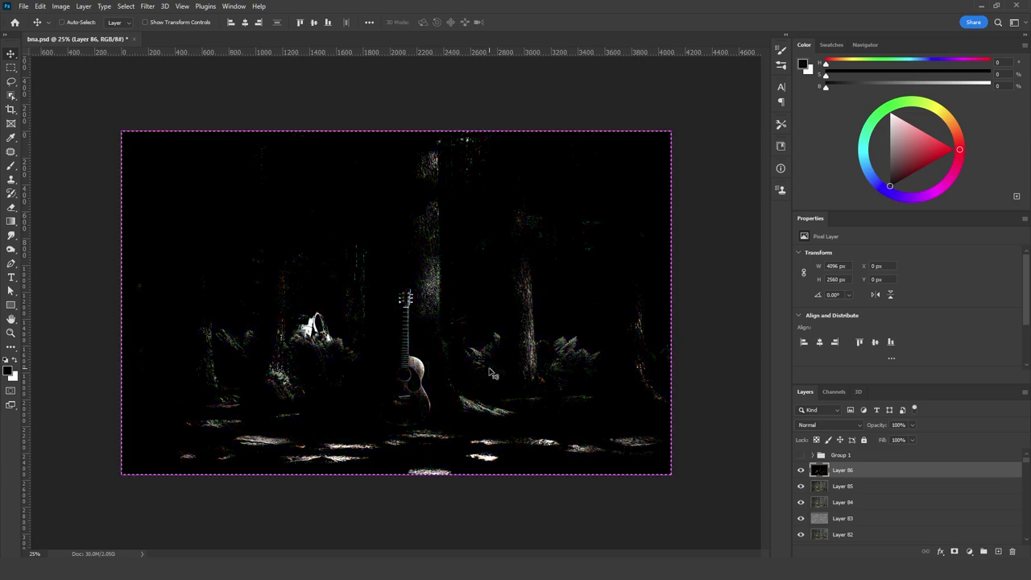
key(ctrl+x)
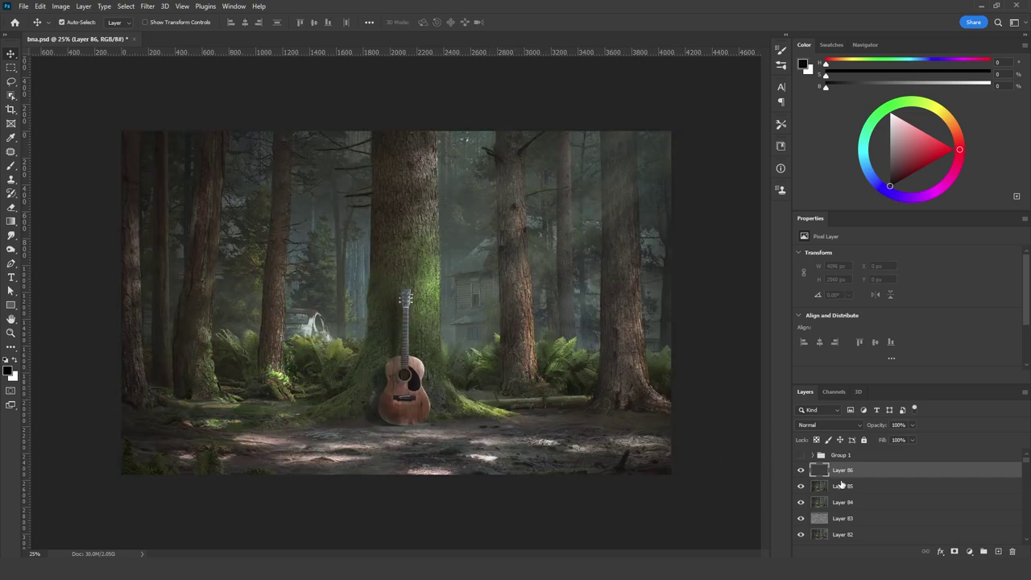
Duplicate Layer 85, add a layer mask to the upper copy, and paste the cut highlights image into that mask
click(842, 485)
mouse_move(888, 488)
mouse_down()
mouse_move(989, 545)
mouse_move(902, 490)
mouse_up()
click(868, 489)
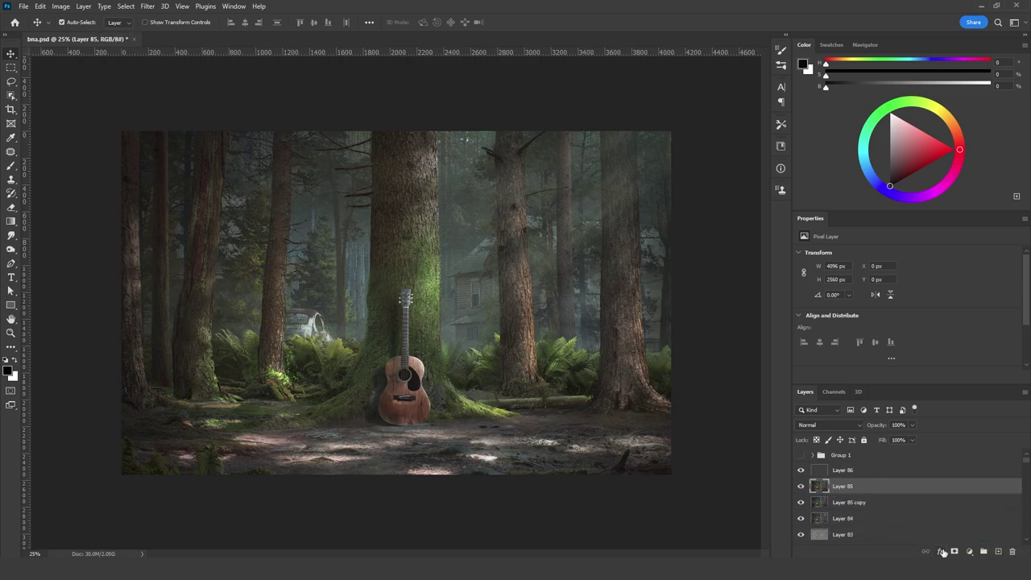
click(954, 551)
alt+click(848, 489)
key(ctrl+a)
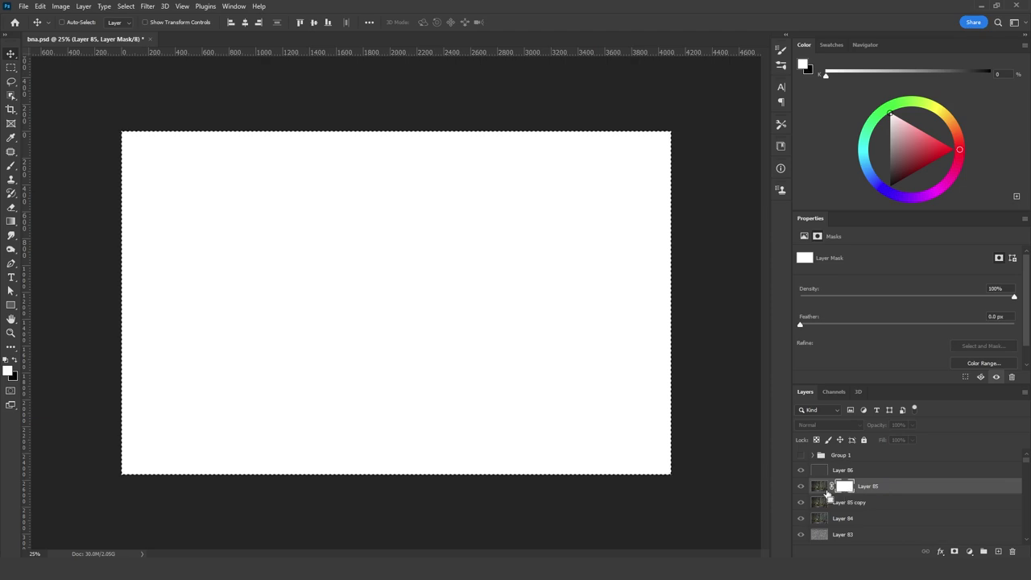
key(ctrl+v)
Leave the mask, clear the selection, and delete the empty Layer 86
click(822, 489)
click(11, 81)
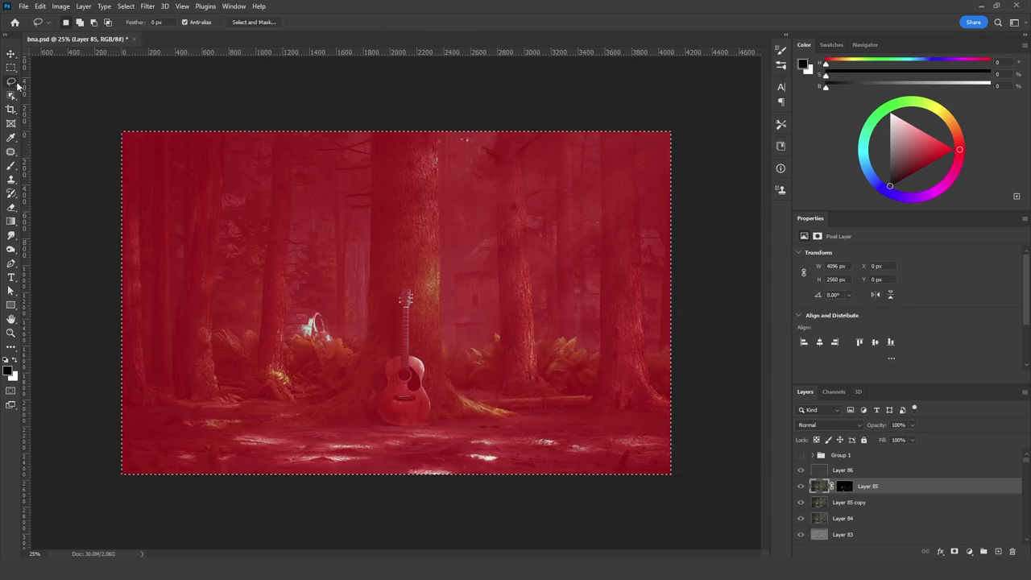
click(86, 91)
click(844, 488)
click(850, 474)
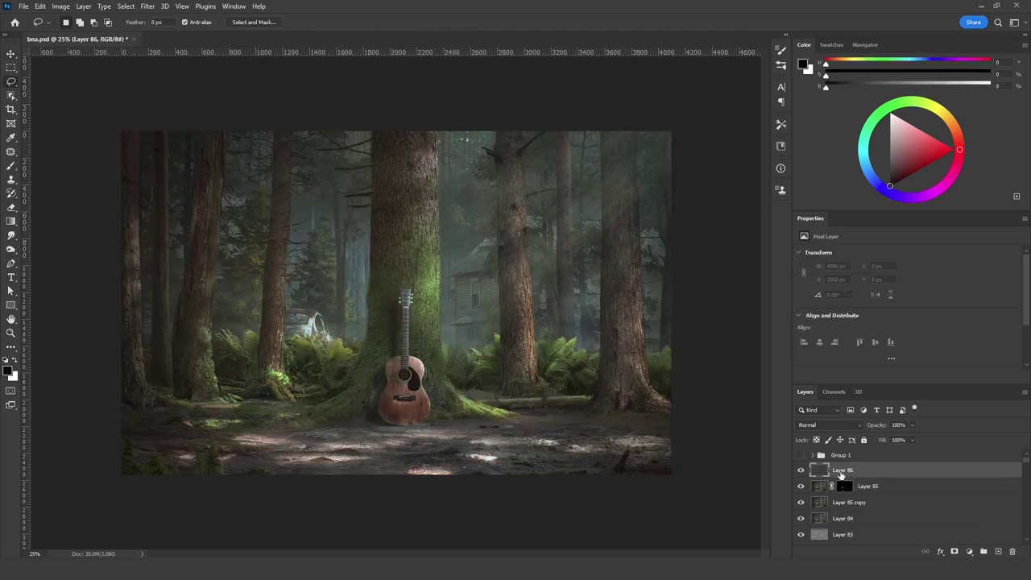
key(Delete)
Apply the highlights mask permanently to Layer 85
click(846, 471)
right_click(844, 471)
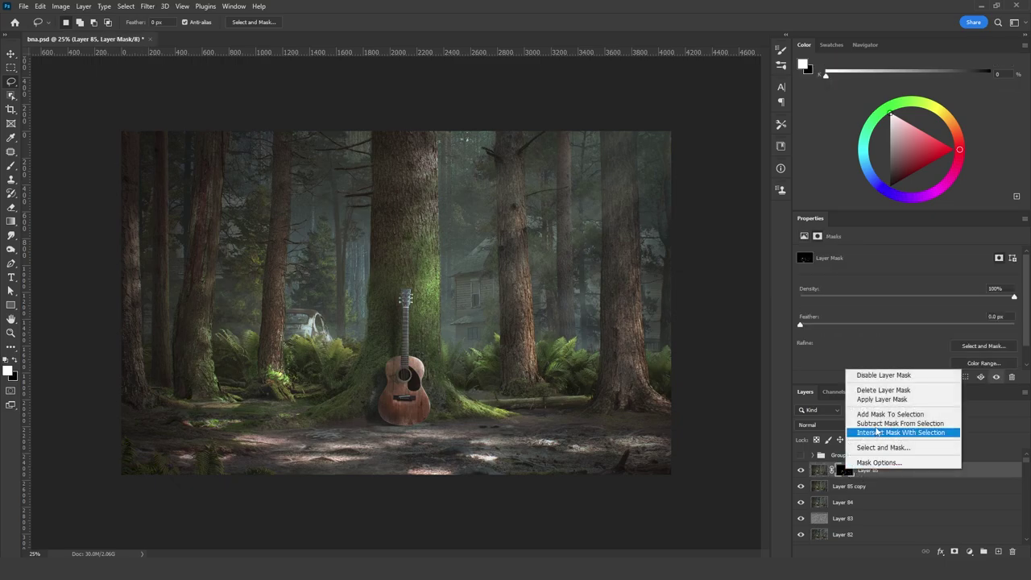
click(882, 398)
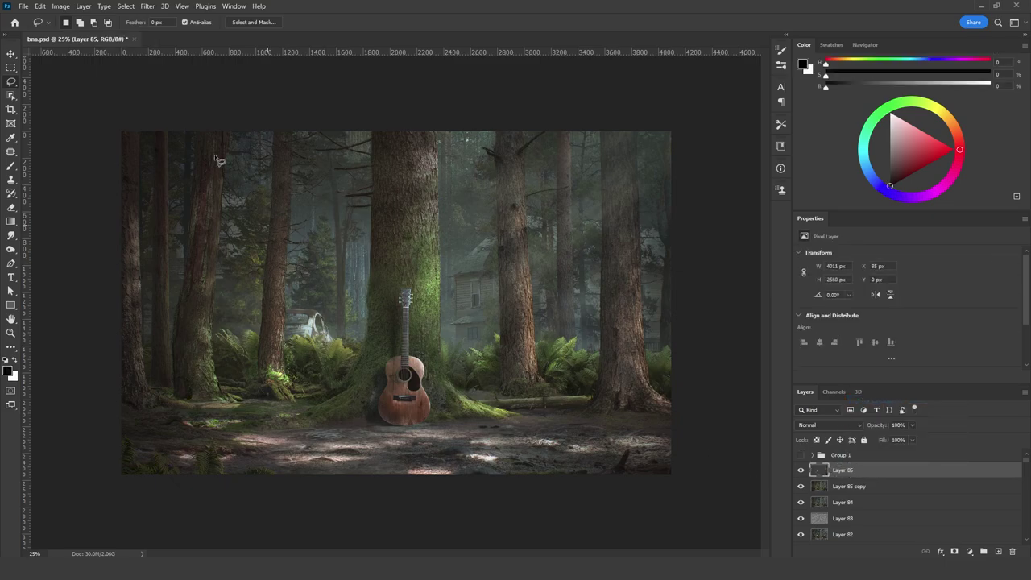
Apply a Gaussian Blur with a 12-pixel radius to the isolated highlights on Layer 85
click(150, 7)
mouse_move(211, 144)
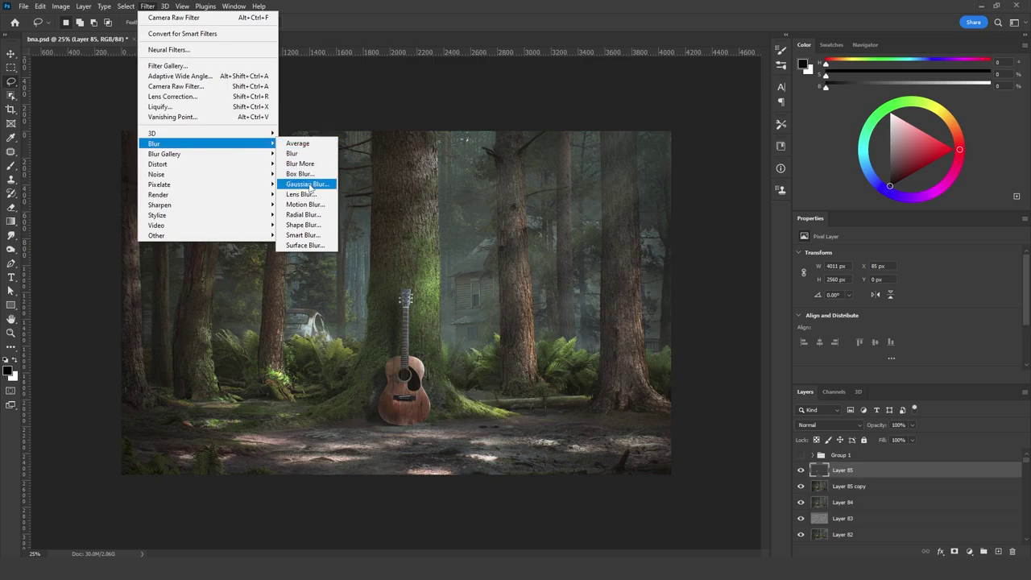
click(307, 184)
text(8)
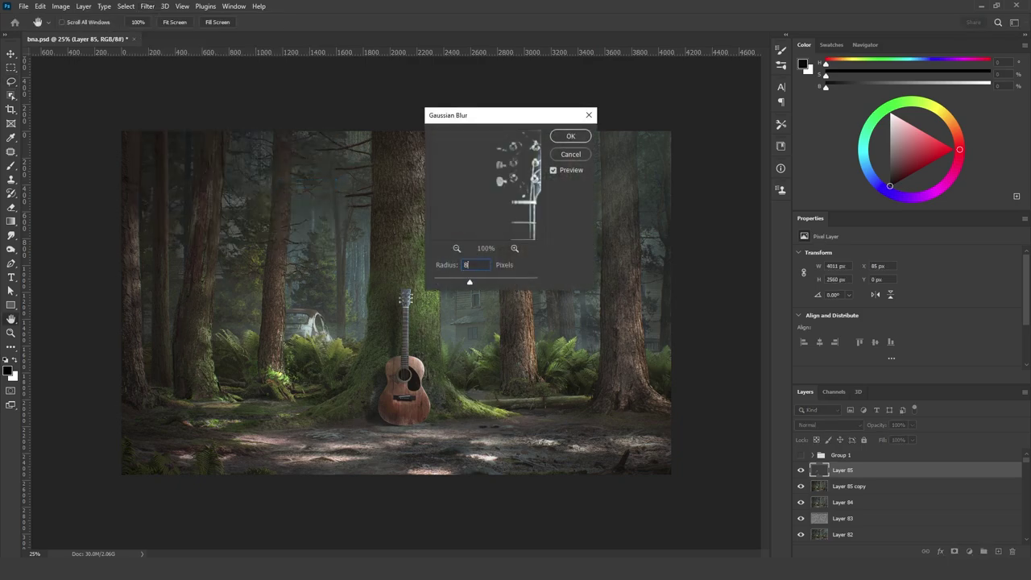
text(12)
click(570, 135)
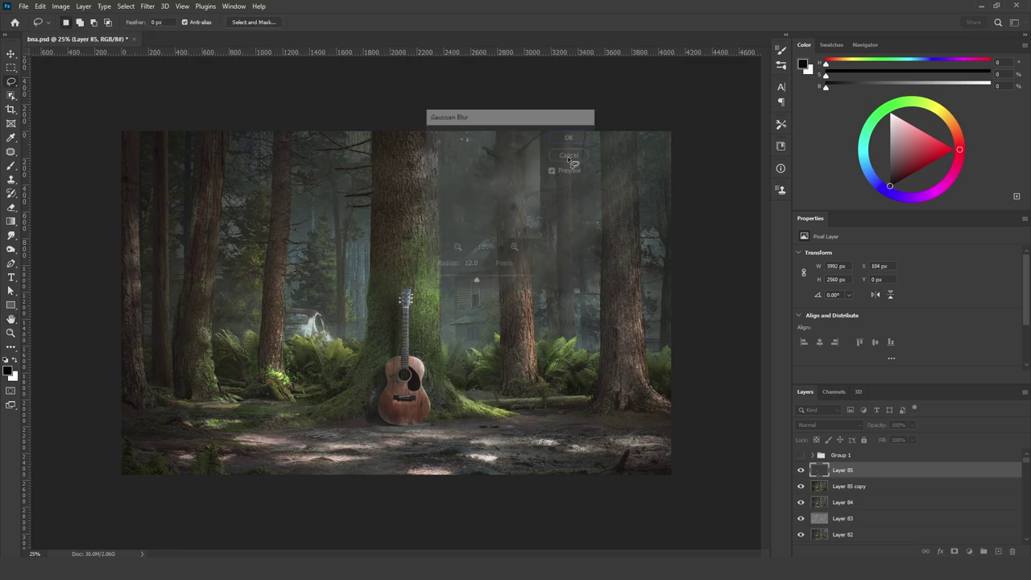
Set Layer 85's blend mode to Screen and compare the glow with the layer hidden and shown
click(818, 425)
click(814, 382)
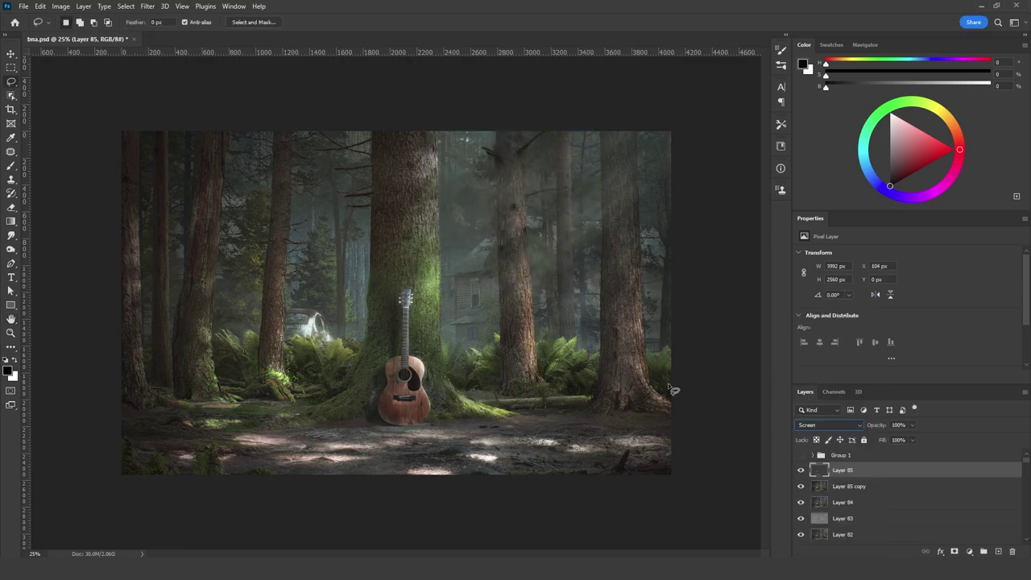
click(802, 470)
click(801, 470)
click(801, 470)
click(801, 471)
Expand and show Group 1, and hide all its adjustment layers above Curves 4
click(812, 456)
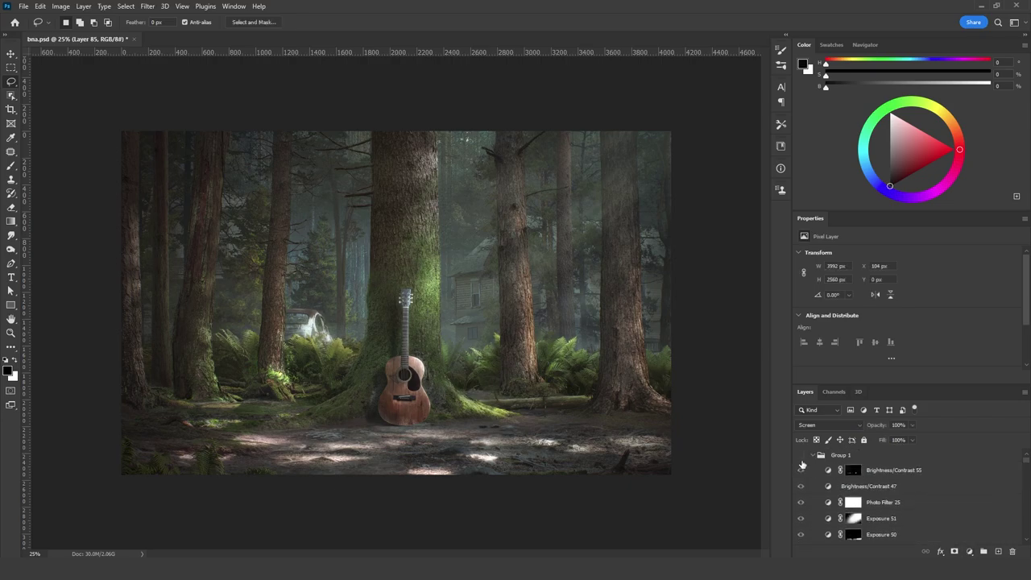
click(801, 457)
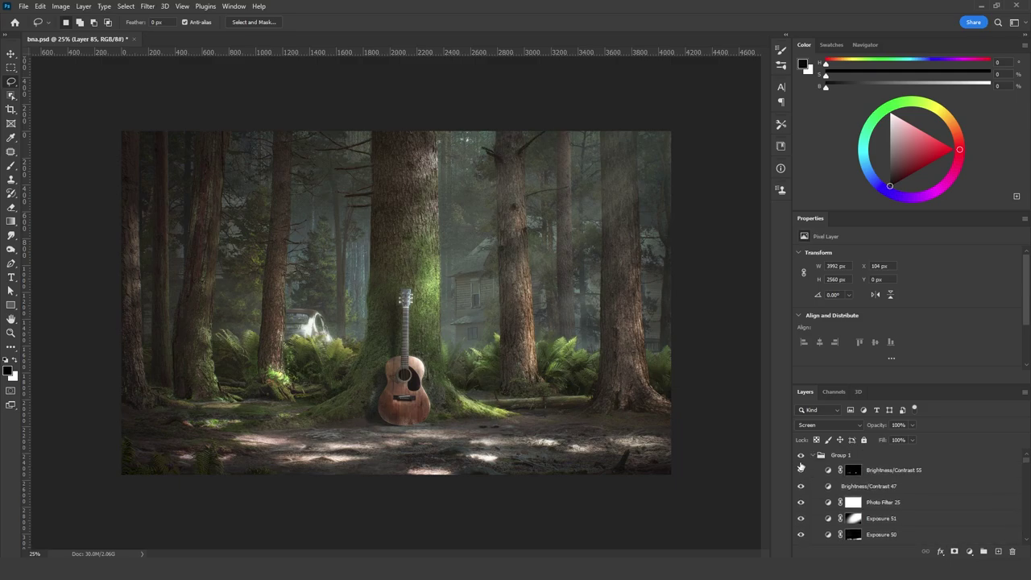
drag(801, 471, 802, 519)
scroll(802, 519, down, 1)
click(801, 508)
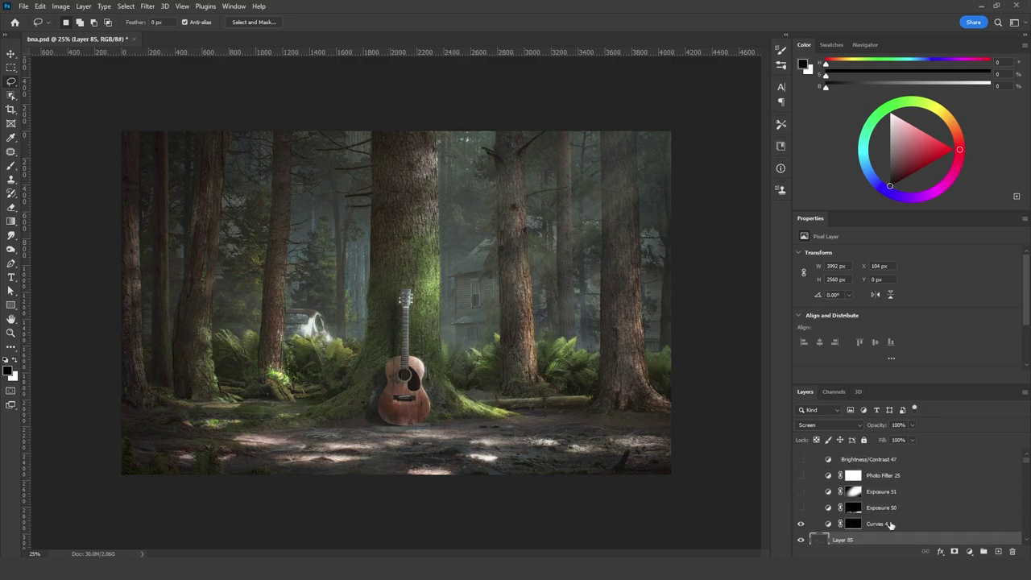
Lower the midpoint of the Curves 4 curve slightly and compare the image with the adjustment hidden and shown
click(890, 524)
scroll(911, 306, down, 1)
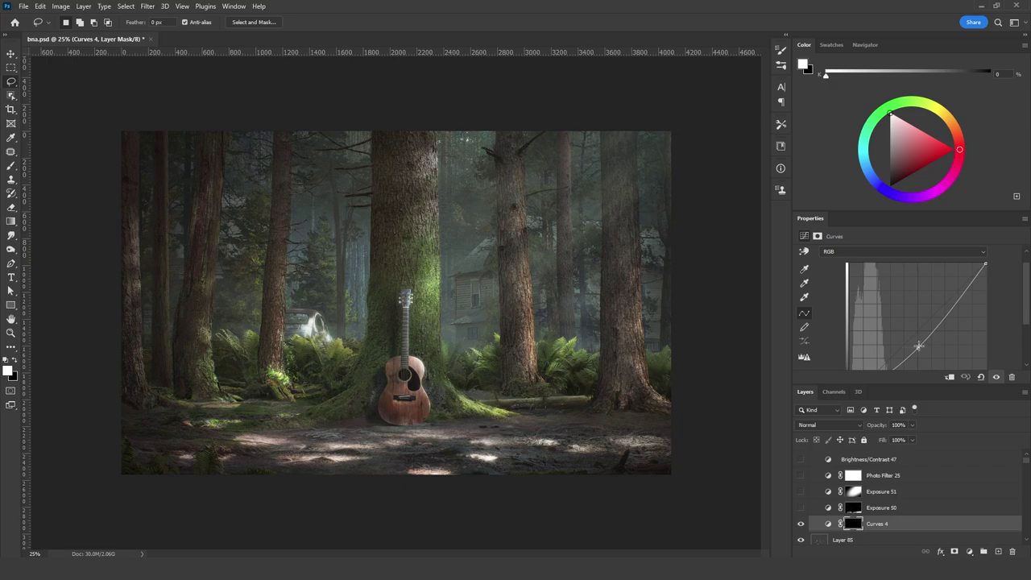
drag(918, 344, 917, 350)
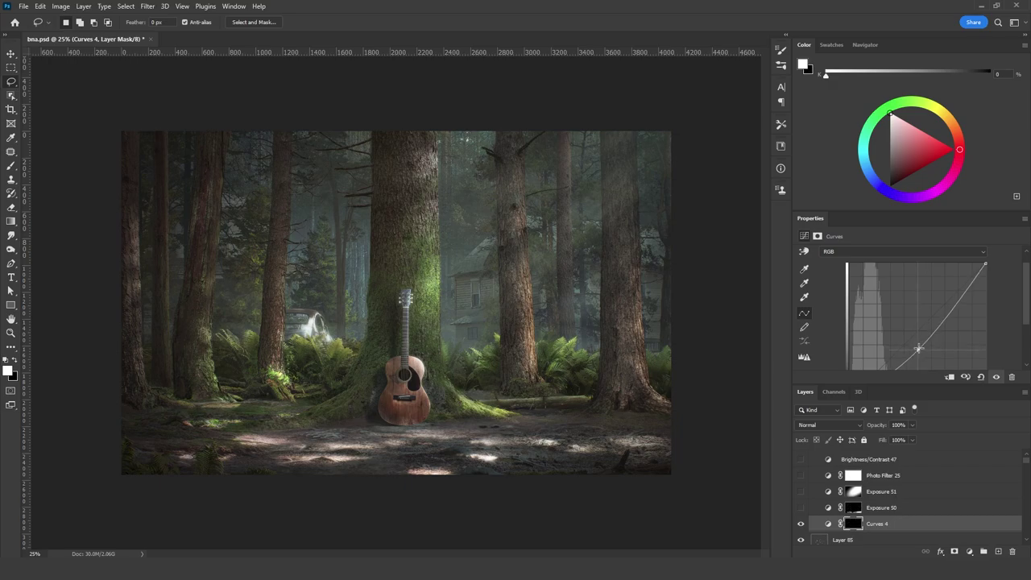
click(801, 524)
click(801, 524)
Turn on the visibility of the Exposure 50 and Exposure 51 adjustment layers in Group 1
click(860, 512)
click(800, 509)
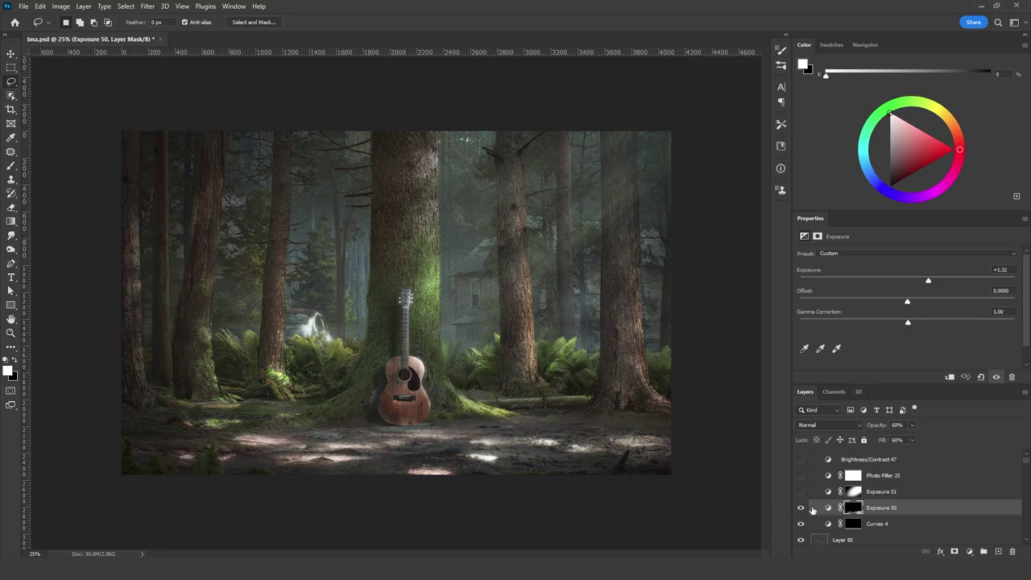
click(876, 493)
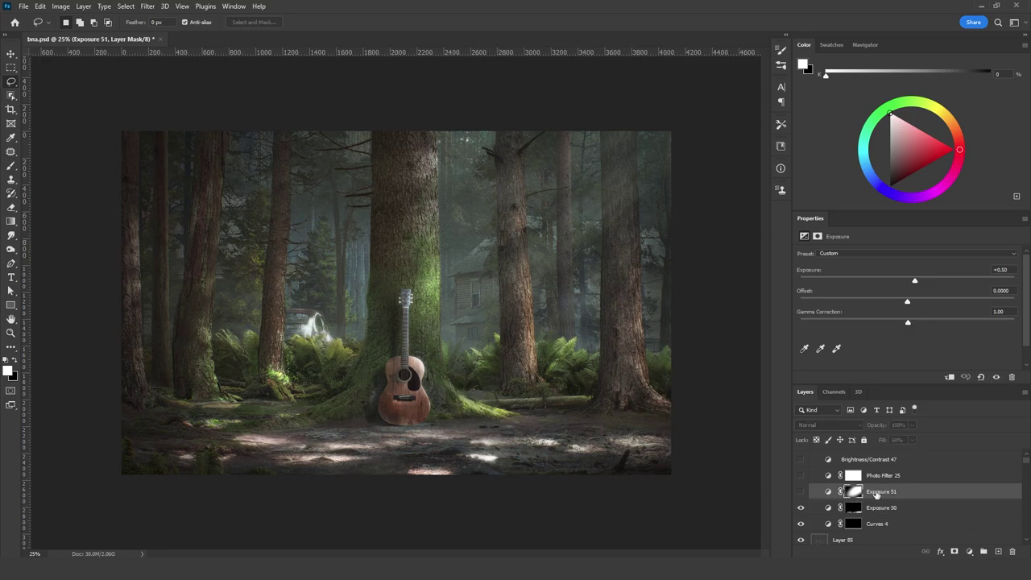
click(802, 493)
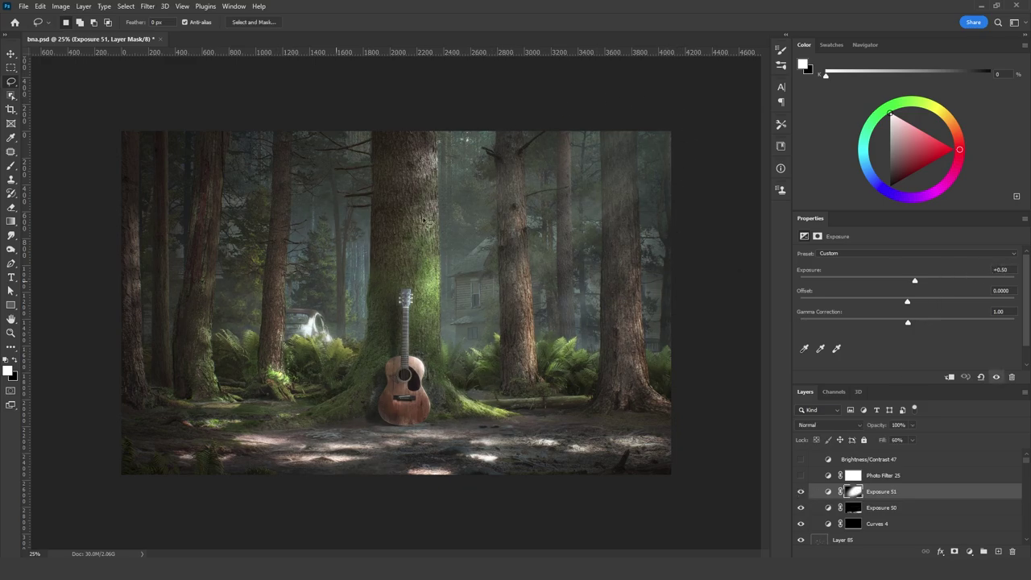
Turn on the visibility of the Photo Filter 25 and Brightness/Contrast 47 adjustment layers
click(884, 475)
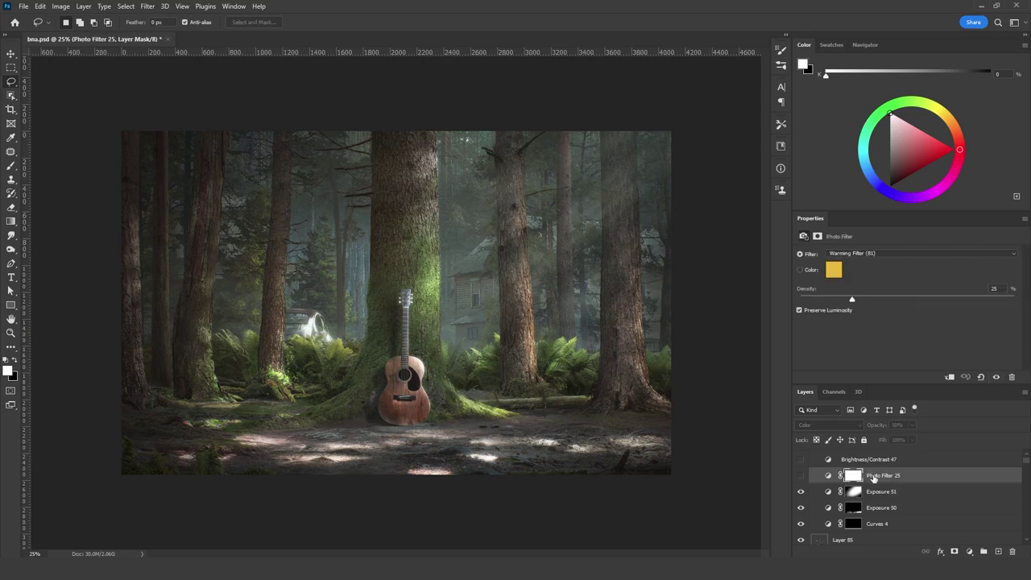
click(800, 476)
click(878, 465)
click(801, 459)
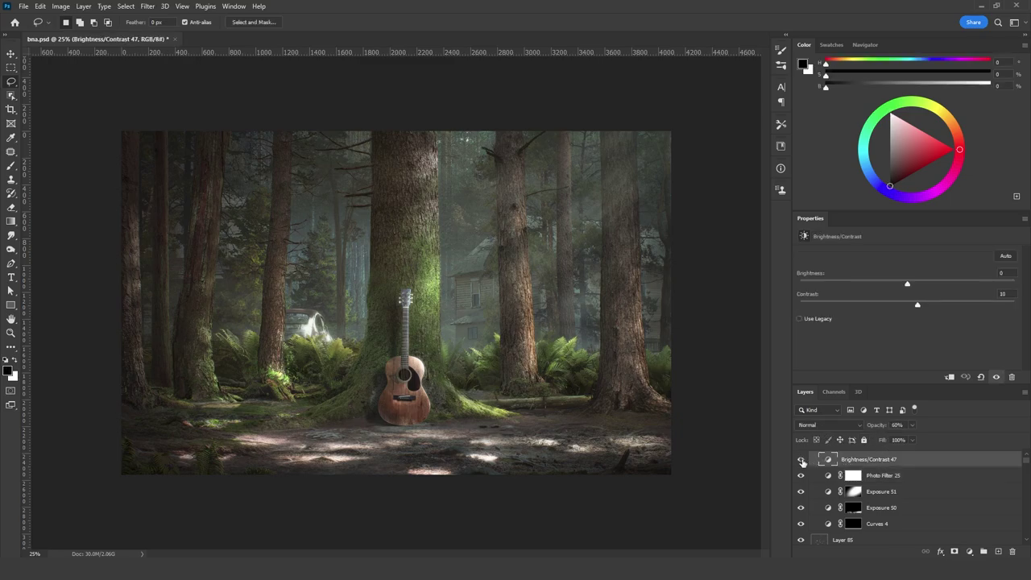
Turn on the visibility of the Brightness/Contrast 55 adjustment layer and review the finished composite
scroll(870, 471, up, 2)
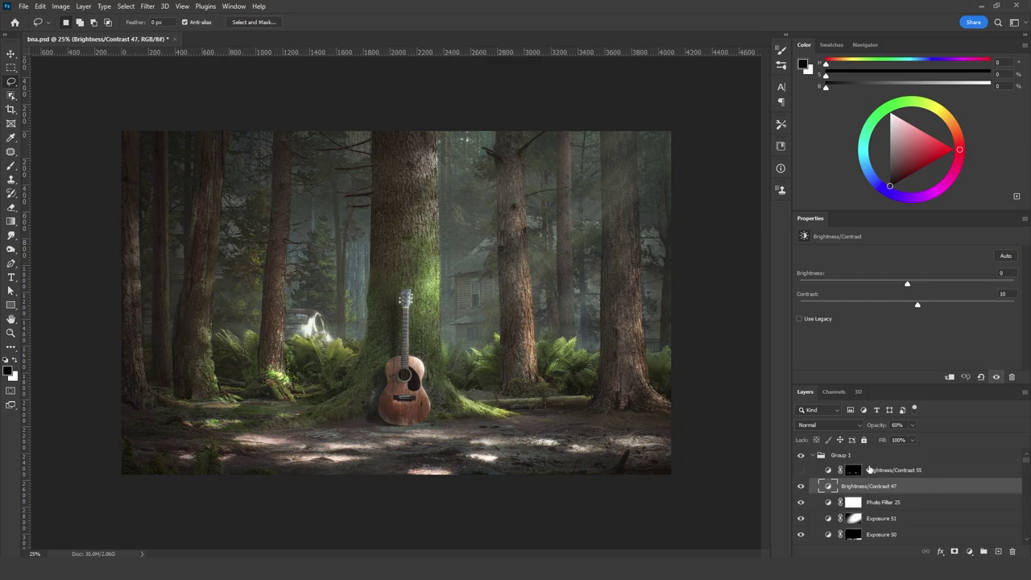
click(870, 475)
click(802, 470)
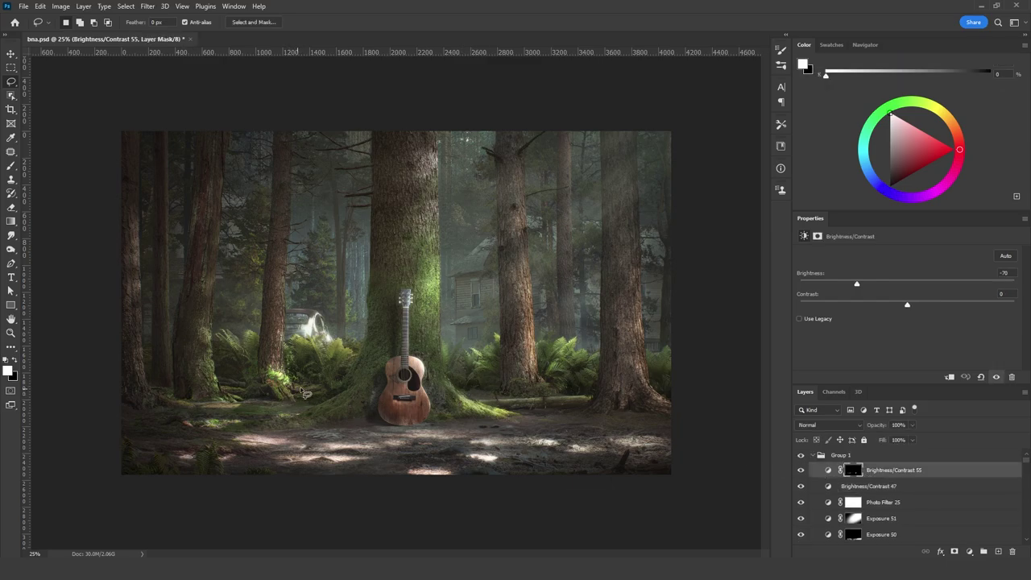
scroll(400, 324, down, 5)
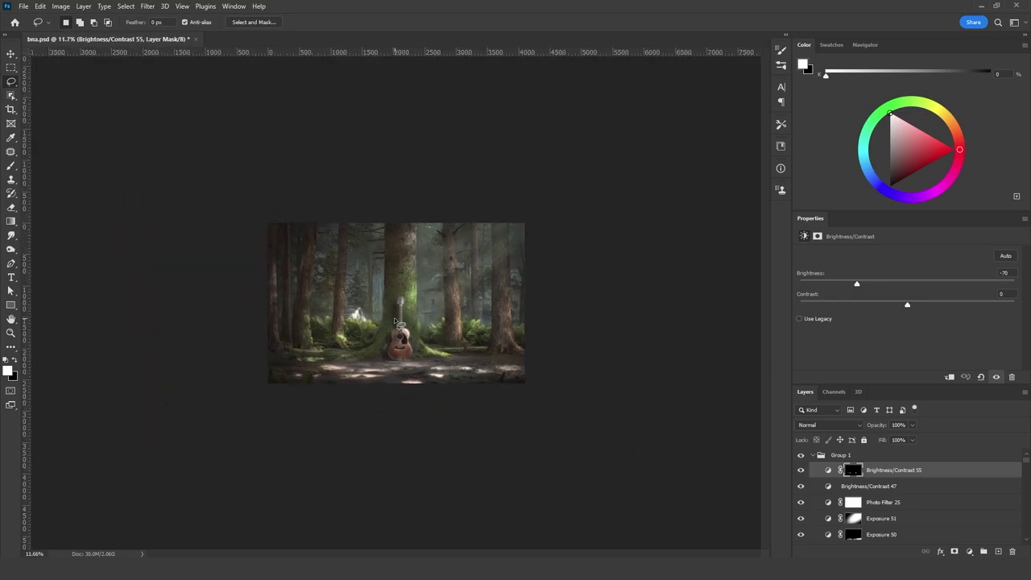
scroll(399, 324, up, 5)
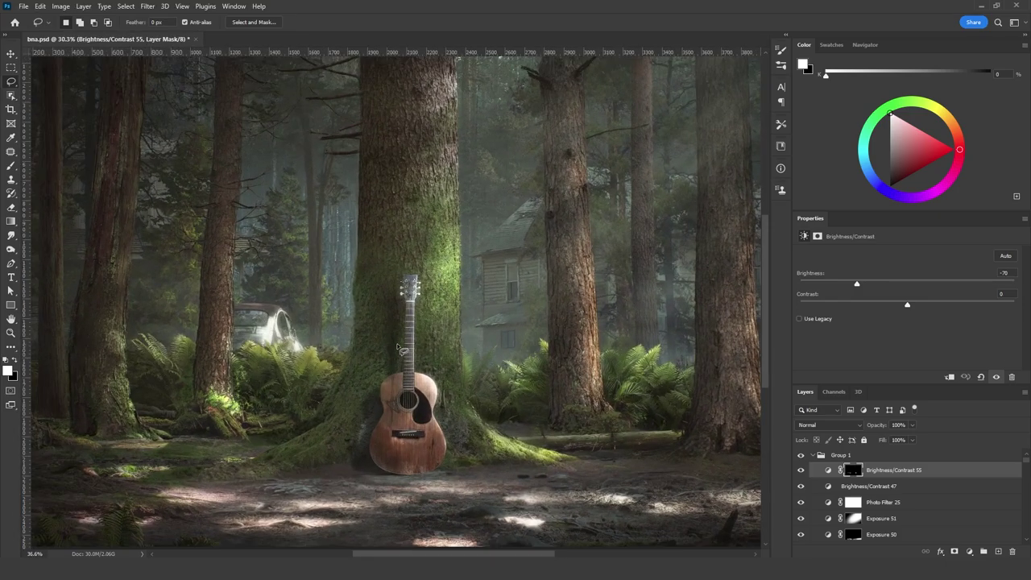
scroll(399, 349, down, 2)
scroll(399, 349, up, 1)
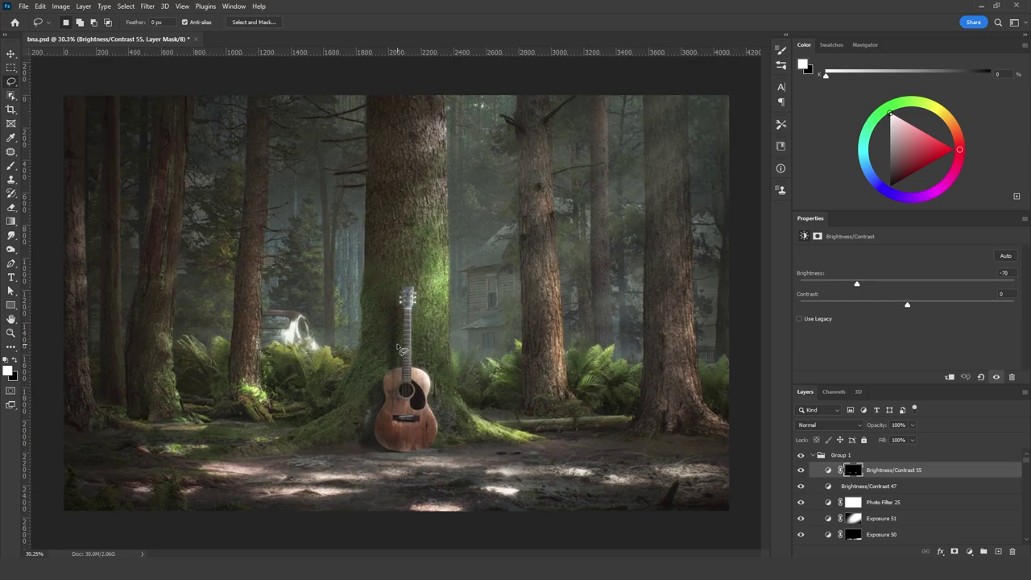